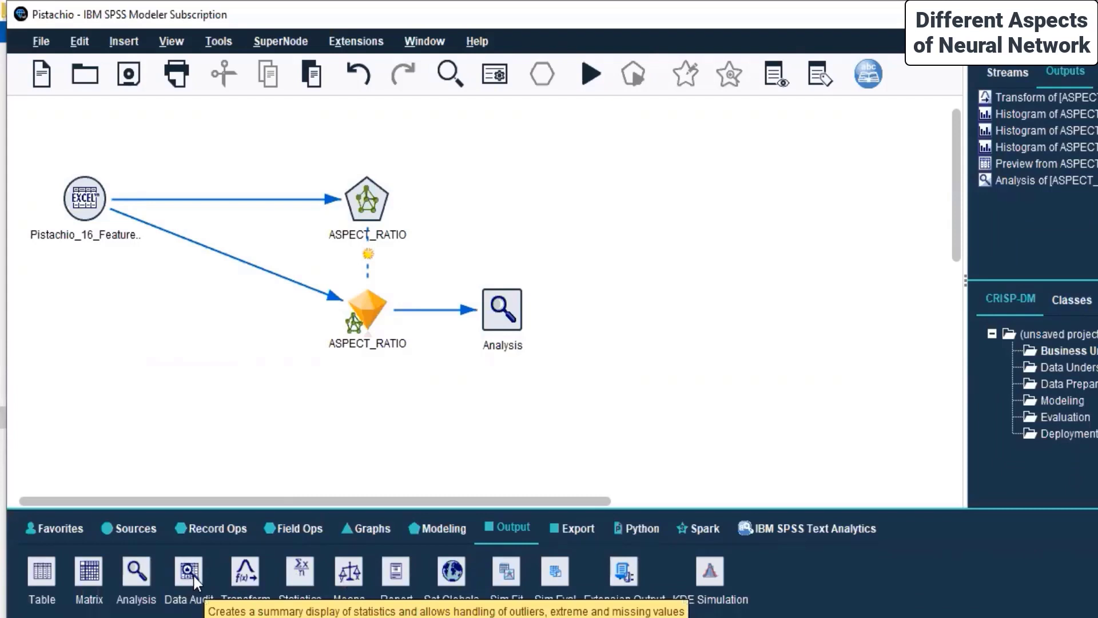
Add a Data Audit output node to the canvas below the ASPECT_RATIO model nugget
drag(190, 576, 363, 428)
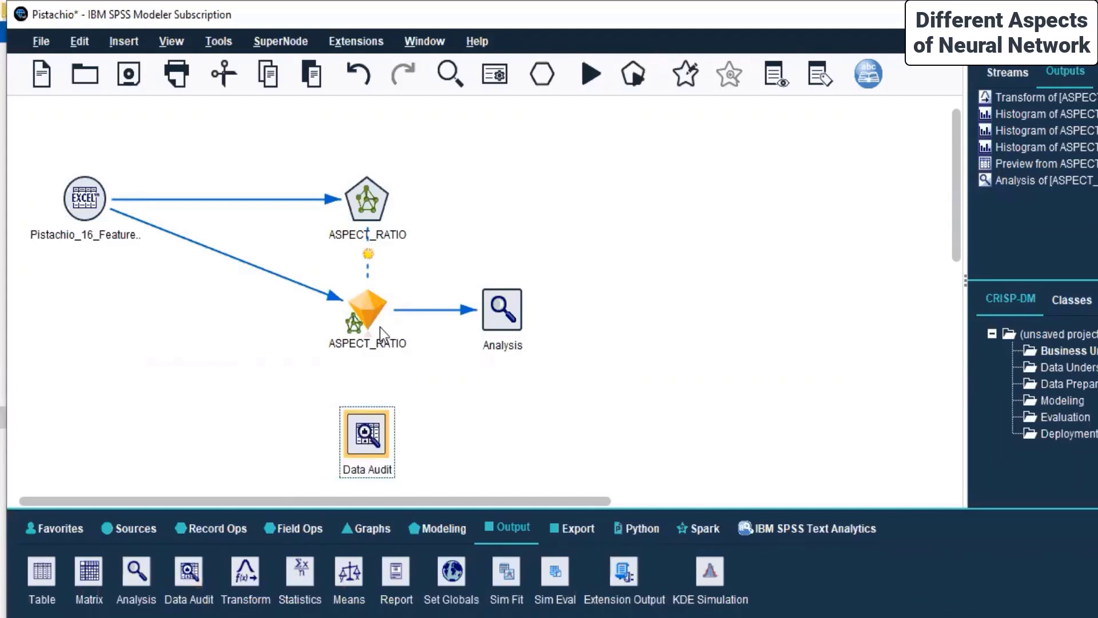
click(460, 389)
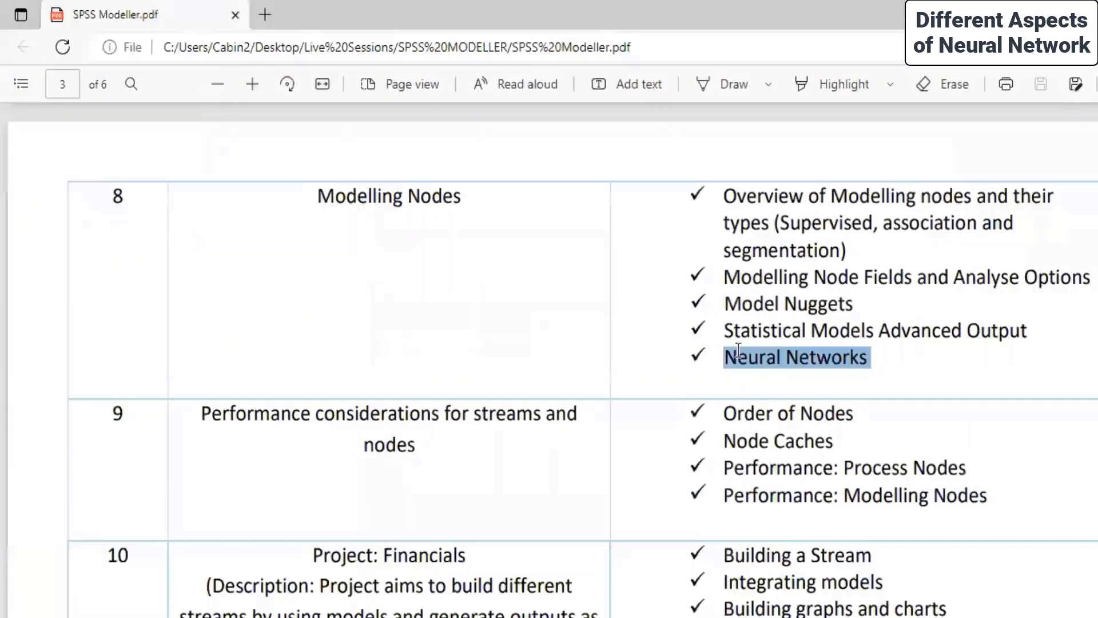
Review the Modelling Nodes topics, including Model Nuggets and Neural Networks, in the SPSS Modeller PDF and return to SPSS Modeler
click(714, 230)
drag(725, 195, 1094, 279)
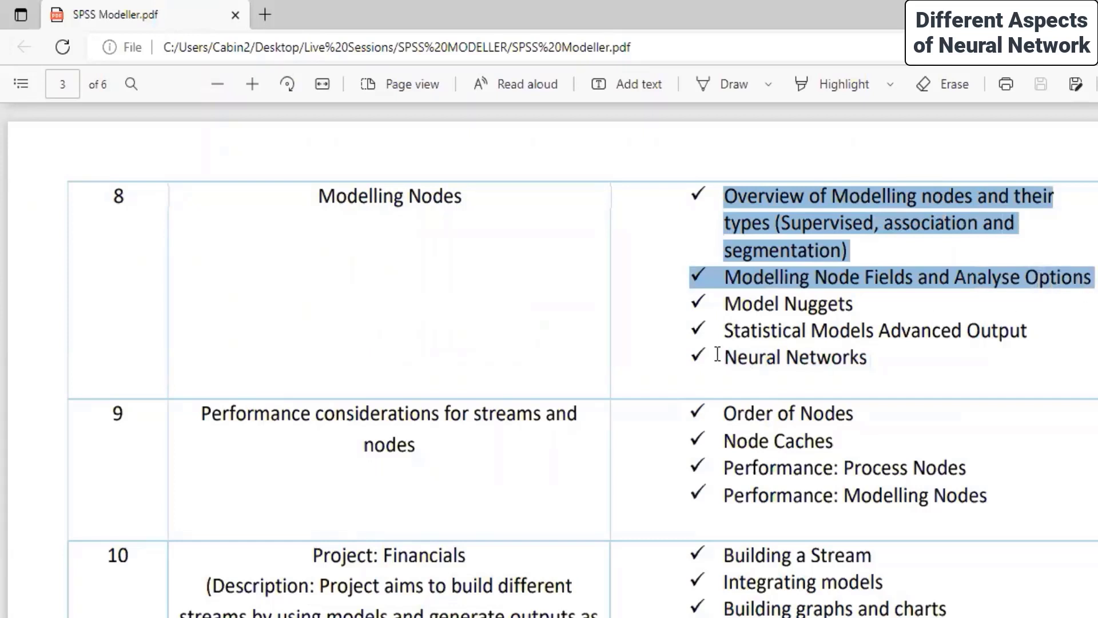
drag(725, 302, 1046, 324)
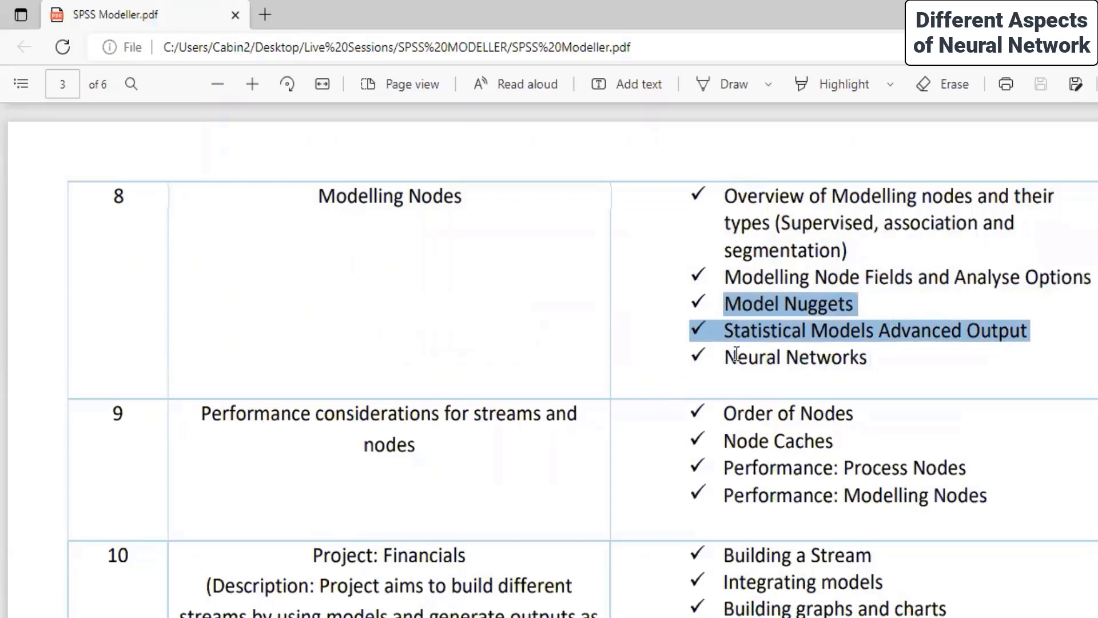
drag(727, 358, 887, 361)
click(888, 246)
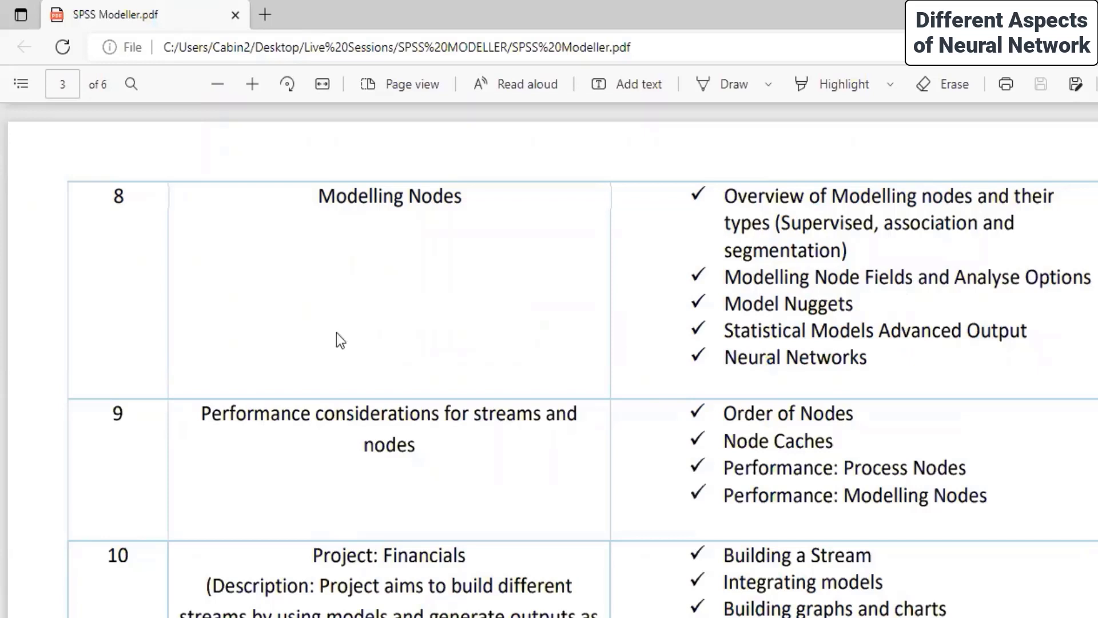
key(alt+Tab)
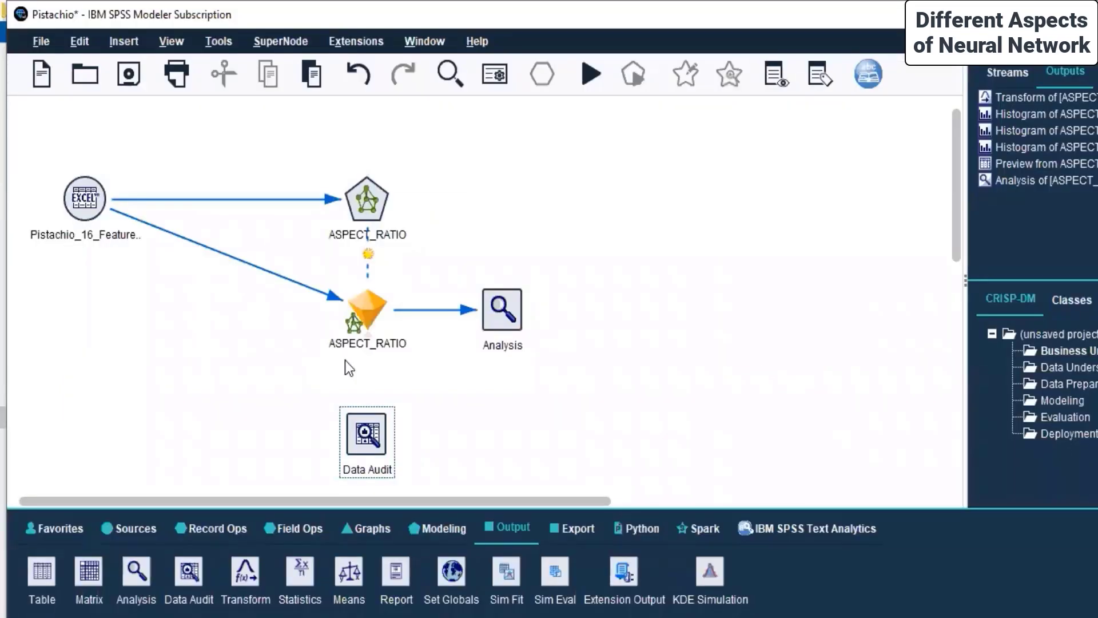
Select all nodes of the Pistachio stream and shift them slightly toward the canvas's upper-left corner
scroll(356, 452, down, 1)
click(358, 444)
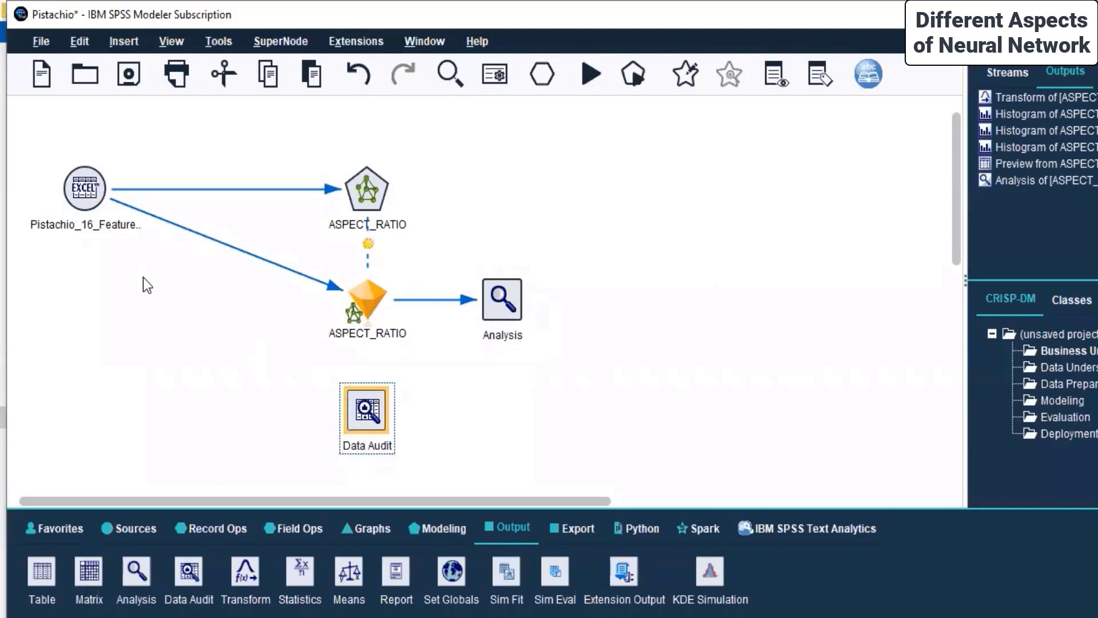
drag(51, 137, 551, 468)
click(494, 413)
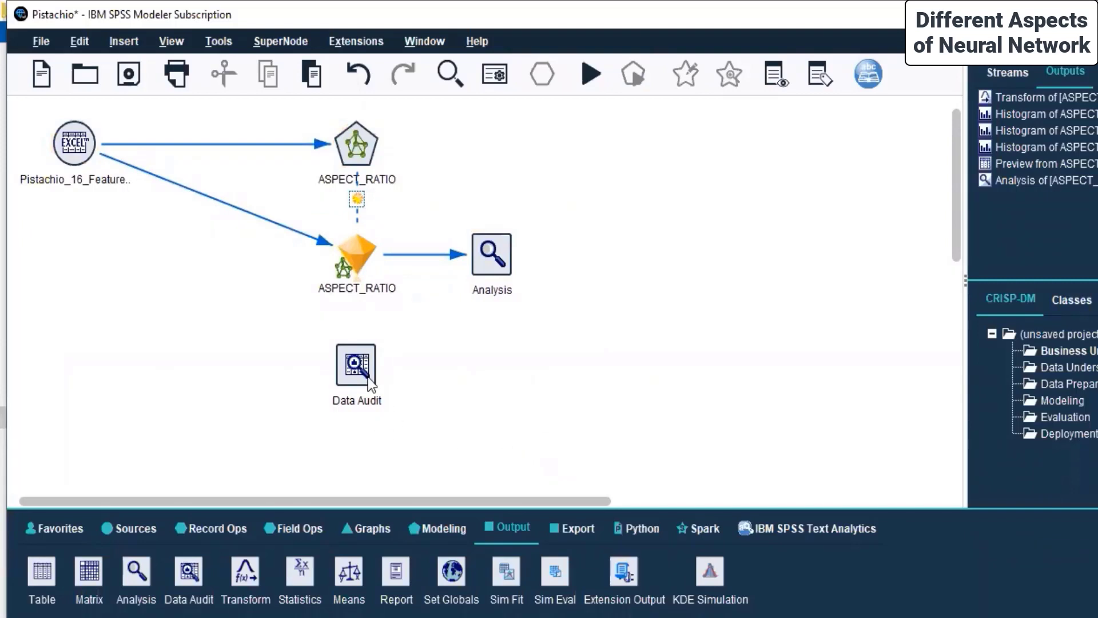
Connect the ASPECT_RATIO model nugget to the Data Audit node and run the audit
right_click(350, 266)
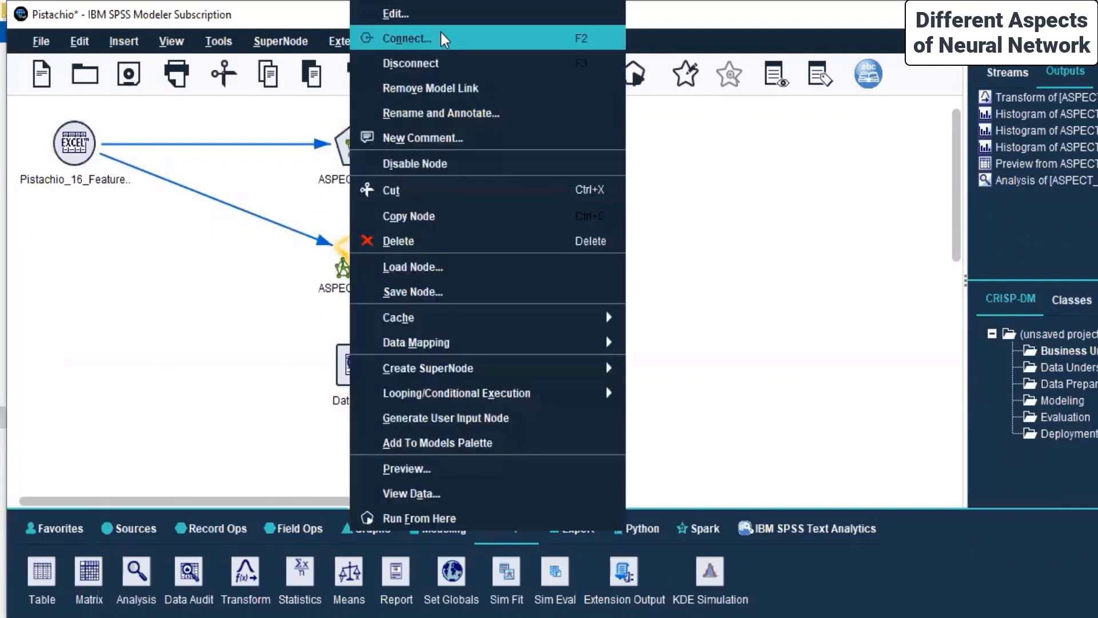
click(441, 39)
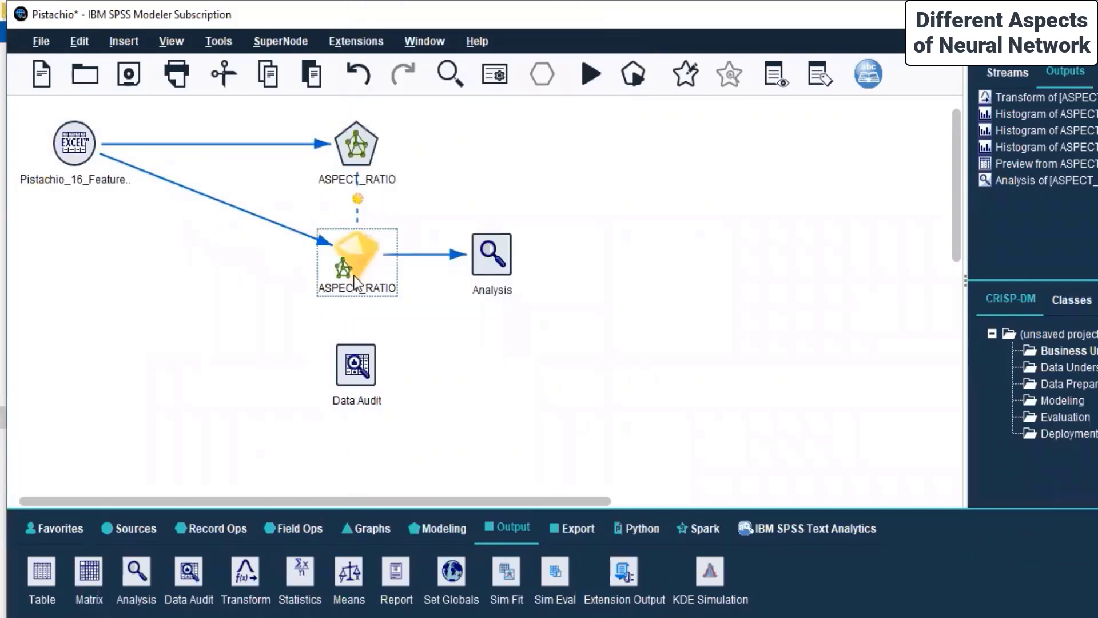
click(354, 361)
right_click(354, 366)
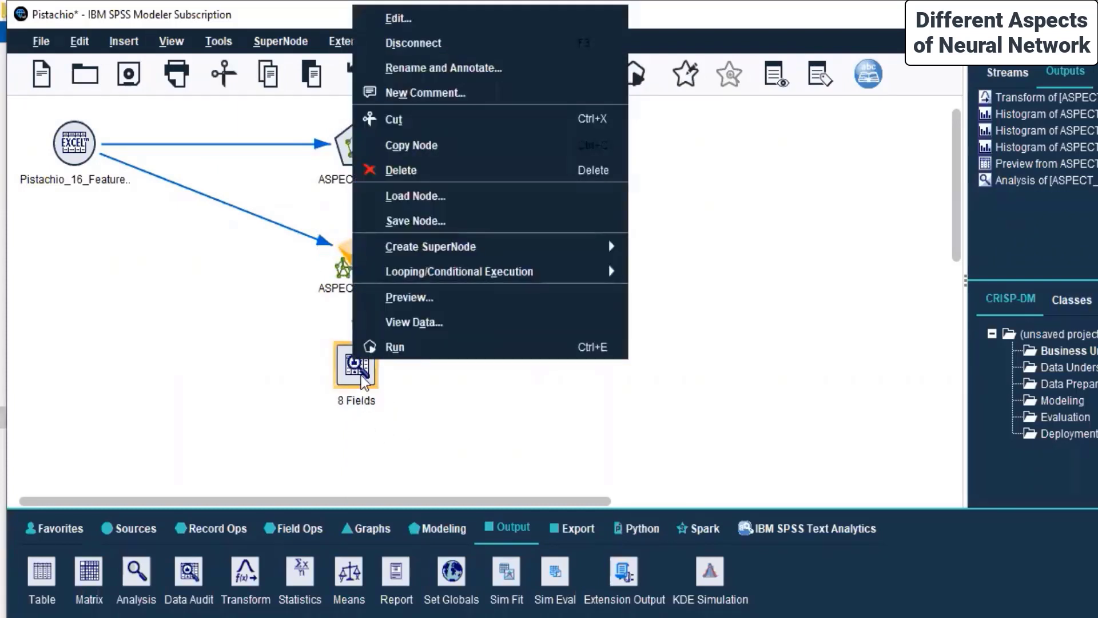
click(425, 350)
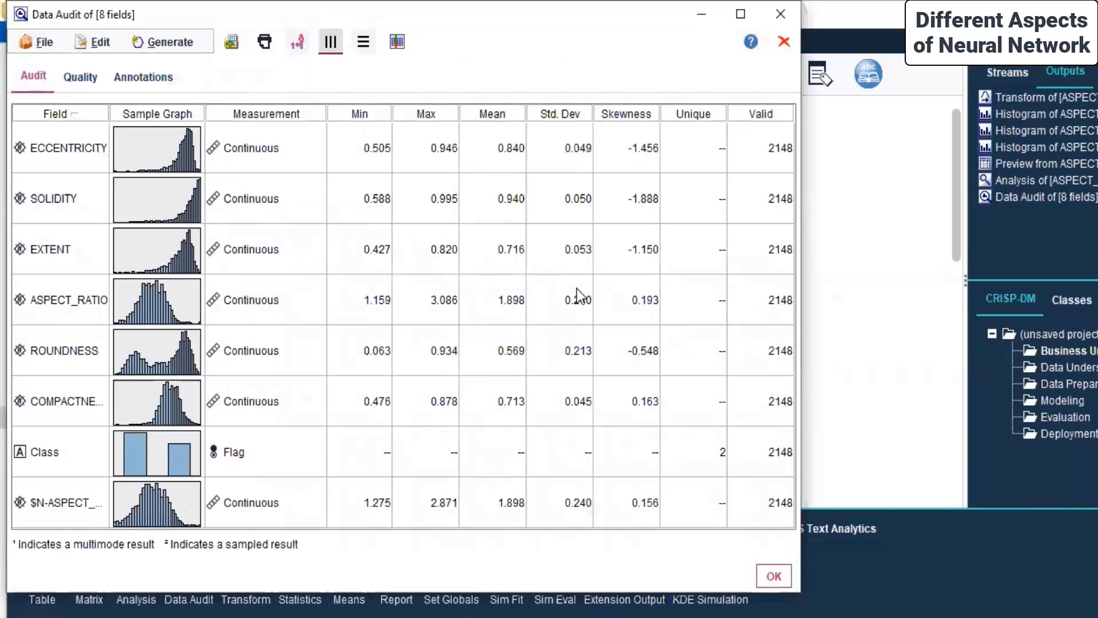
Enlarge the Data Audit output and examine the standard deviations of all fields, especially ASPECT_RATIO, ROUNDNESS and the predicted $N-ASPECT_RATIO
click(579, 252)
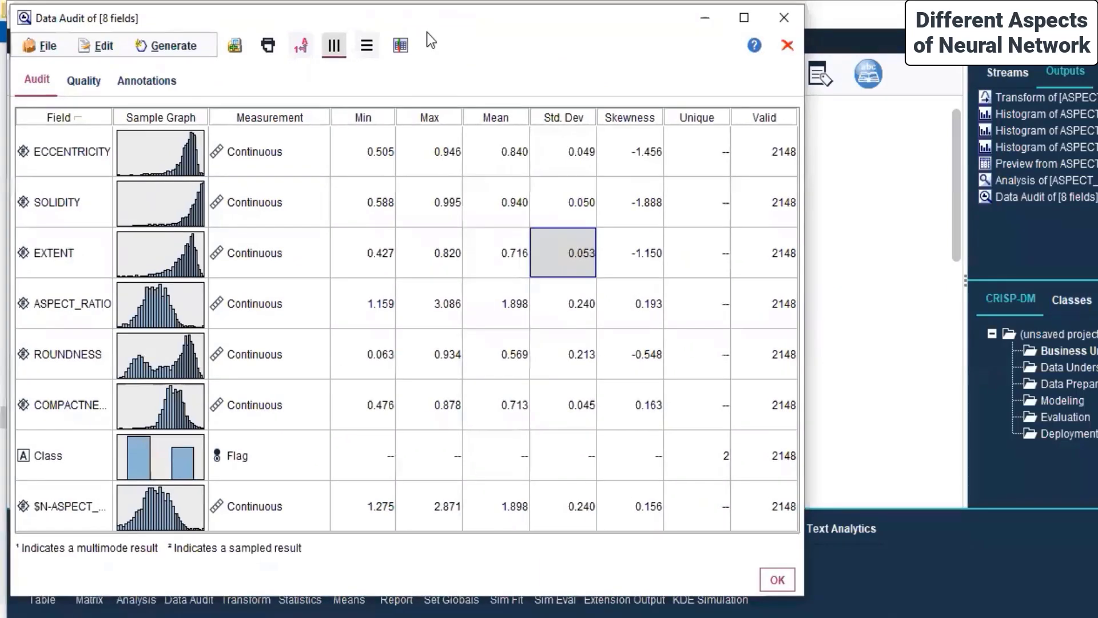
drag(652, 15, 896, 76)
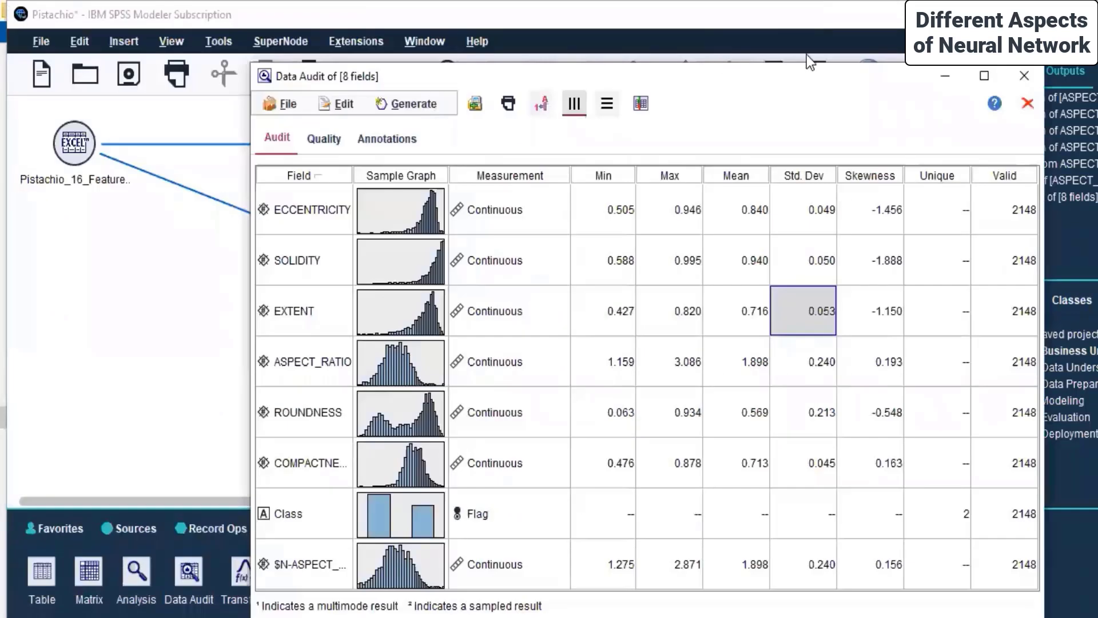
click(981, 77)
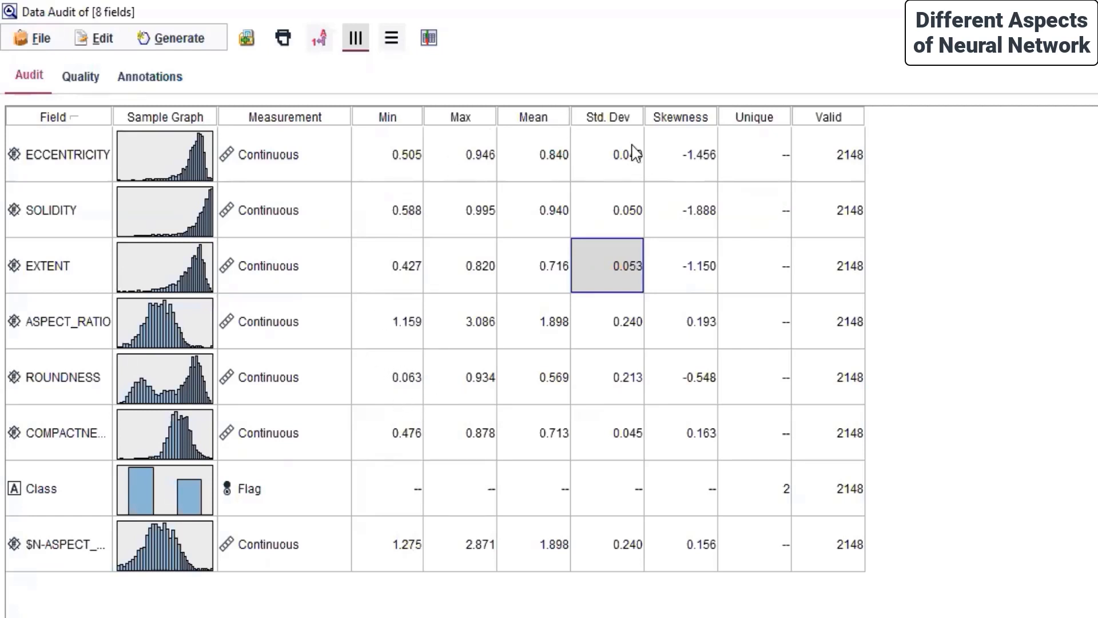
drag(611, 144, 632, 549)
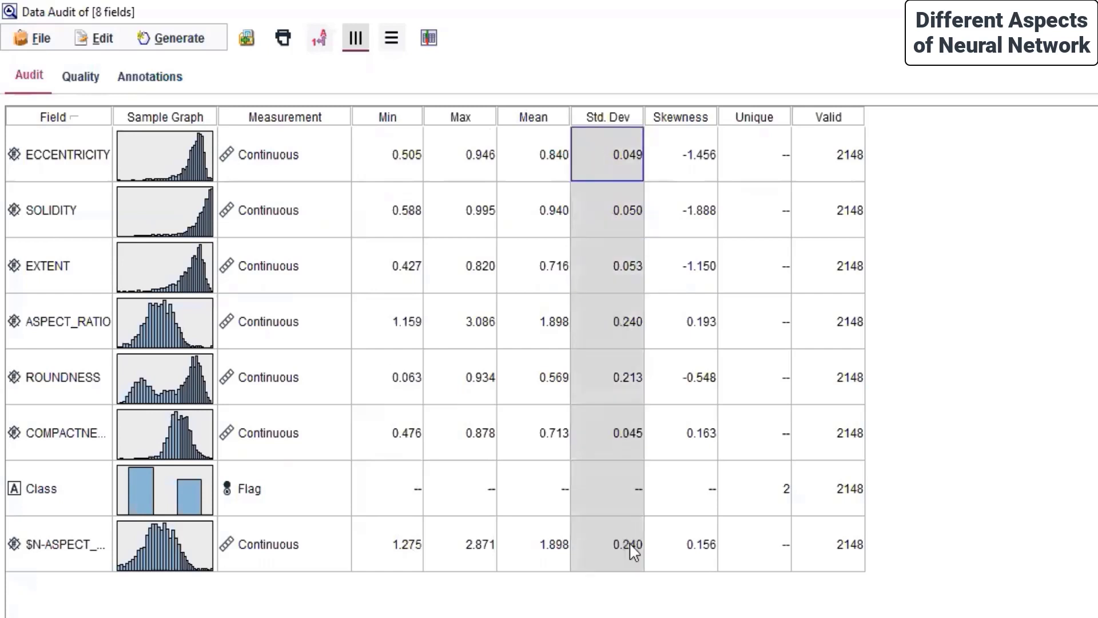
click(627, 323)
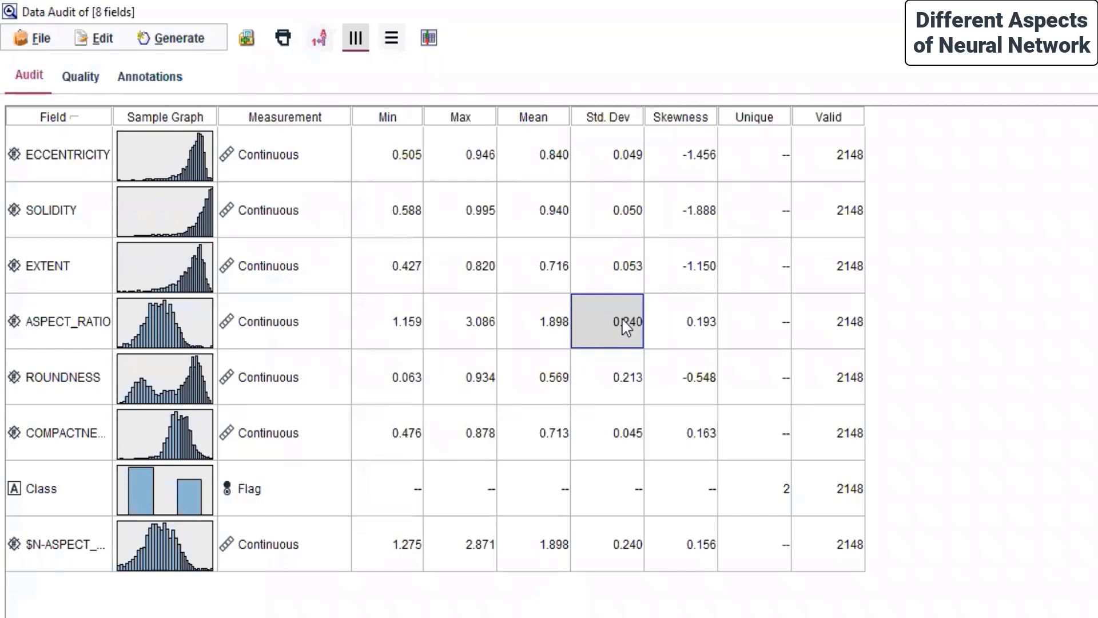
click(625, 373)
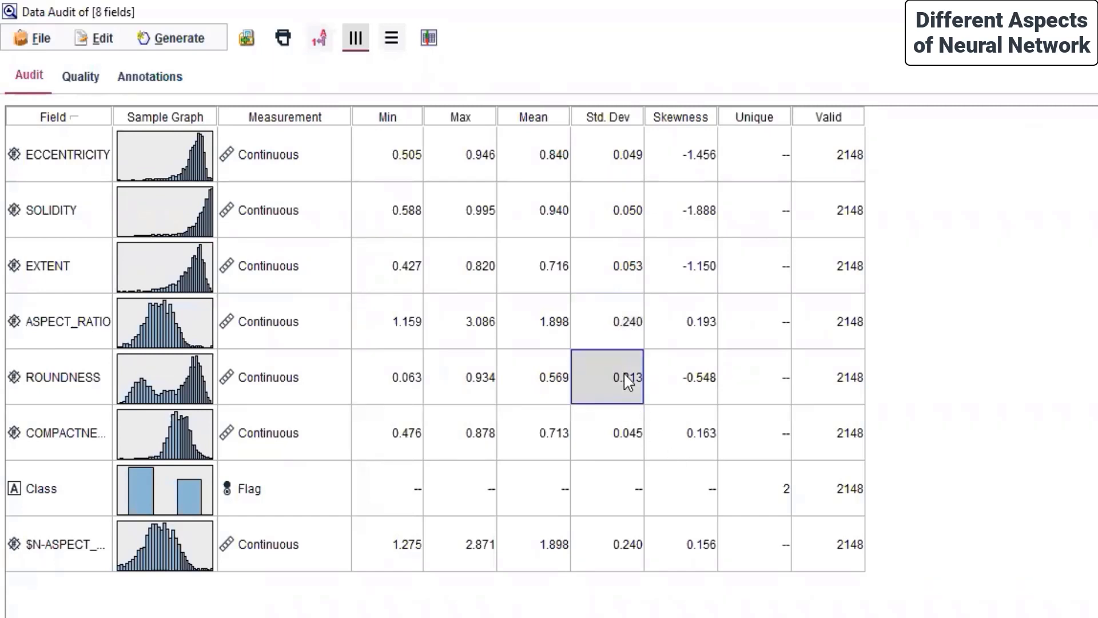
click(617, 543)
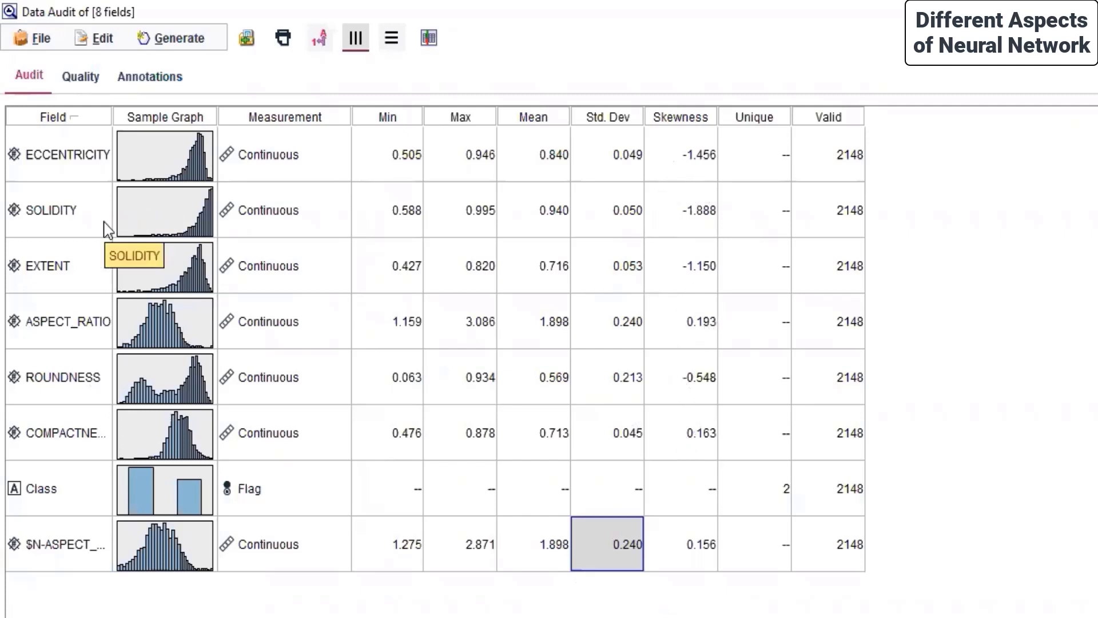
Examine the audit's data quality results for outliers, extremes and missing values, and close the output
click(74, 80)
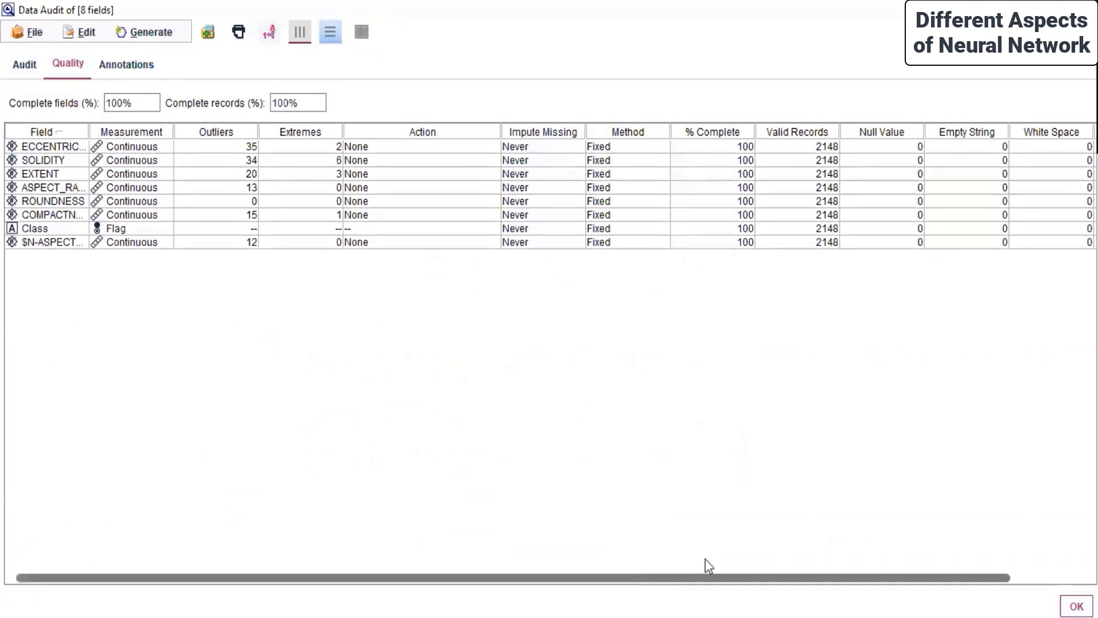
drag(636, 577, 915, 546)
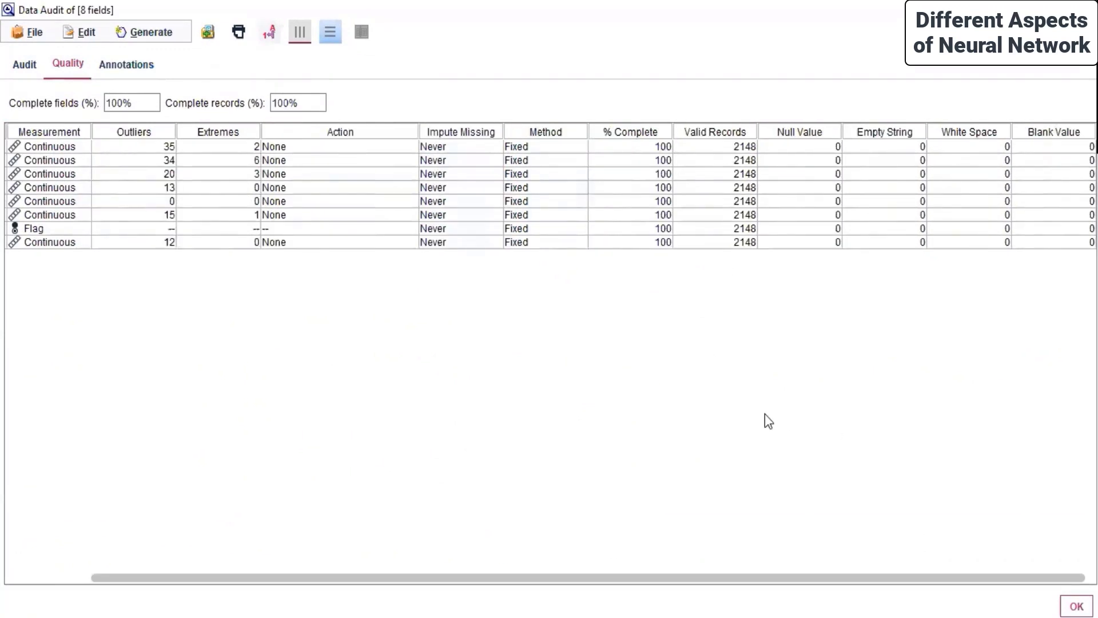
drag(449, 578, 176, 547)
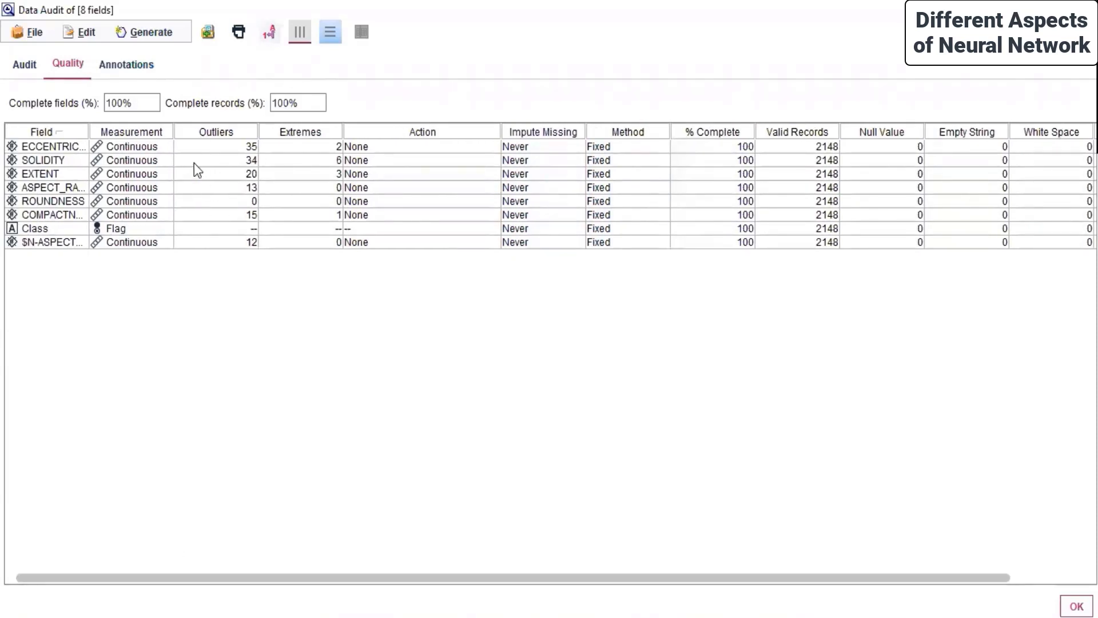
click(247, 153)
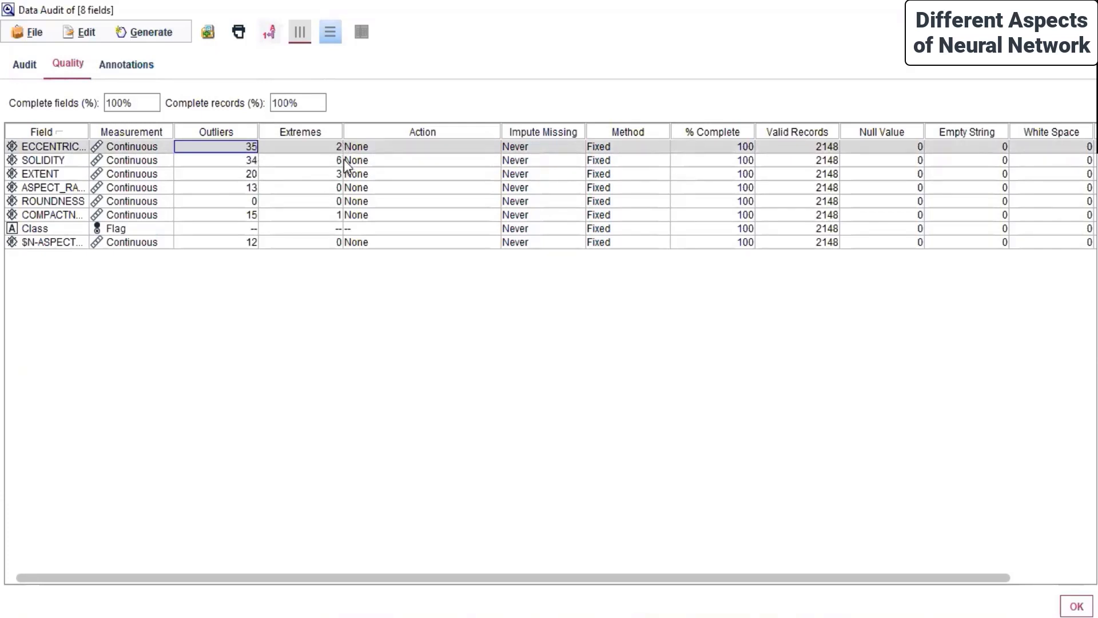
click(325, 216)
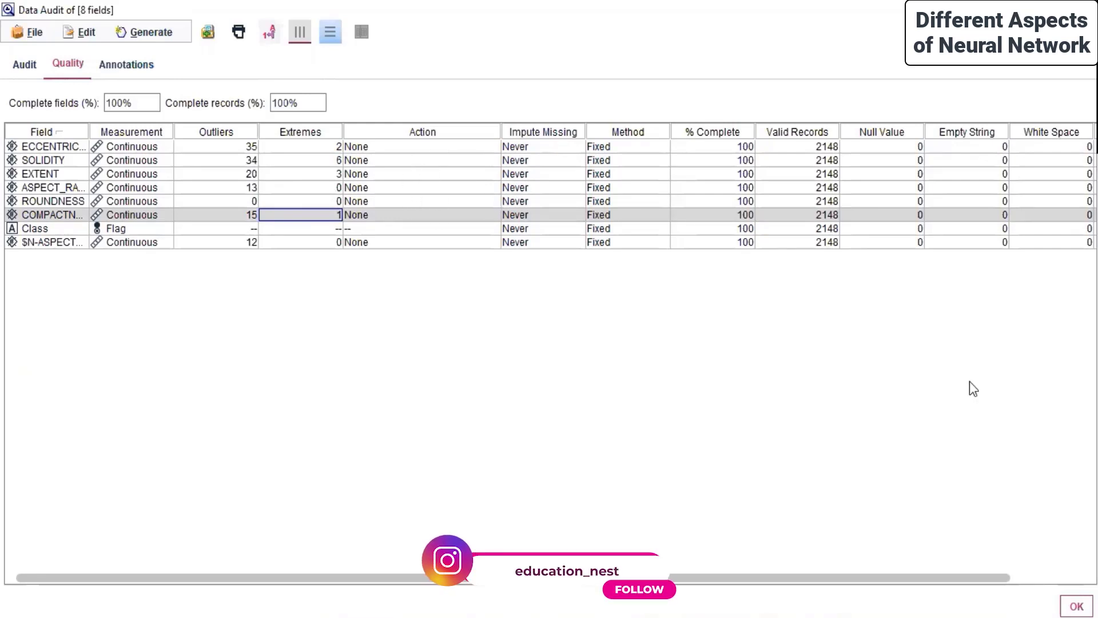
click(1077, 606)
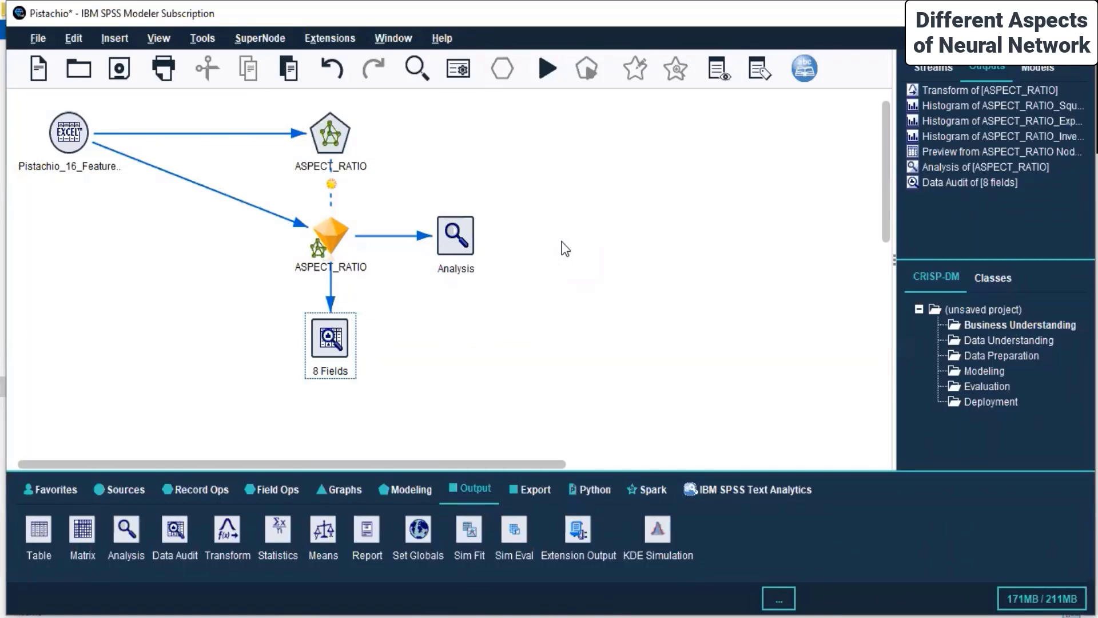
Browse the supervised modeling nodes available in the palette, from Linear and Neural Net through to STP
click(389, 501)
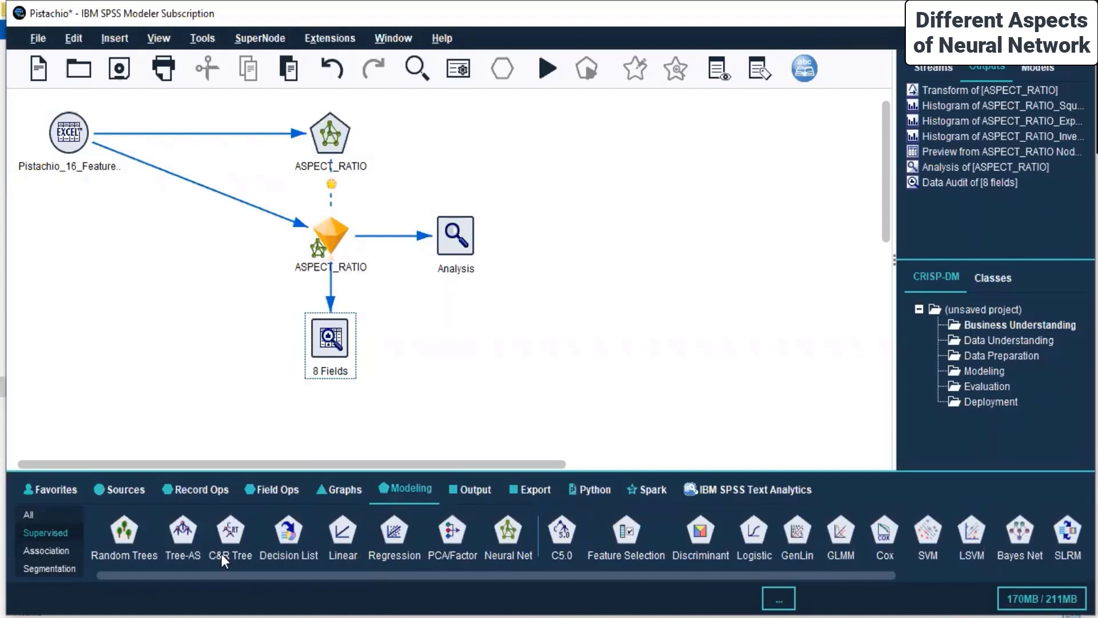
click(332, 536)
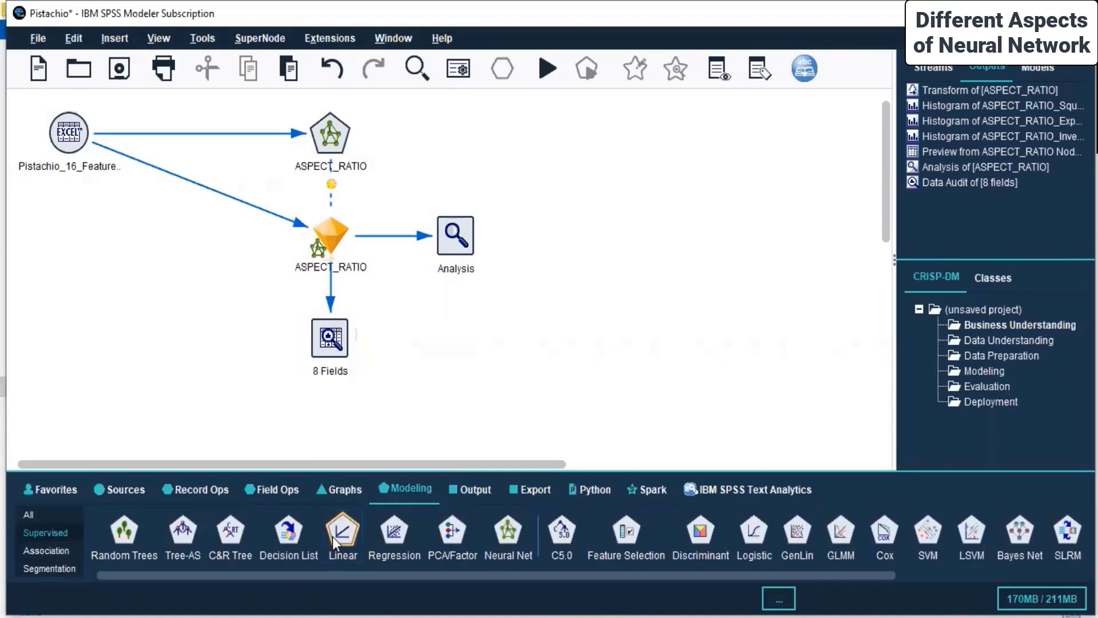
click(507, 534)
click(918, 575)
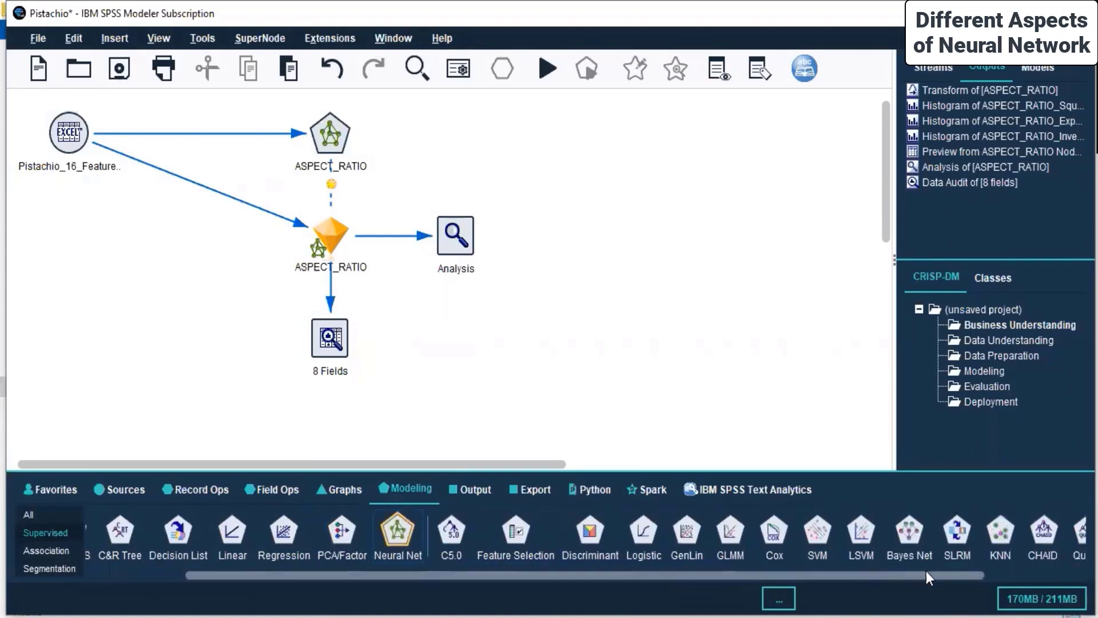
click(919, 575)
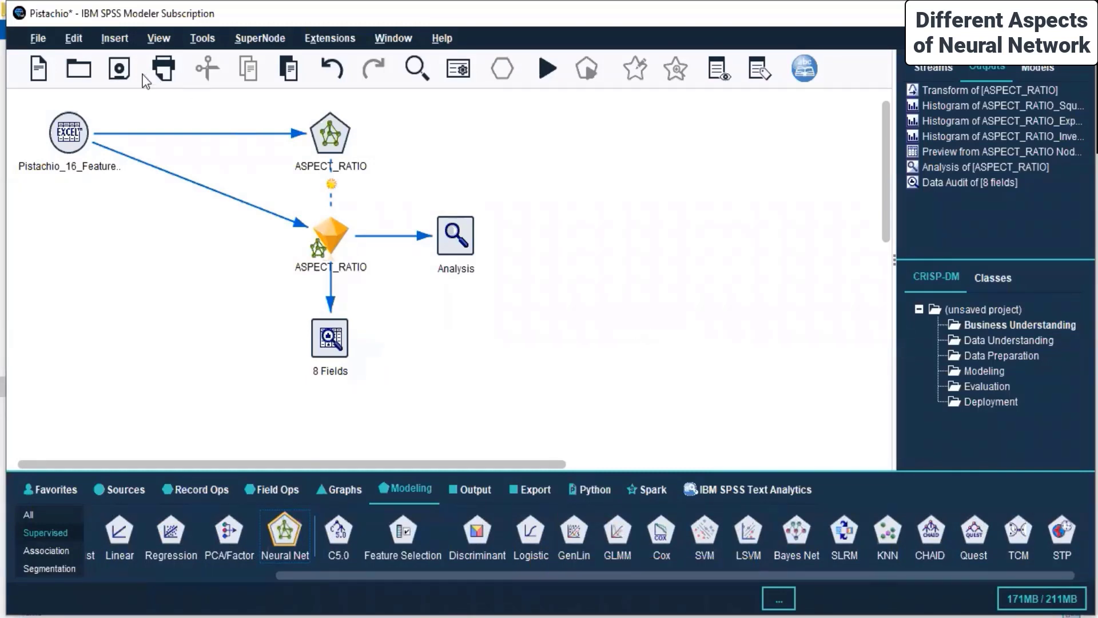
Save the Pistachio stream and create a new blank stream, removing the accidentally placed Neural Net node
click(119, 71)
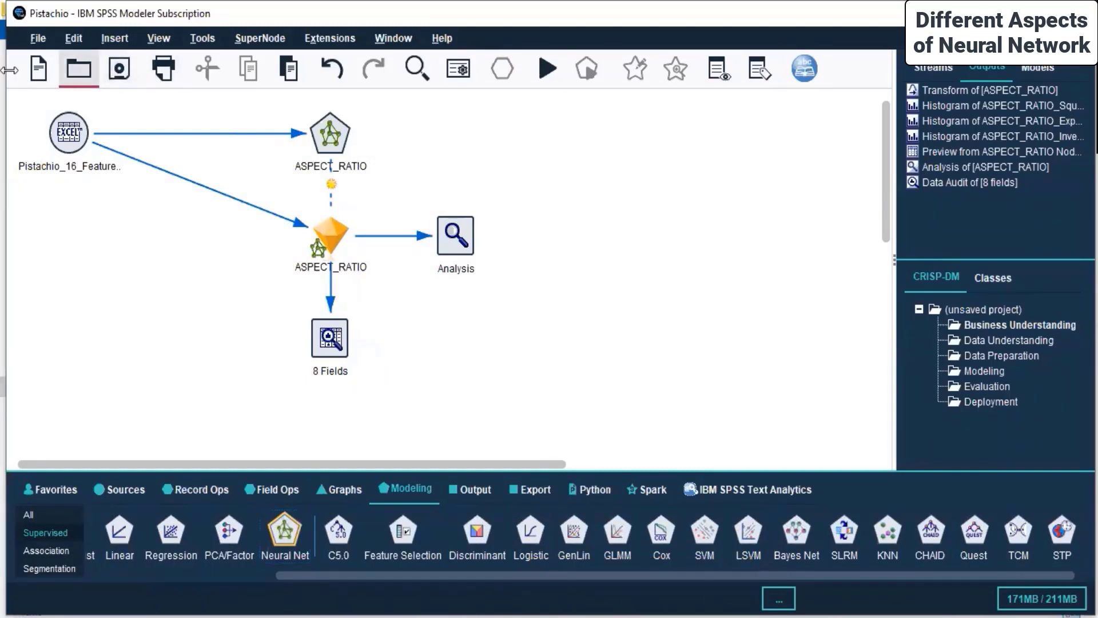
click(26, 81)
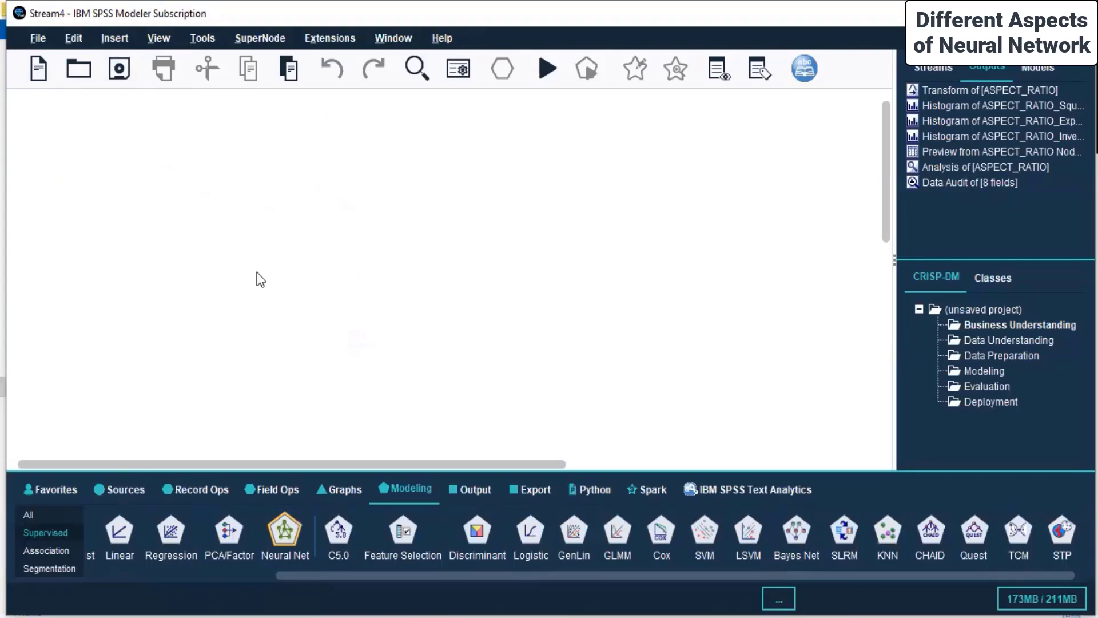
click(272, 228)
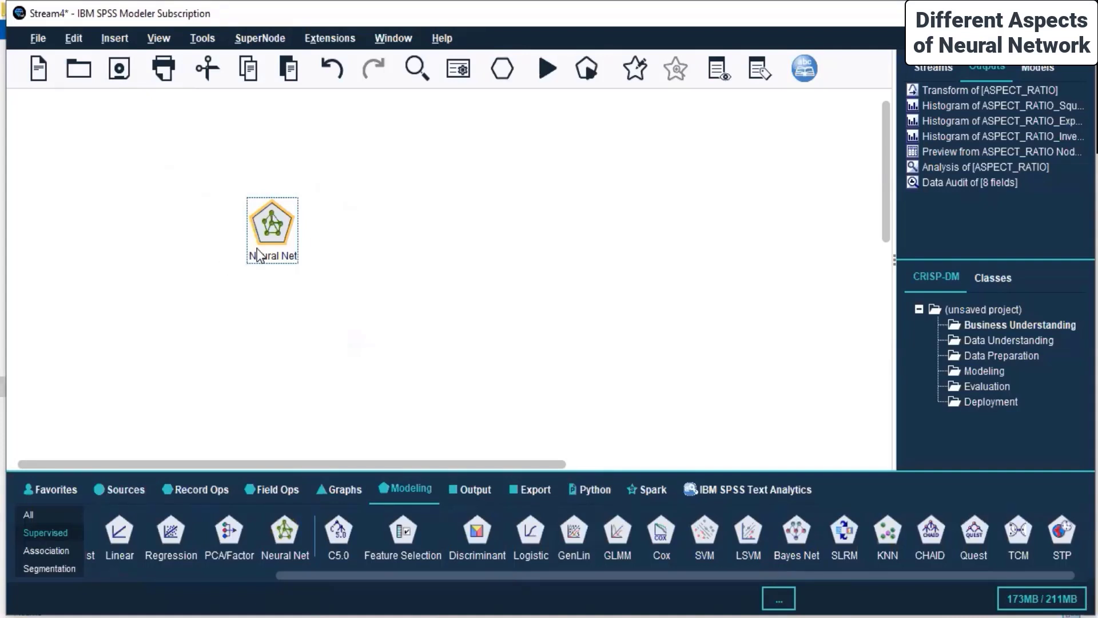
key(Delete)
Add a Fixed File source node to the blank stream, reposition it, and open its settings for editing
click(109, 493)
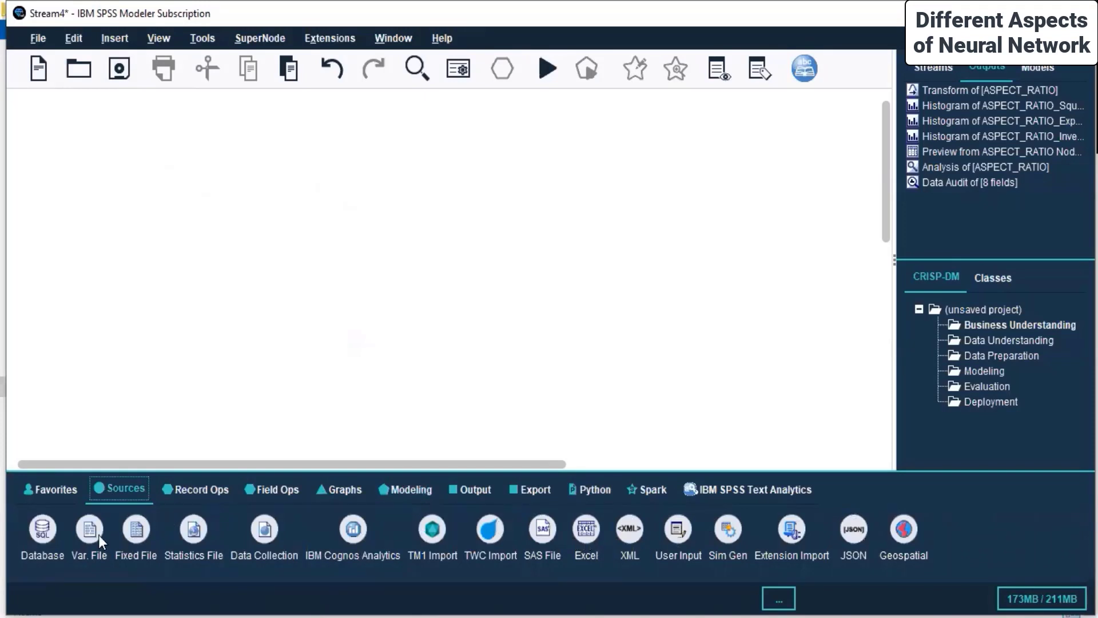
click(145, 520)
click(79, 183)
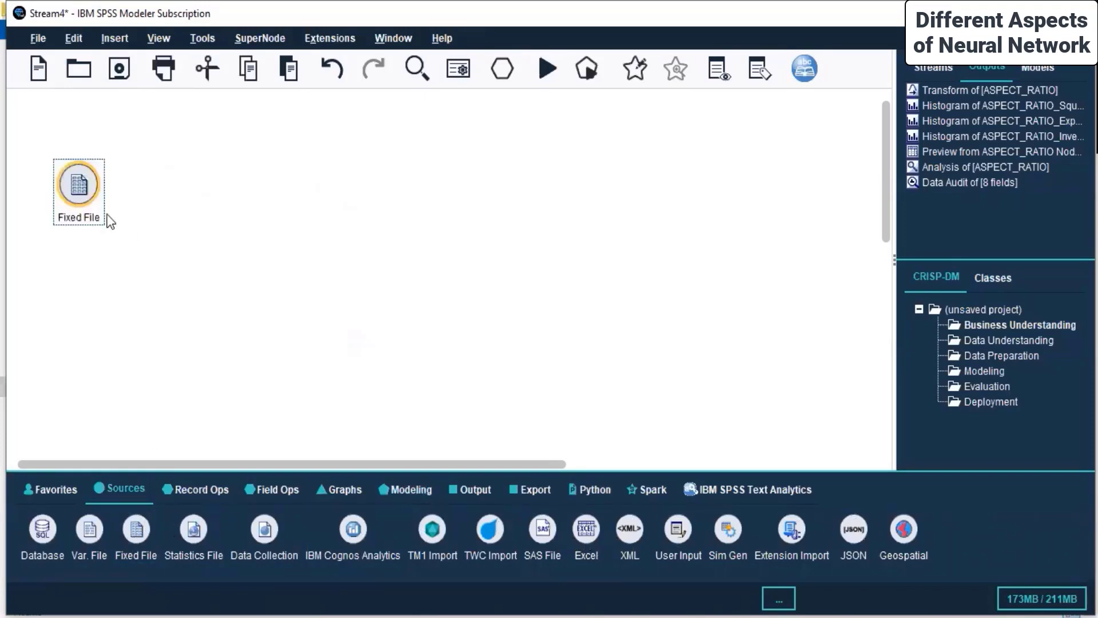
drag(86, 186, 134, 174)
right_click(136, 180)
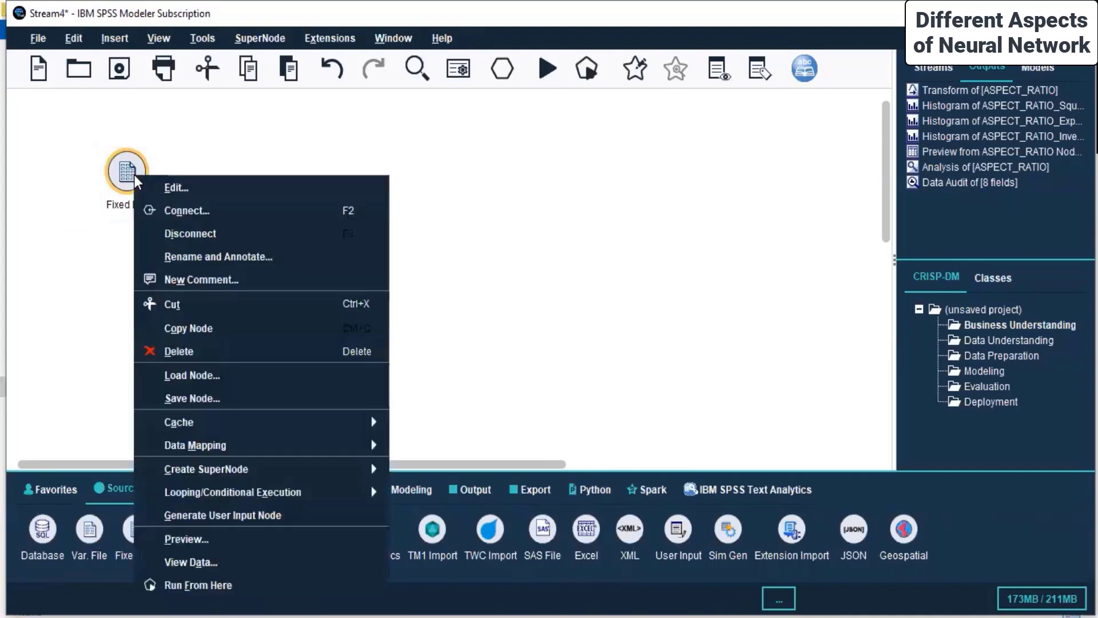
click(184, 187)
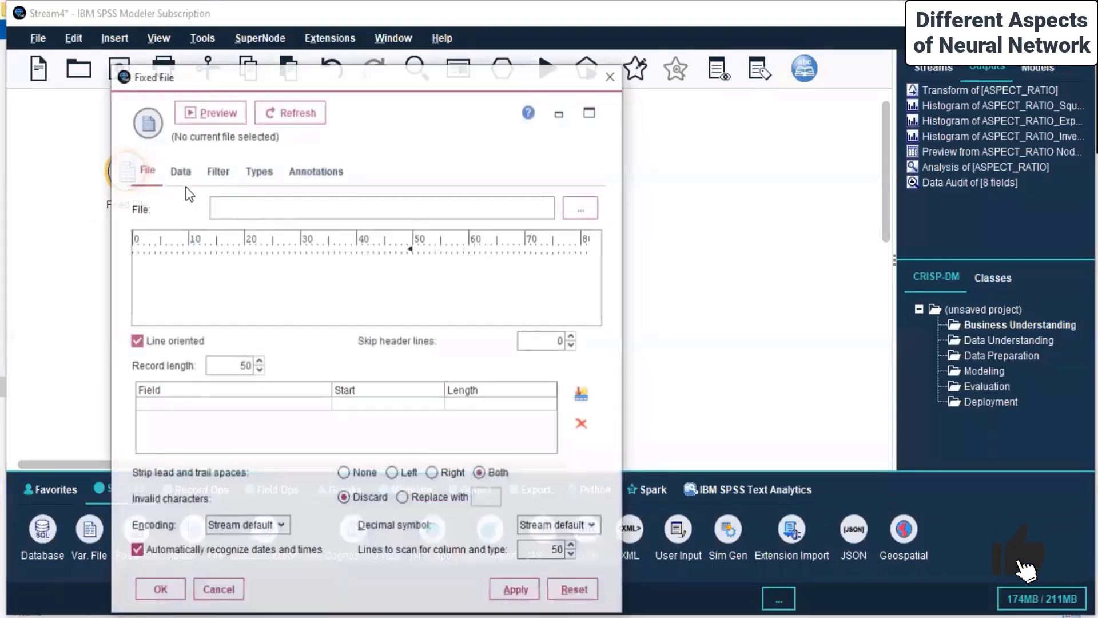
Load proliferation.csv from the Minitab Dataset folder into the Fixed File source node
click(579, 210)
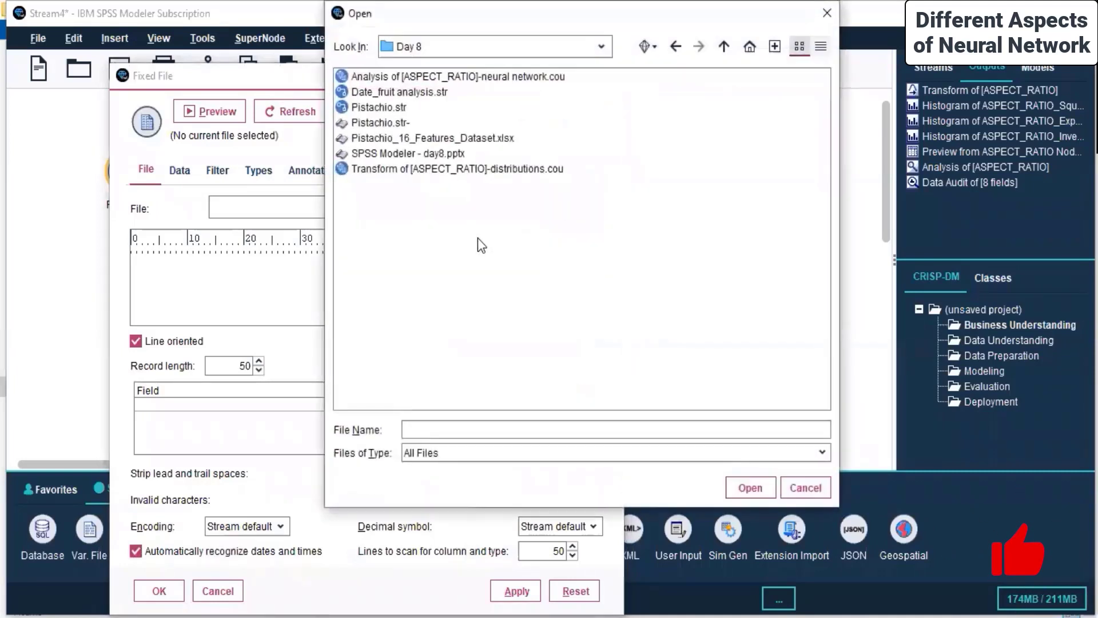
click(479, 452)
click(478, 452)
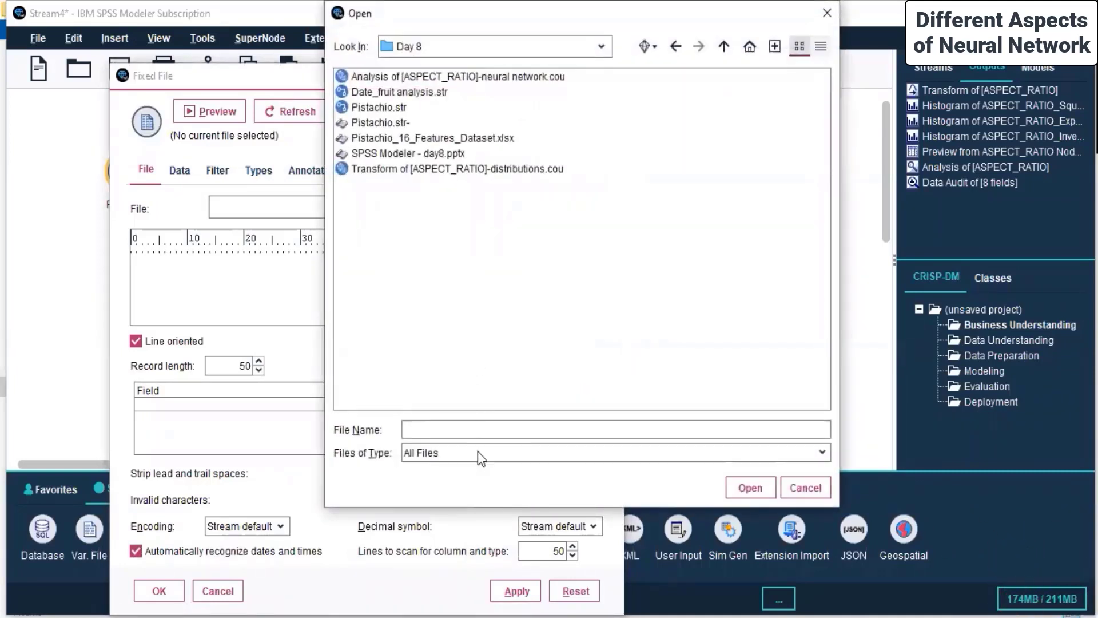
click(599, 48)
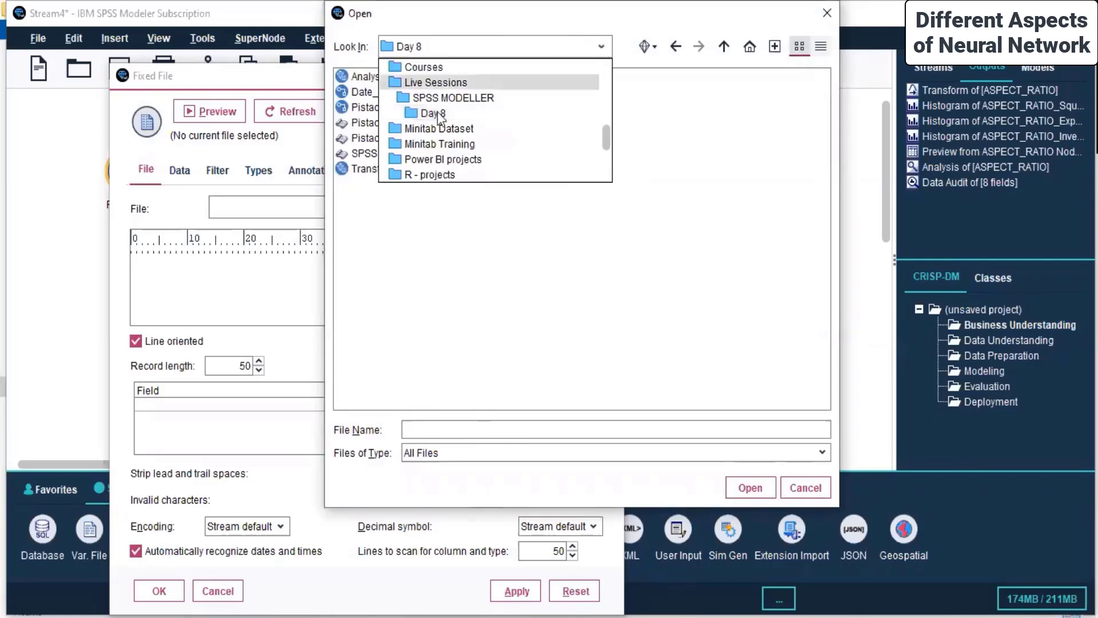
click(401, 129)
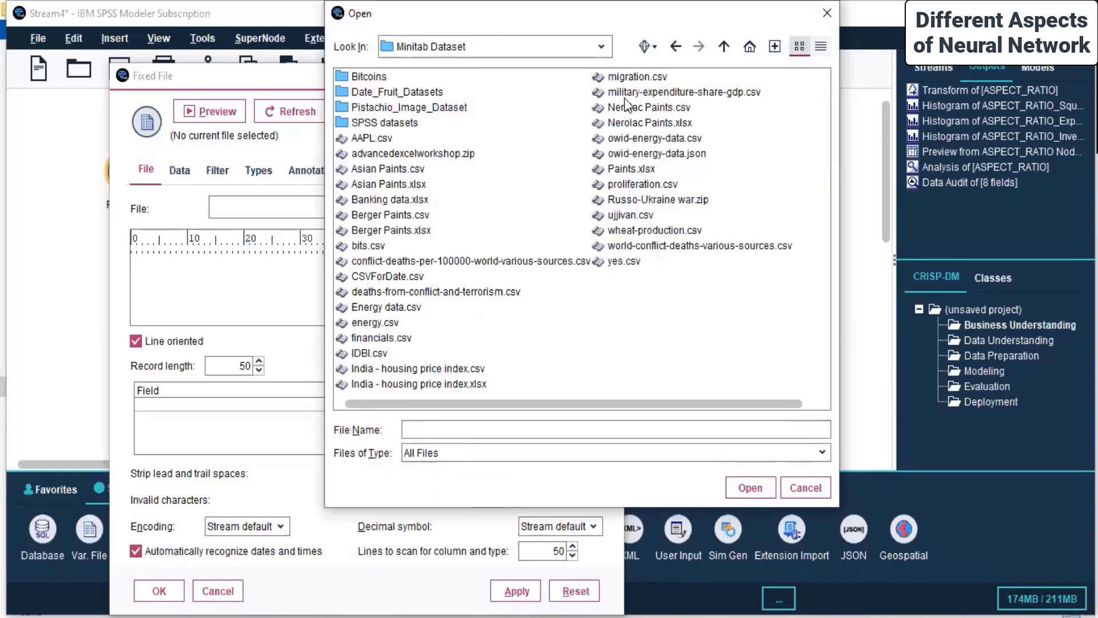
click(657, 186)
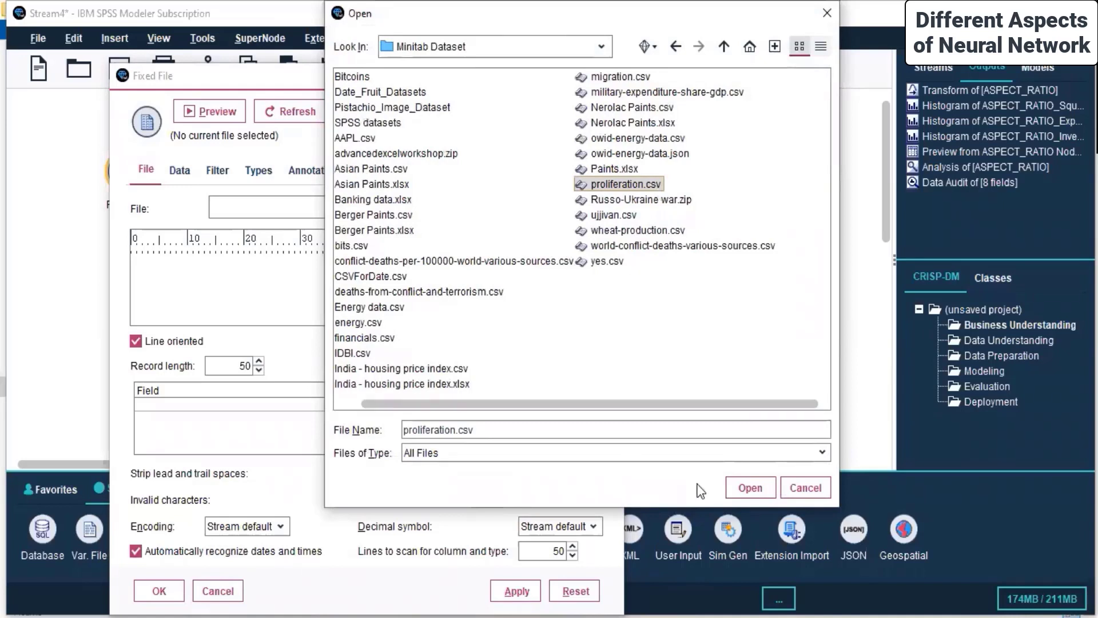
click(749, 488)
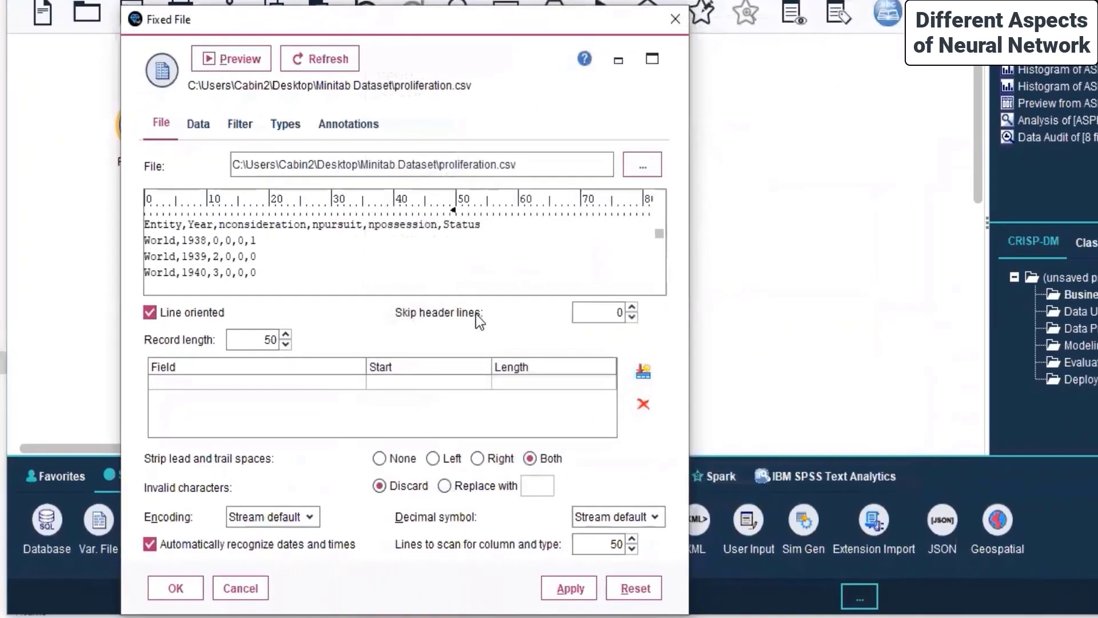
Check the Fixed File node's data, filter and type settings, try to read values and preview the data, and close the dialog
click(204, 123)
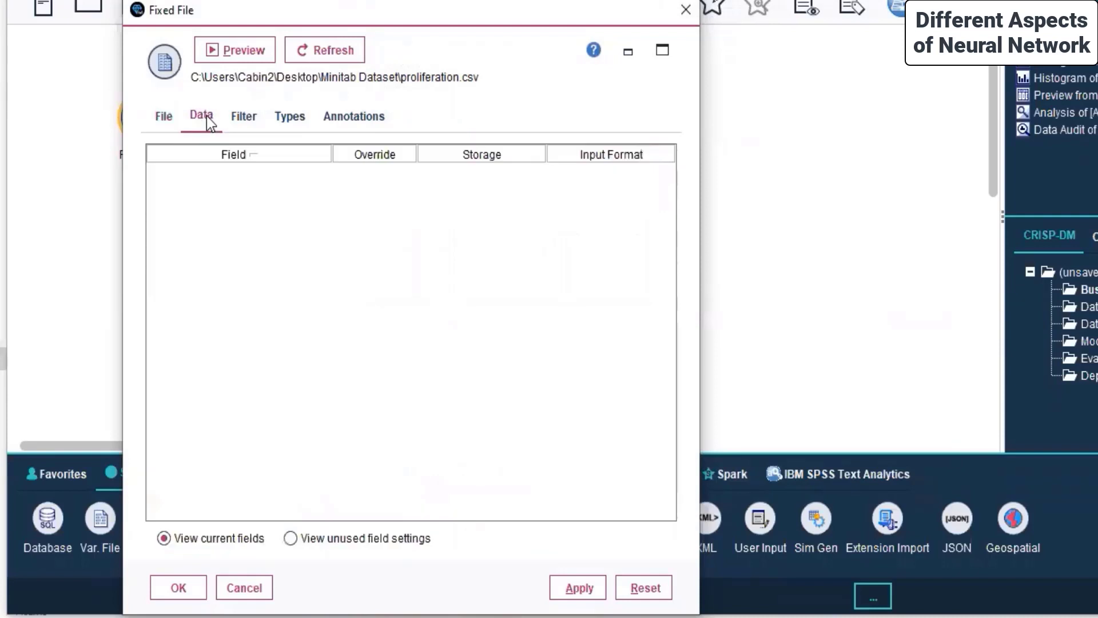
click(235, 120)
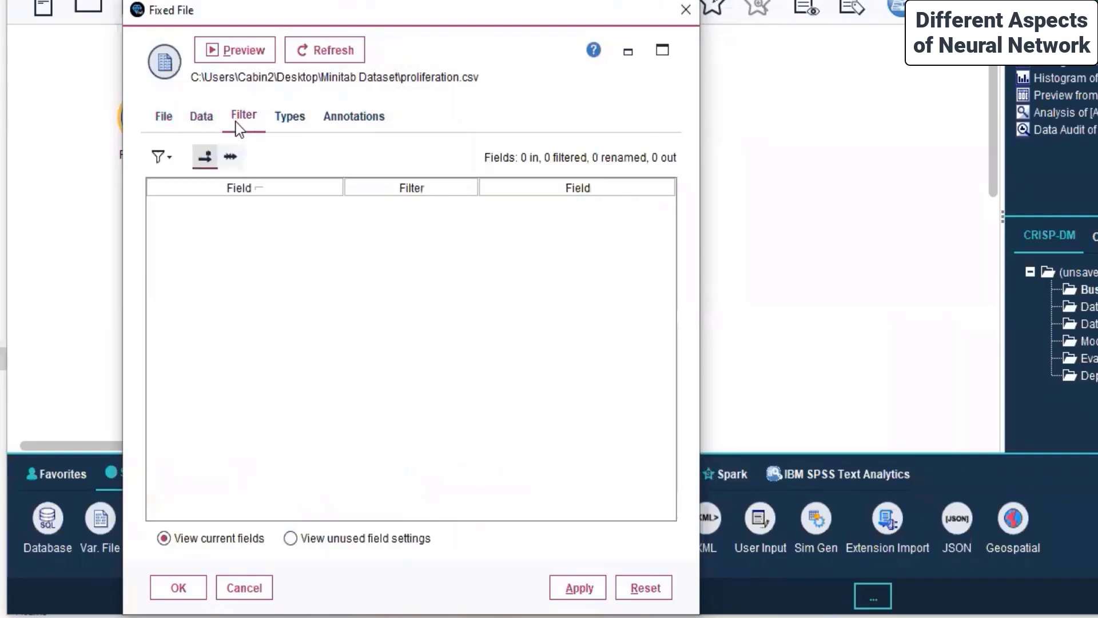
click(283, 119)
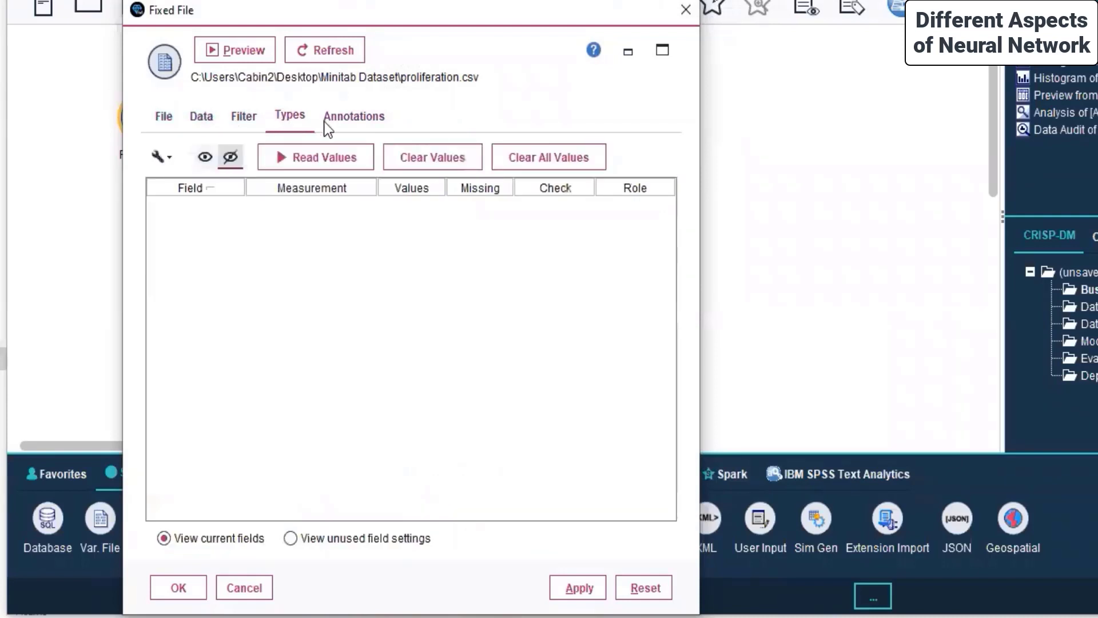
click(327, 153)
click(368, 346)
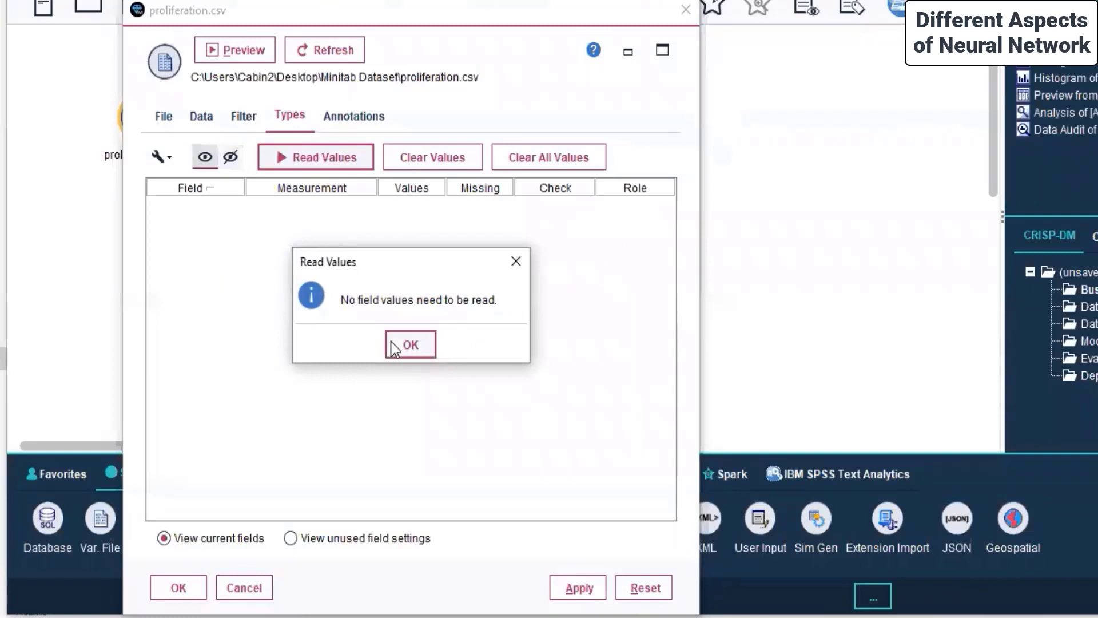
click(389, 343)
click(573, 584)
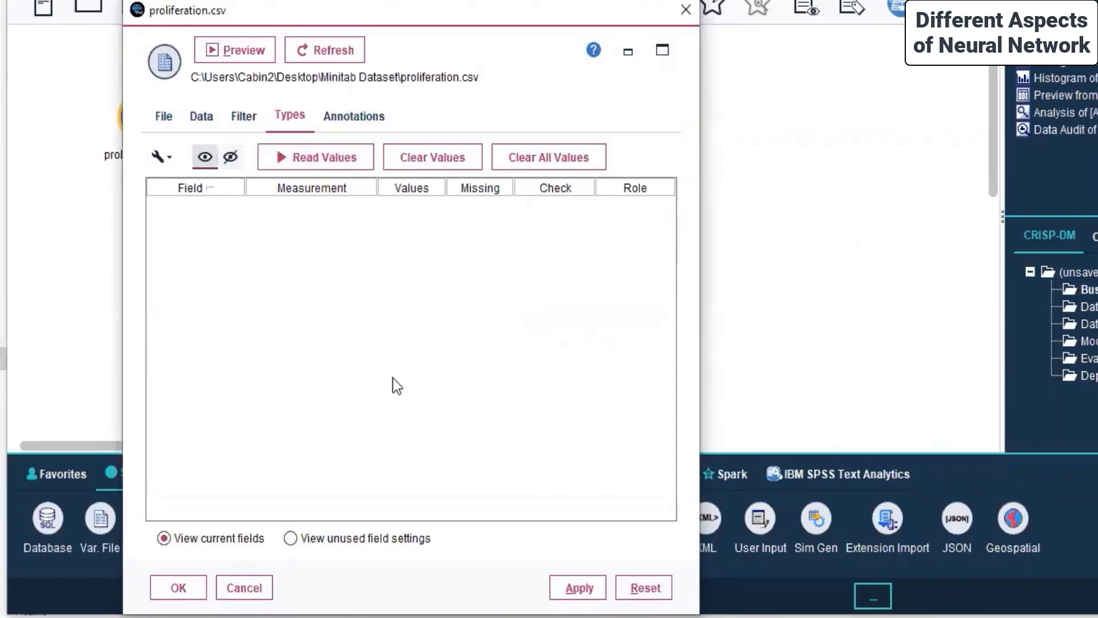
click(218, 50)
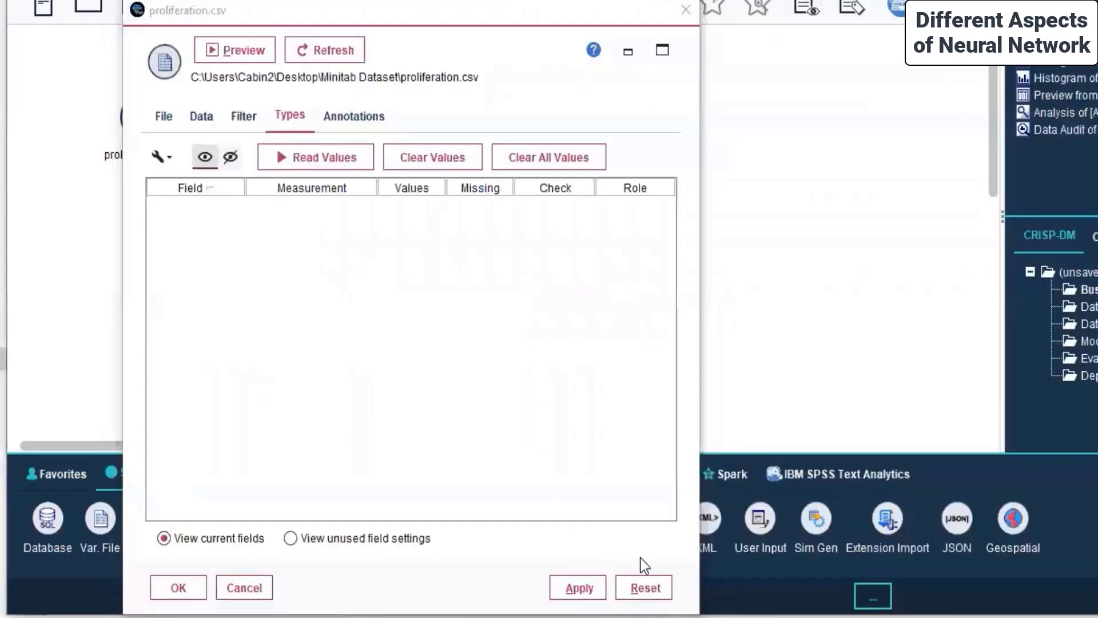
click(252, 600)
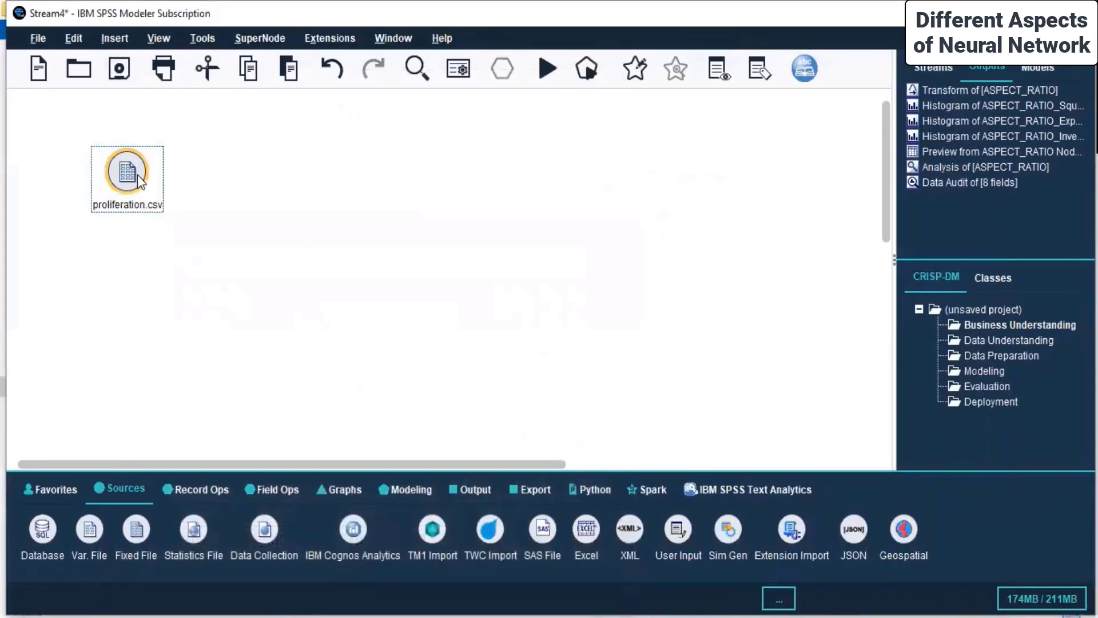
Replace the proliferation.csv Fixed File node with an Excel source node and open its settings for editing
right_click(138, 174)
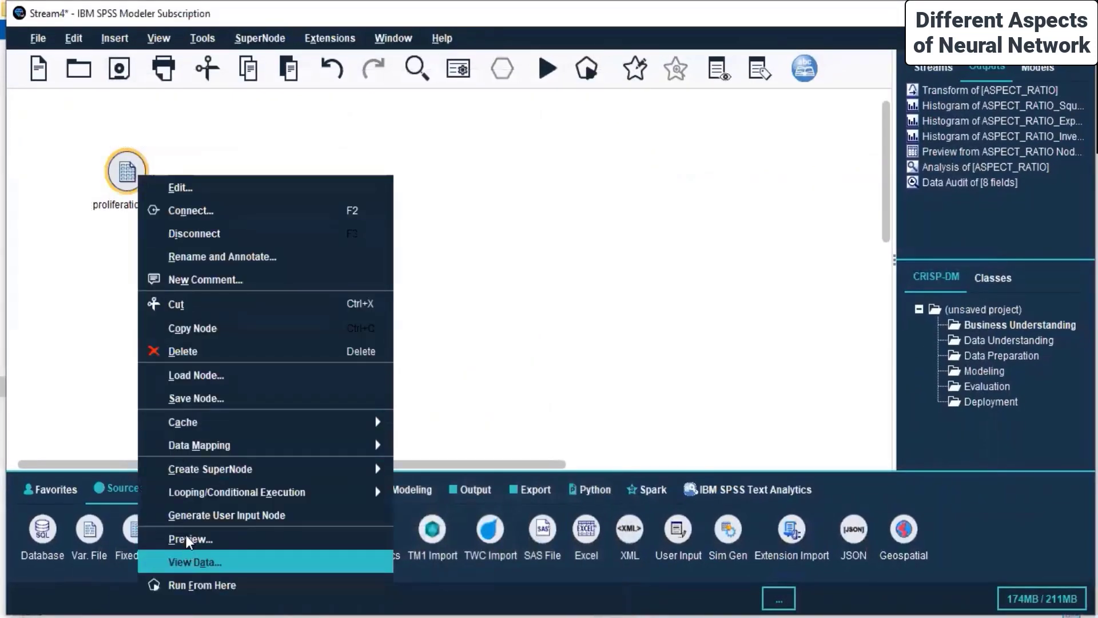
click(164, 352)
double_click(588, 535)
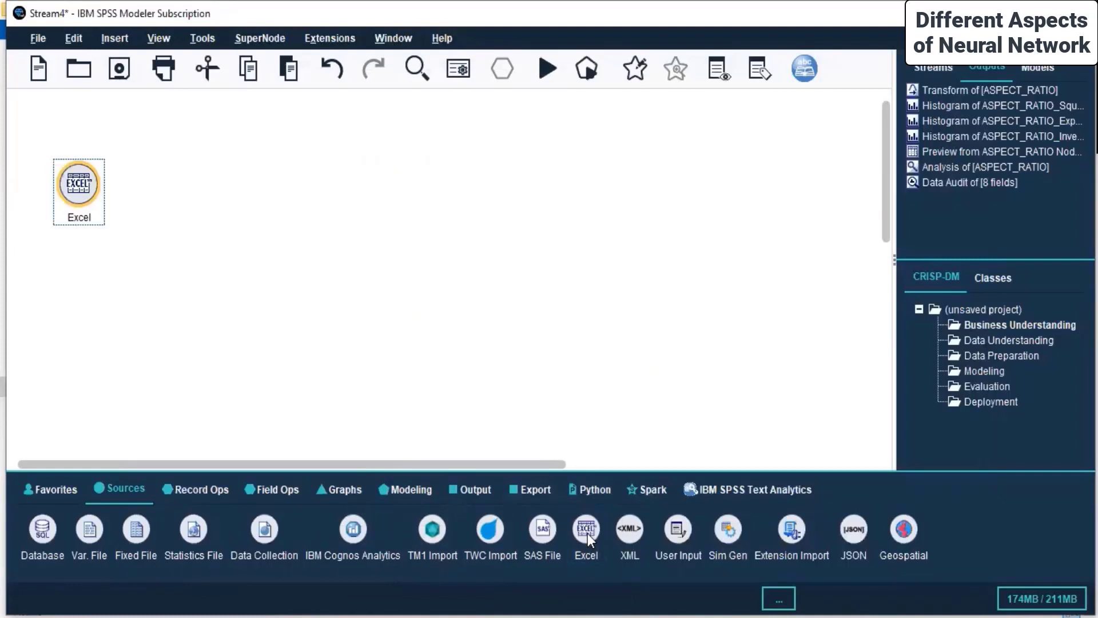
right_click(70, 175)
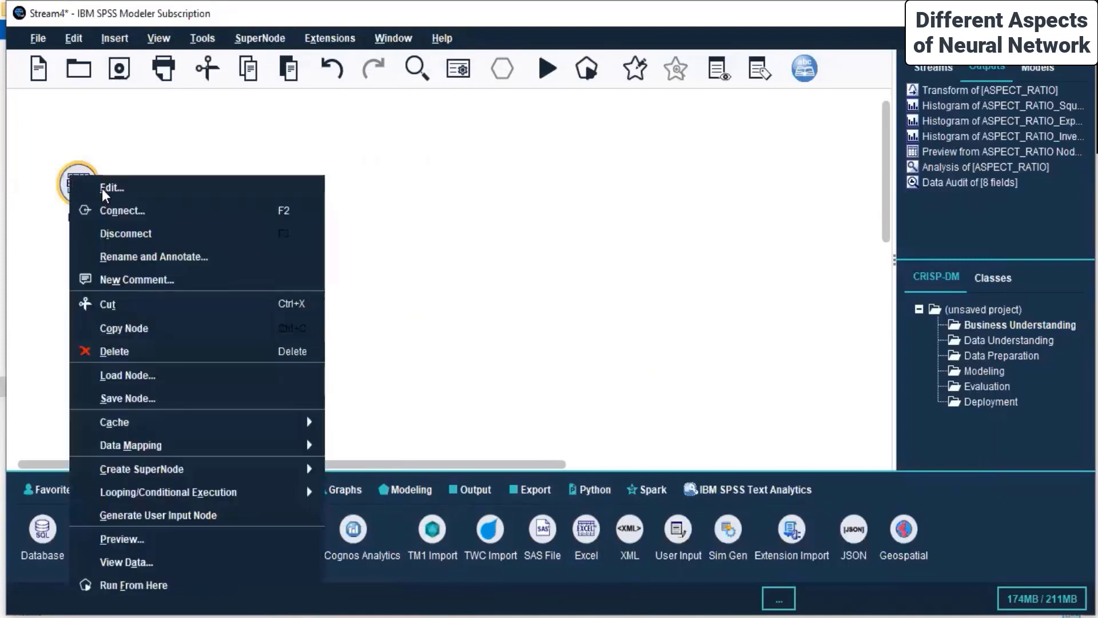
click(94, 180)
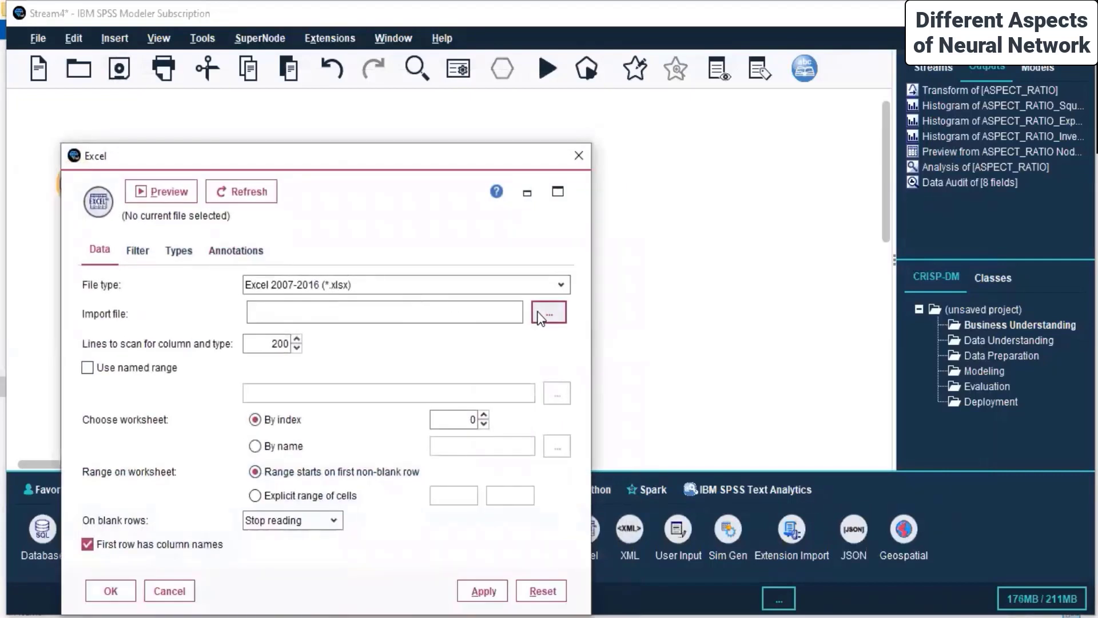
Look for a suitable workbook in the Minitab Dataset folder, first in the Excel node's import dialog, then in File Explorer
click(538, 314)
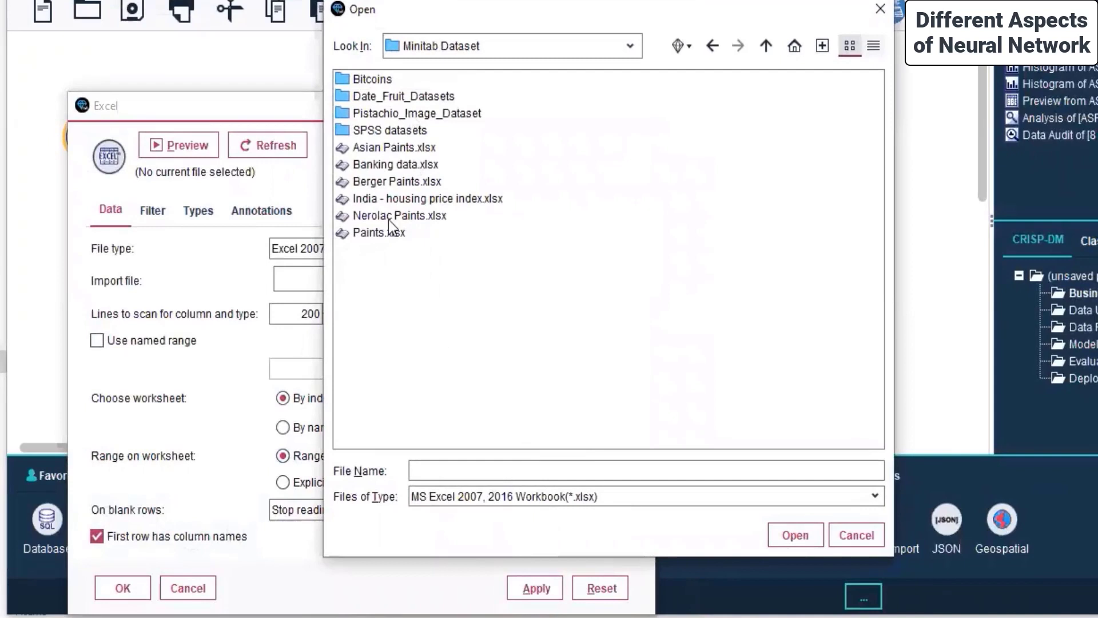
click(850, 530)
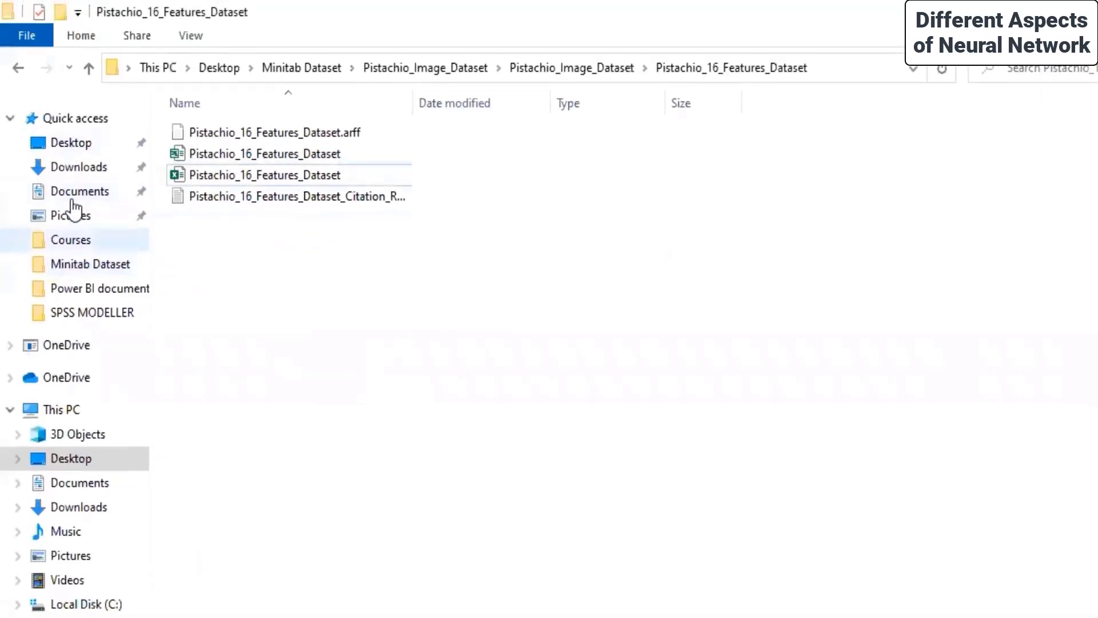
click(70, 133)
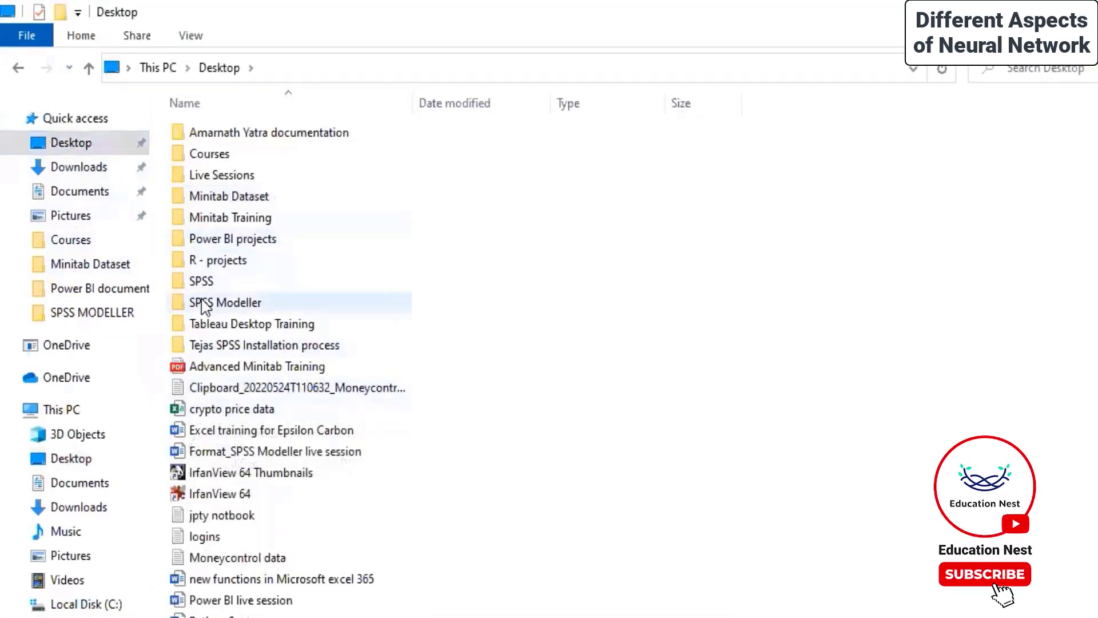
double_click(207, 196)
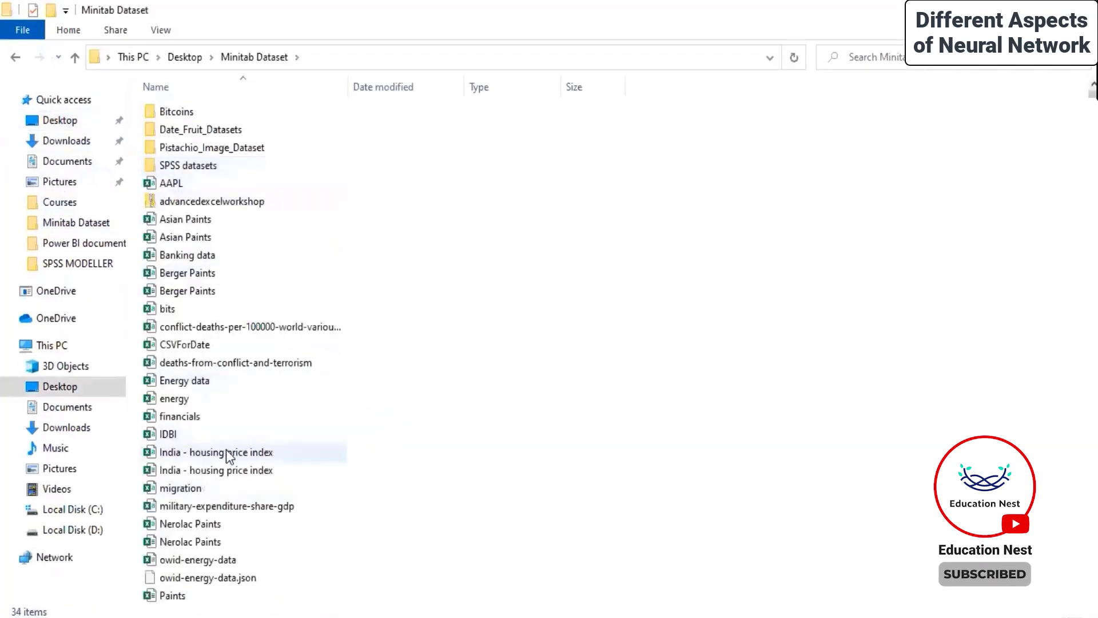
scroll(224, 452, down, 2)
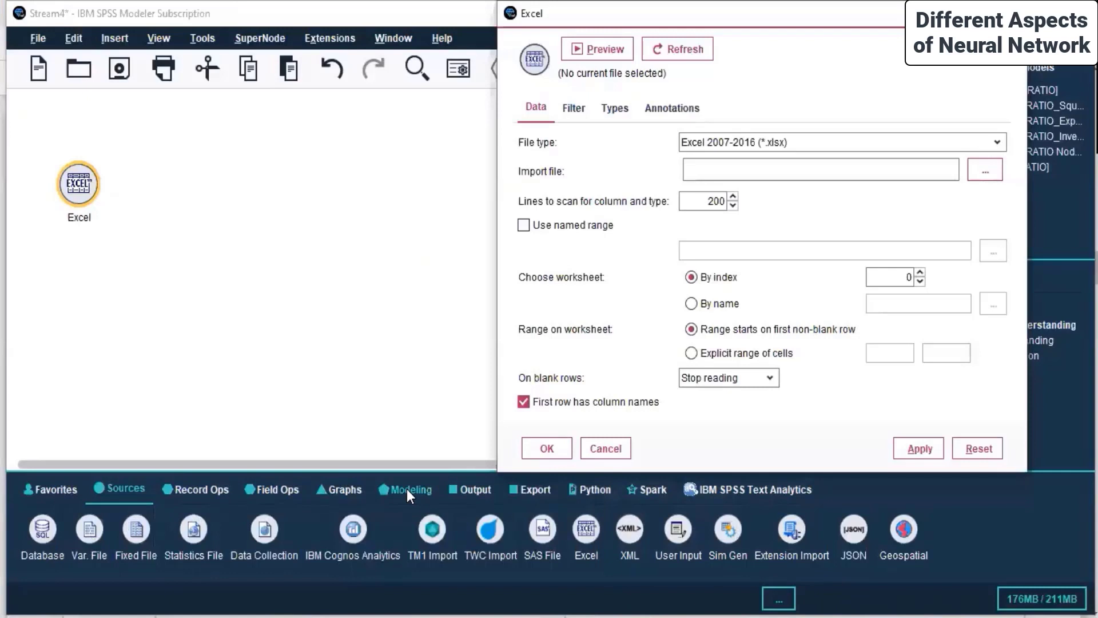
Examine the modeling nodes available in the Supervised, Association and Segmentation categories, including Neural Net and Linear
click(406, 489)
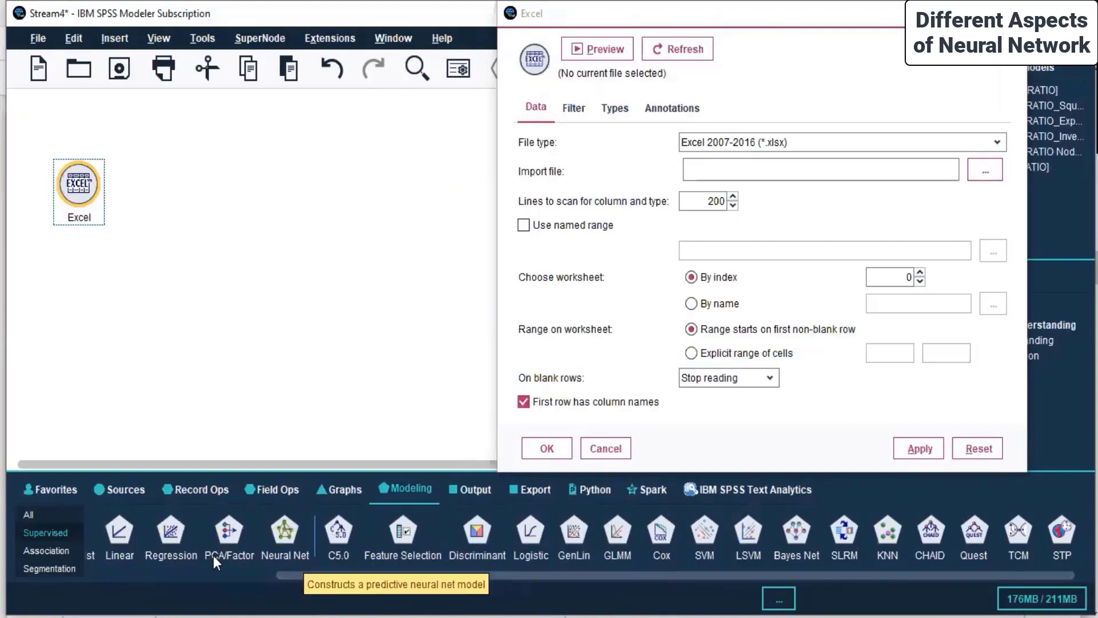
click(284, 536)
click(113, 540)
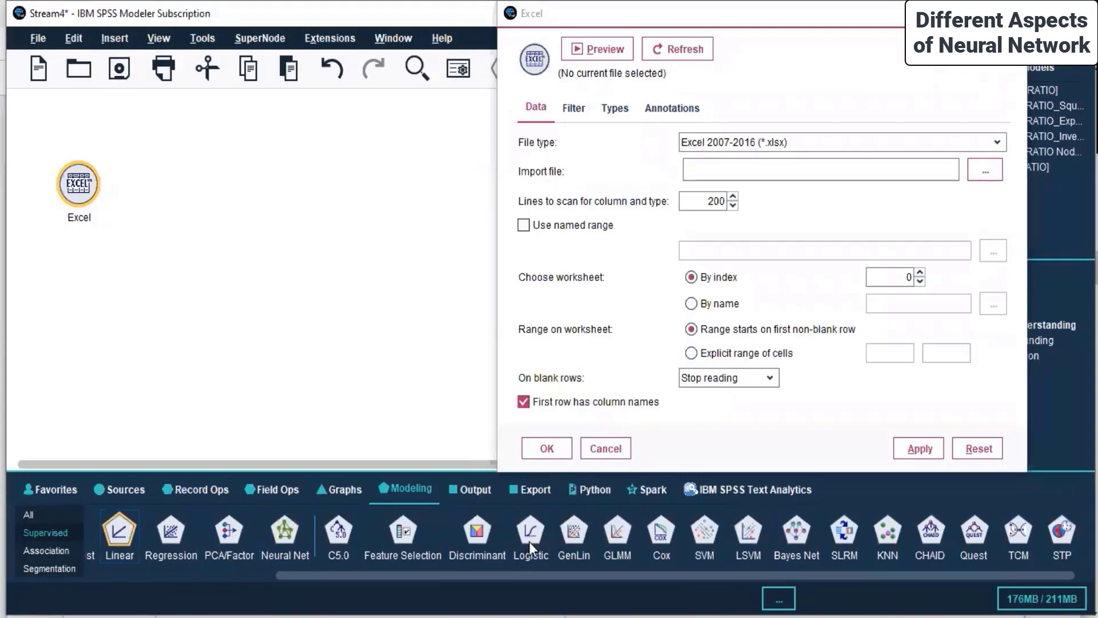
click(27, 553)
click(32, 569)
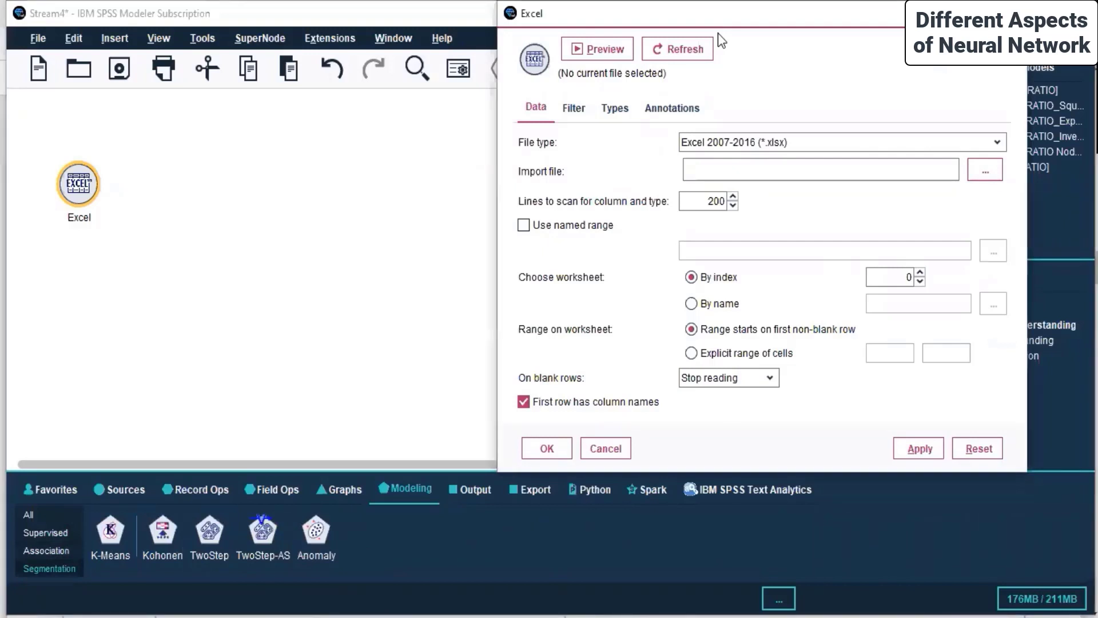
Switch to File Explorer and open the proliferation CSV file from the Minitab Dataset folder in Excel
key(super+e)
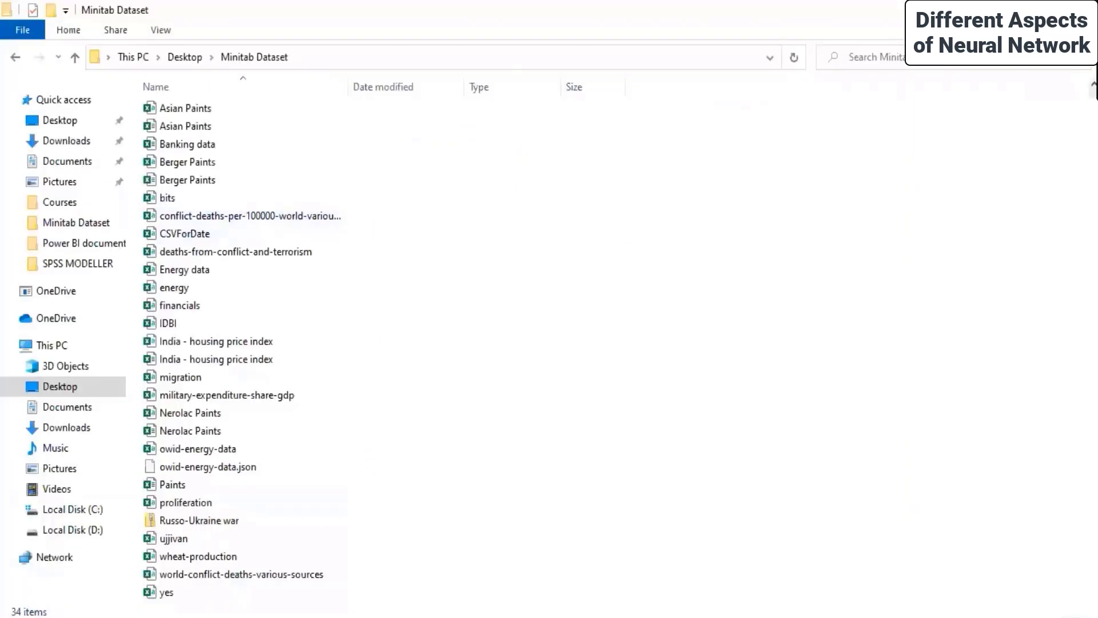
click(191, 506)
double_click(190, 507)
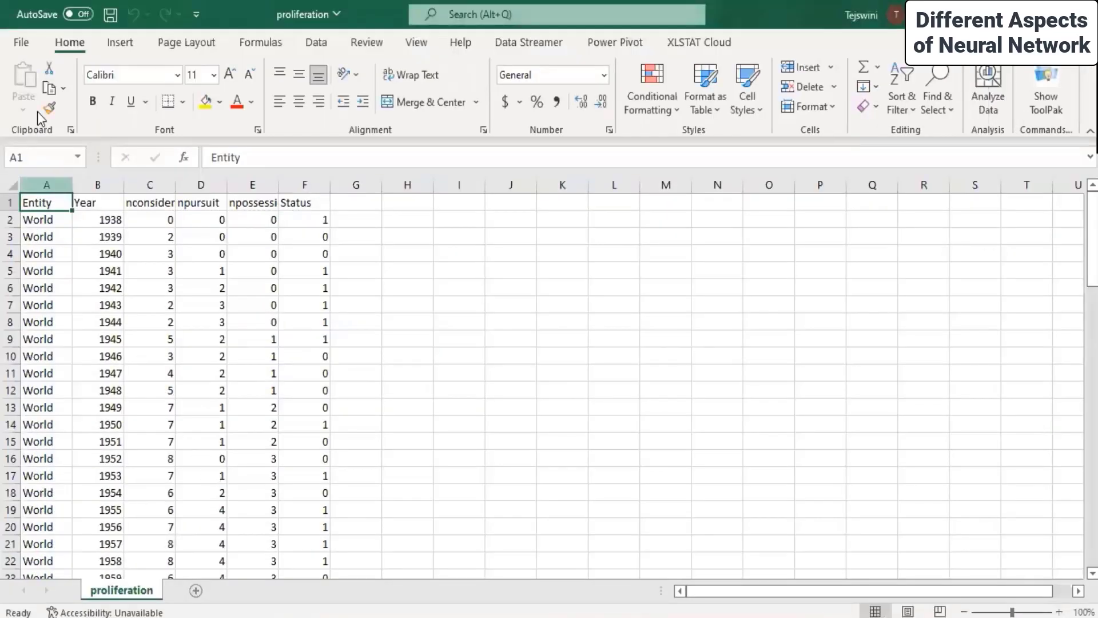
Save a copy of the proliferation file as an Excel Workbook (*.xlsx) in the Minitab Dataset folder
click(29, 43)
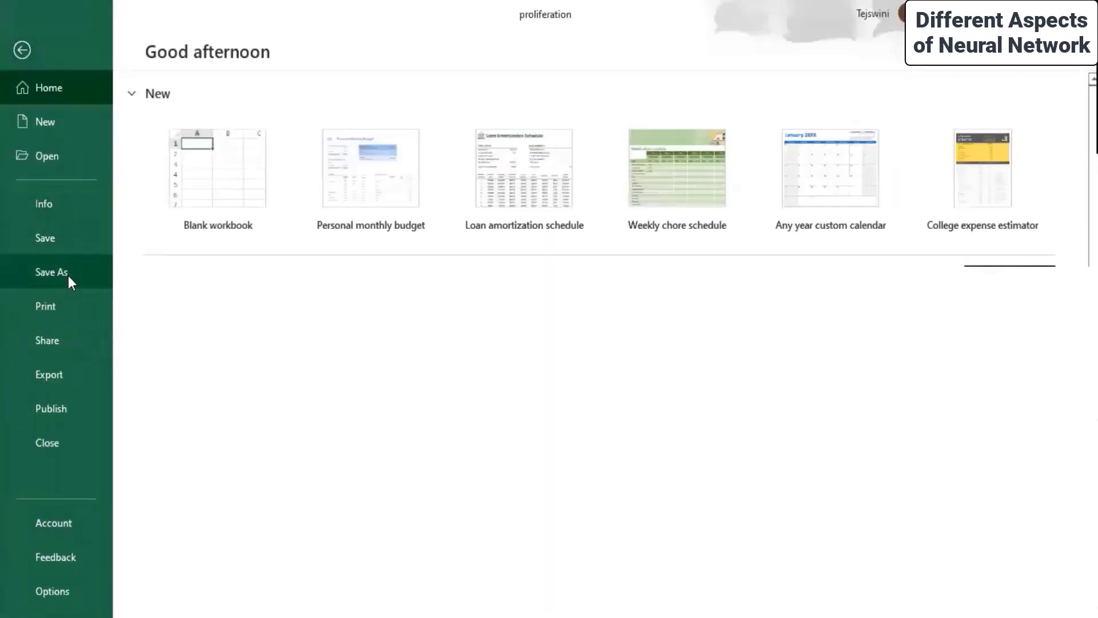
click(67, 275)
click(622, 152)
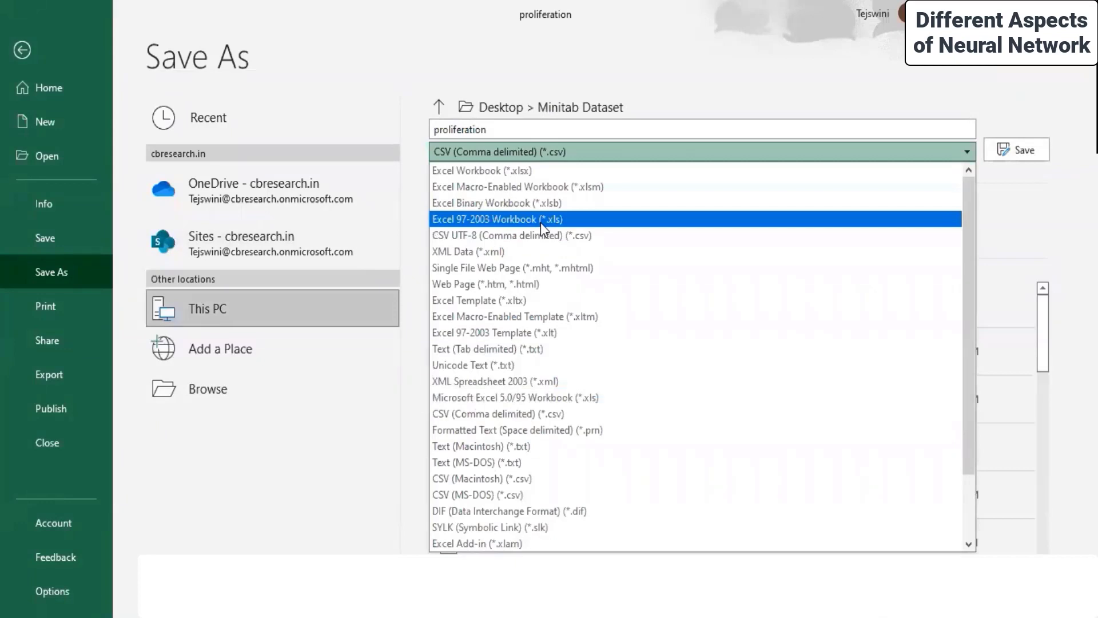
click(539, 172)
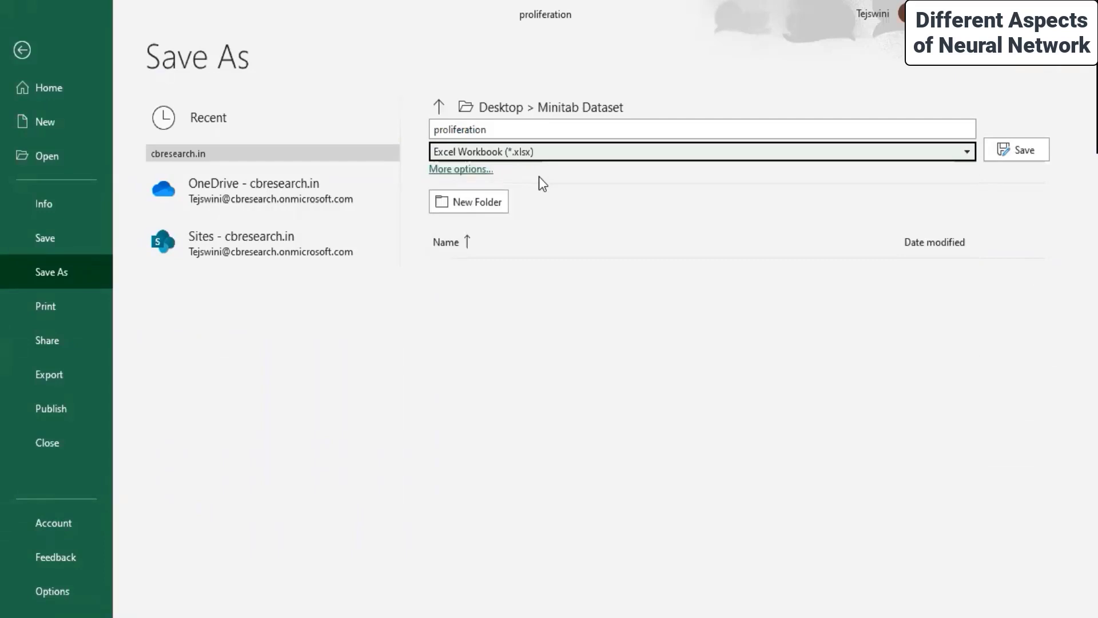
click(1039, 157)
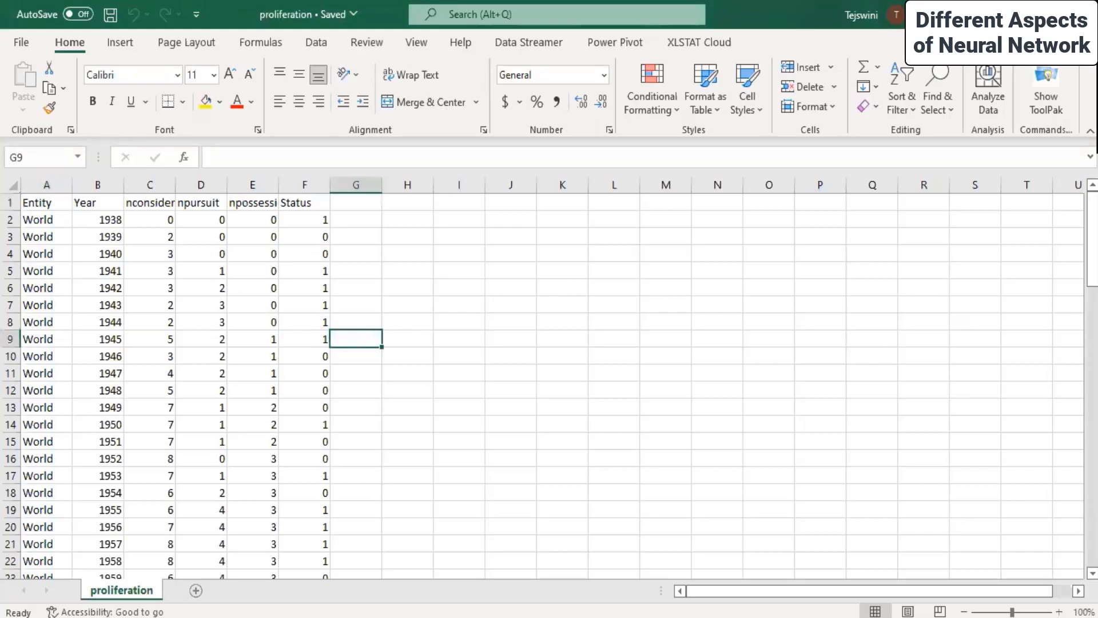
Copy the proliferation Excel workbook from the Minitab Dataset folder into Desktop > Live Sessions > SPSS MODELLER > Day 8
key(alt+Tab)
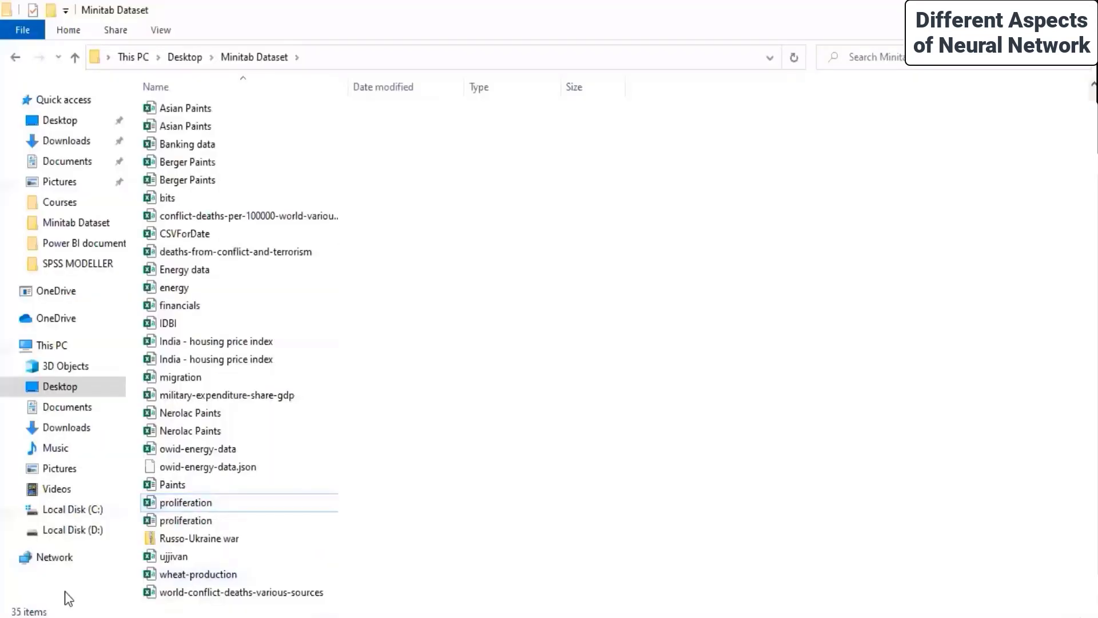
click(189, 525)
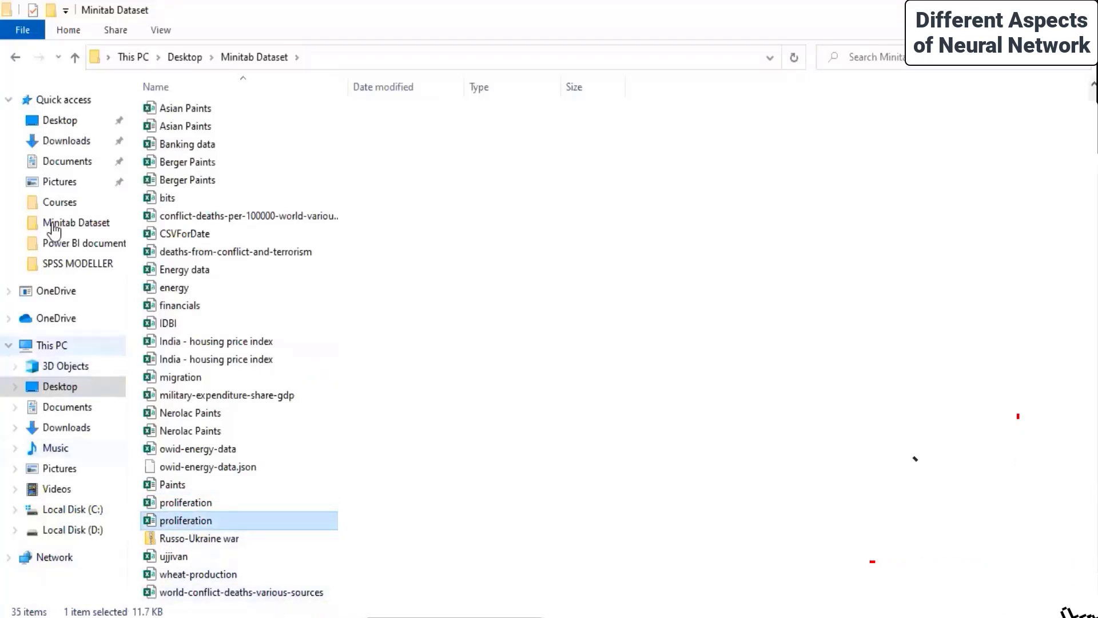
click(60, 120)
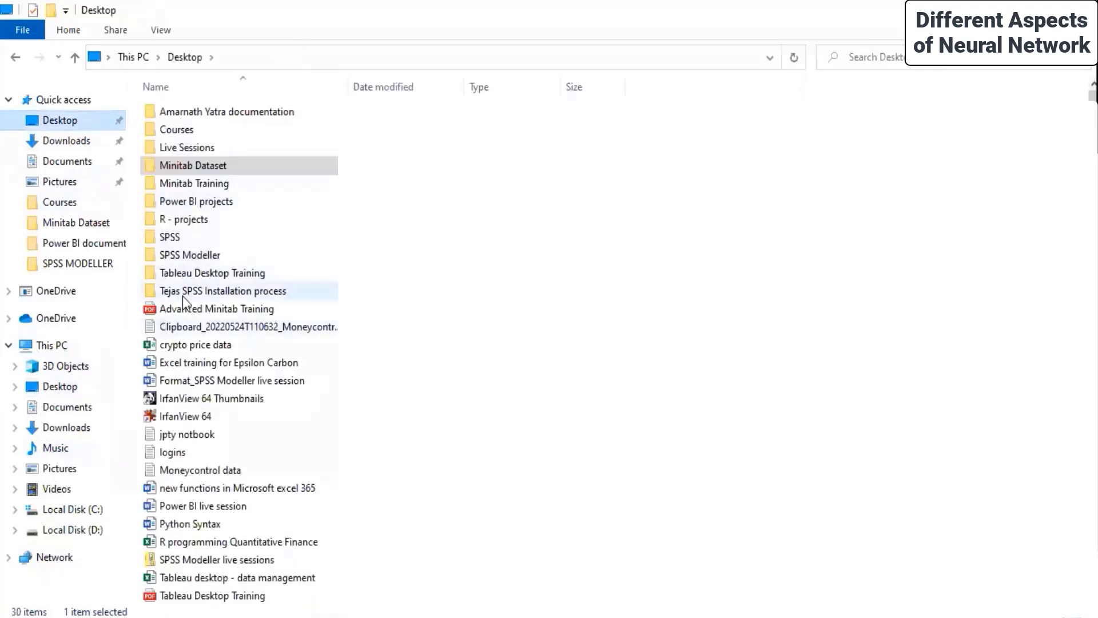
double_click(192, 148)
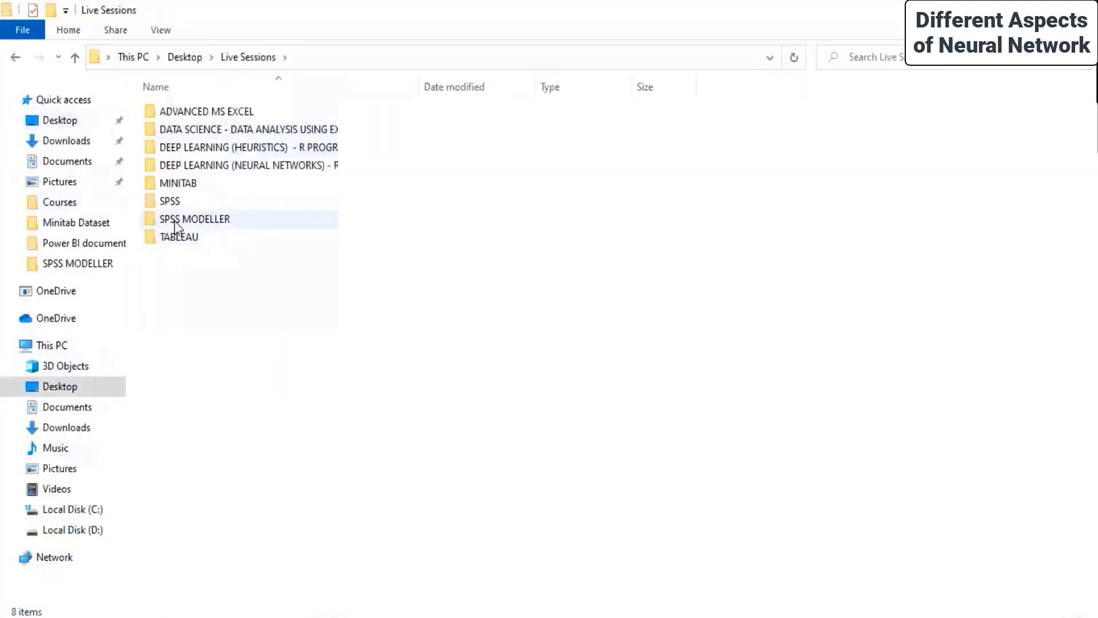
click(193, 218)
double_click(192, 219)
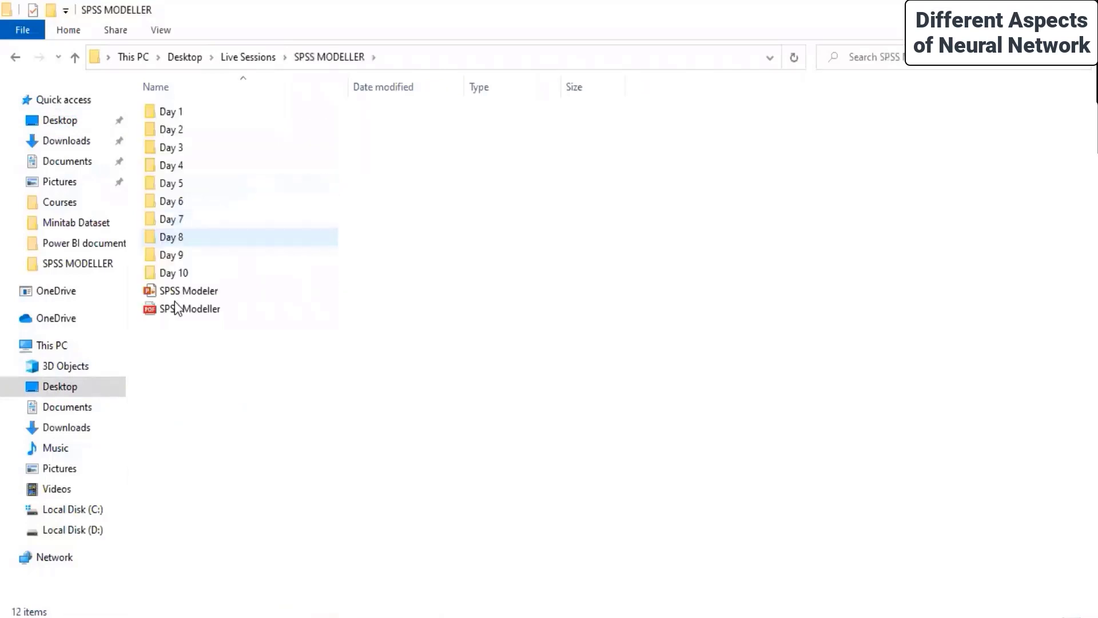
double_click(176, 237)
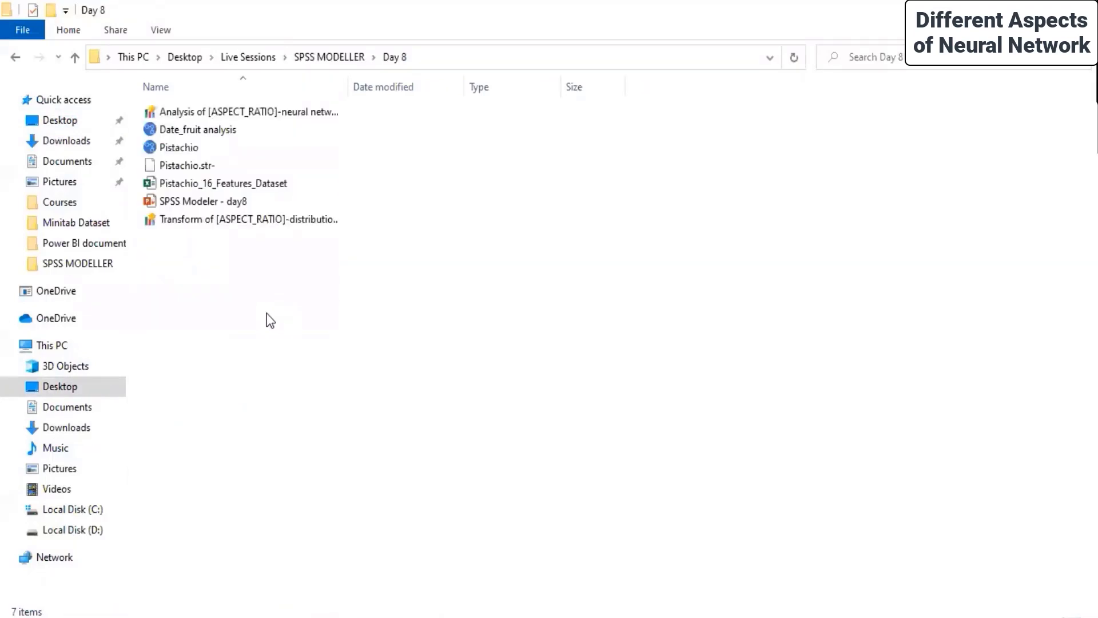
key(ctrl+v)
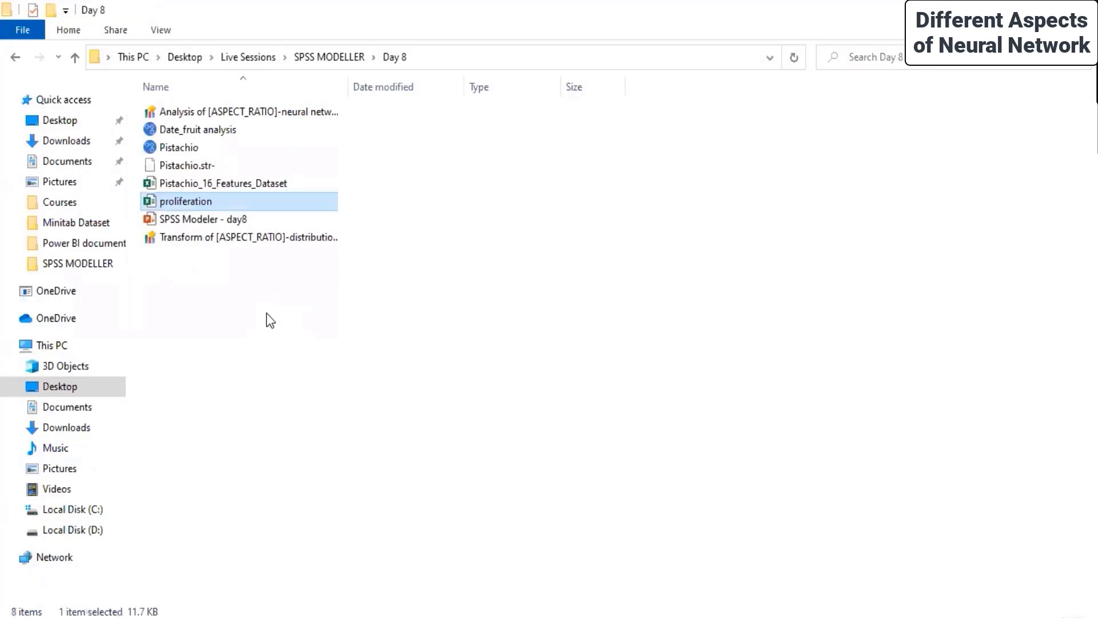
click(270, 316)
click(163, 125)
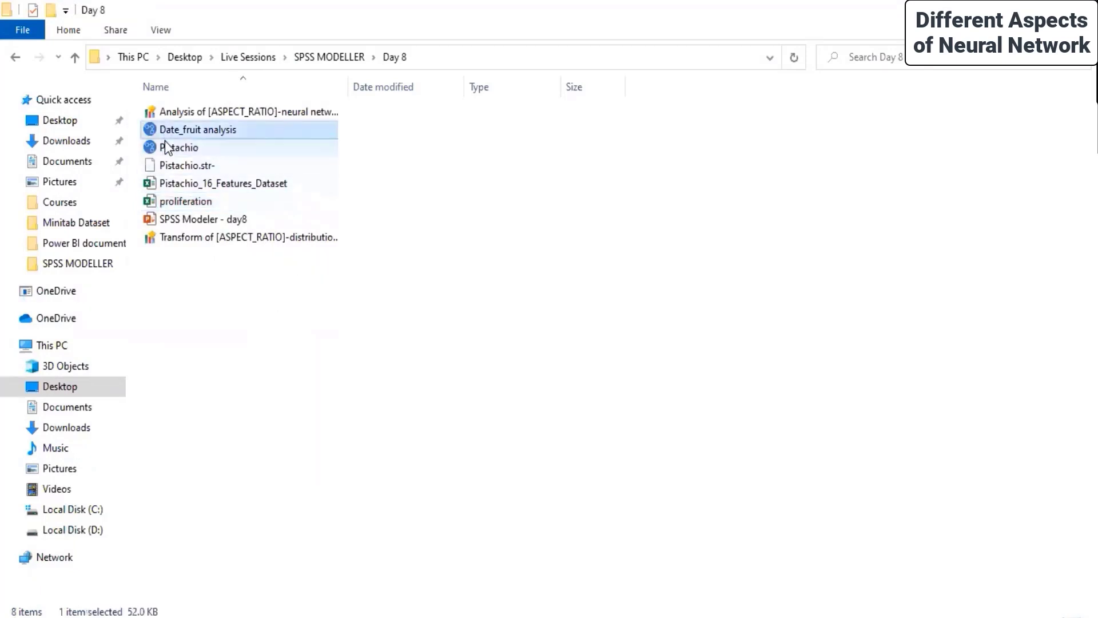
click(165, 147)
click(229, 112)
click(228, 239)
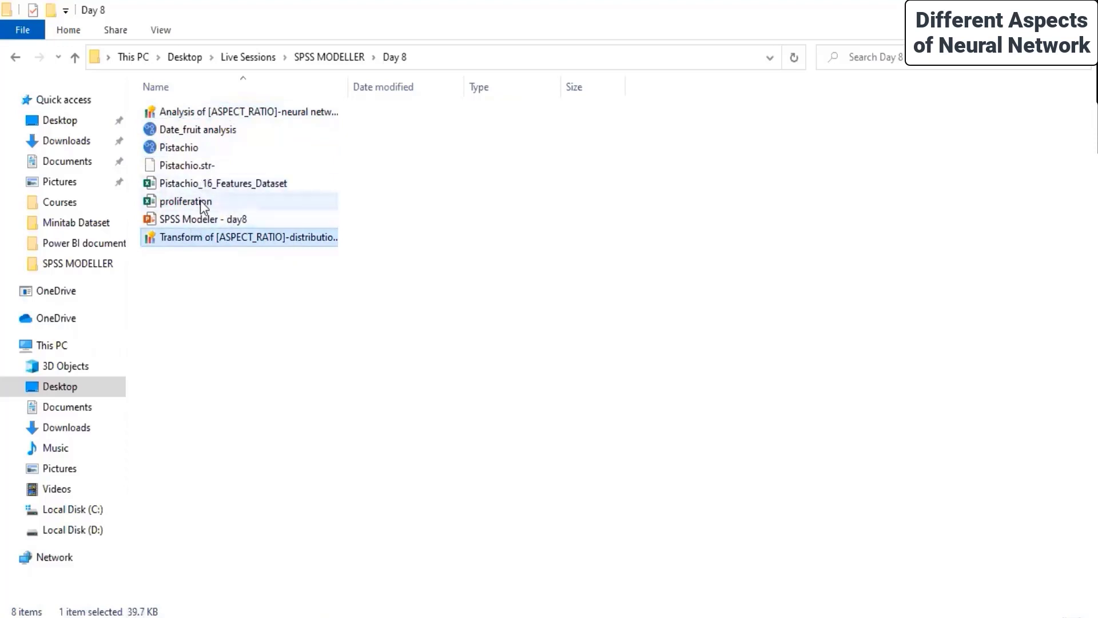
click(181, 185)
click(183, 202)
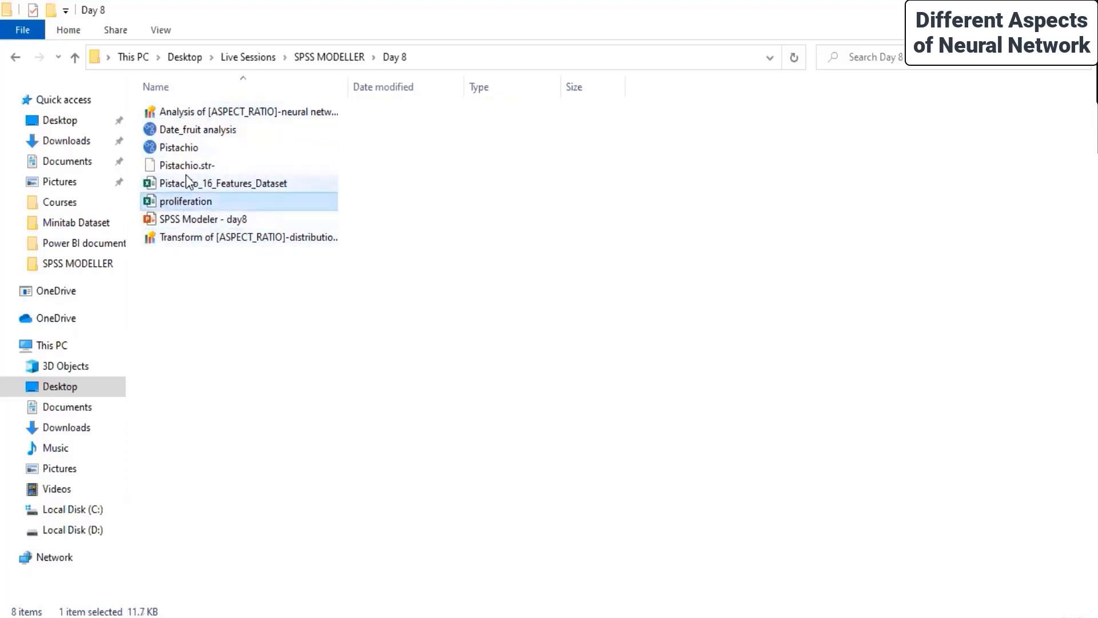
Switch to SPSS Modeler and set the Excel source node's import file to proliferation.xlsx from the Minitab Dataset folder
click(293, 336)
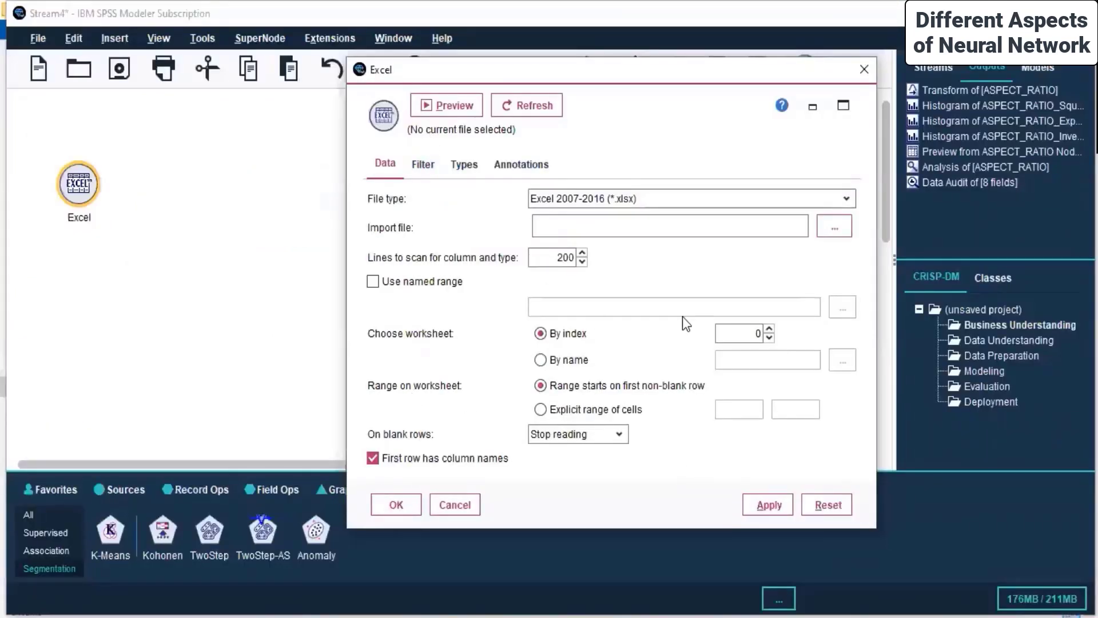
click(400, 170)
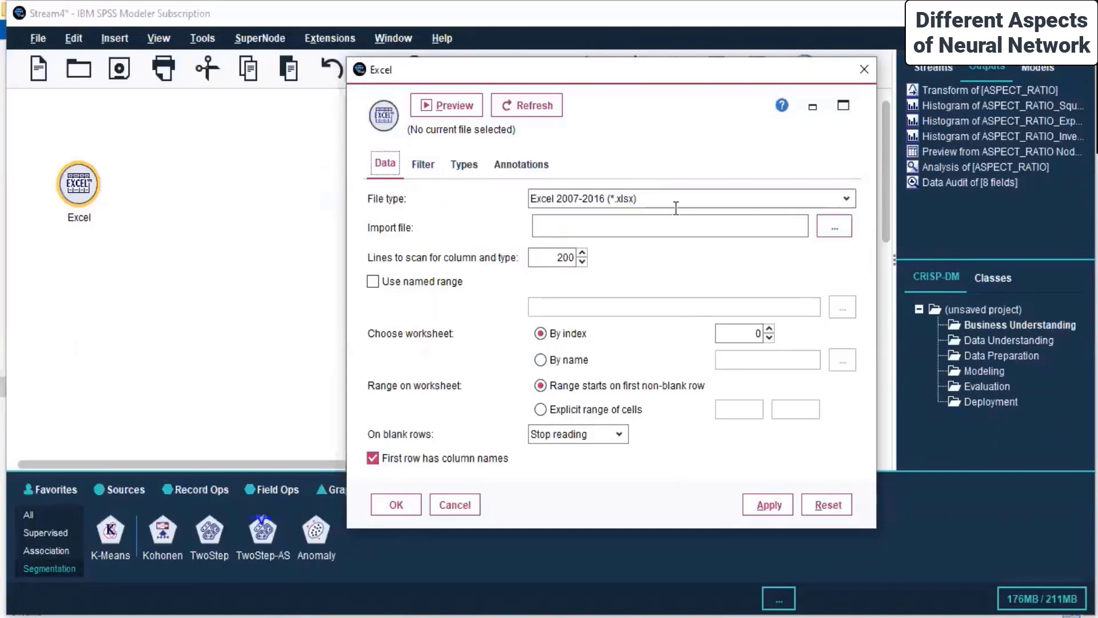
click(846, 226)
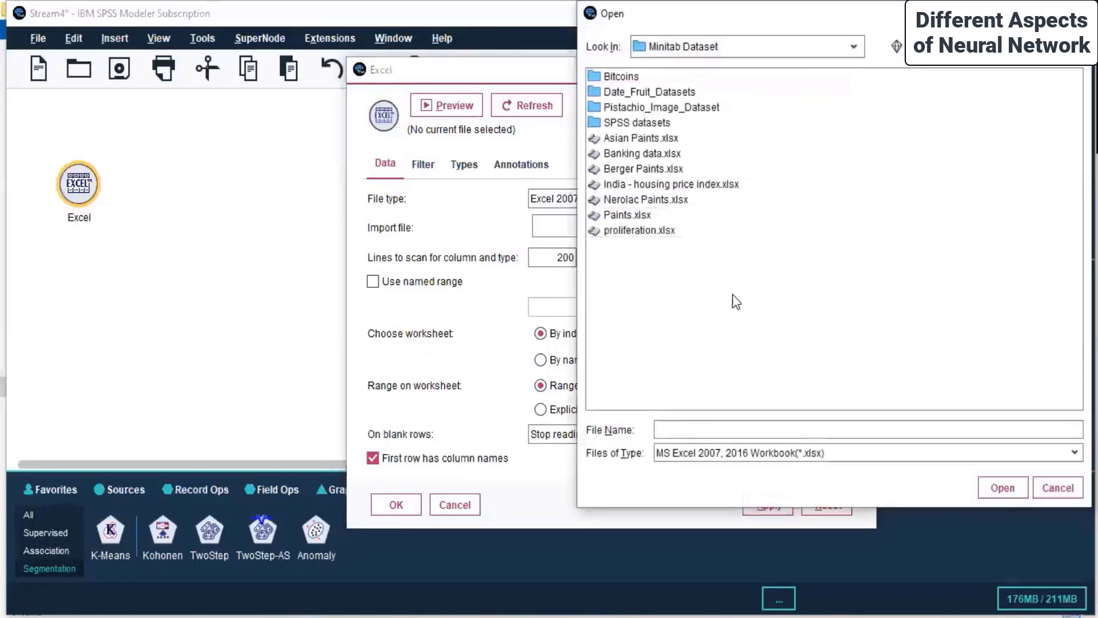
click(671, 231)
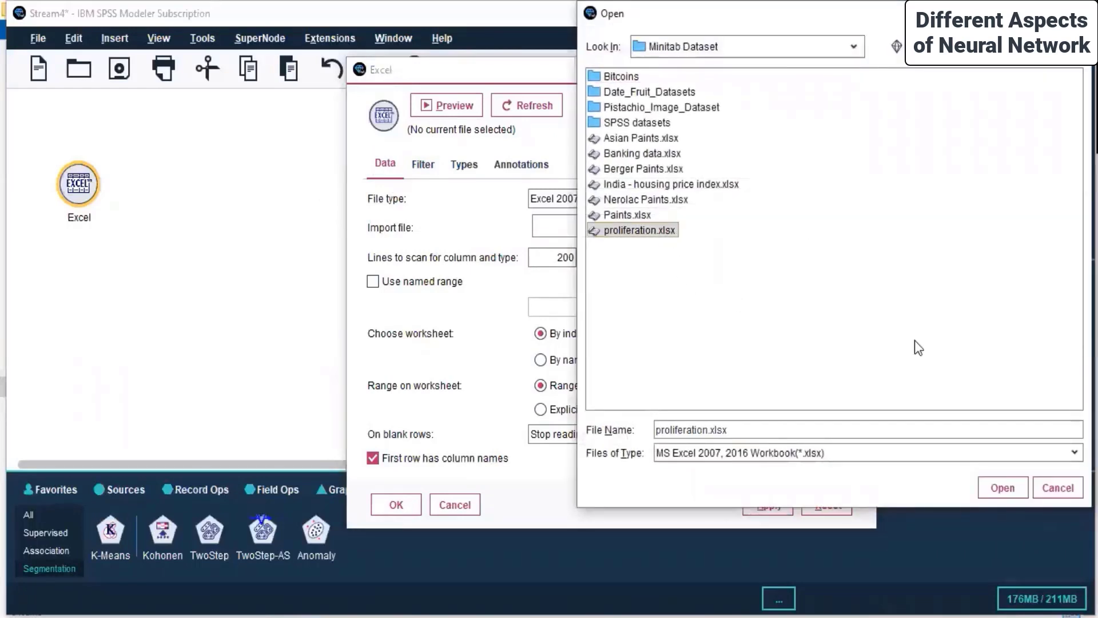
click(1010, 489)
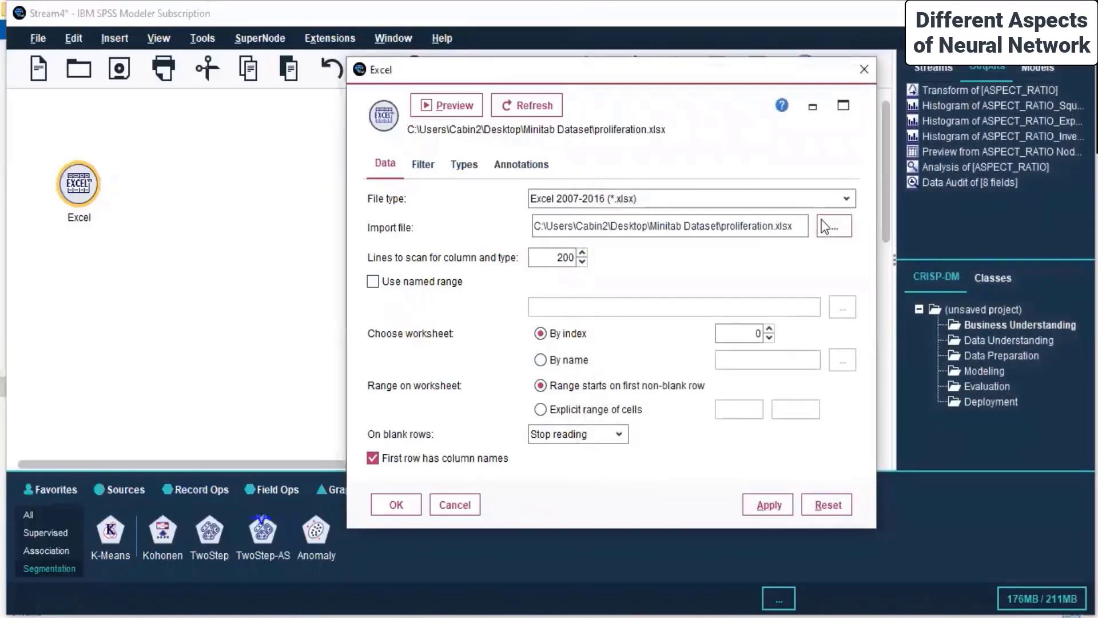
click(745, 503)
click(395, 505)
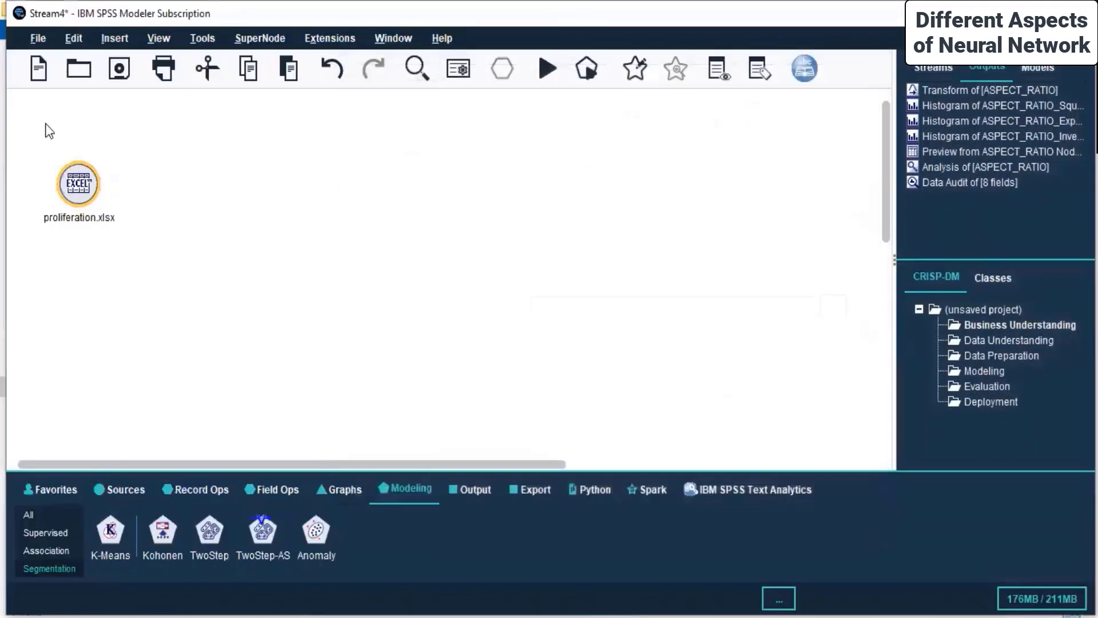
Add a Logistic node from the Supervised modeling nodes, connected to the proliferation.xlsx source node
right_click(72, 186)
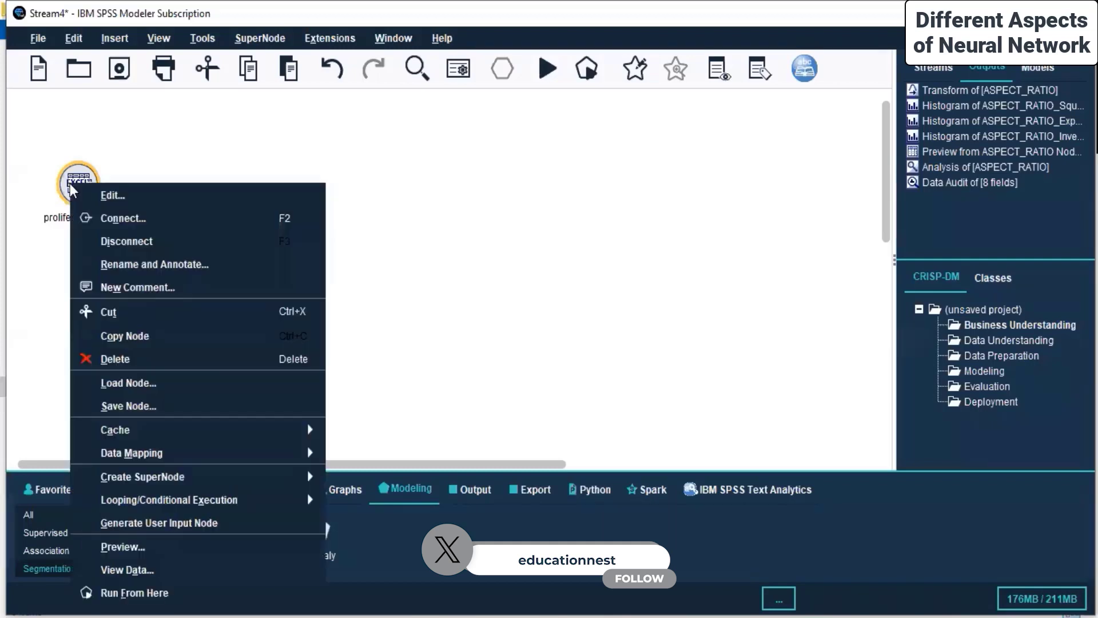
click(628, 230)
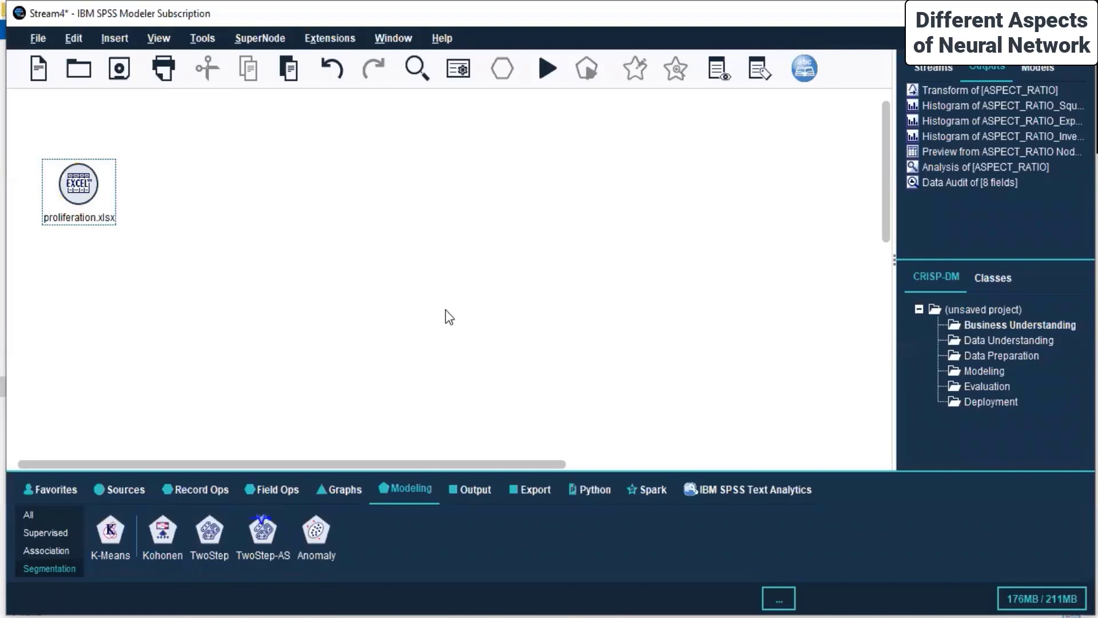
click(386, 489)
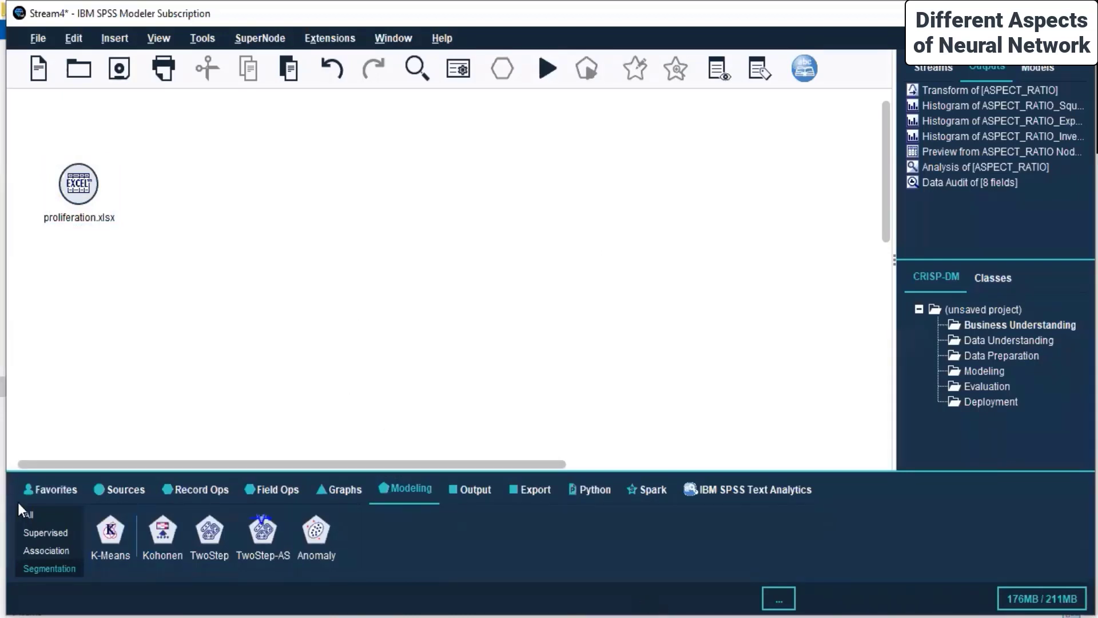
click(56, 535)
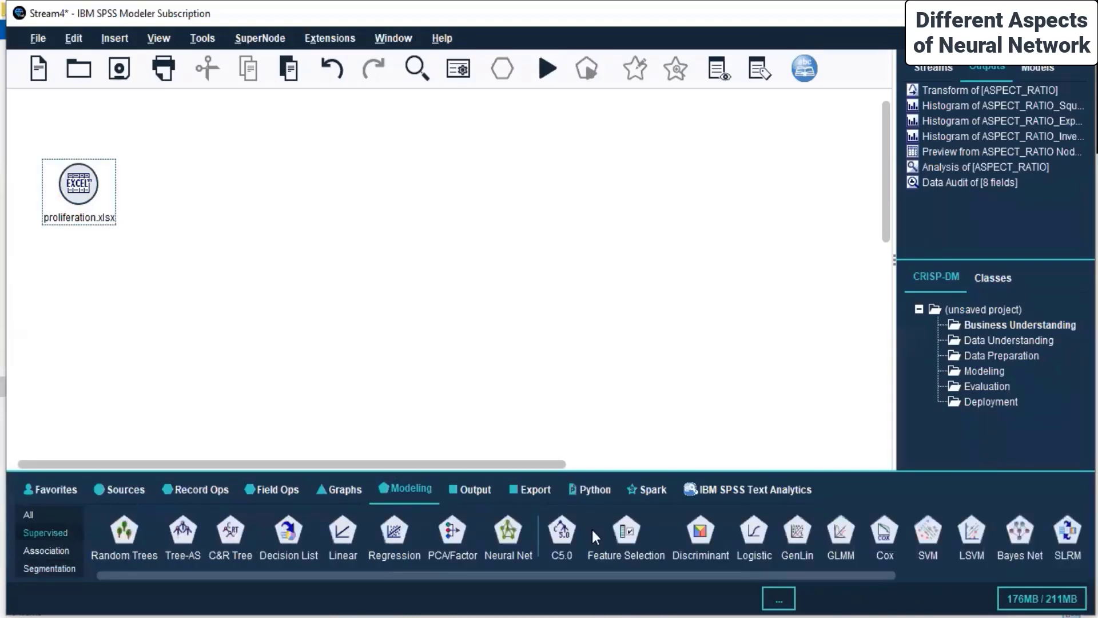
double_click(753, 540)
drag(152, 194, 250, 196)
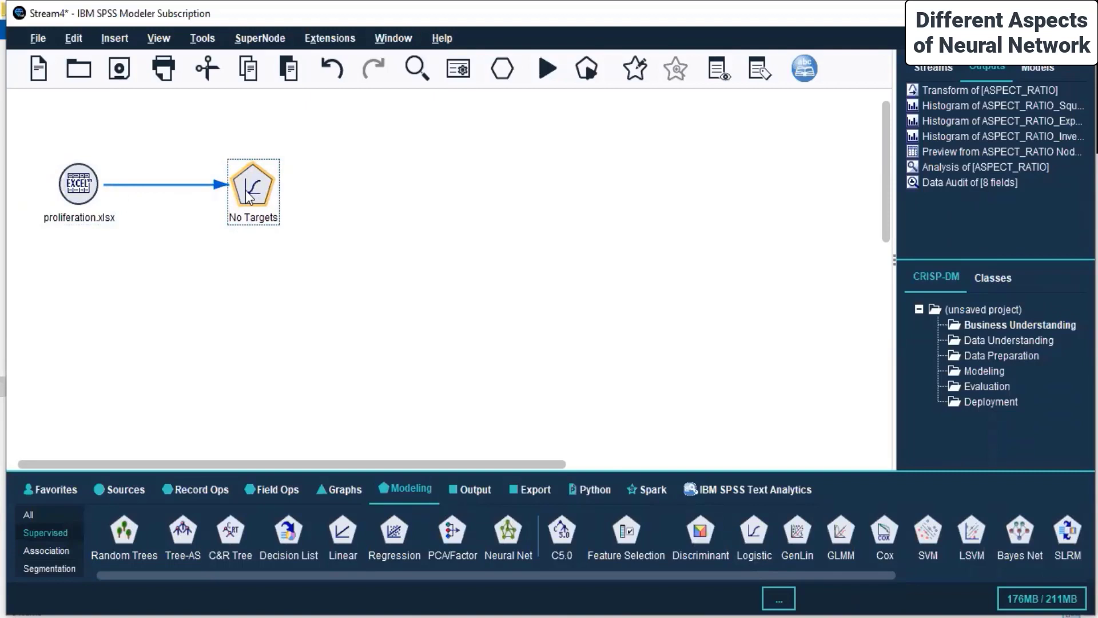
Open the Logistic node for editing and switch it to custom field assignments
right_click(232, 220)
click(271, 228)
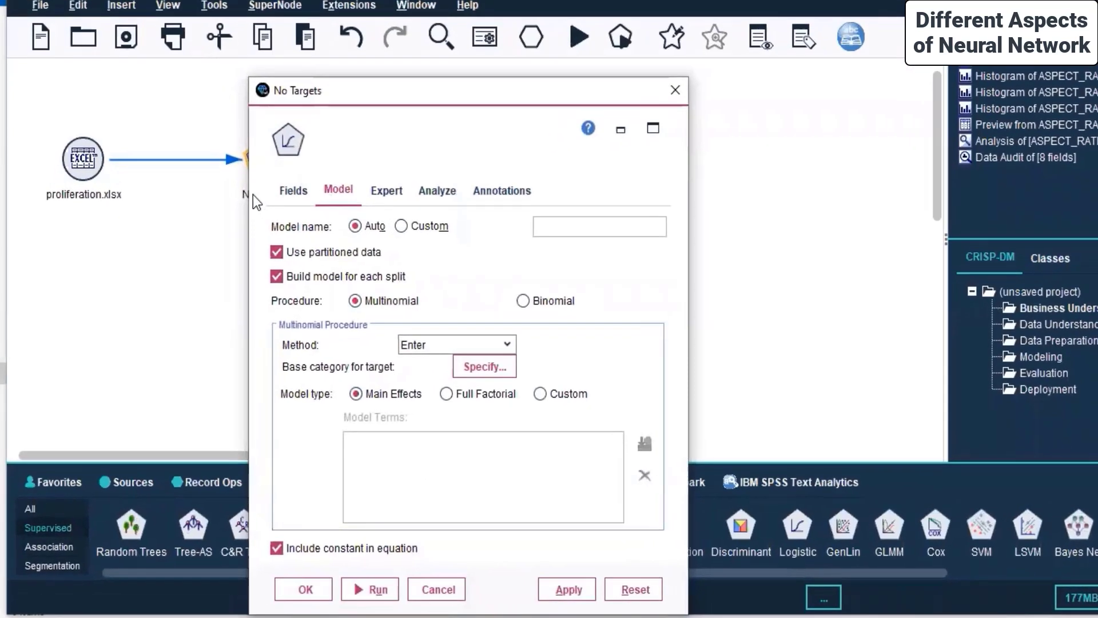
click(278, 214)
click(407, 198)
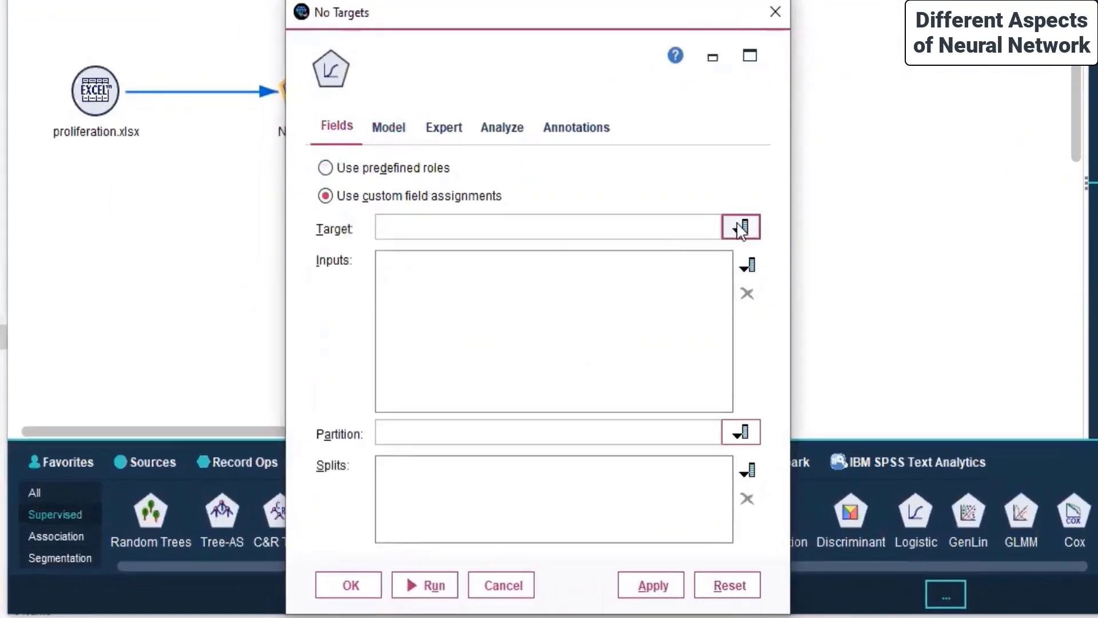
Check which dataset fields are offered as target and as inputs for the Logistic node
click(741, 227)
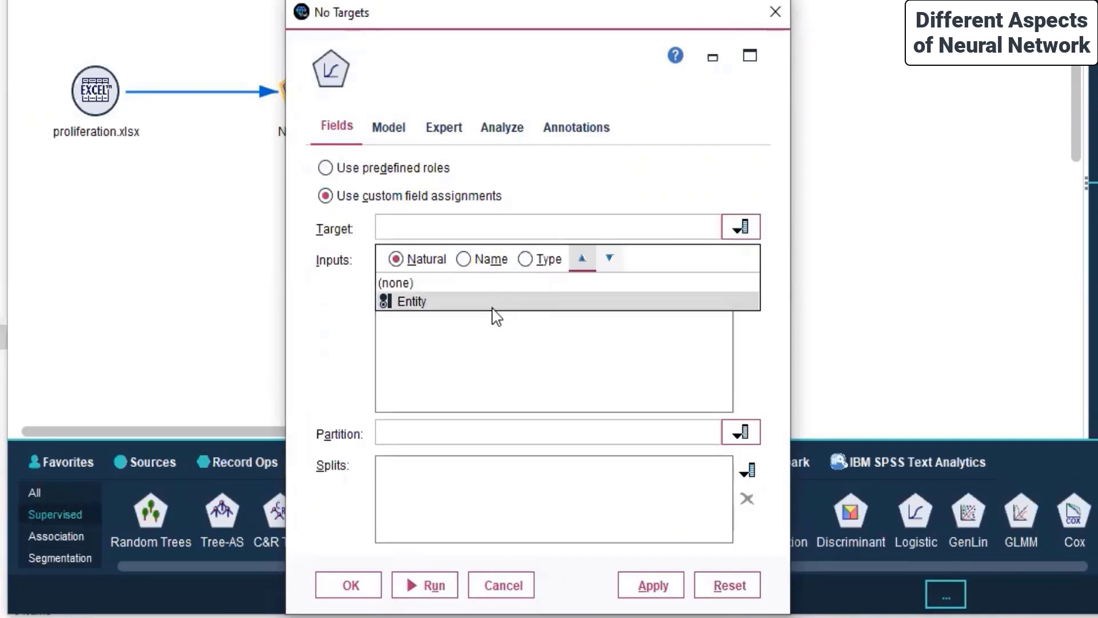
click(662, 143)
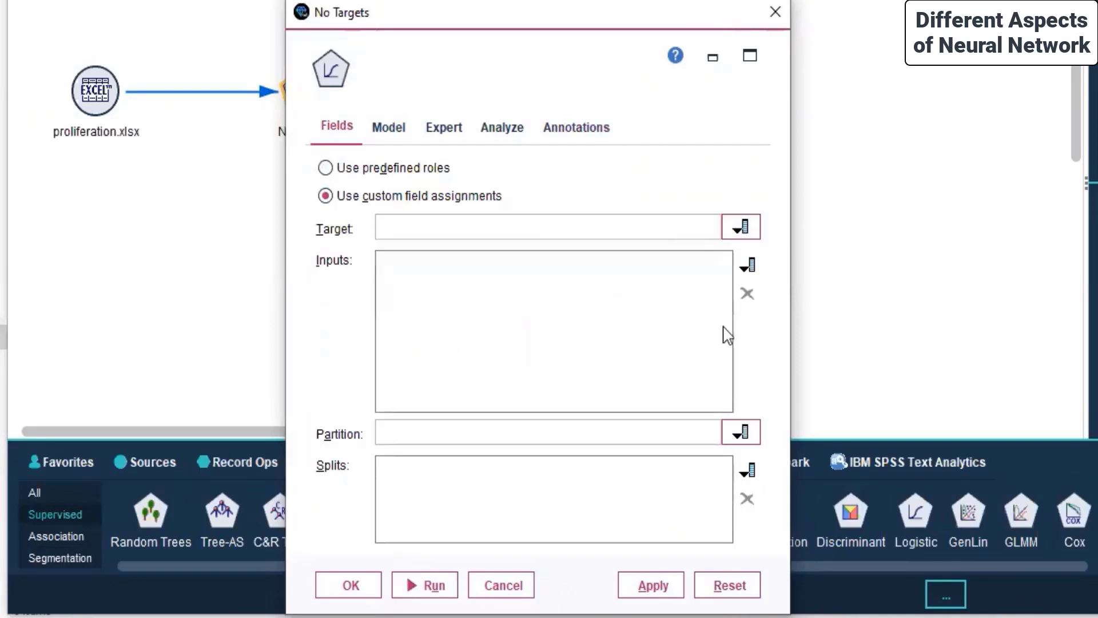
click(746, 266)
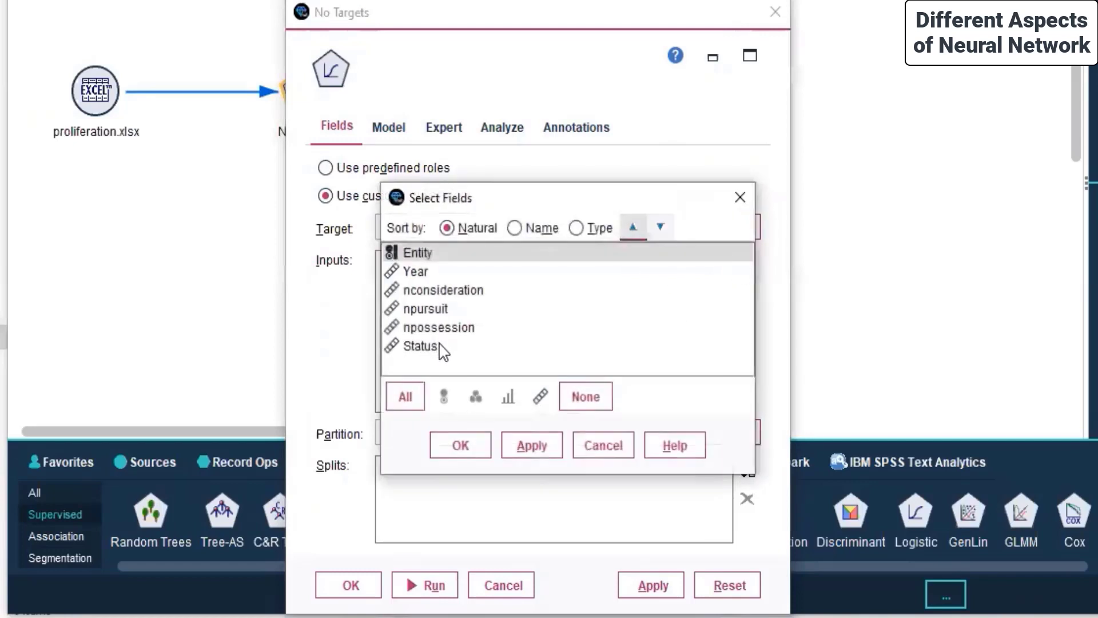
click(635, 157)
click(740, 197)
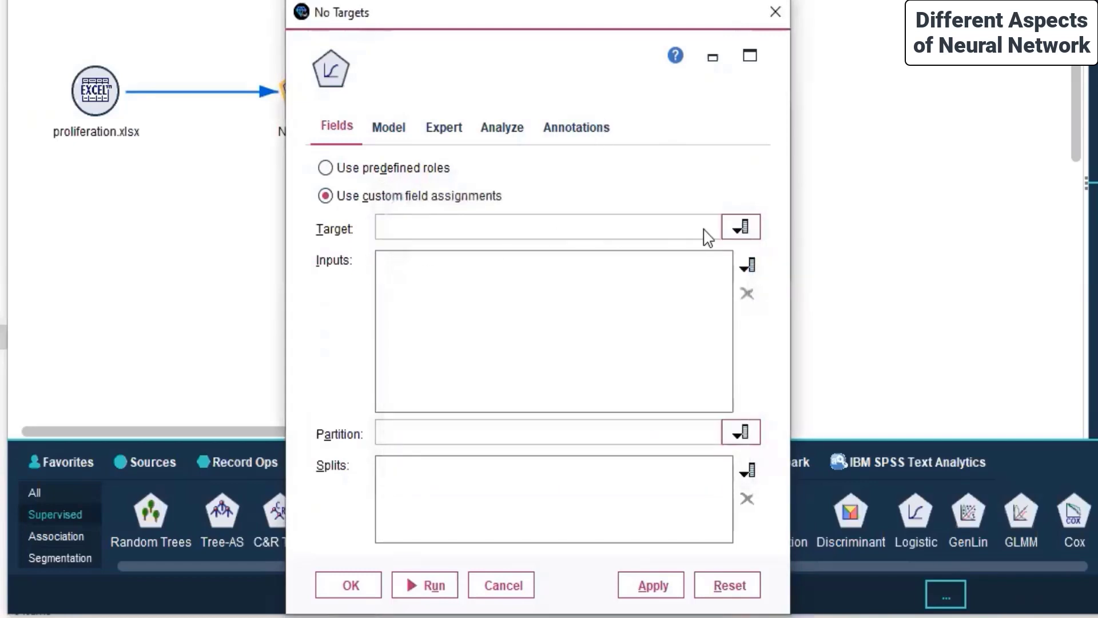
Assign Entity as the Logistic node's target and nconsideration, npursuit and npossession as its inputs, and save the settings
click(734, 231)
click(433, 304)
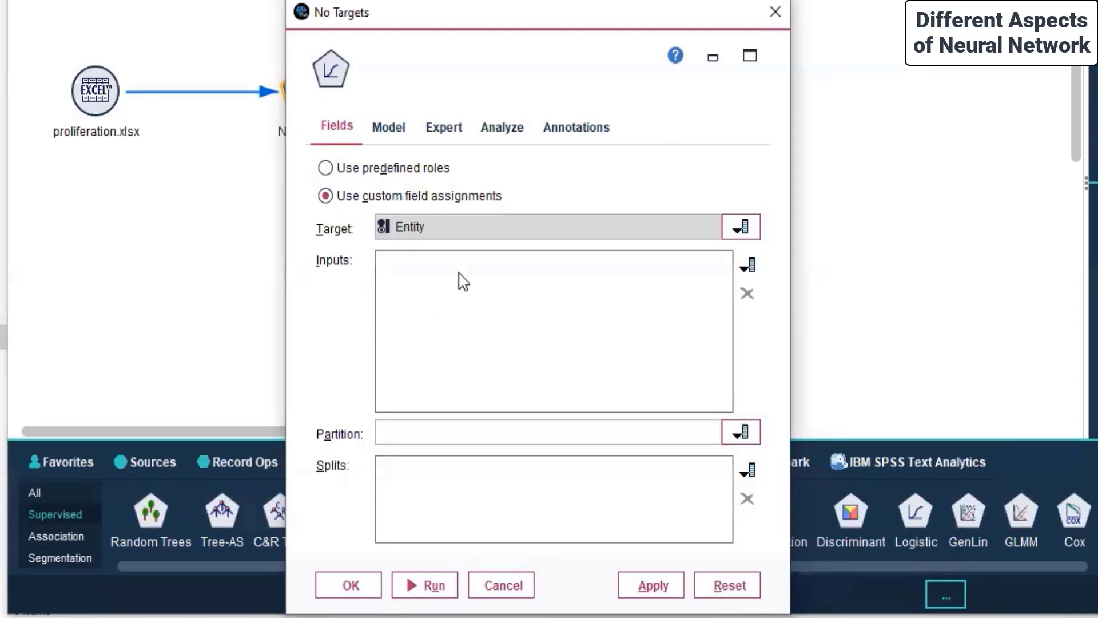
click(749, 267)
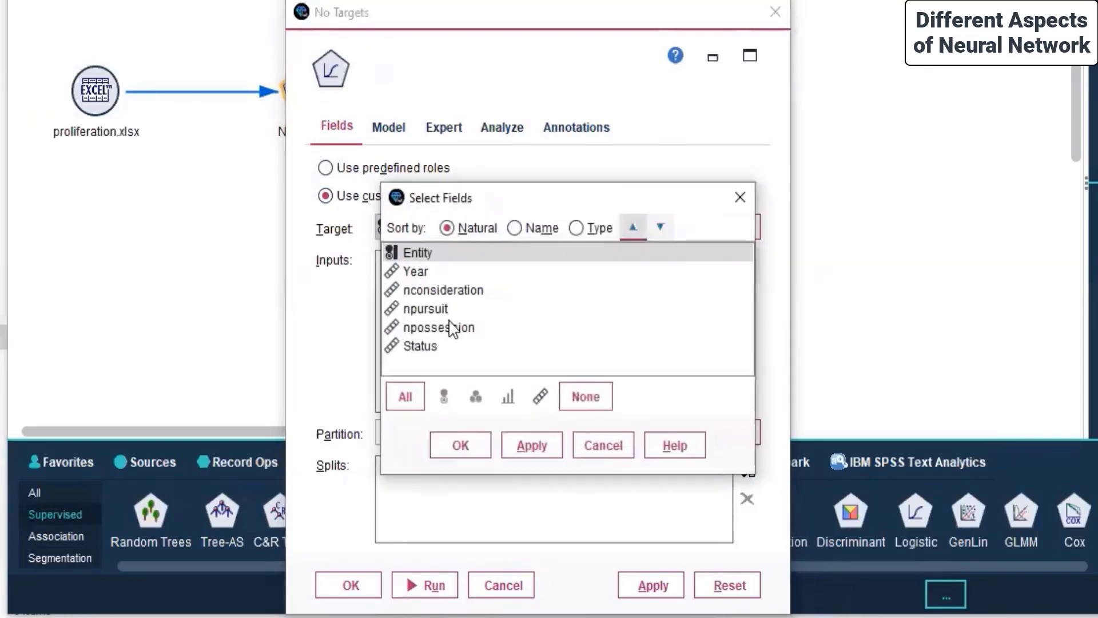
click(438, 291)
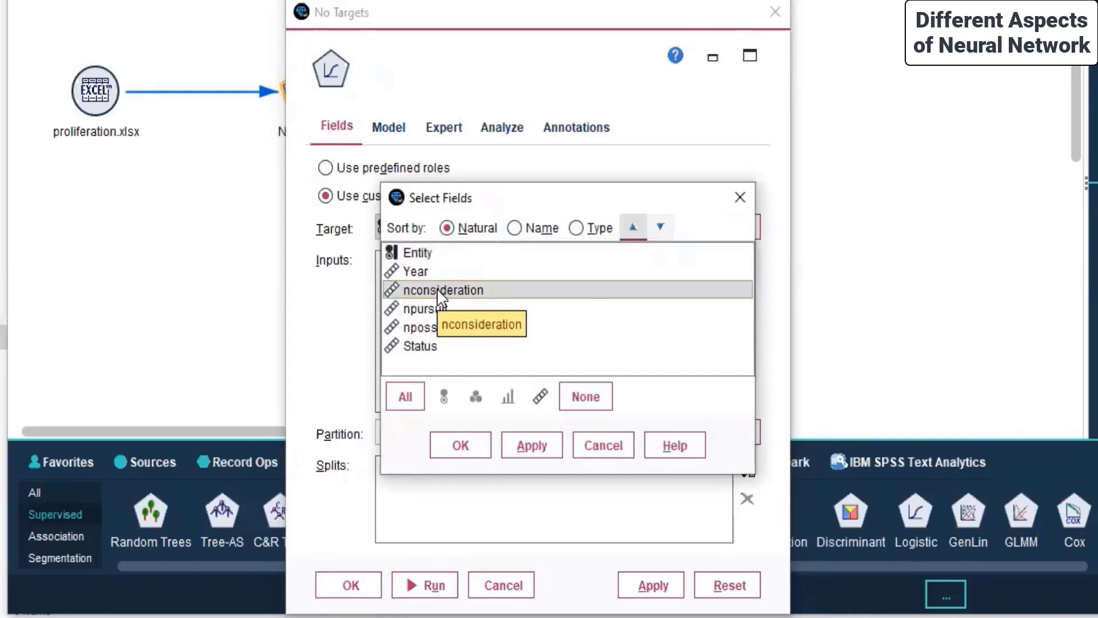
ctrl+click(450, 311)
ctrl+click(455, 330)
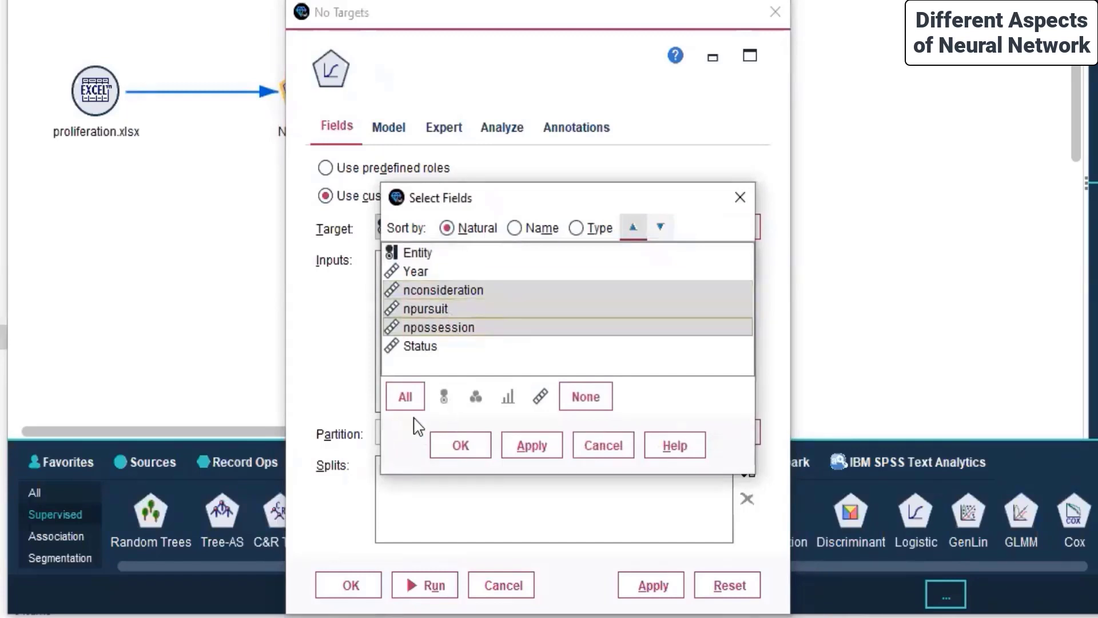
click(532, 445)
click(464, 446)
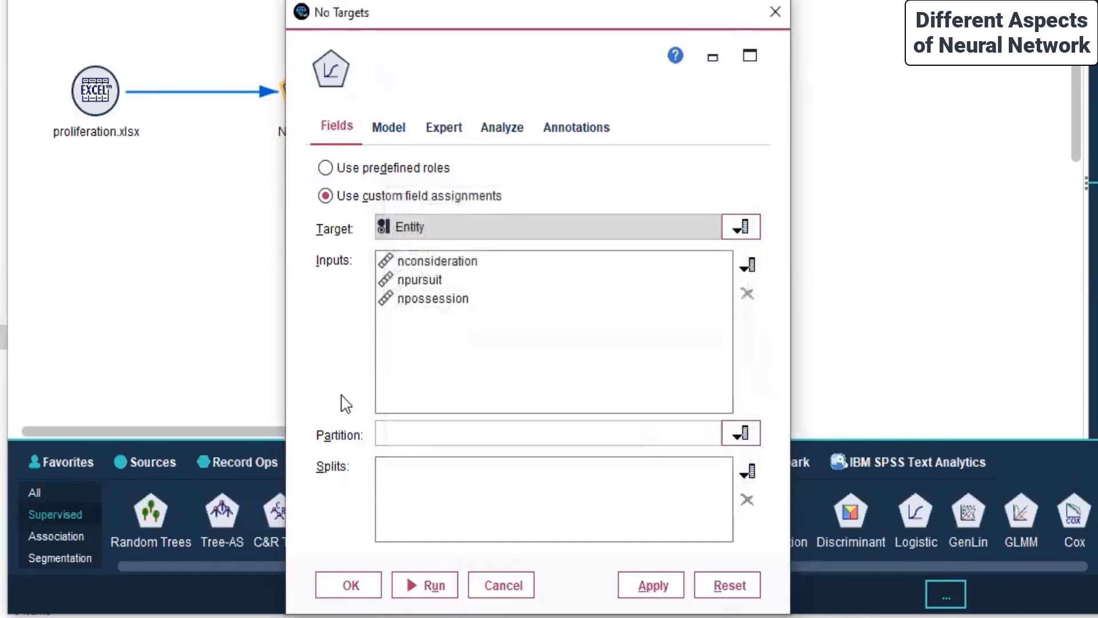
click(649, 589)
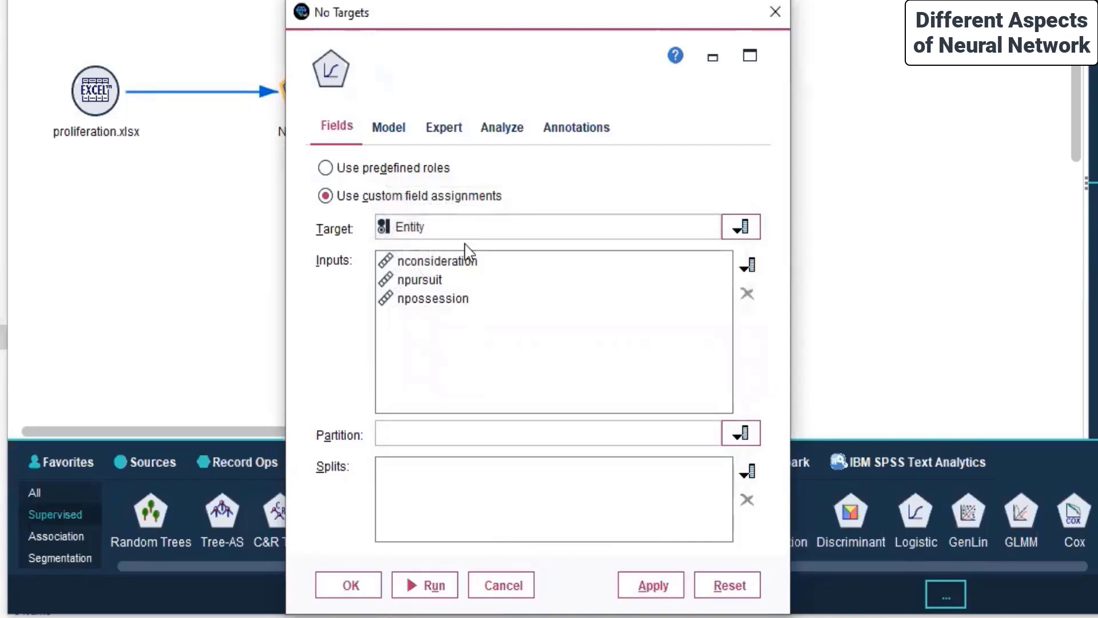
click(392, 131)
click(442, 132)
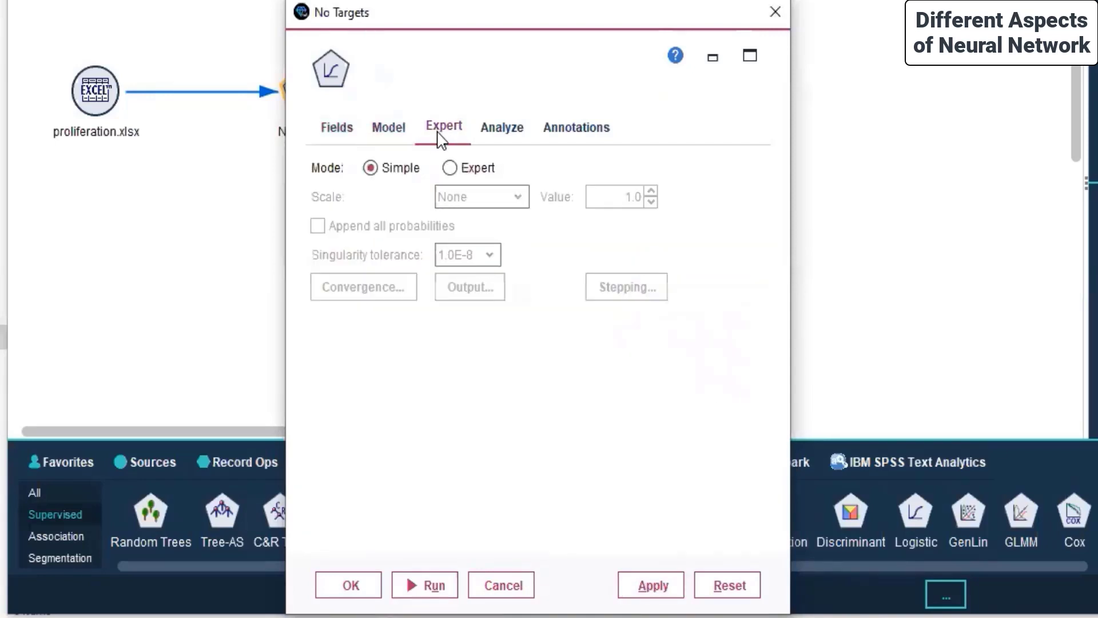
click(346, 597)
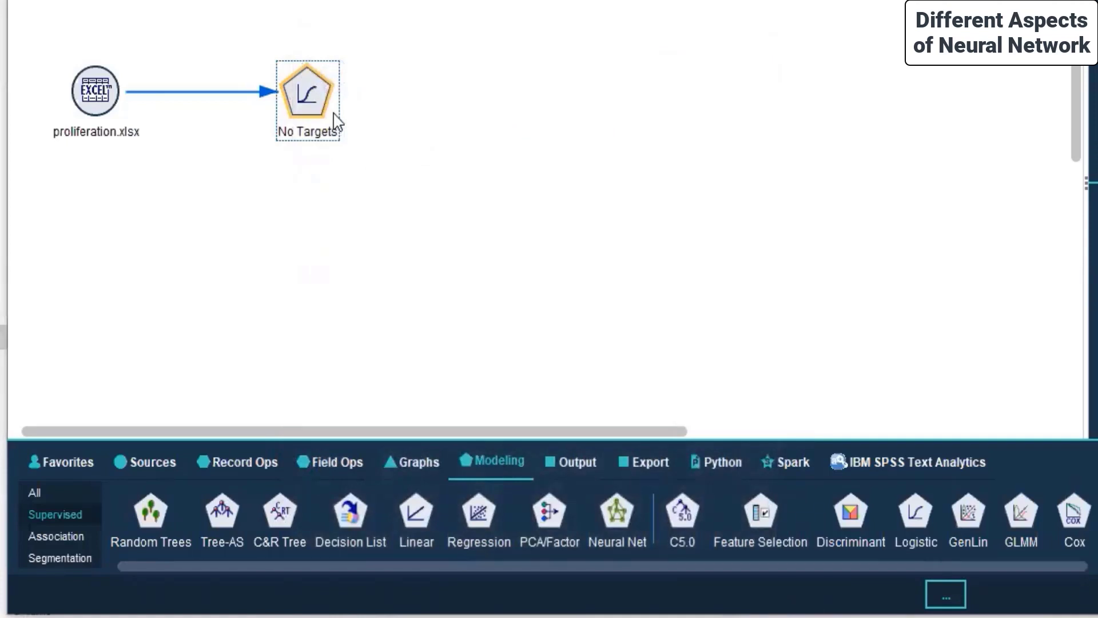
Assign Year as the Logistic node's split field, leave the partition empty, and save the settings
right_click(322, 90)
click(368, 101)
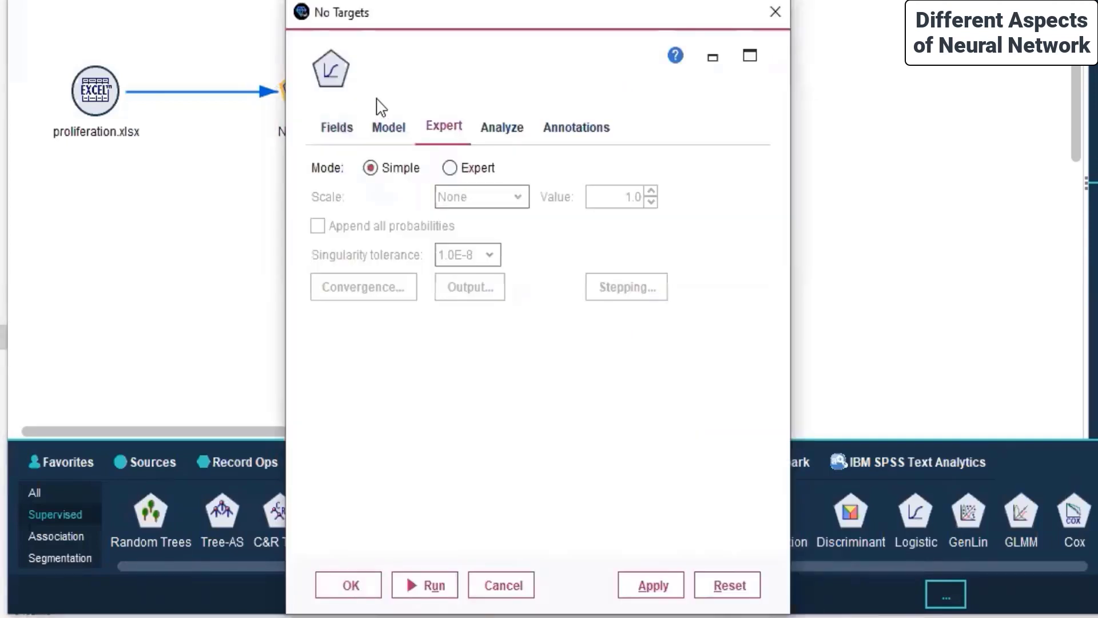
click(327, 127)
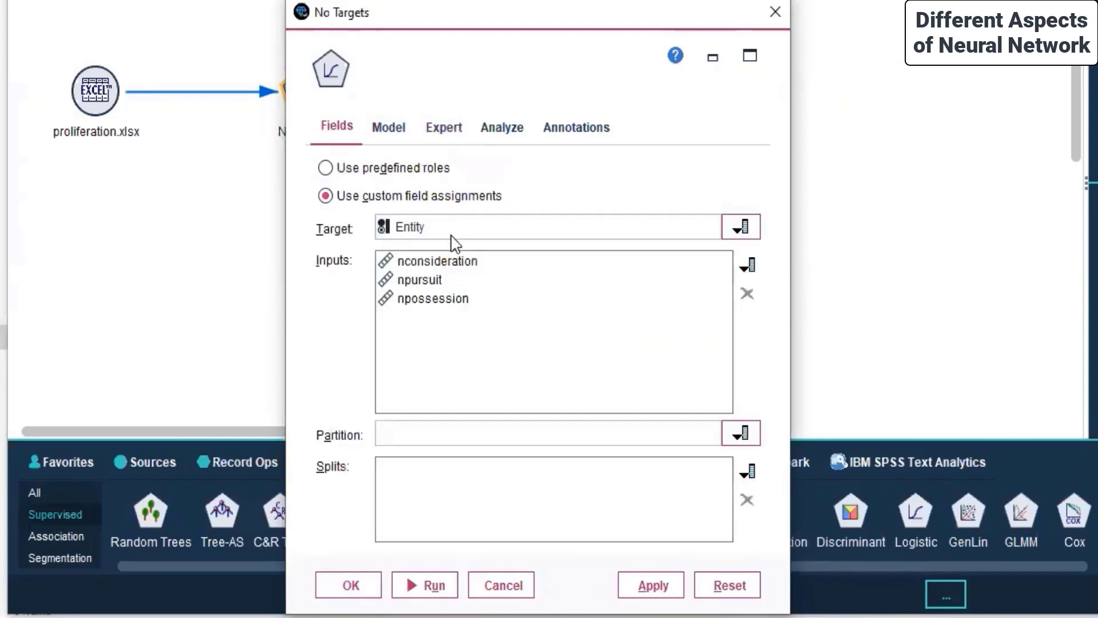
click(741, 433)
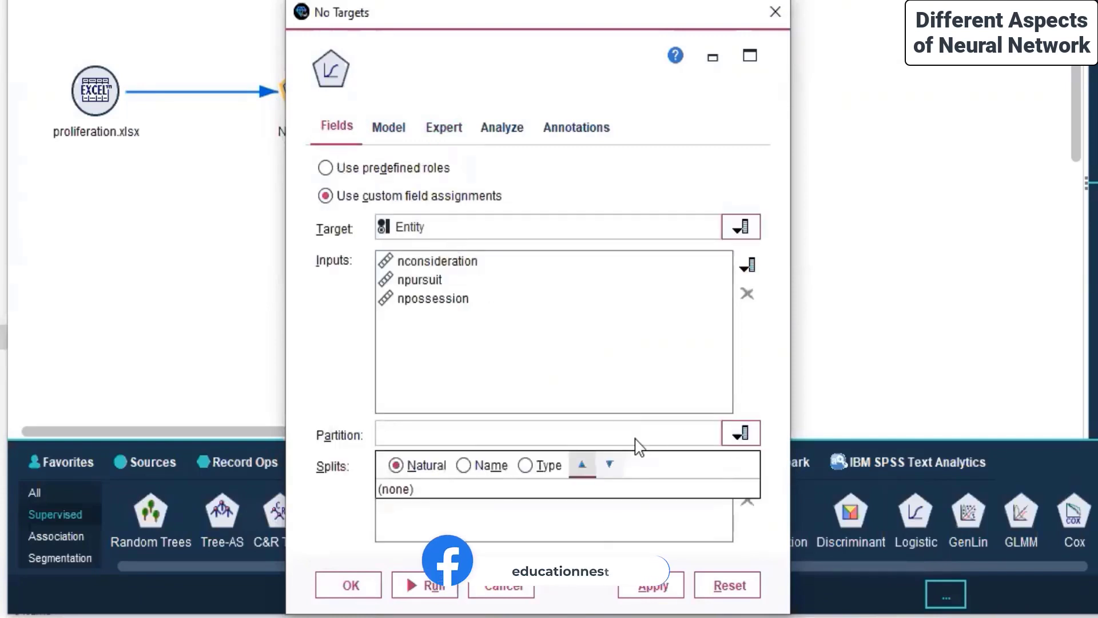
click(482, 490)
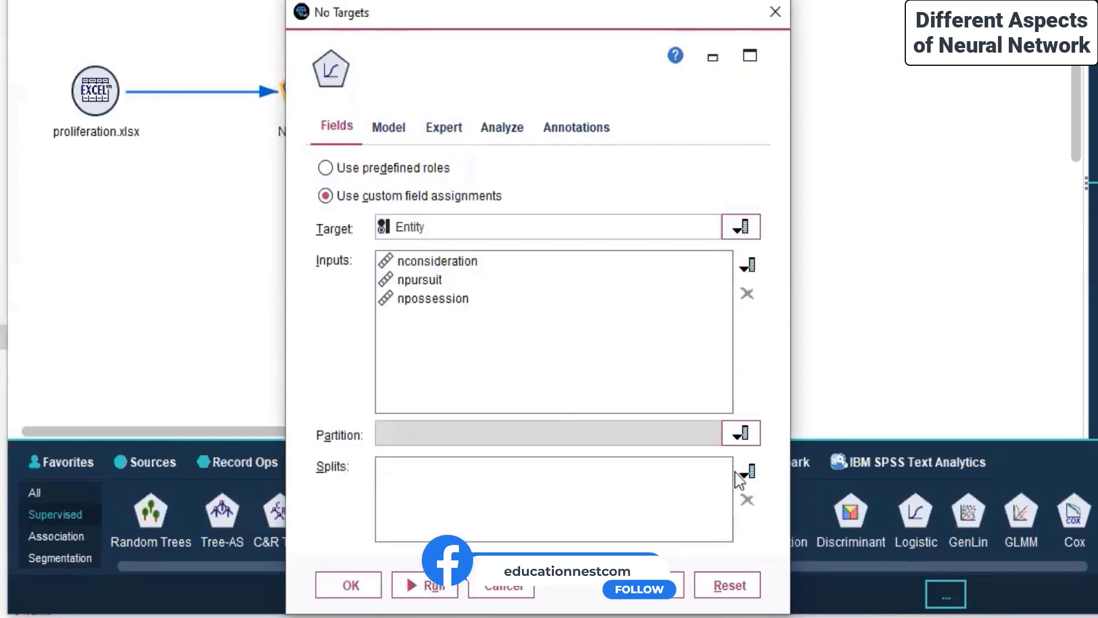
click(750, 475)
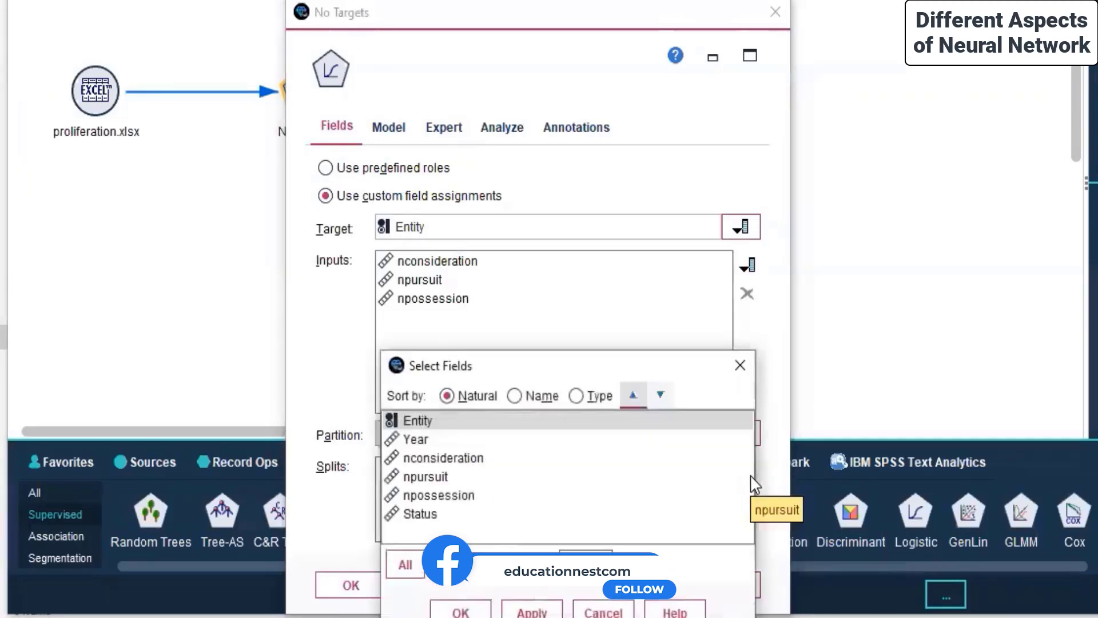
click(550, 440)
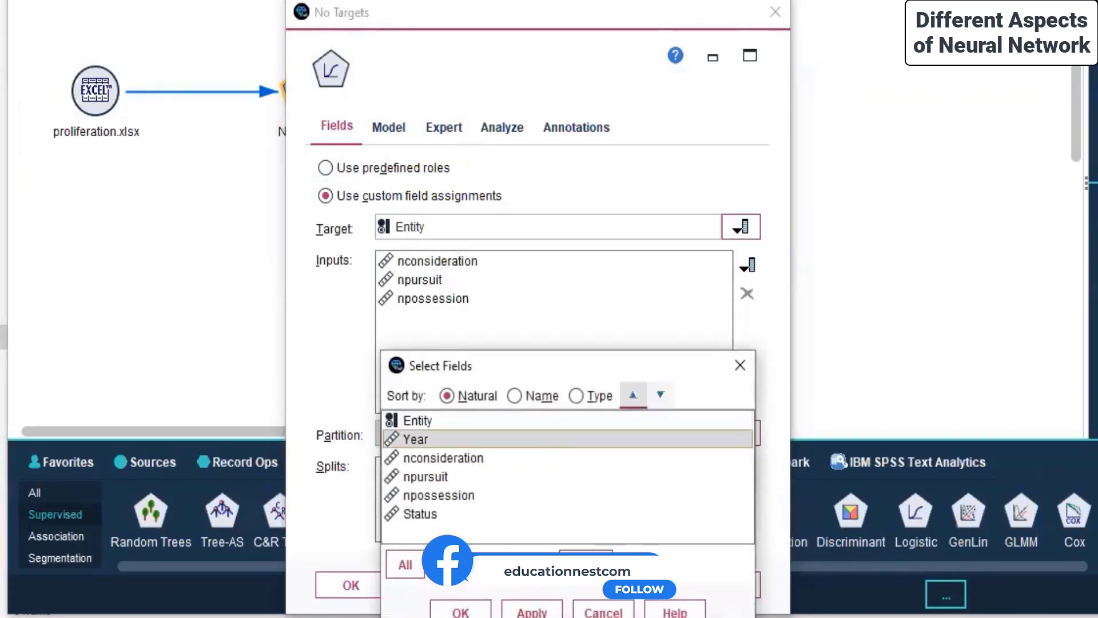
click(522, 612)
click(458, 612)
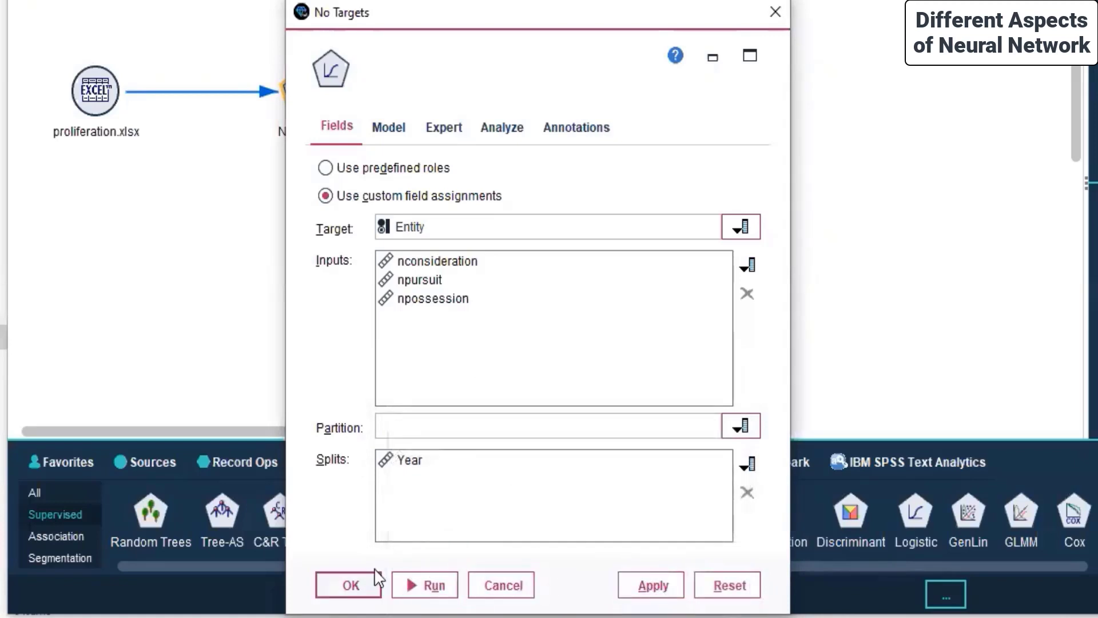
click(350, 584)
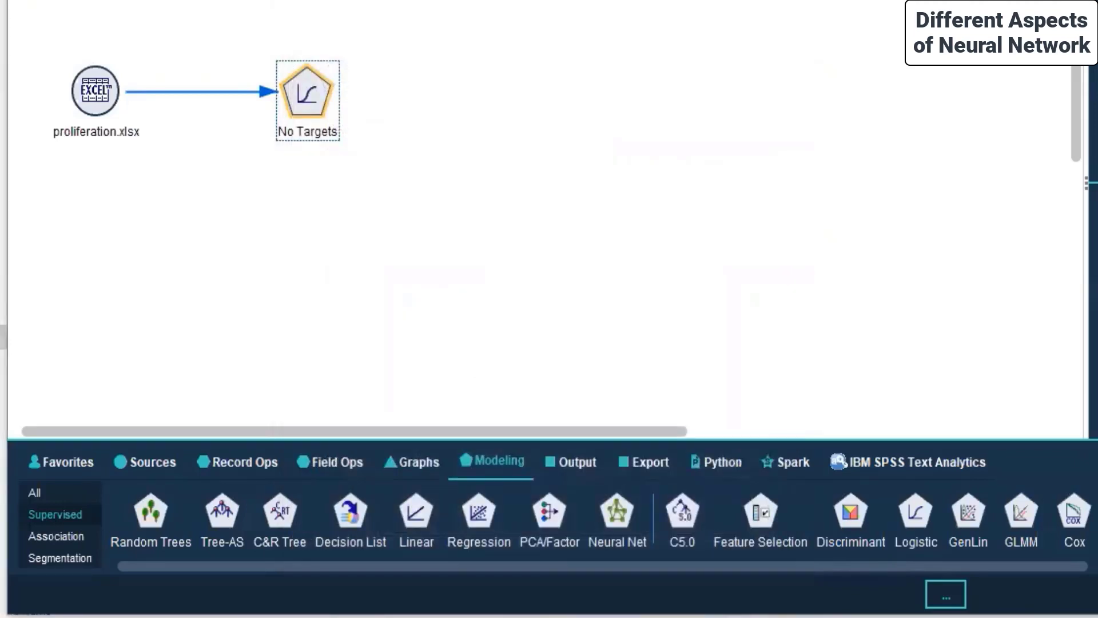
Open the proliferation workbook from the Day 8 folder and switch to it in Excel
right_click(292, 107)
click(480, 49)
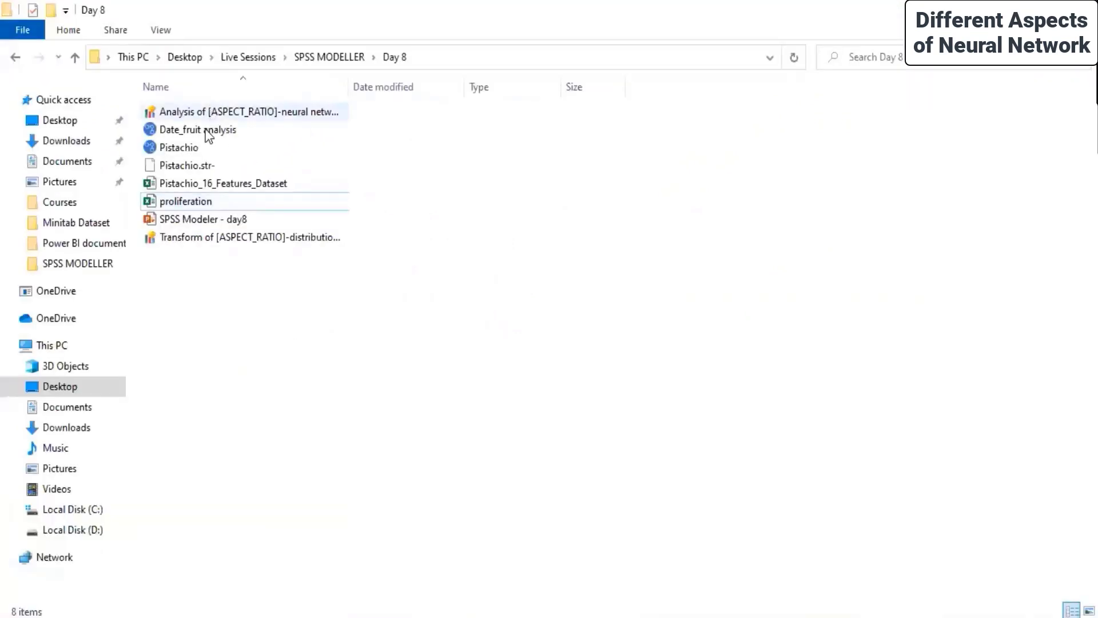
double_click(214, 205)
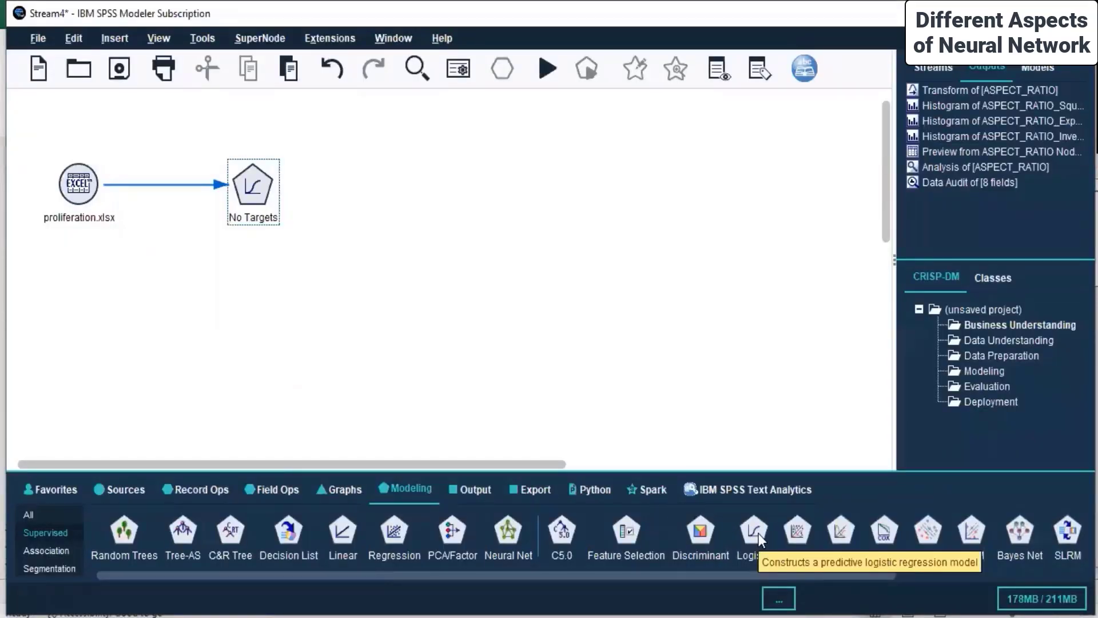
mouse_move(652, 617)
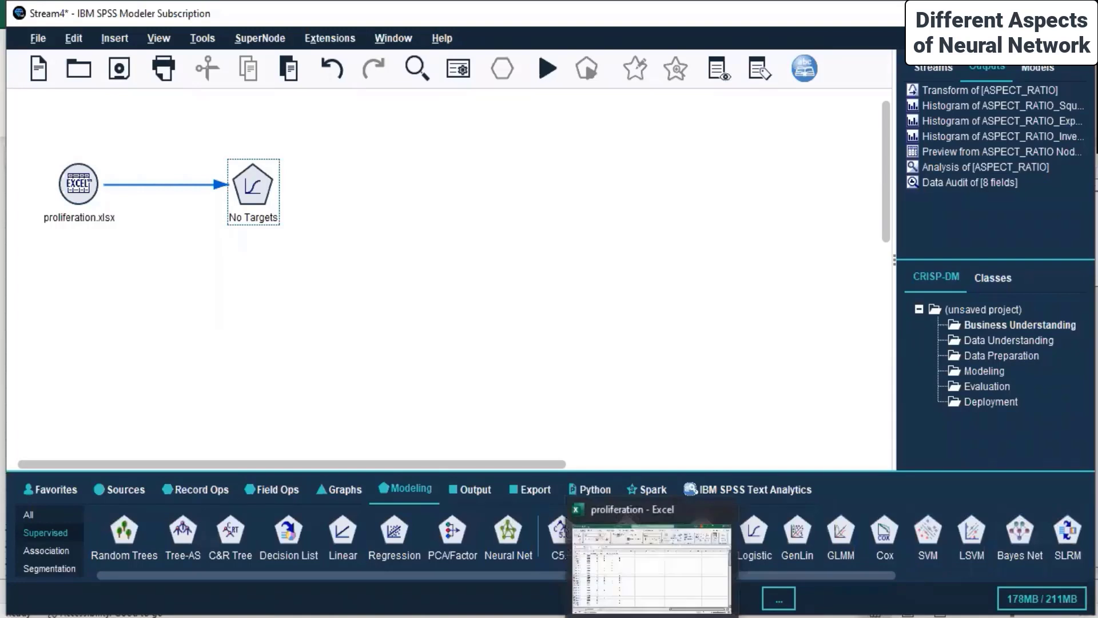
click(634, 540)
Delete the Entity column from the proliferation sheet
click(38, 187)
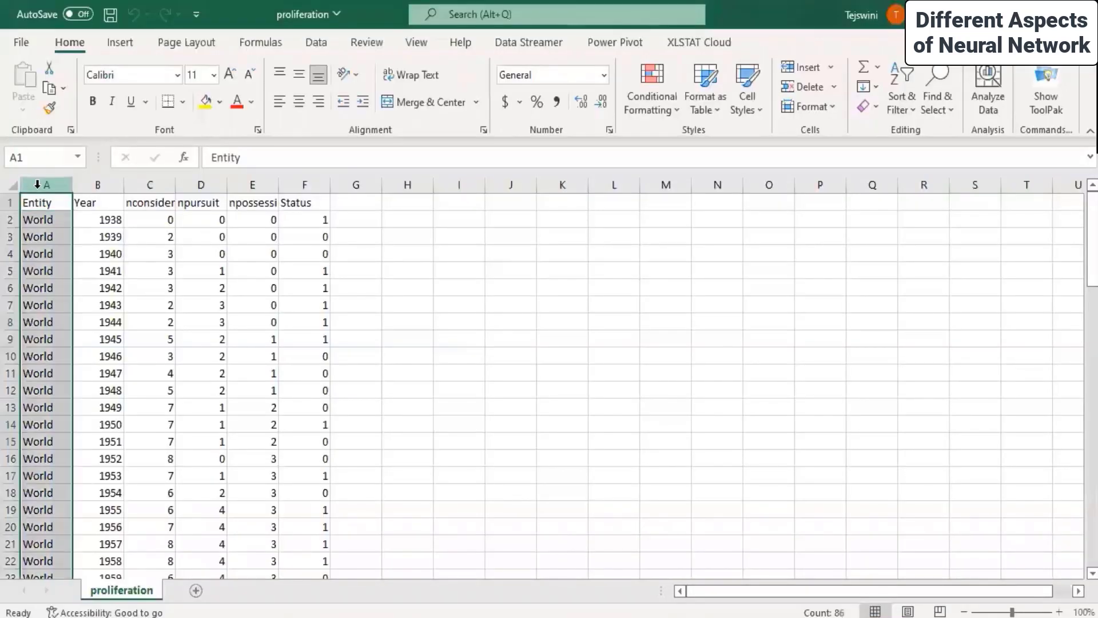
right_click(38, 189)
click(80, 384)
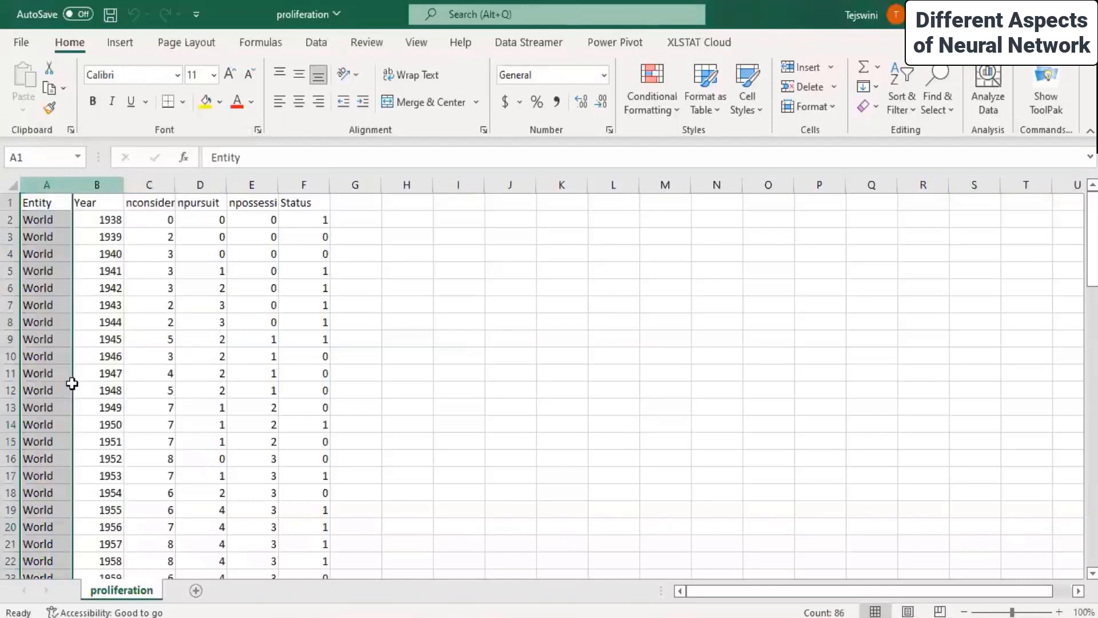
Add filters to the header row and check which values the Status column offers
click(10, 203)
click(901, 102)
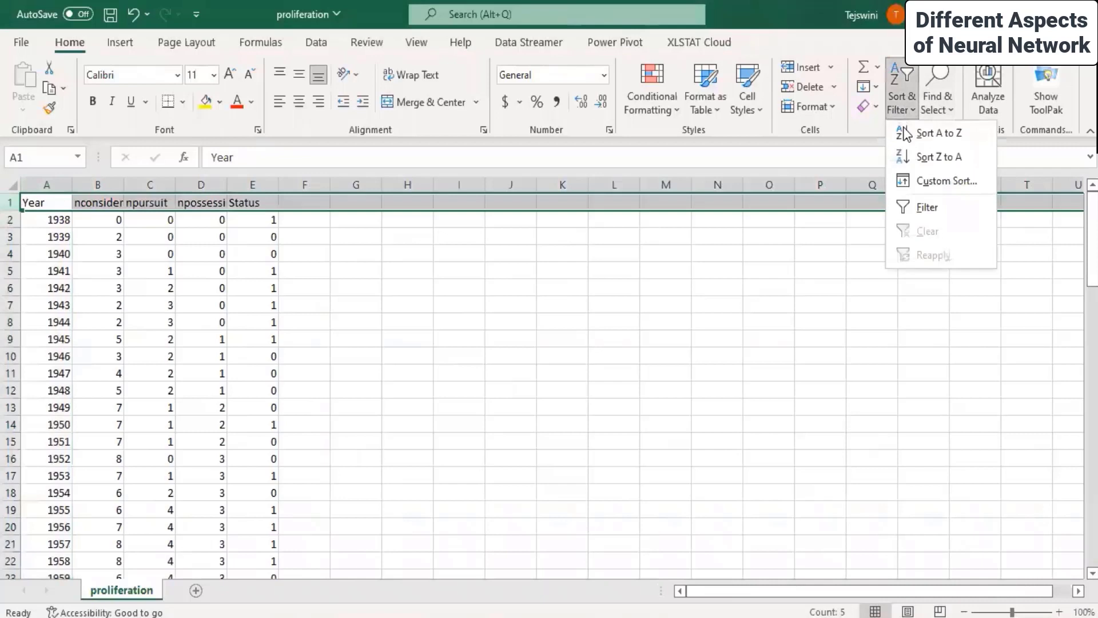
click(939, 206)
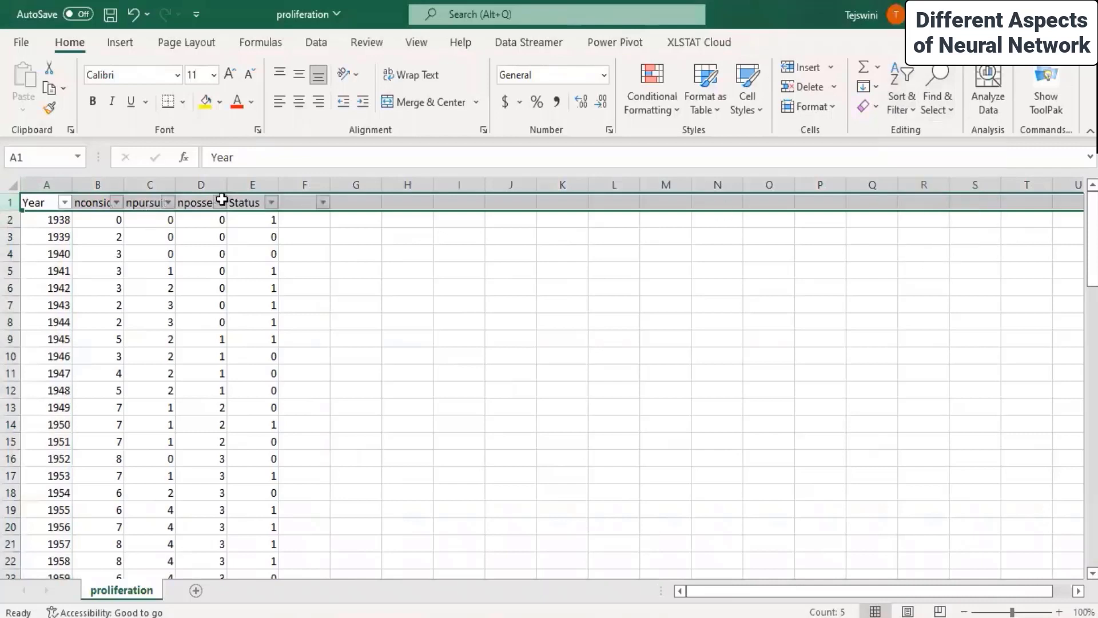
click(273, 207)
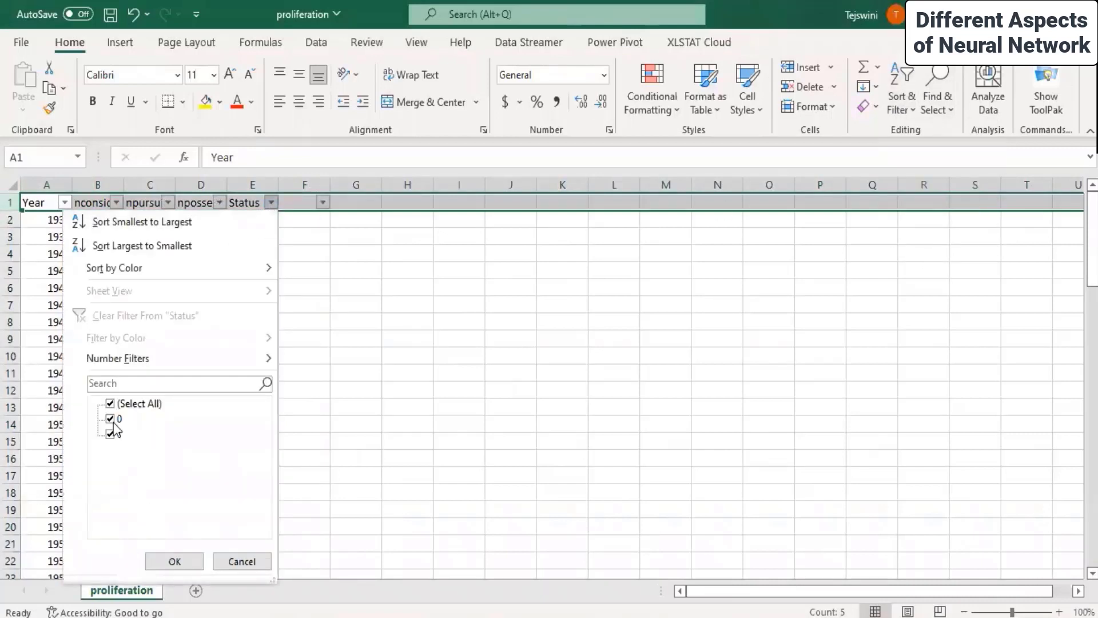
click(469, 426)
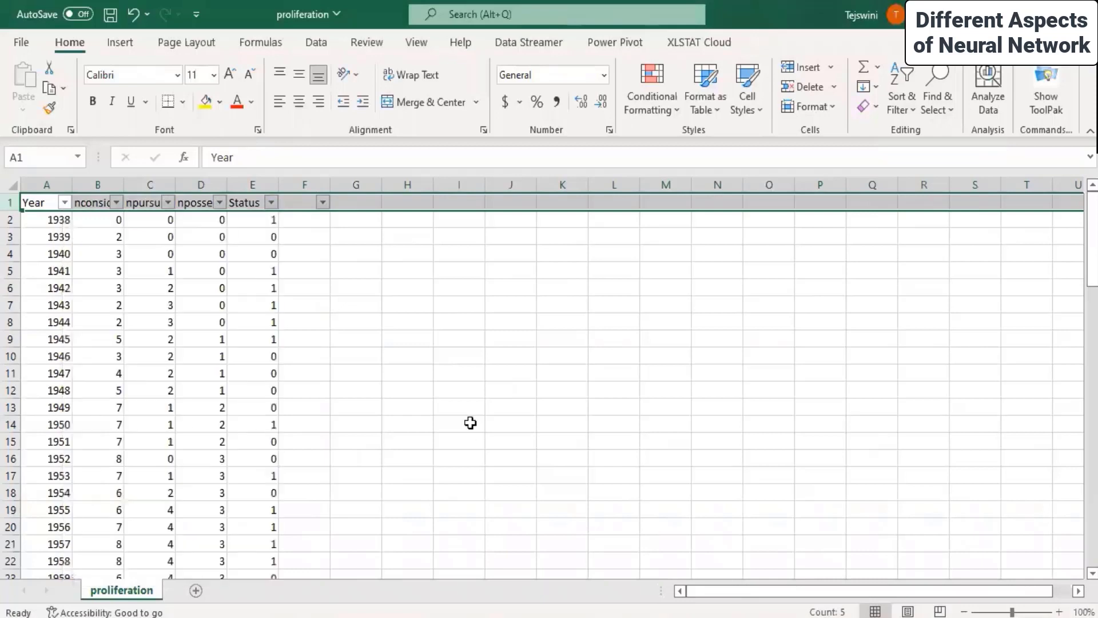
Try to convert the Status code to text in F2 with the formula =IF(E2=1,YES, NO)
click(306, 222)
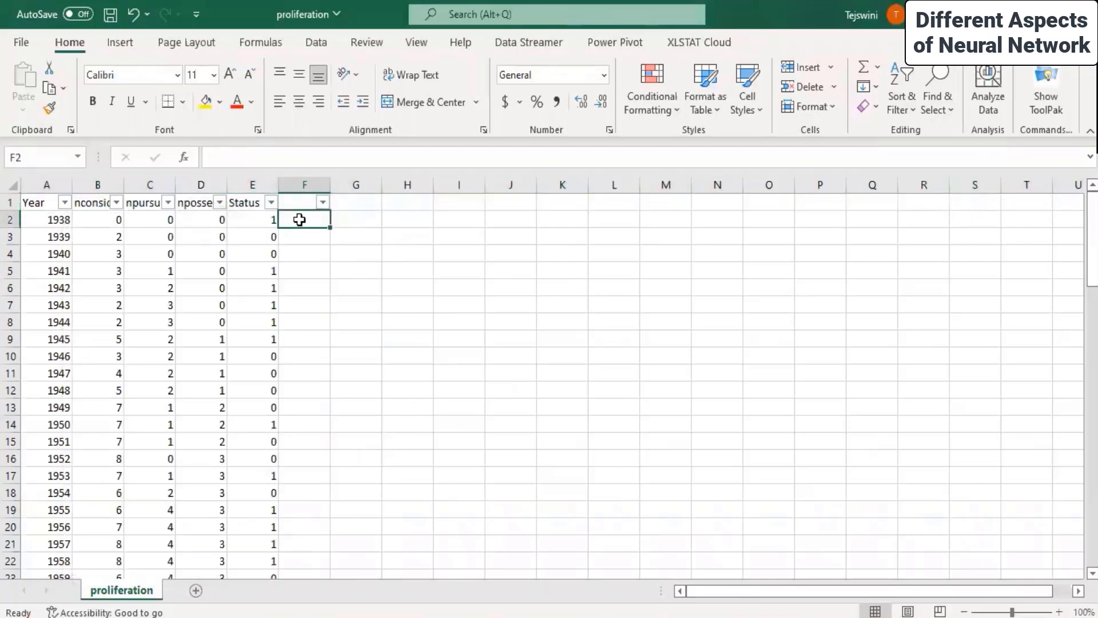
text(=if)
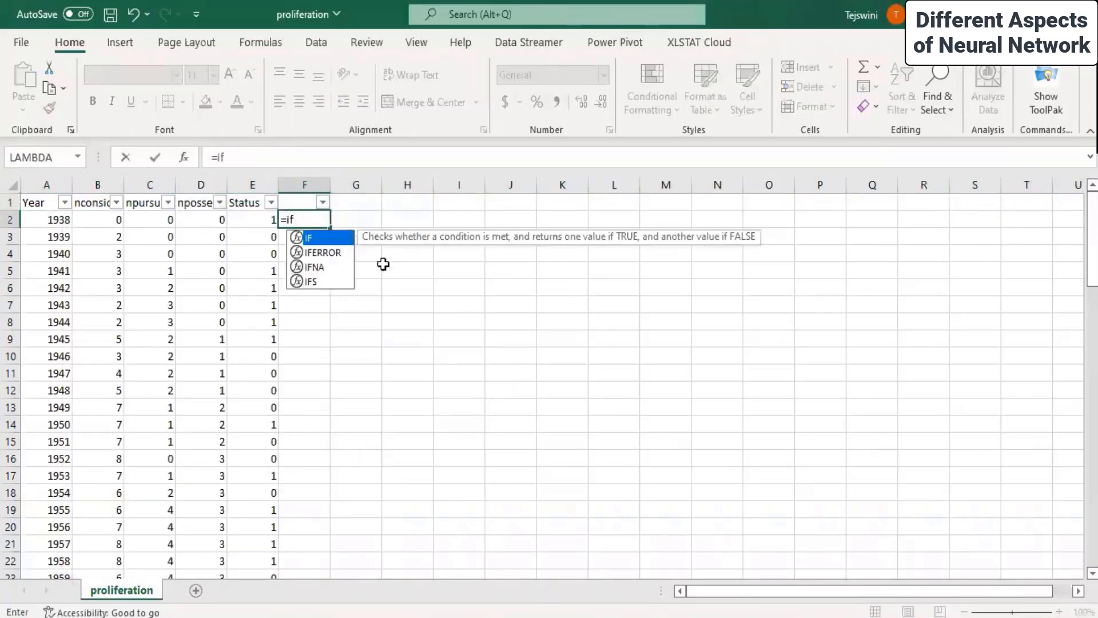
double_click(342, 239)
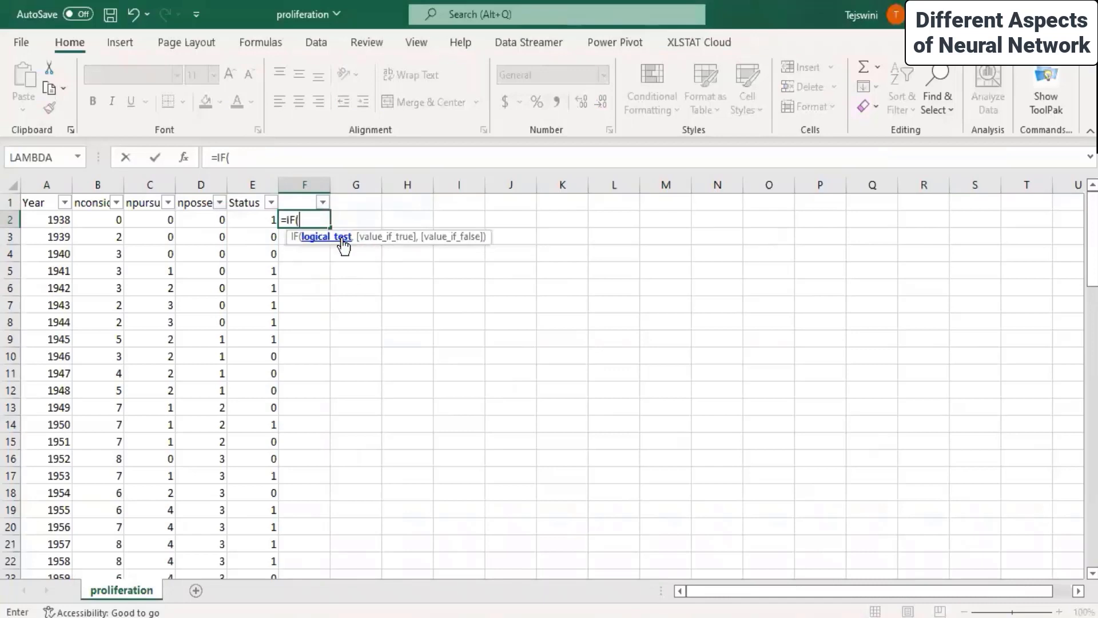
click(256, 221)
text(=)
text(1,YES,)
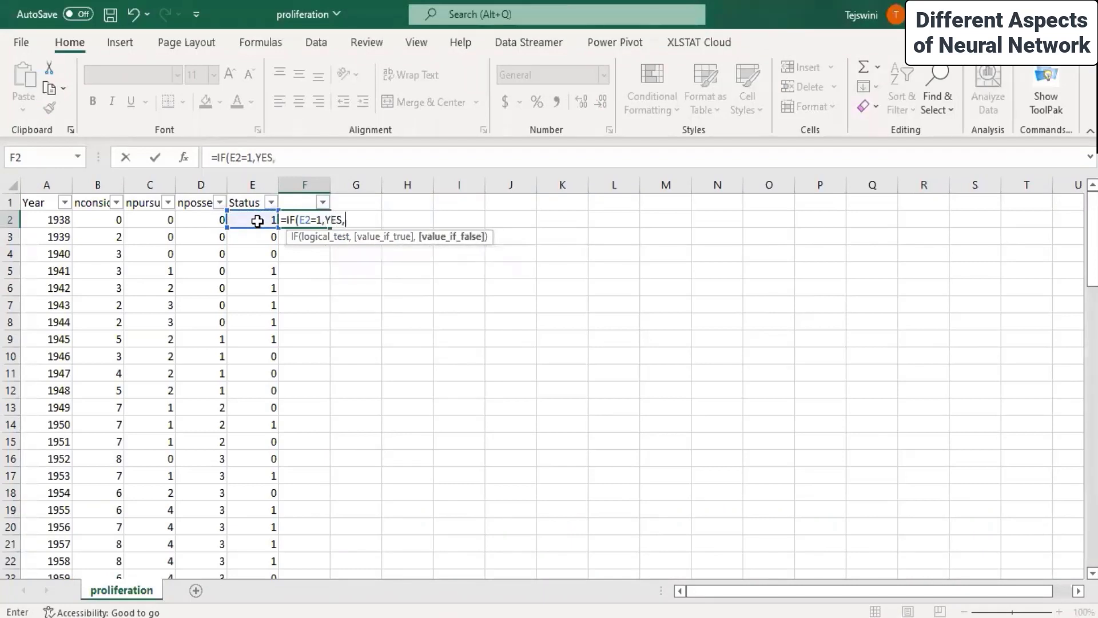
text( NO))
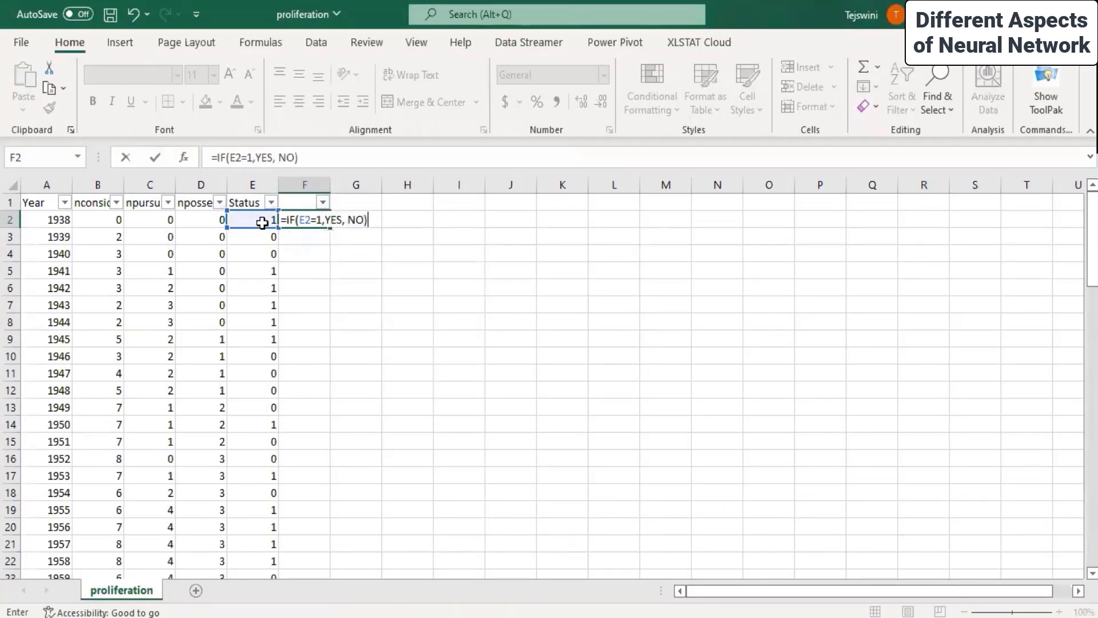
key(Return)
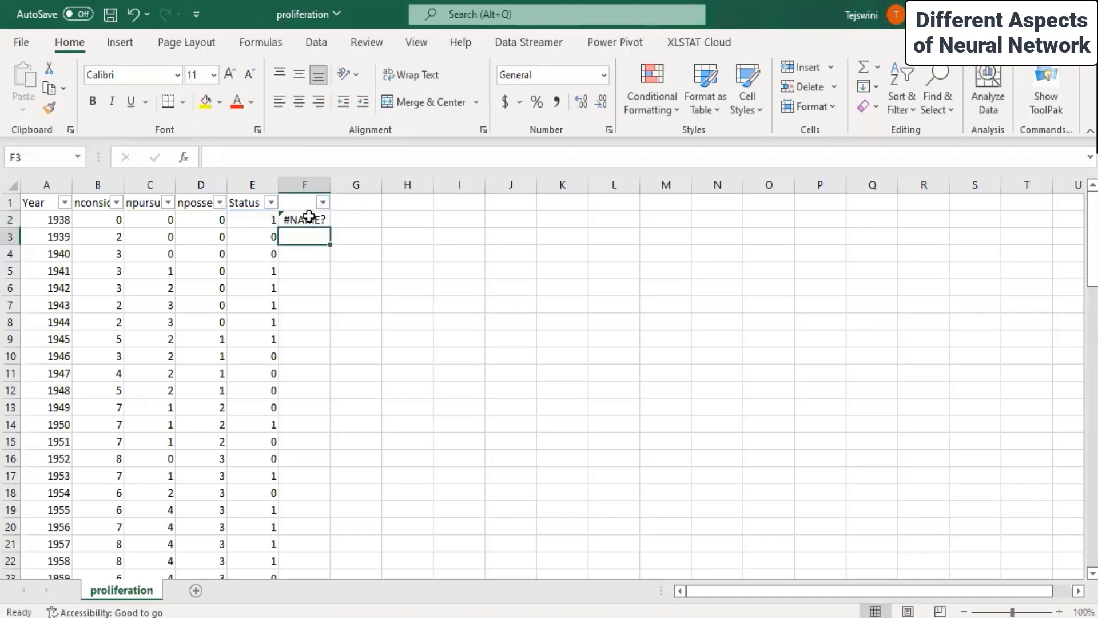
Check the error options of the formula in F2 and delete the formula
click(309, 217)
click(259, 220)
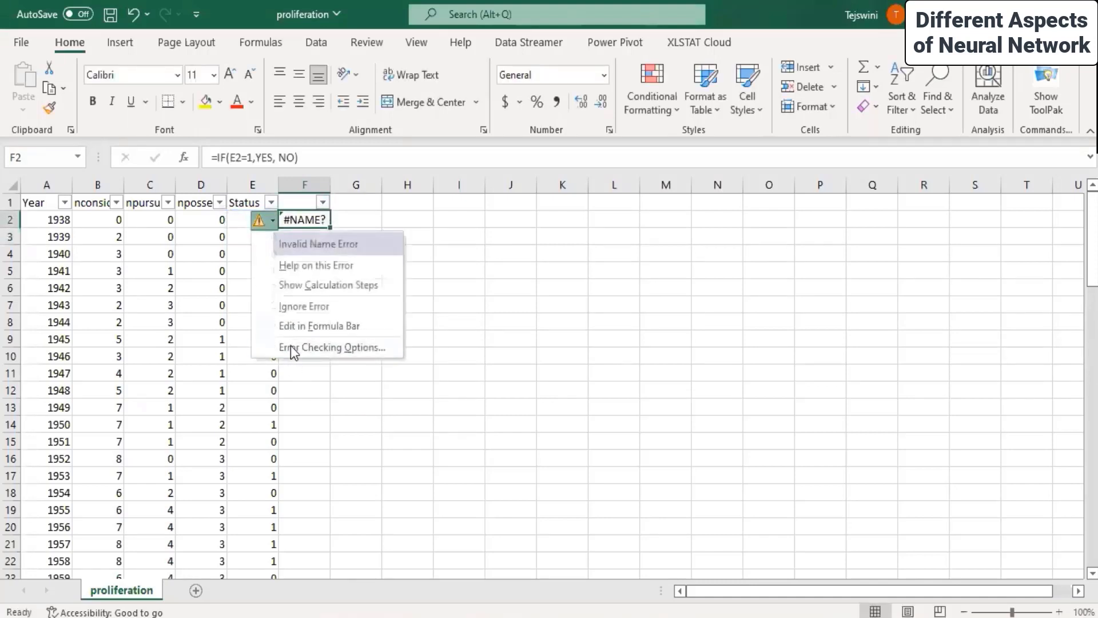
click(351, 431)
click(309, 219)
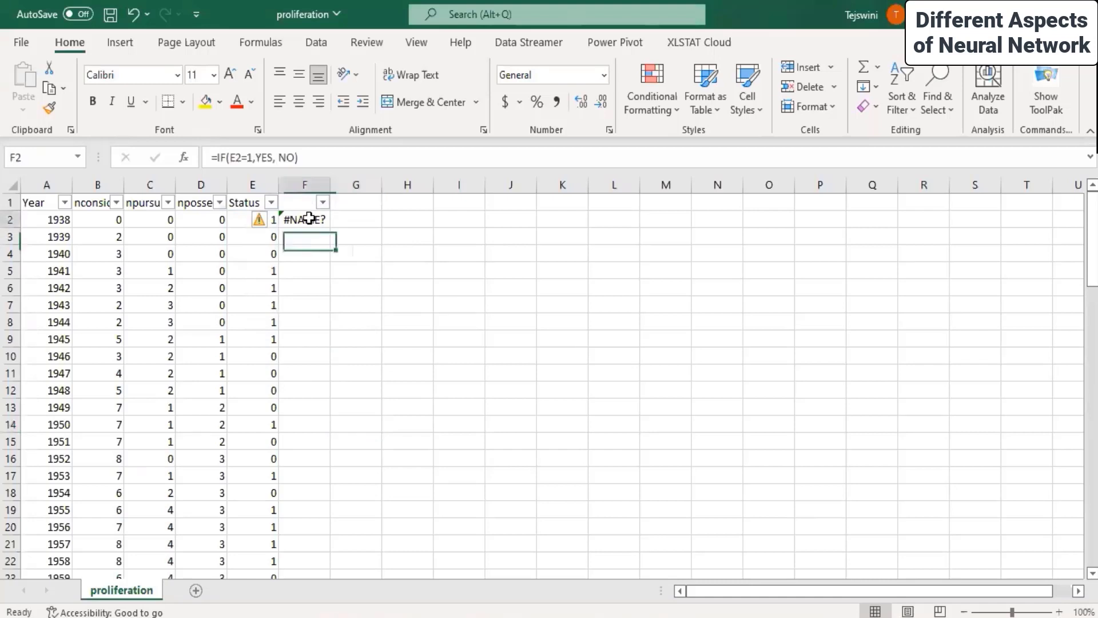
key(Delete)
click(311, 289)
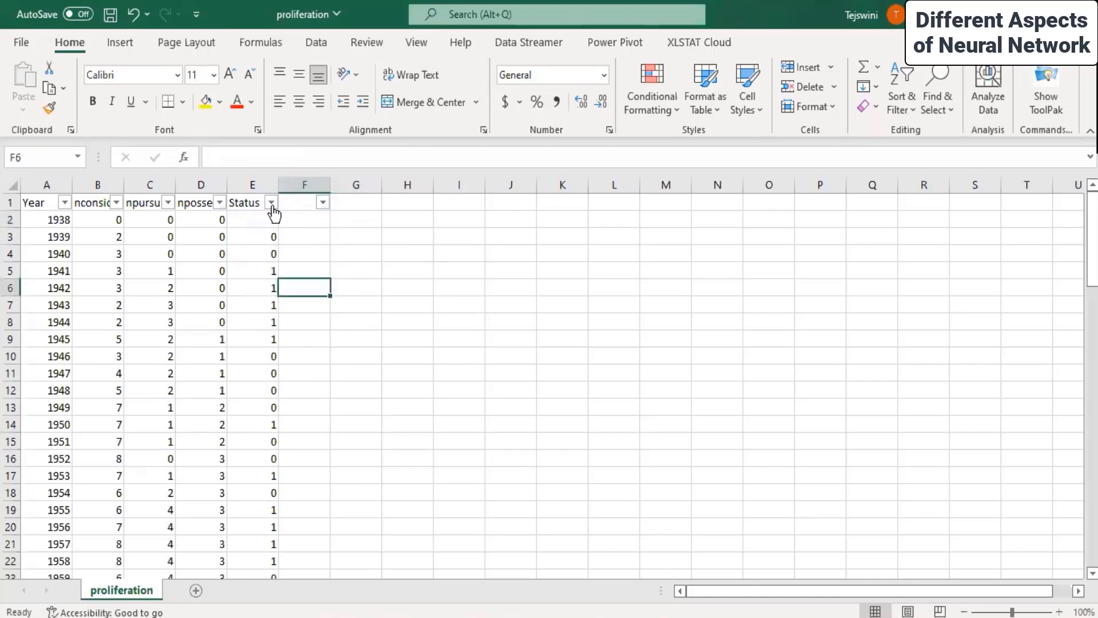
Filter the Status column to show only the rows with the value 1
click(271, 203)
click(113, 420)
click(169, 563)
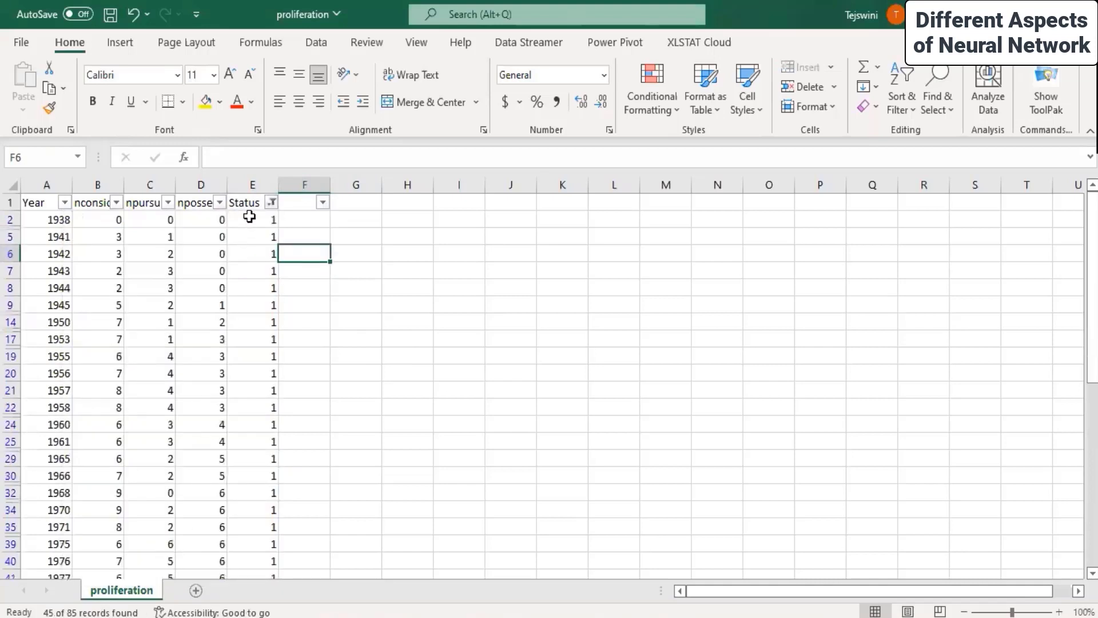
Replace the Status value with YES in all the filtered rows, filling down from the first three cells
click(250, 217)
text(YES)
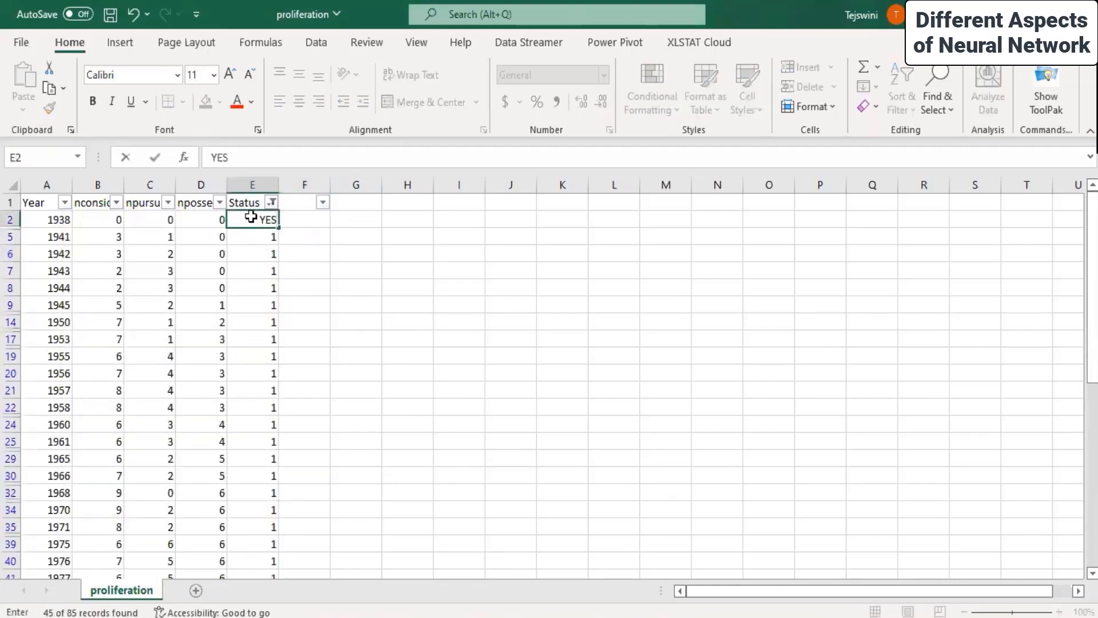
key(Return)
text(YES)
key(Return)
text(YES)
key(Return)
drag(252, 217, 246, 268)
click(254, 219)
drag(254, 218, 285, 260)
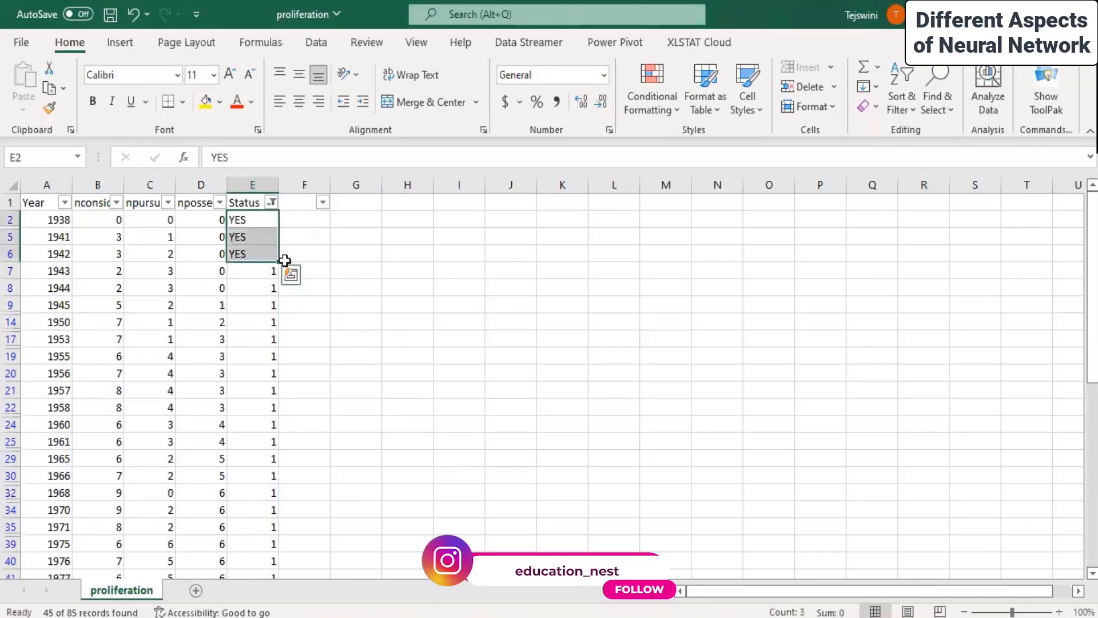
drag(273, 508, 267, 542)
scroll(380, 372, up, 9)
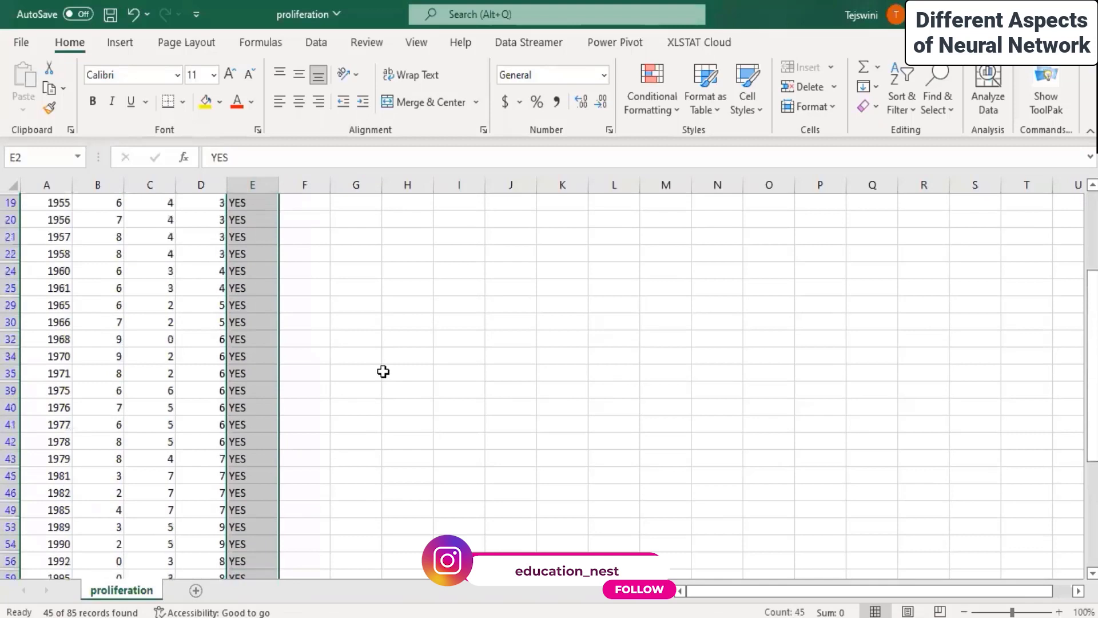
Filter the Status column to show only the rows with the value 0
click(271, 204)
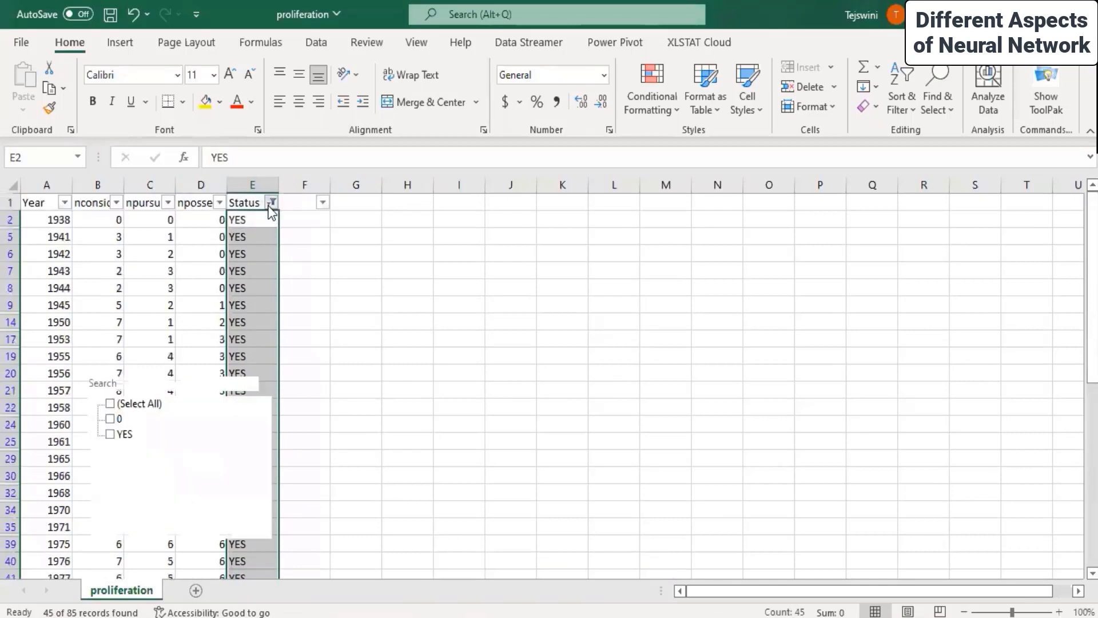
click(110, 420)
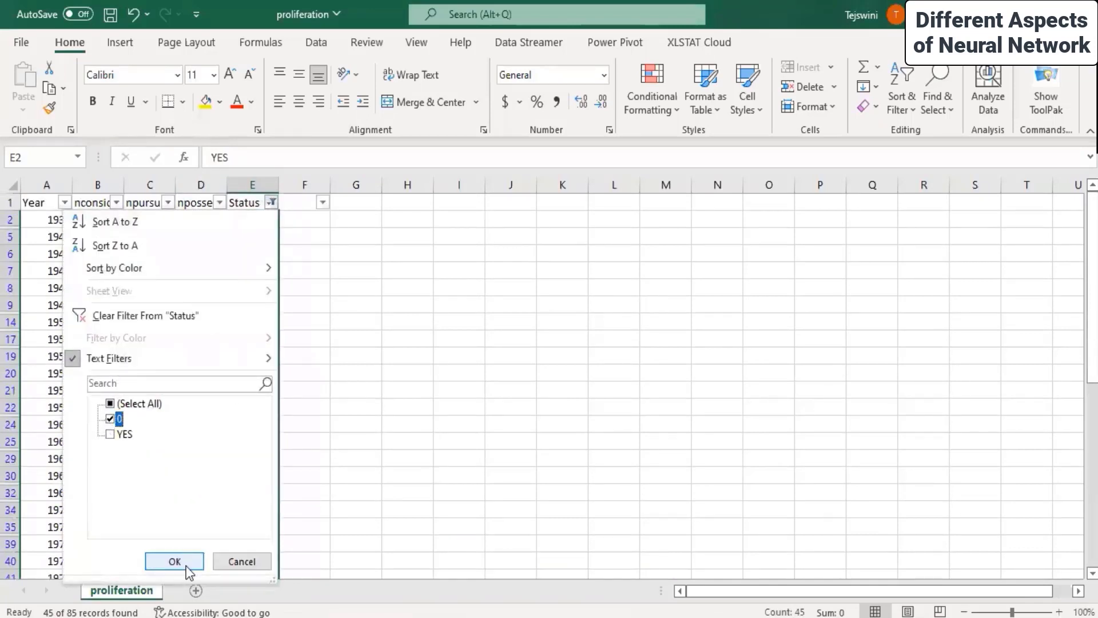
click(178, 562)
Replace the Status value with NO in all the filtered rows, filling down from the first two cells
click(240, 223)
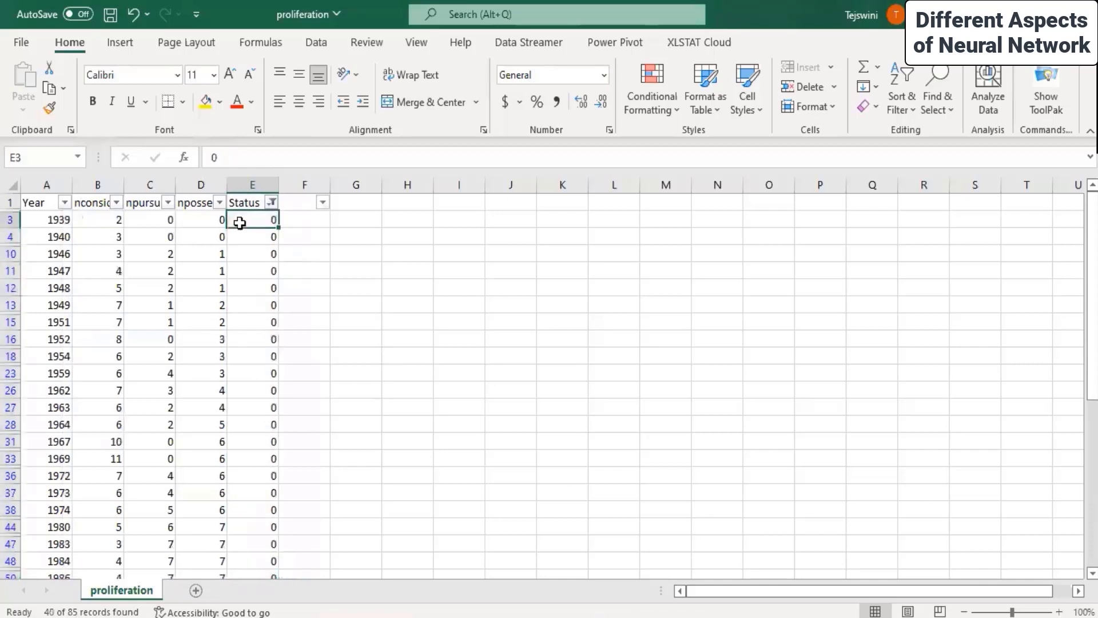
text(NO)
key(Return)
text(NO)
key(Return)
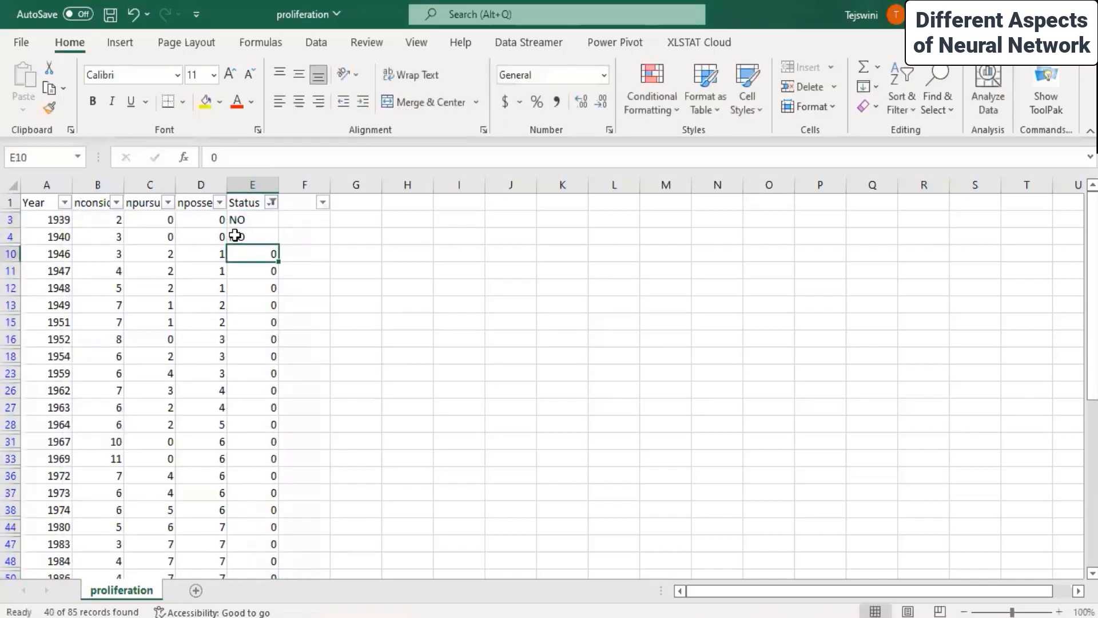
drag(247, 223, 275, 532)
click(461, 310)
scroll(461, 308, up, 7)
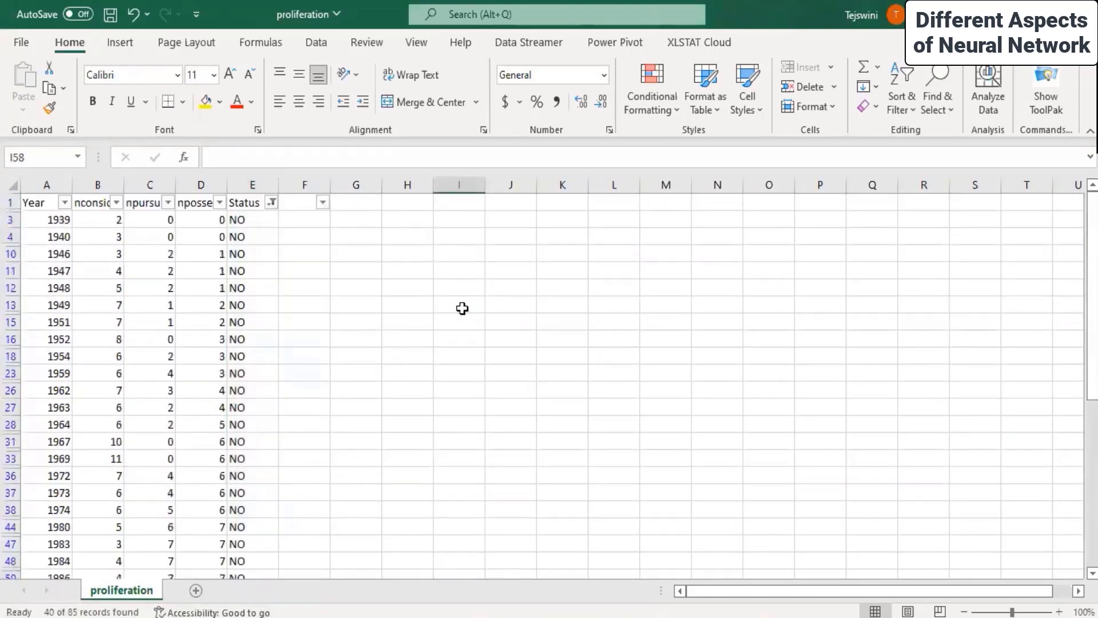
Clear the filter on the Status column to bring back all rows and save the proliferation workbook
click(272, 202)
click(109, 319)
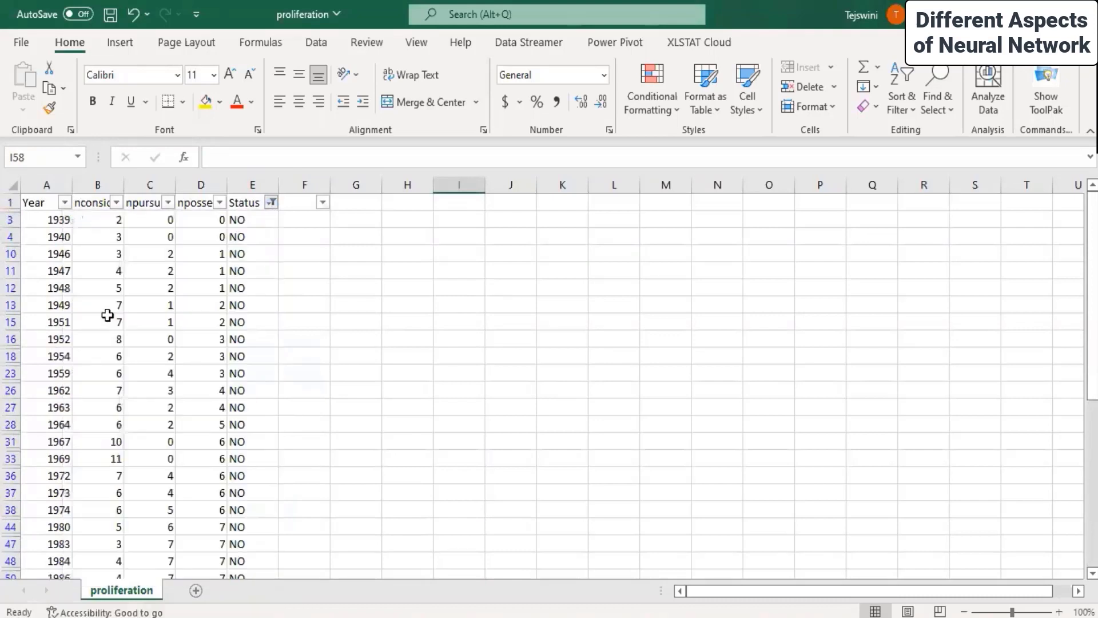
click(108, 16)
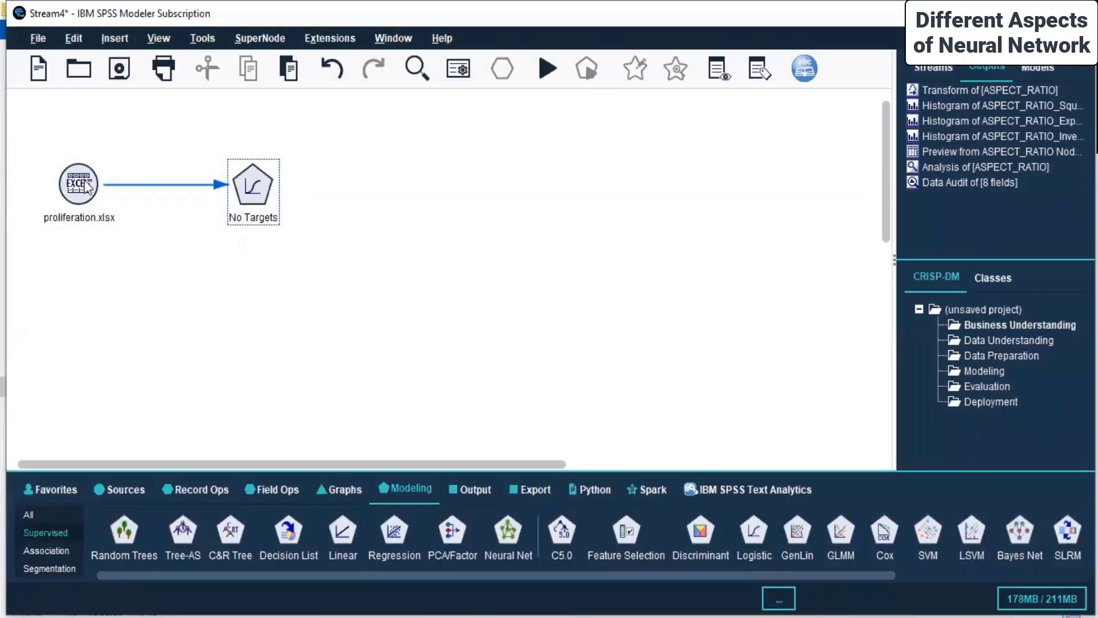
Switch to SPSS Modeler and reselect proliferation.xlsx as the import file of the existing Excel source node, applying the change
click(252, 189)
right_click(74, 187)
click(119, 196)
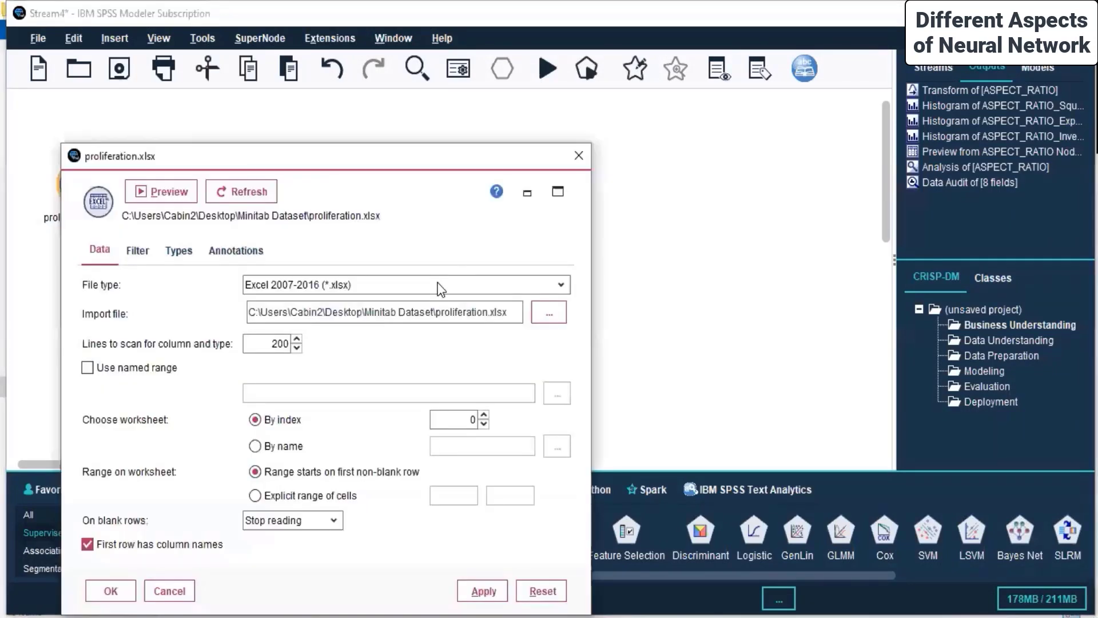
click(544, 313)
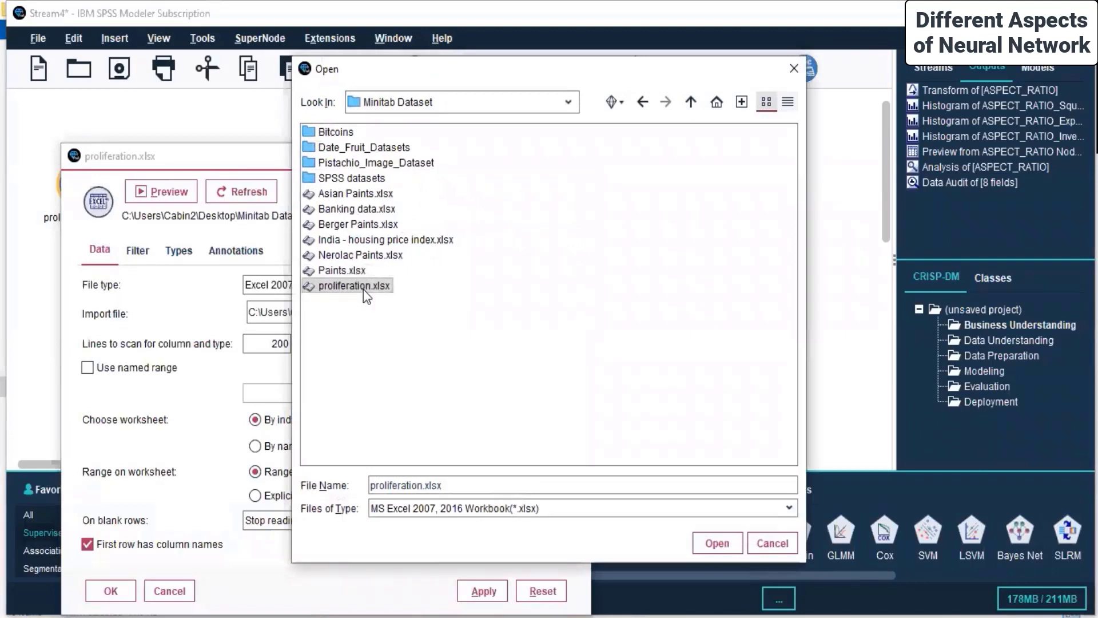
click(717, 542)
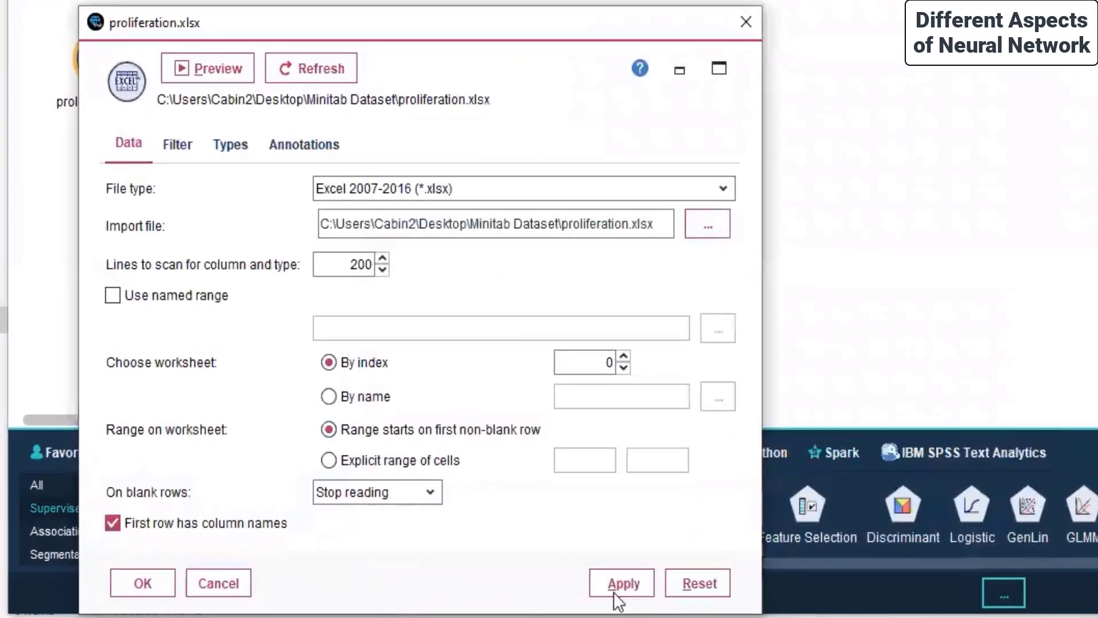
click(613, 587)
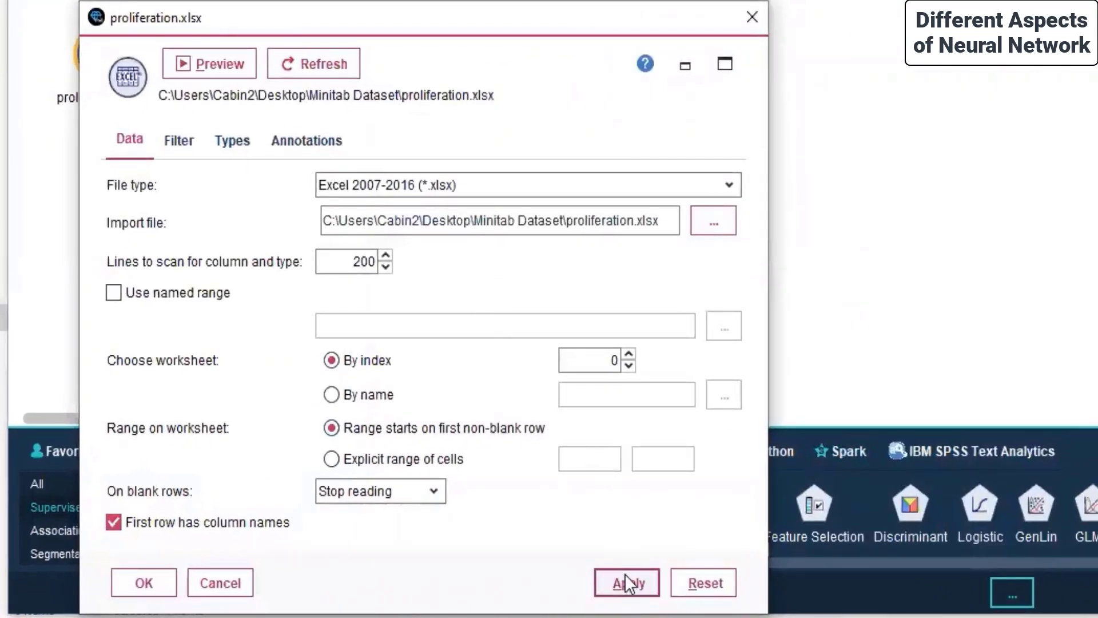
click(142, 587)
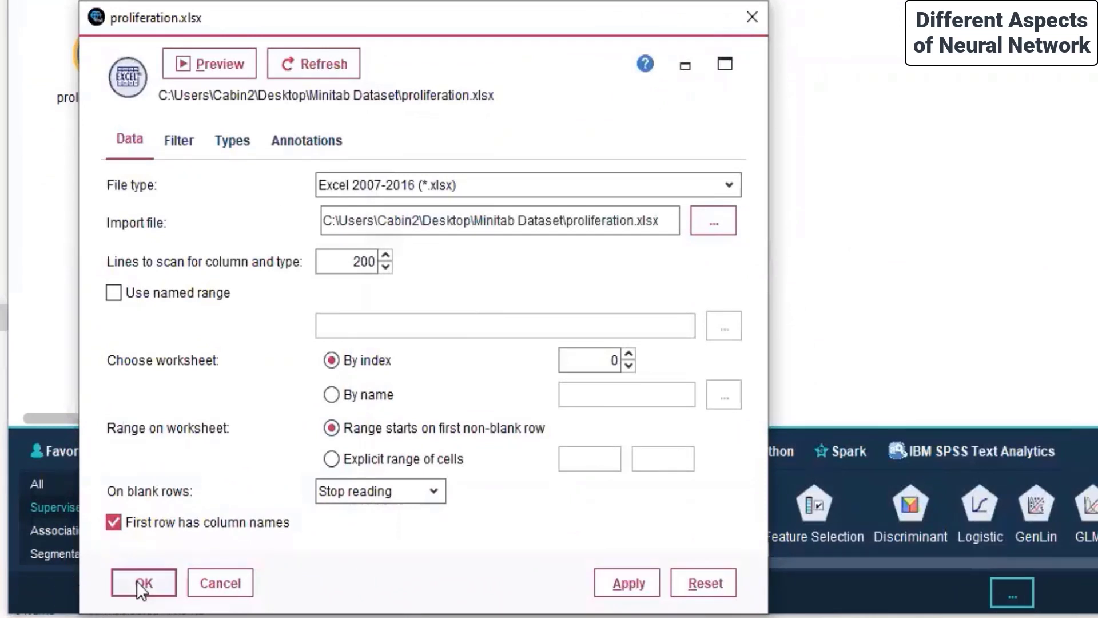
Check which target fields the Logistic node offers and delete that node from the stream
click(321, 51)
right_click(321, 50)
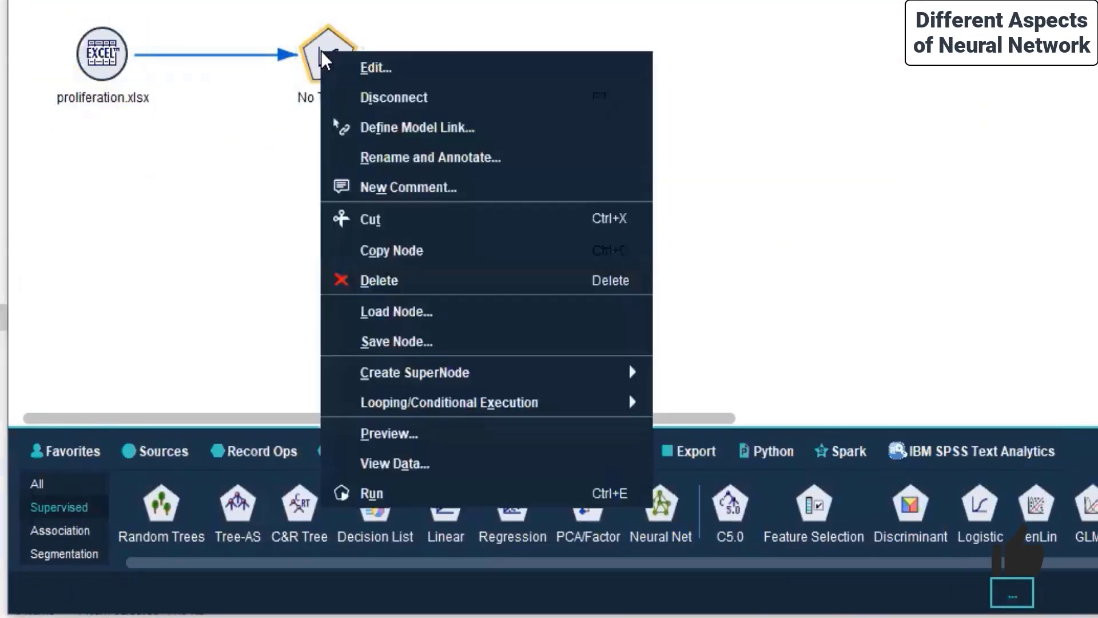
click(372, 68)
click(706, 195)
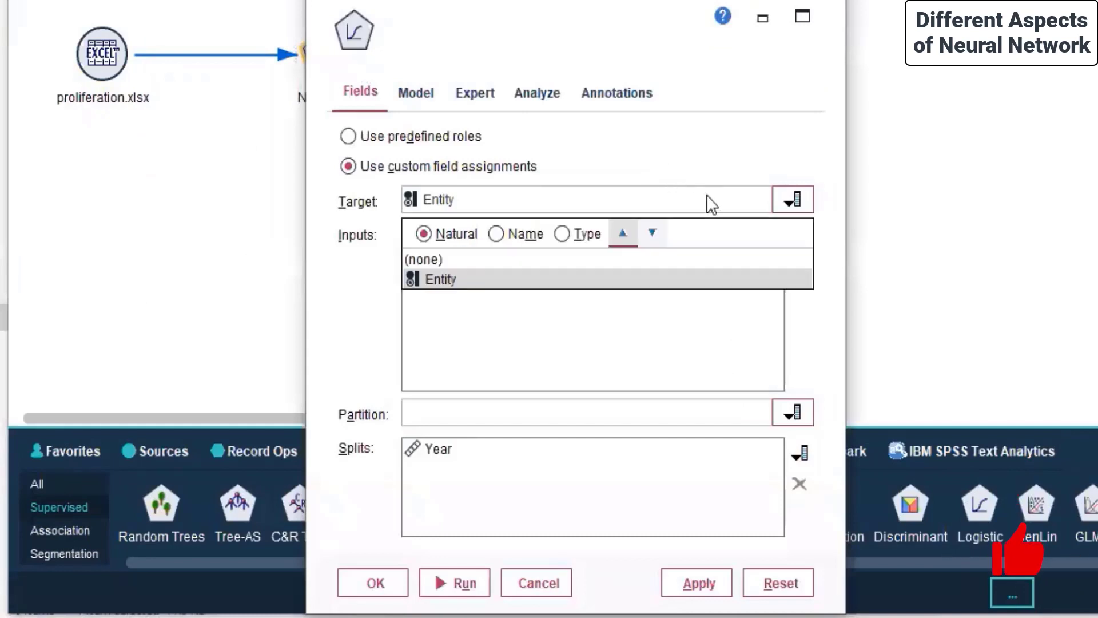
click(706, 194)
key(Return)
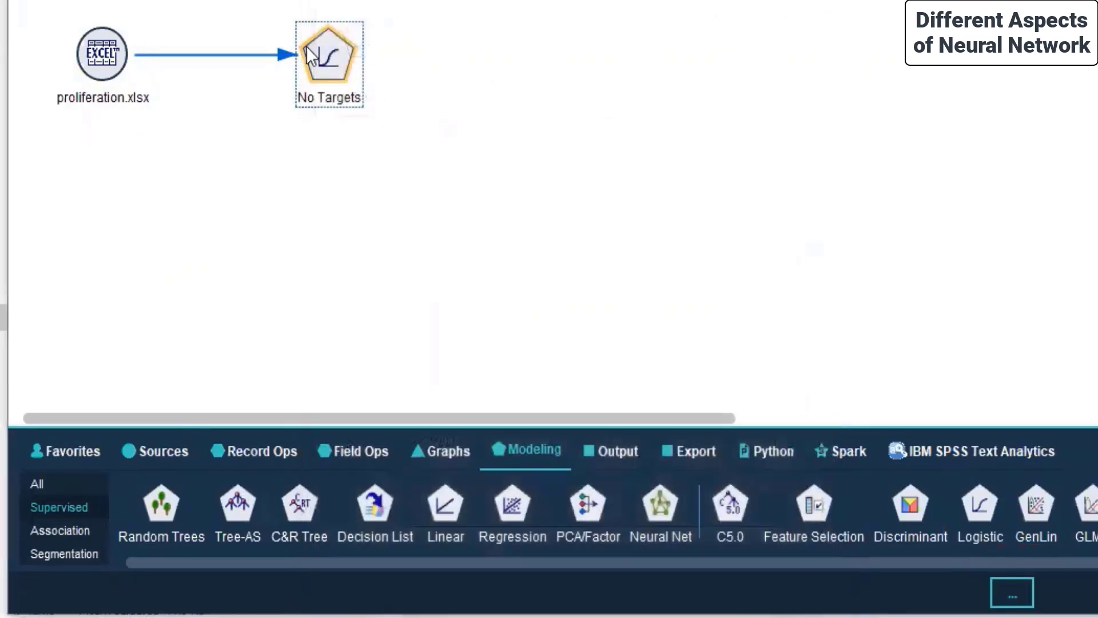
right_click(307, 46)
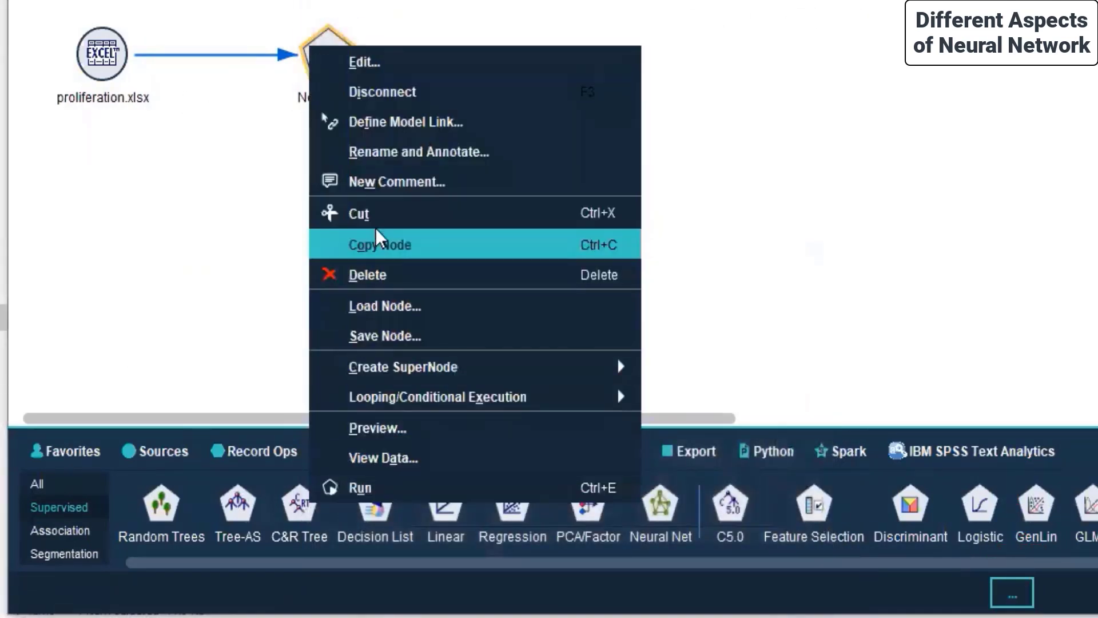
click(368, 274)
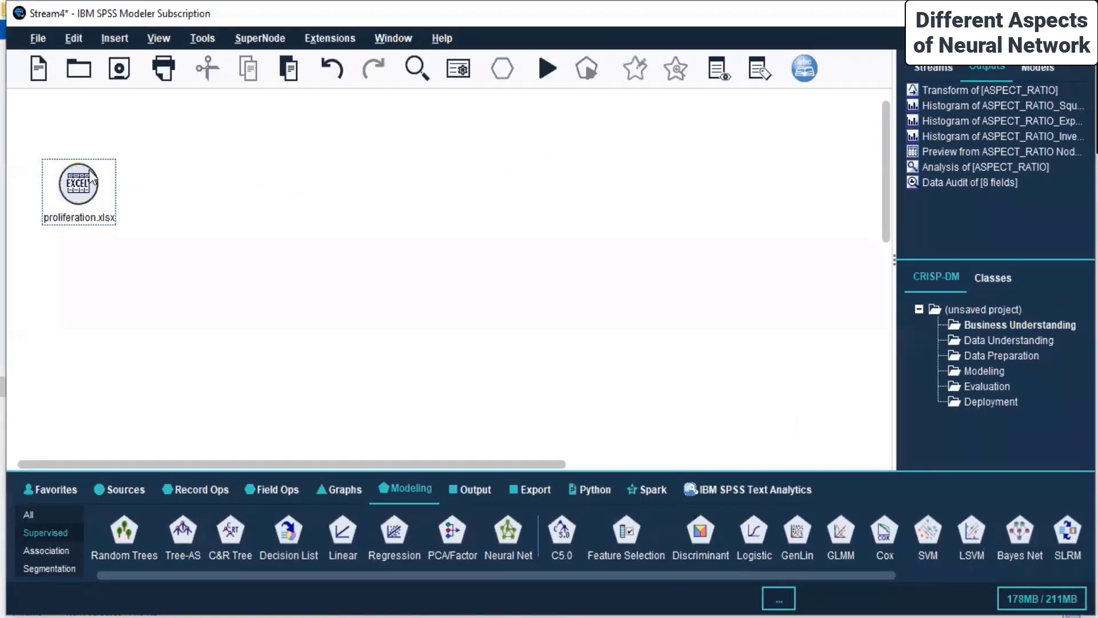
View the data of the proliferation.xlsx source node as a spreadsheet to check the Status values, and close the viewer
click(91, 176)
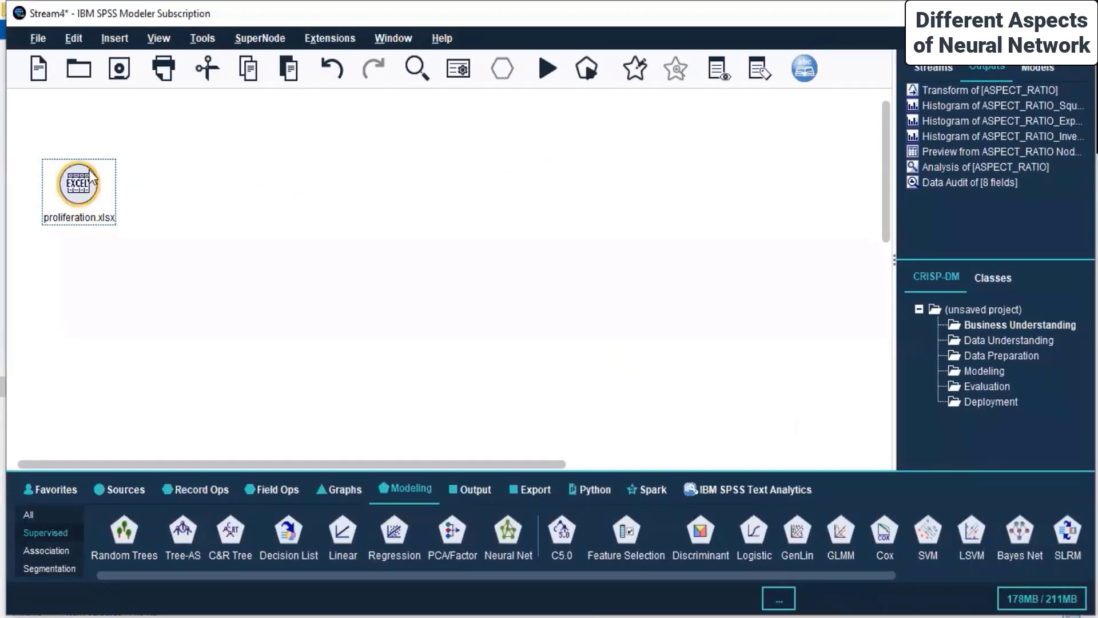
right_click(92, 177)
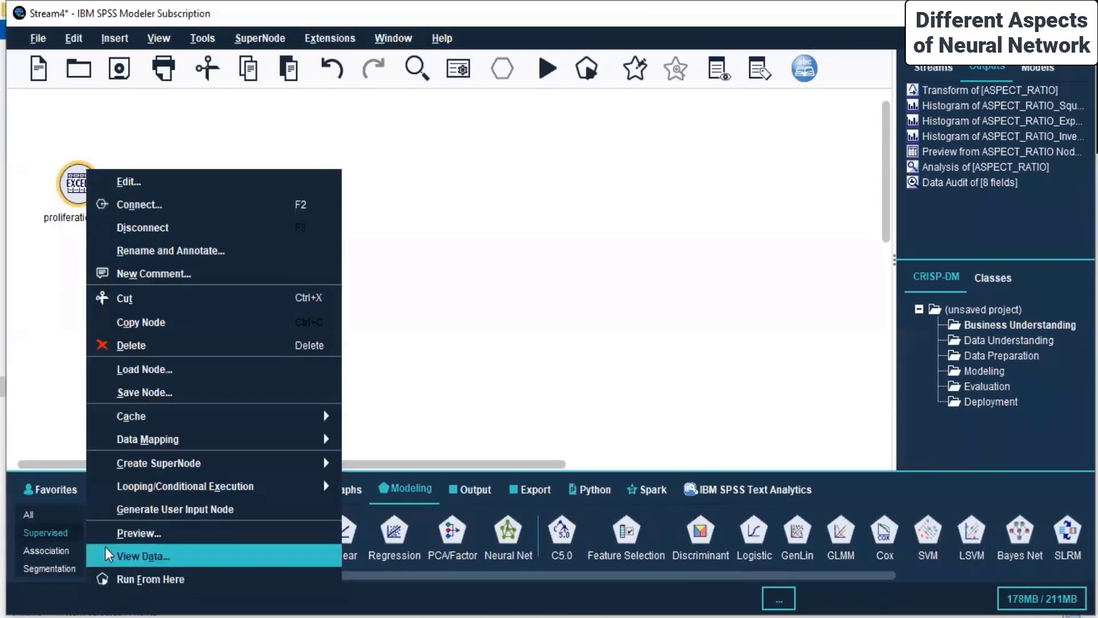
click(139, 533)
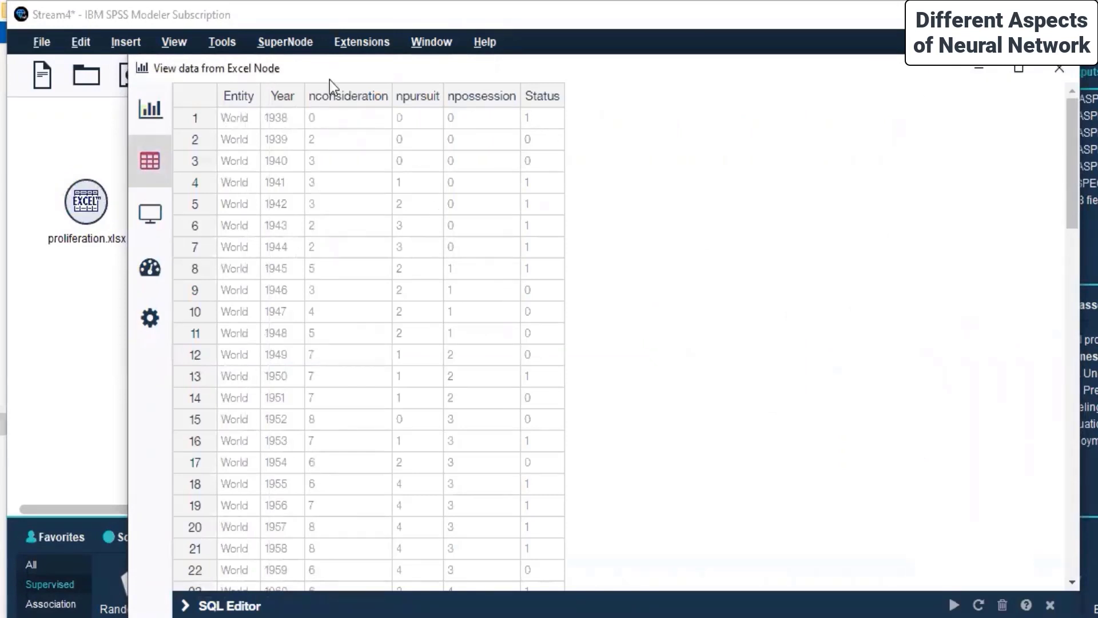
drag(320, 64, 136, 90)
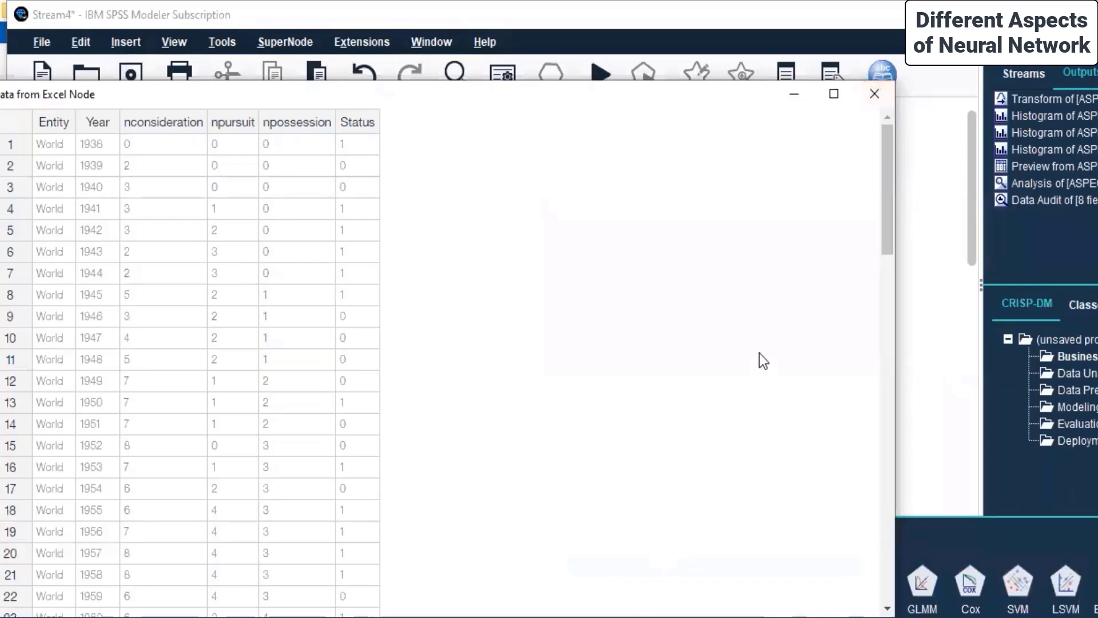
click(880, 96)
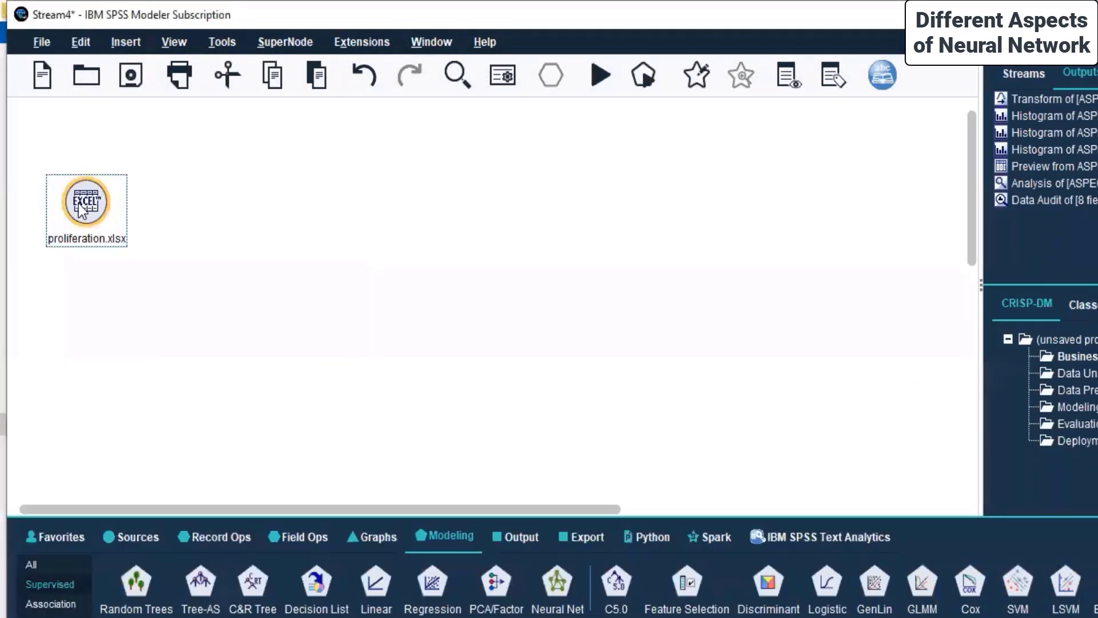
Delete the proliferation.xlsx source node and add a new Excel source node to the empty stream
right_click(80, 205)
click(177, 369)
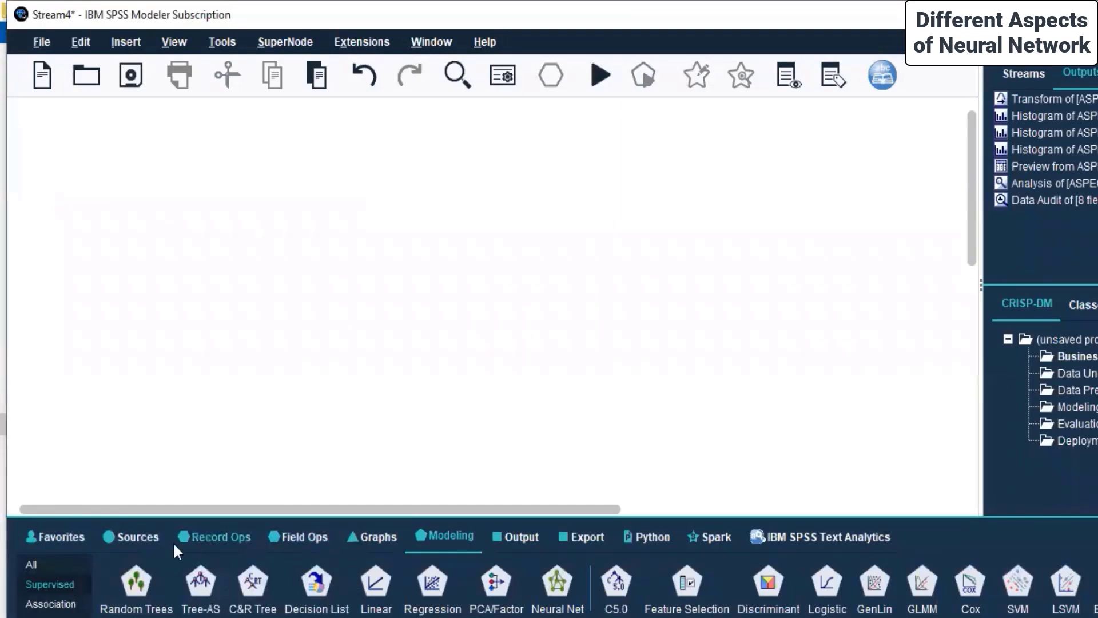
click(141, 533)
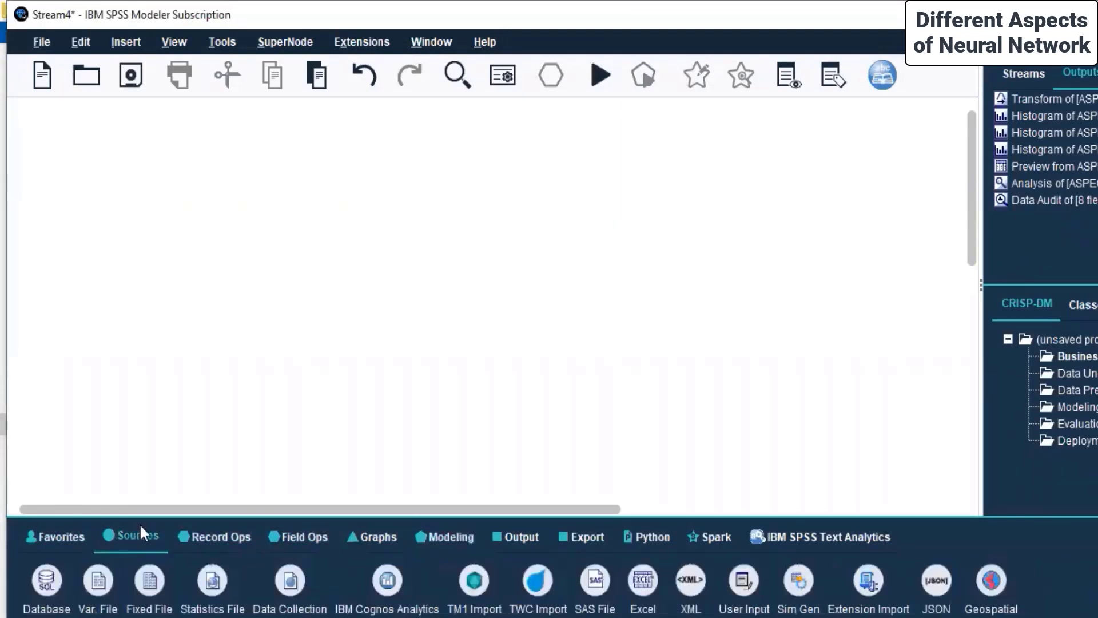
double_click(639, 587)
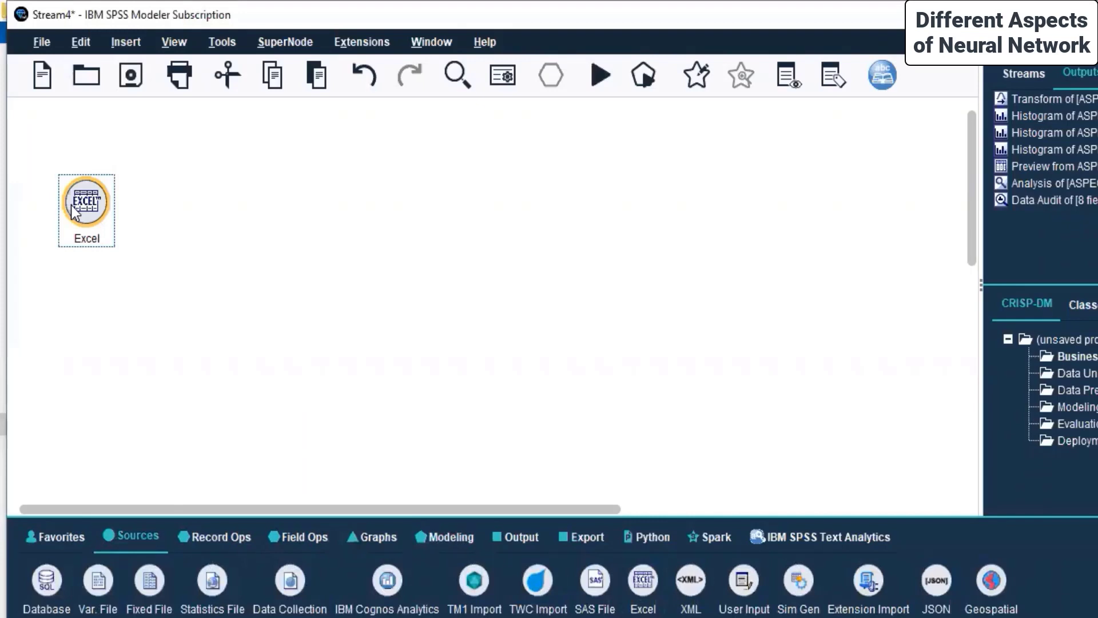
Set the new Excel node to import proliferation.xlsx from the Minitab Dataset folder and apply the settings
right_click(75, 214)
click(108, 220)
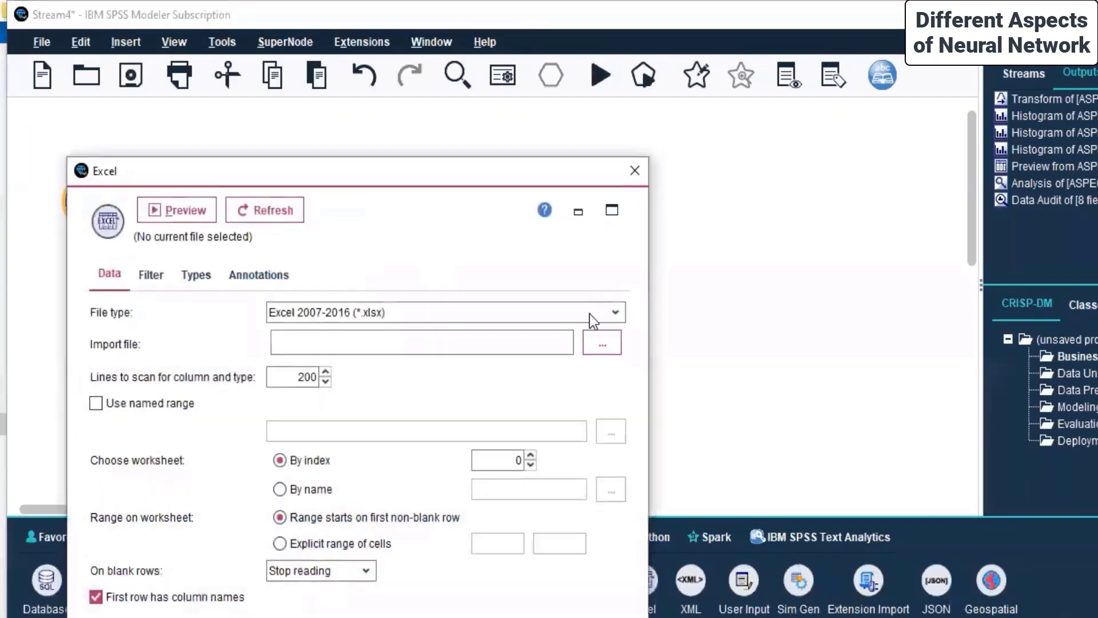
click(589, 343)
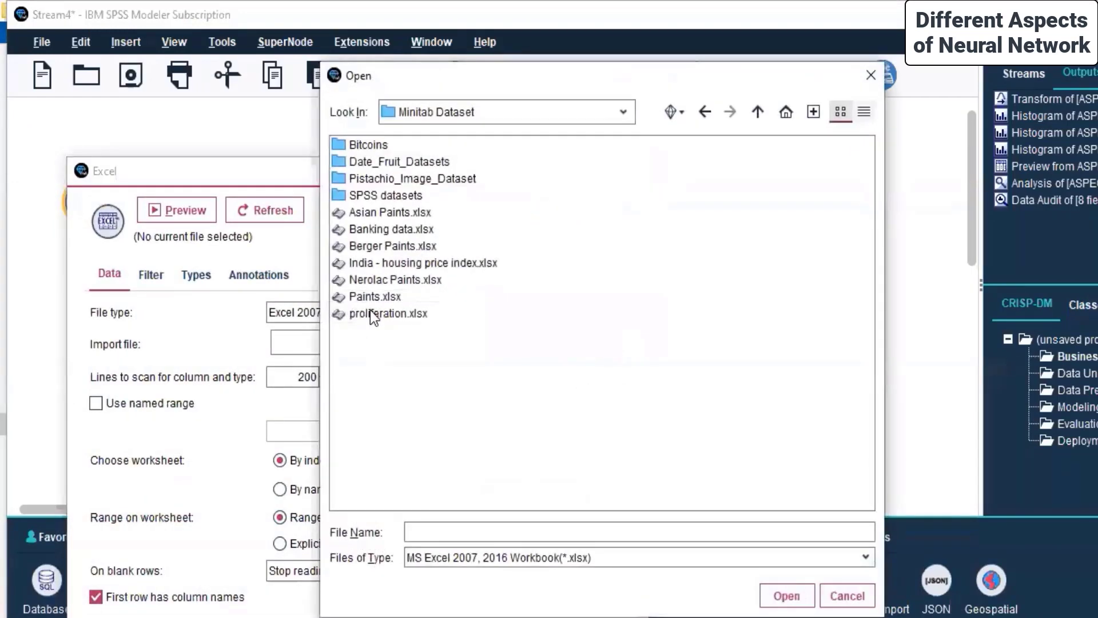
click(371, 313)
click(791, 595)
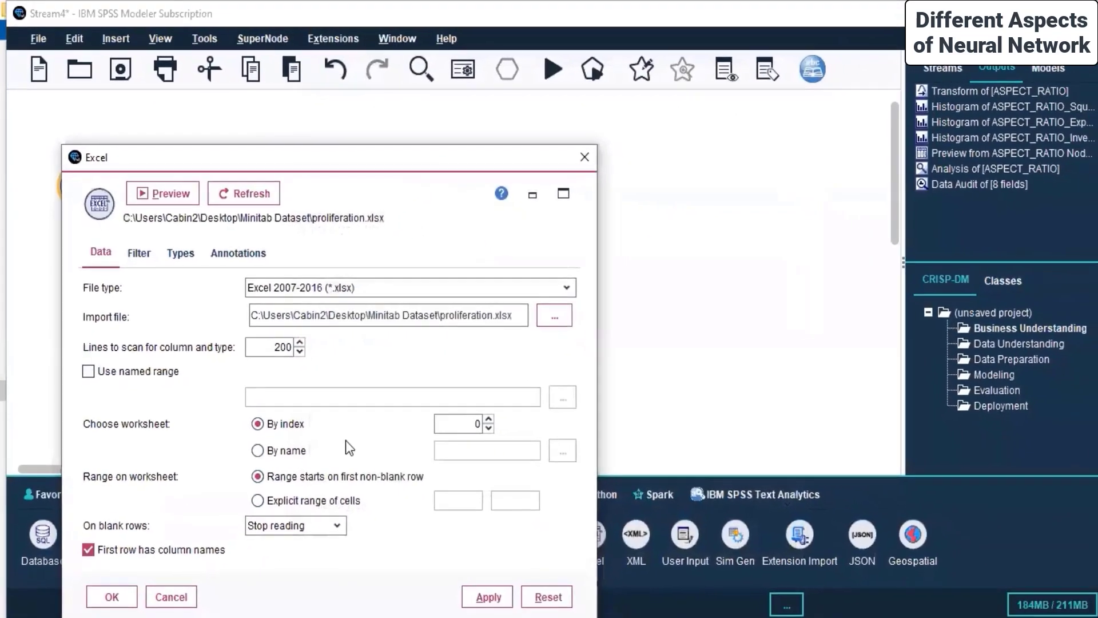
click(468, 598)
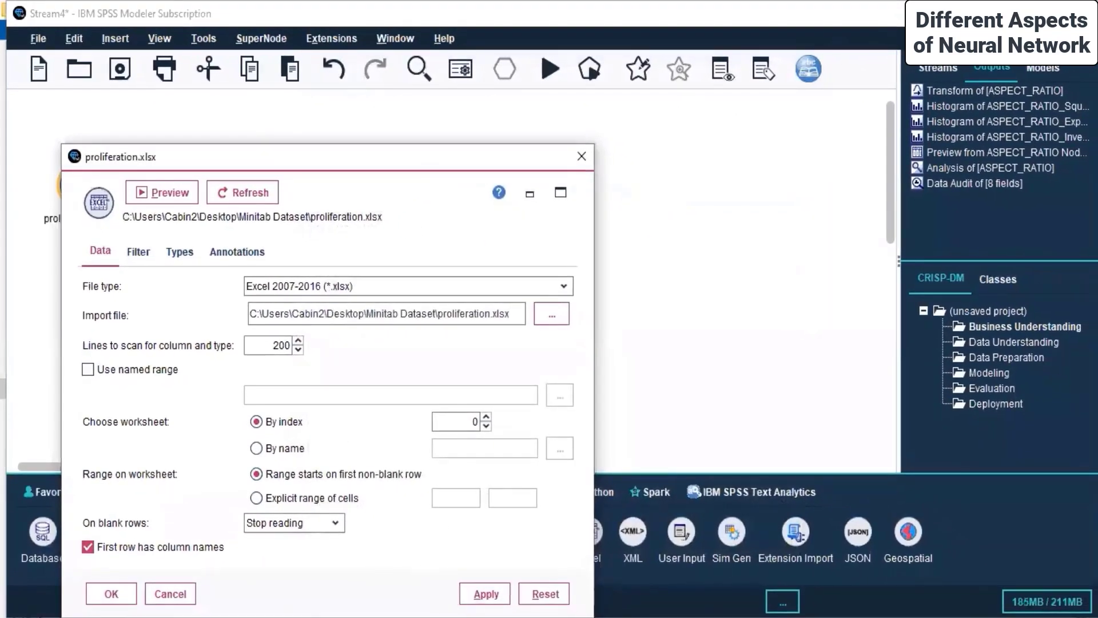
click(110, 593)
Examine the new source node's data in spreadsheet view down to the last rows, checking the Status values, and close the viewer
right_click(87, 183)
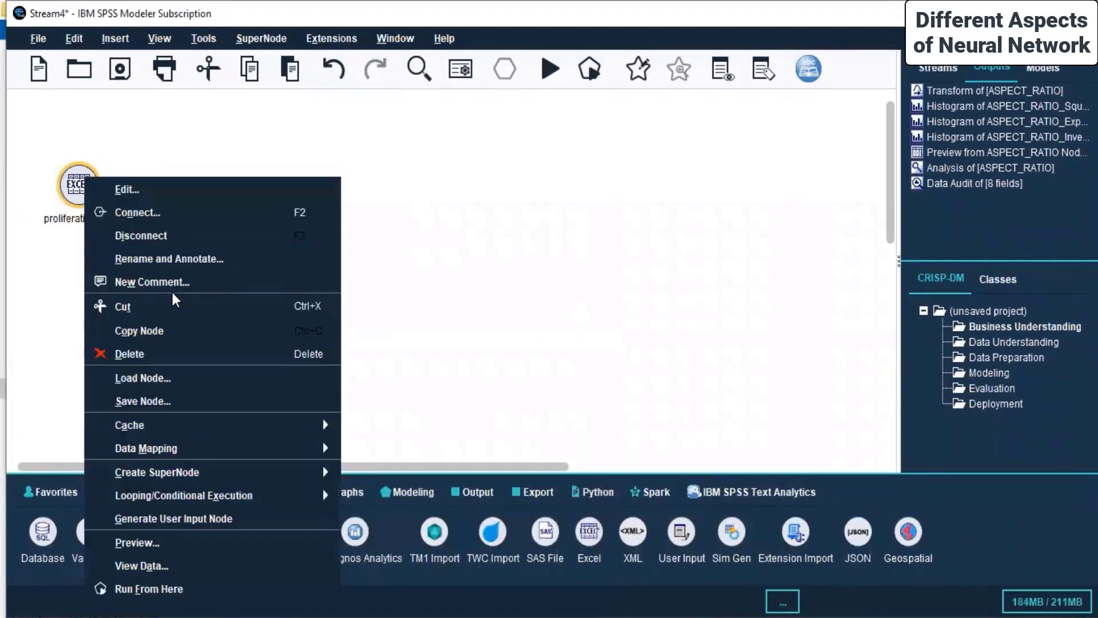
click(37, 183)
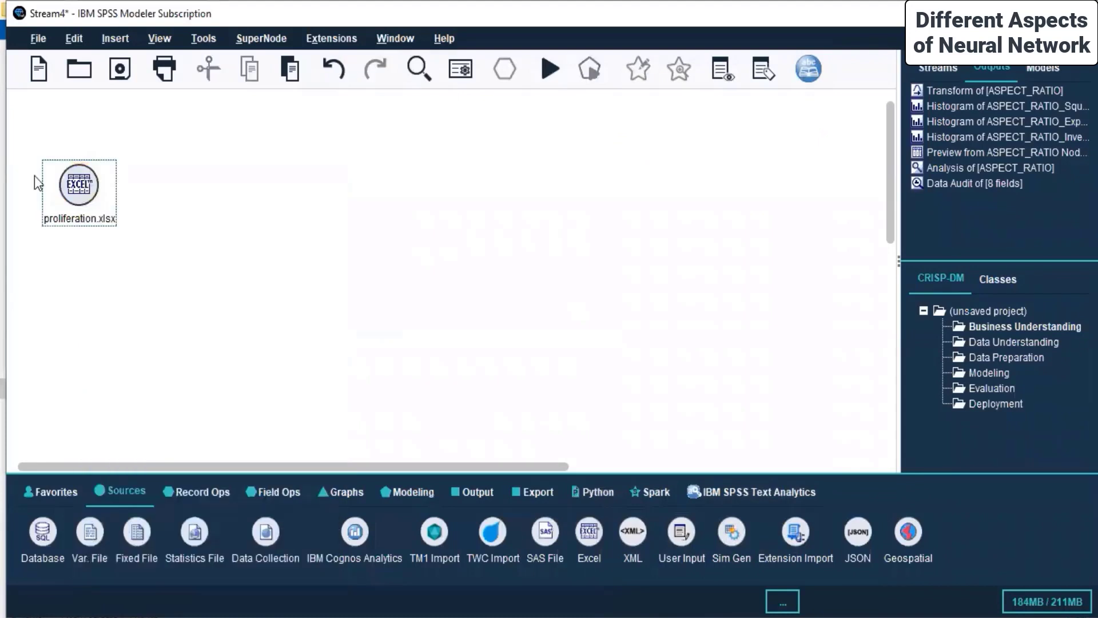
right_click(78, 200)
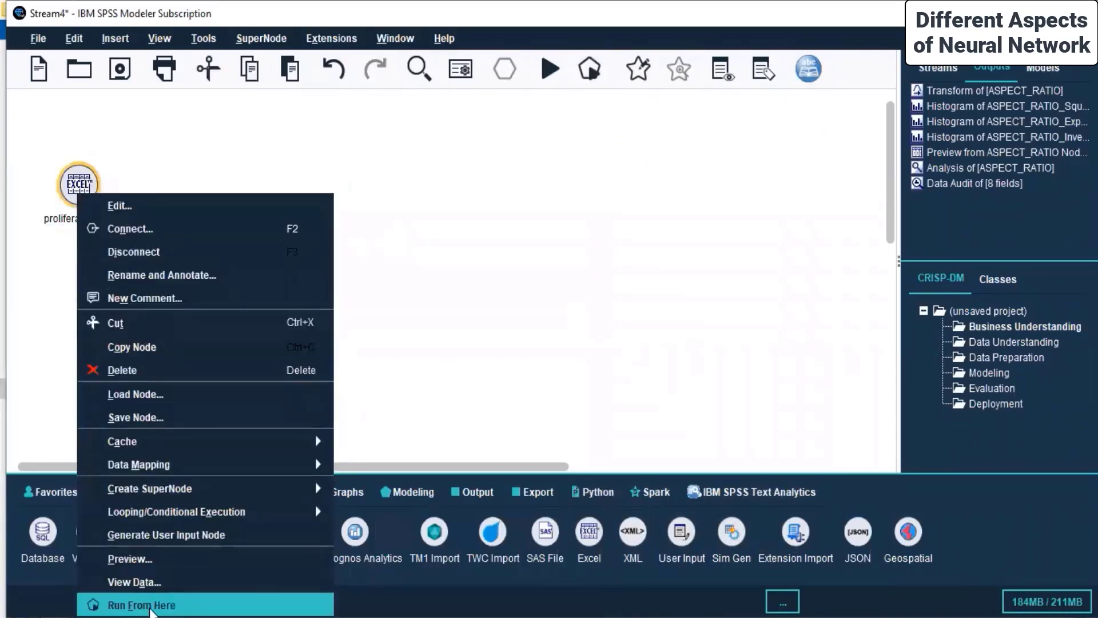
click(150, 583)
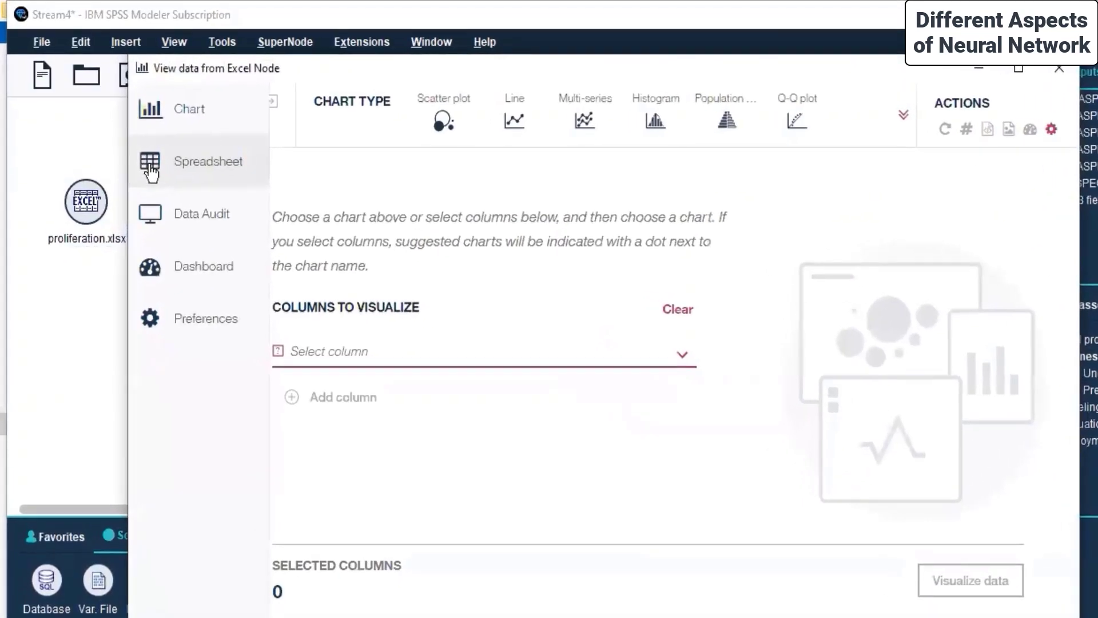
click(141, 153)
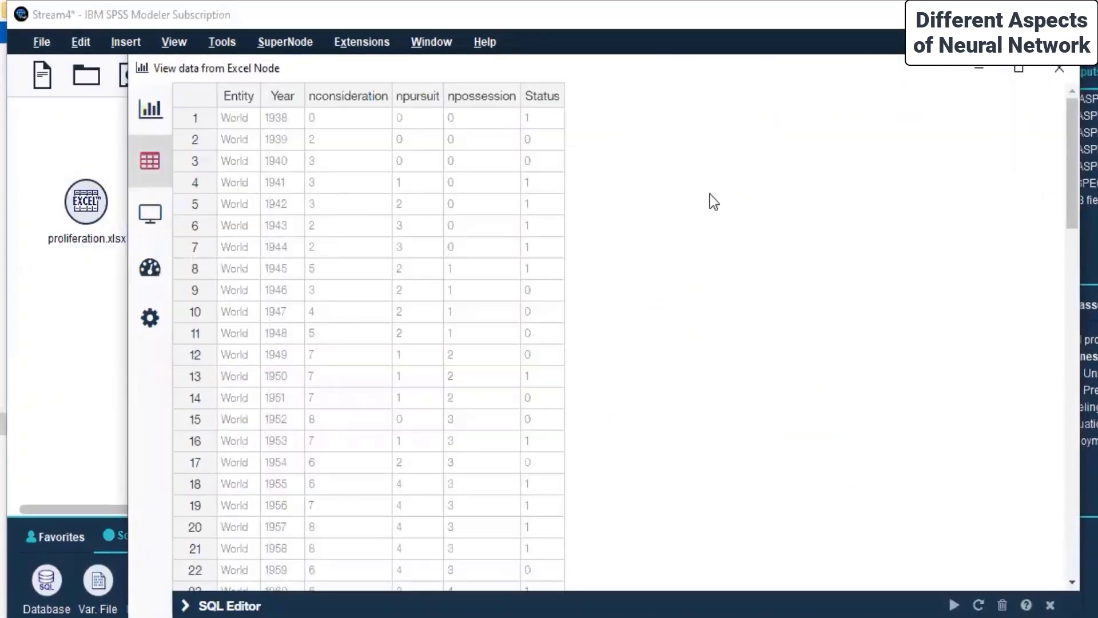
scroll(709, 194, down, 15)
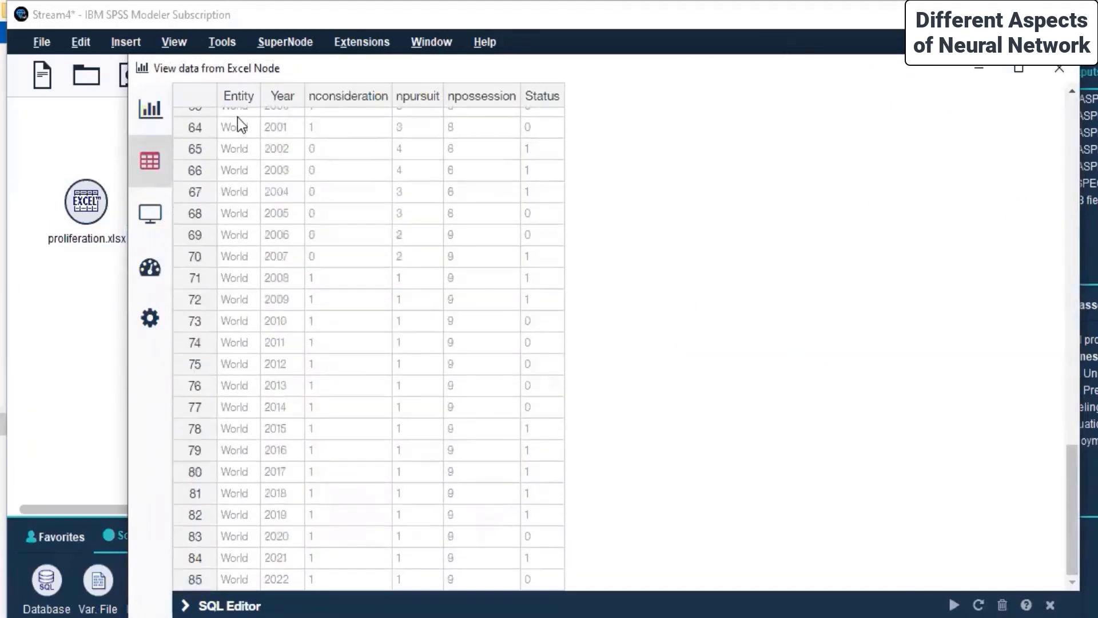
drag(528, 86, 366, 108)
click(898, 90)
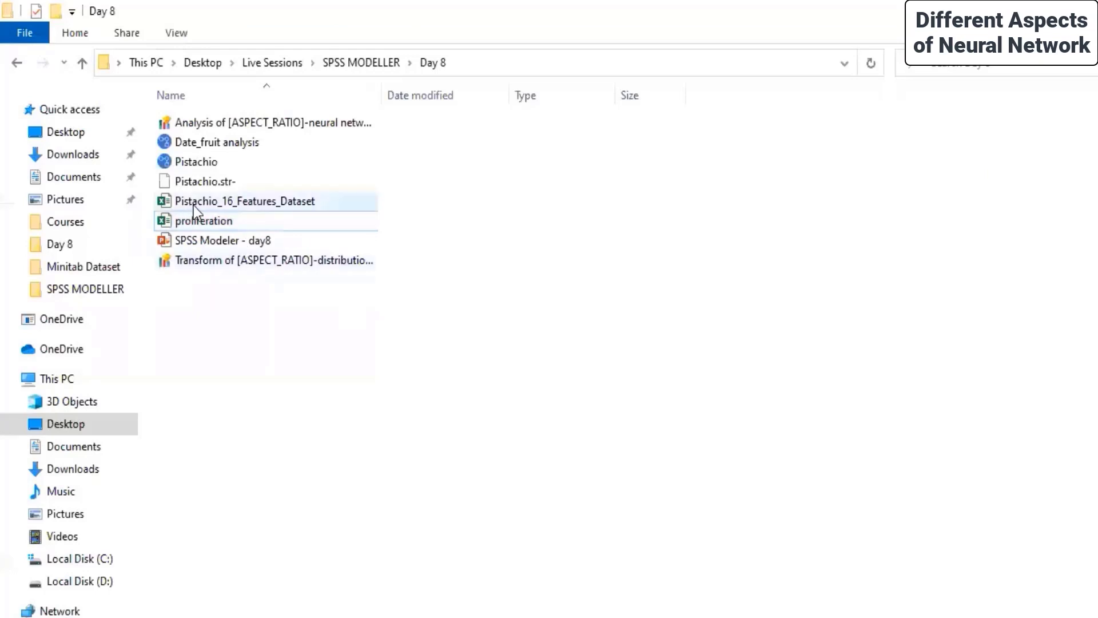
Open the proliferation workbook from the Day 8 folder and view the Excel node's data again as a spreadsheet in SPSS Modeler
double_click(205, 220)
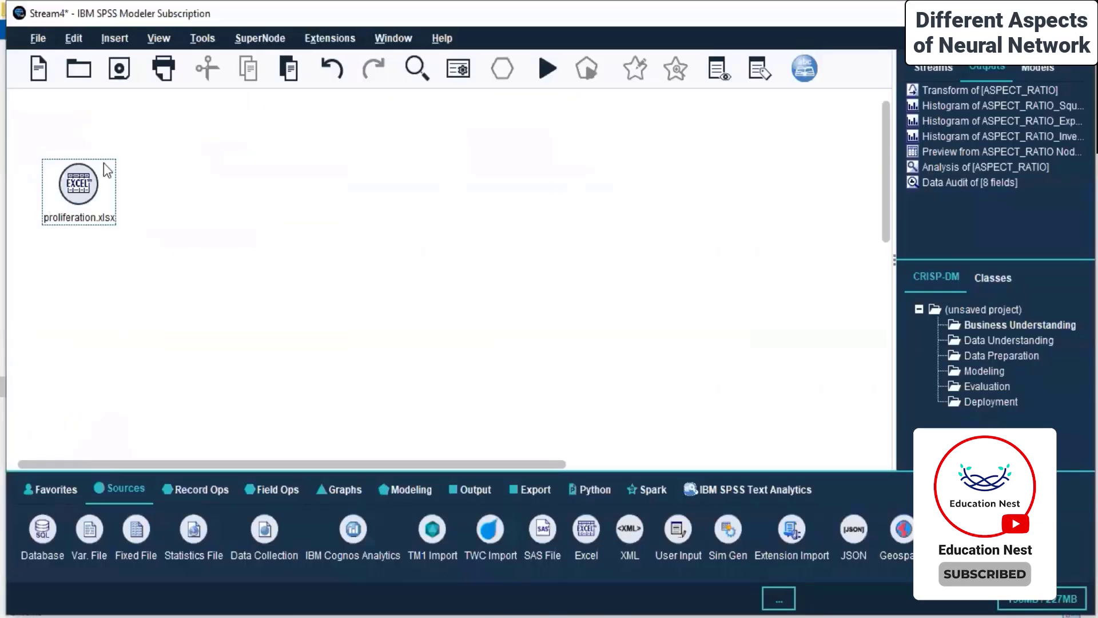
right_click(80, 194)
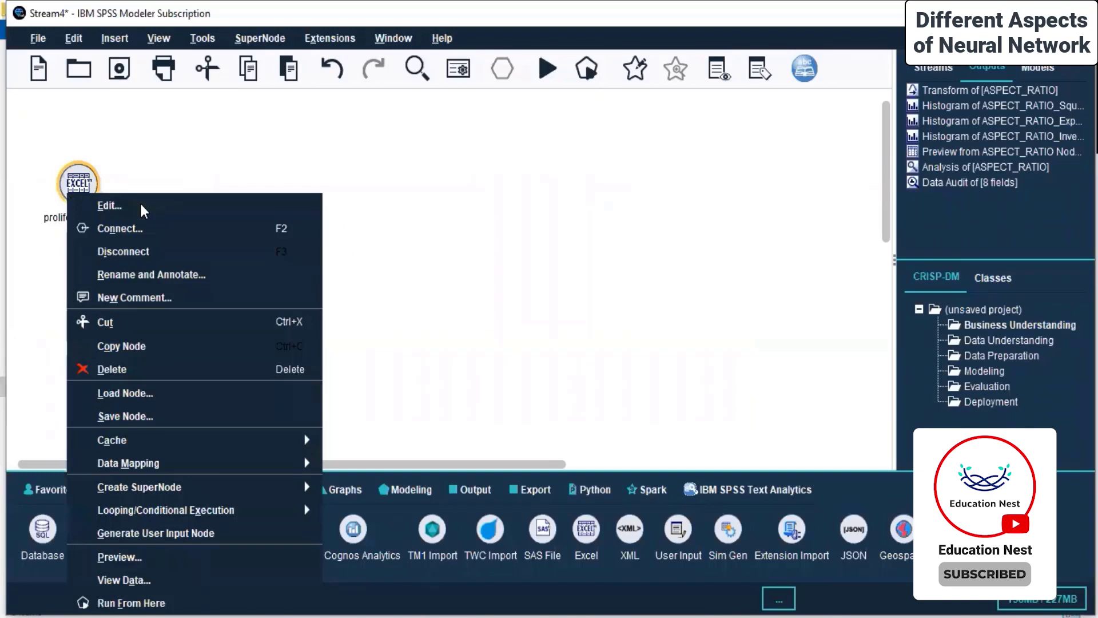
click(167, 559)
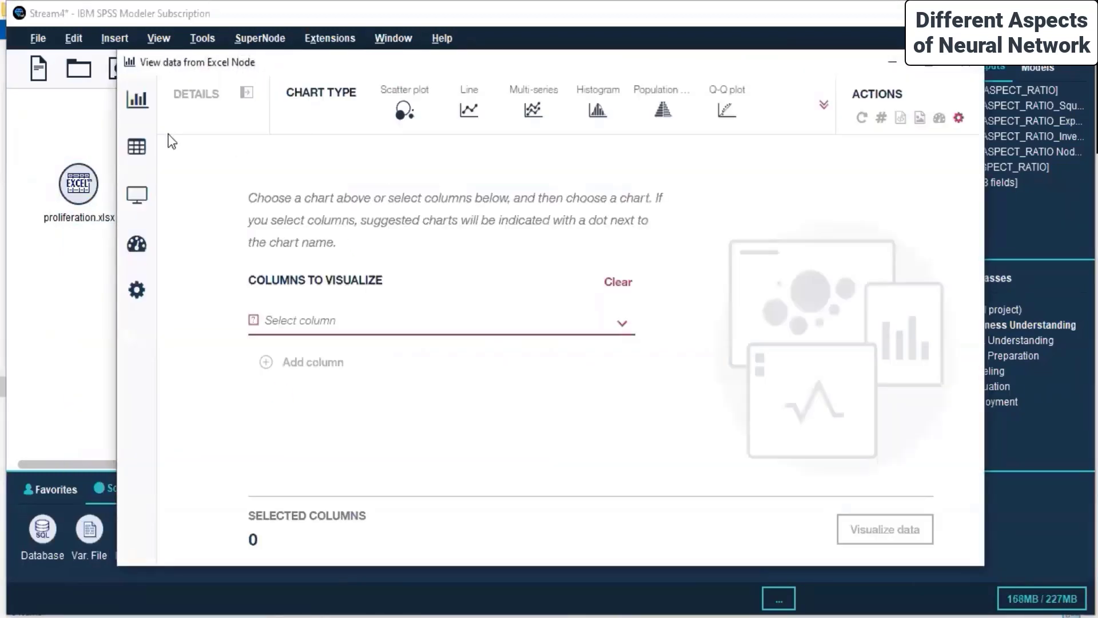
click(216, 147)
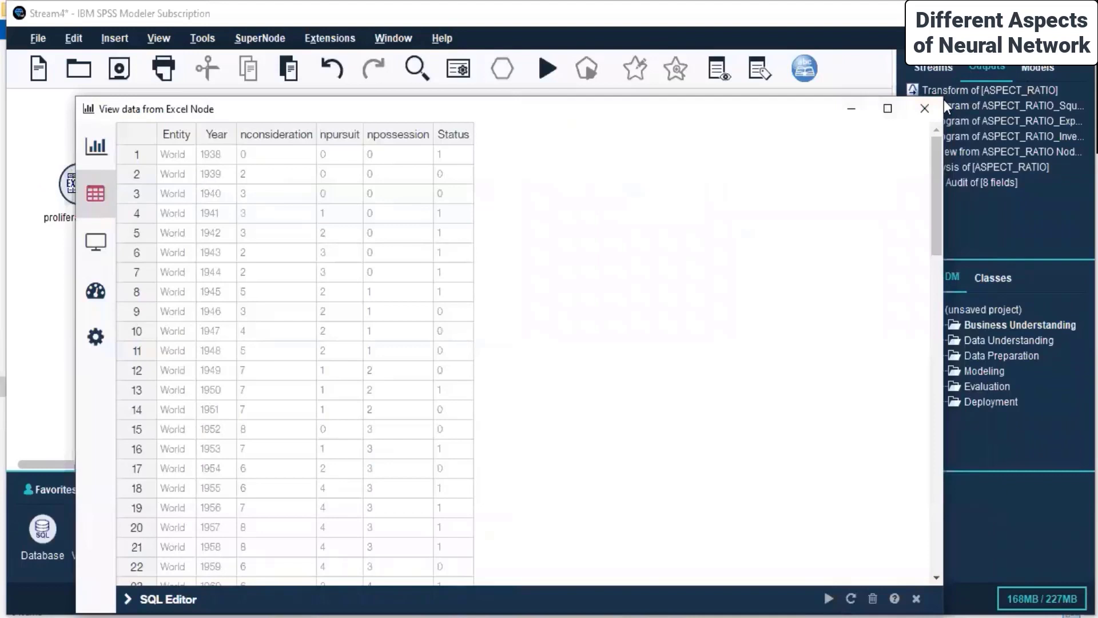
Close the data viewer and change the Excel node's import file to proliferation.xlsx in the SPSS MODELLER Day 8 folder
click(924, 108)
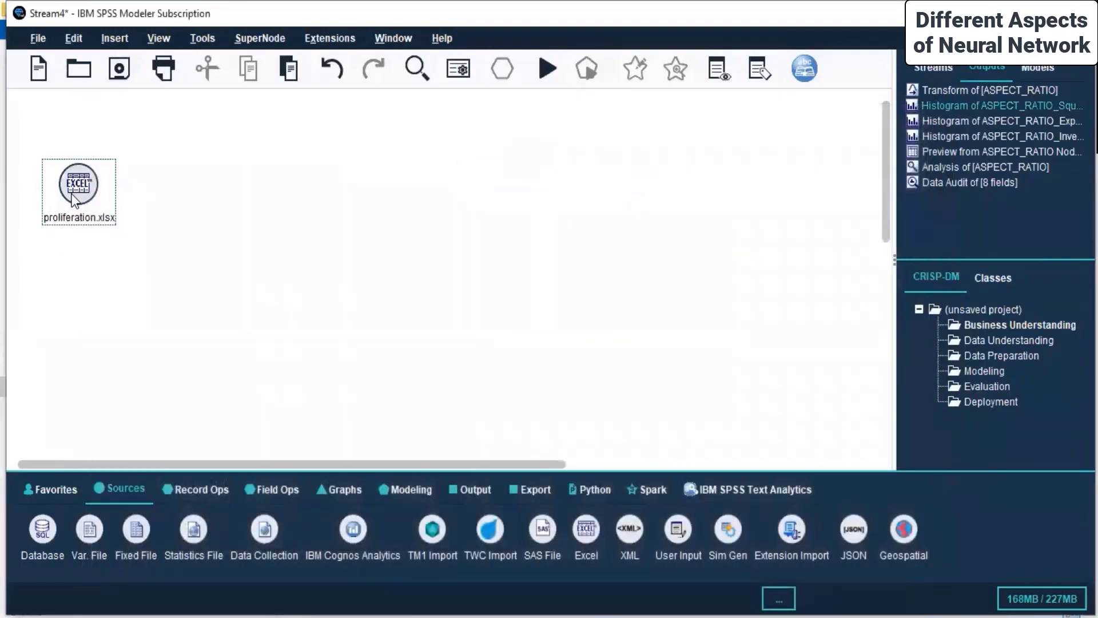
right_click(73, 198)
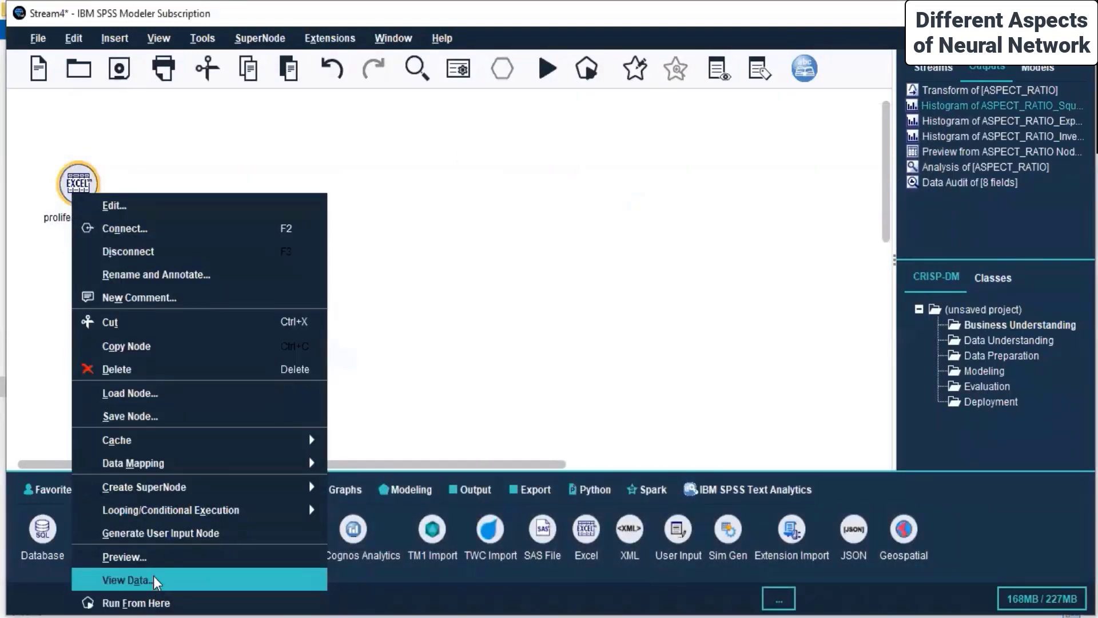
click(202, 208)
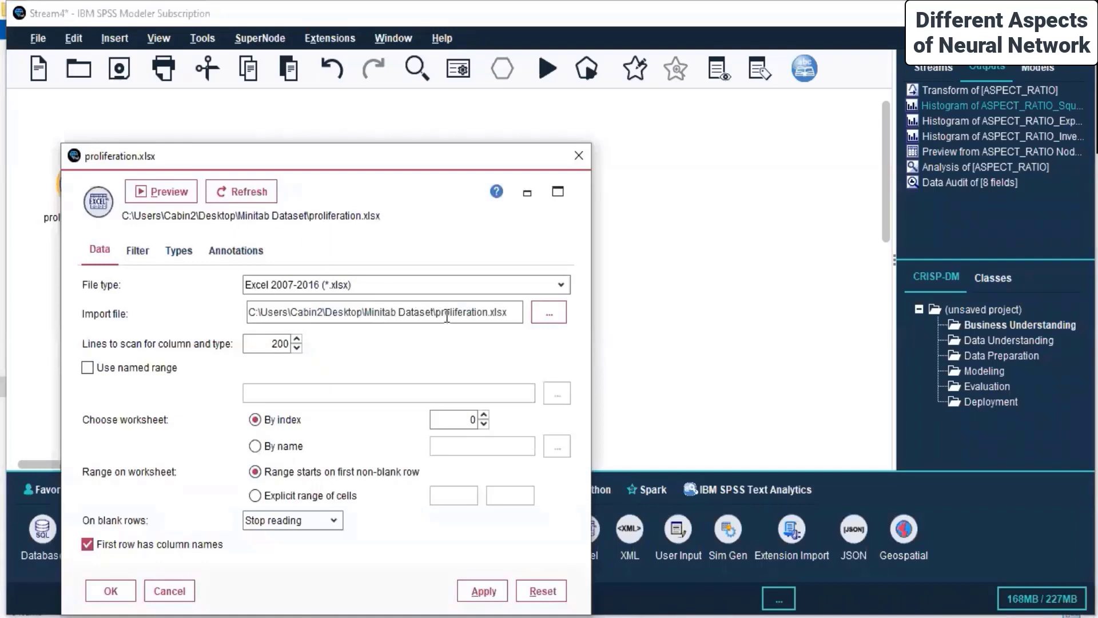
click(551, 314)
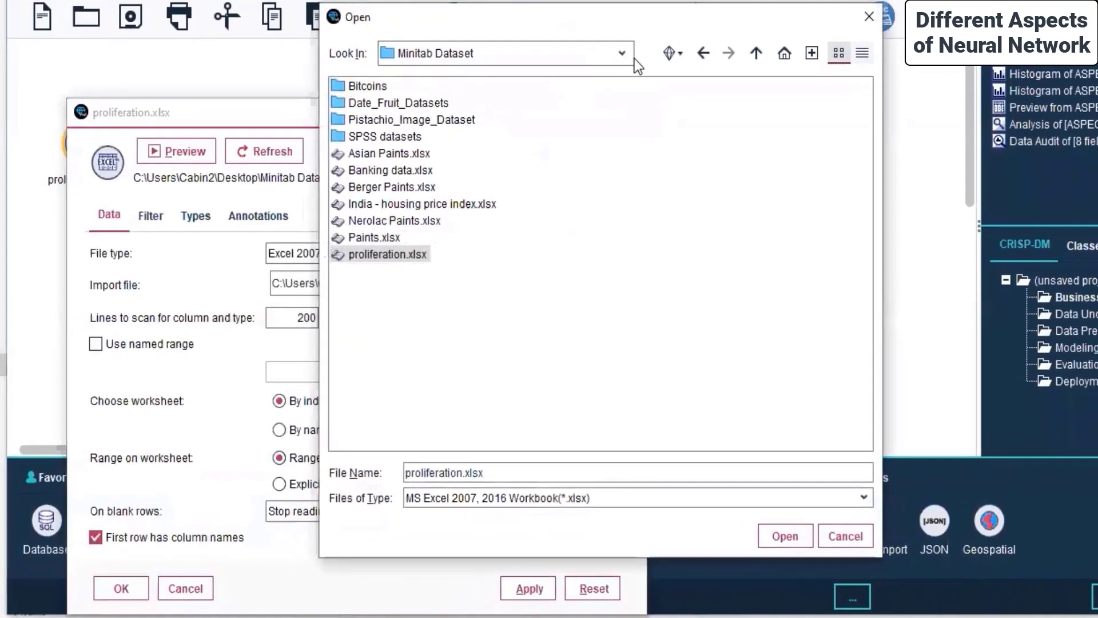
click(630, 49)
scroll(475, 143, up, 5)
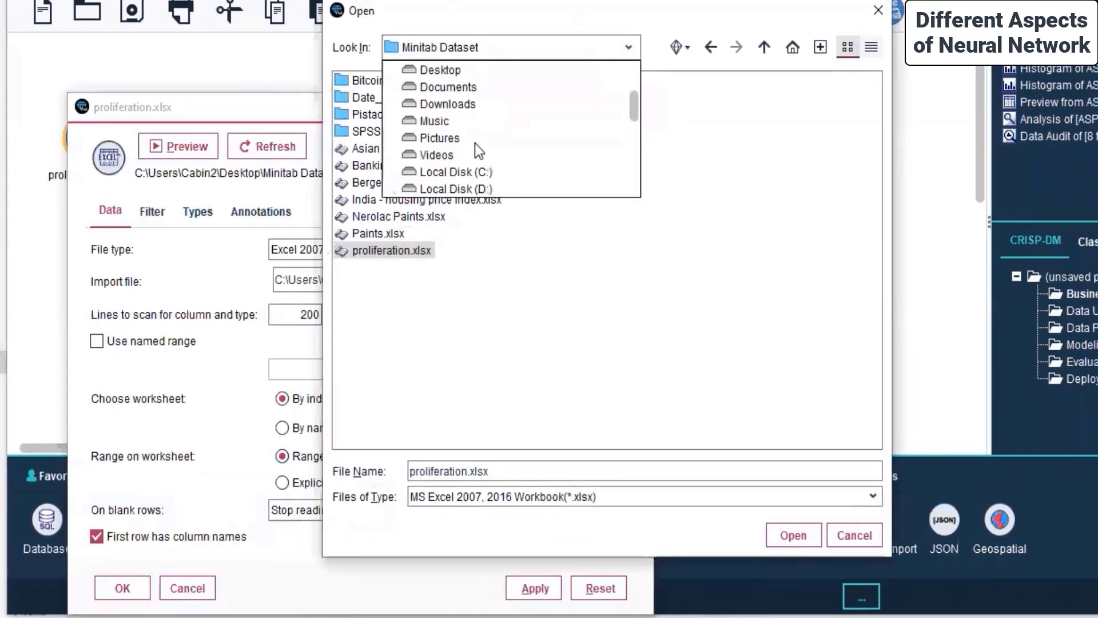
scroll(475, 143, down, 5)
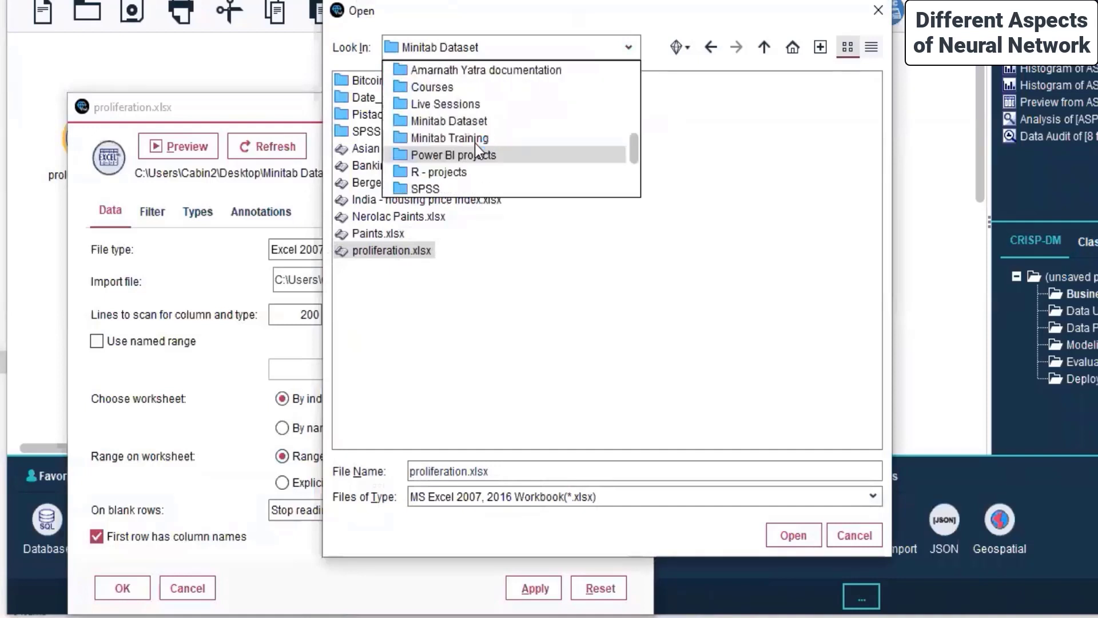
click(451, 108)
double_click(401, 182)
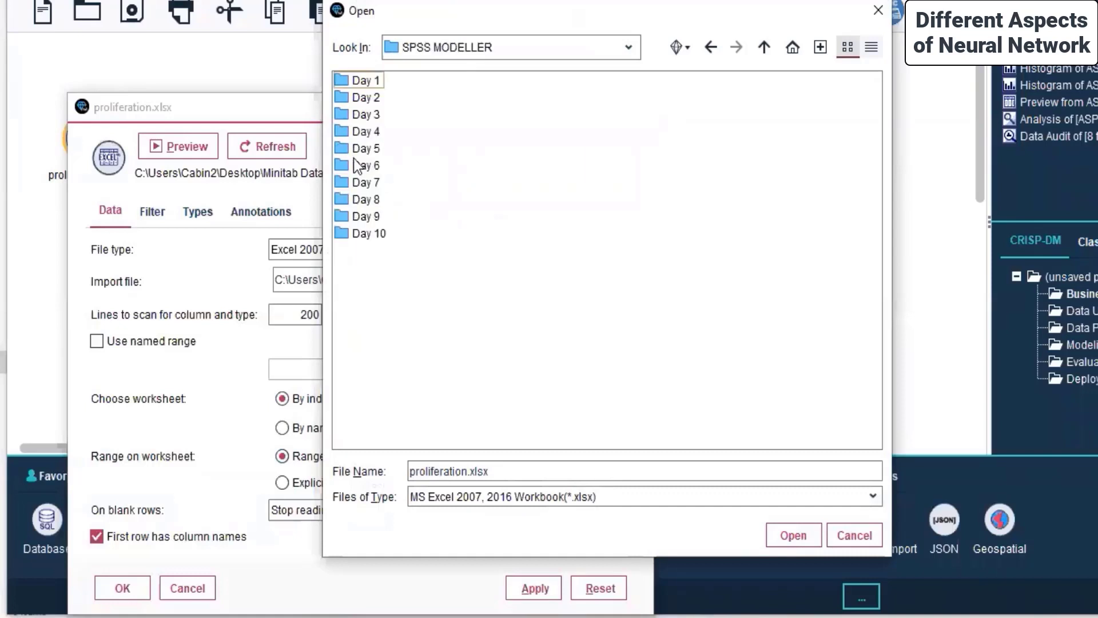
double_click(366, 200)
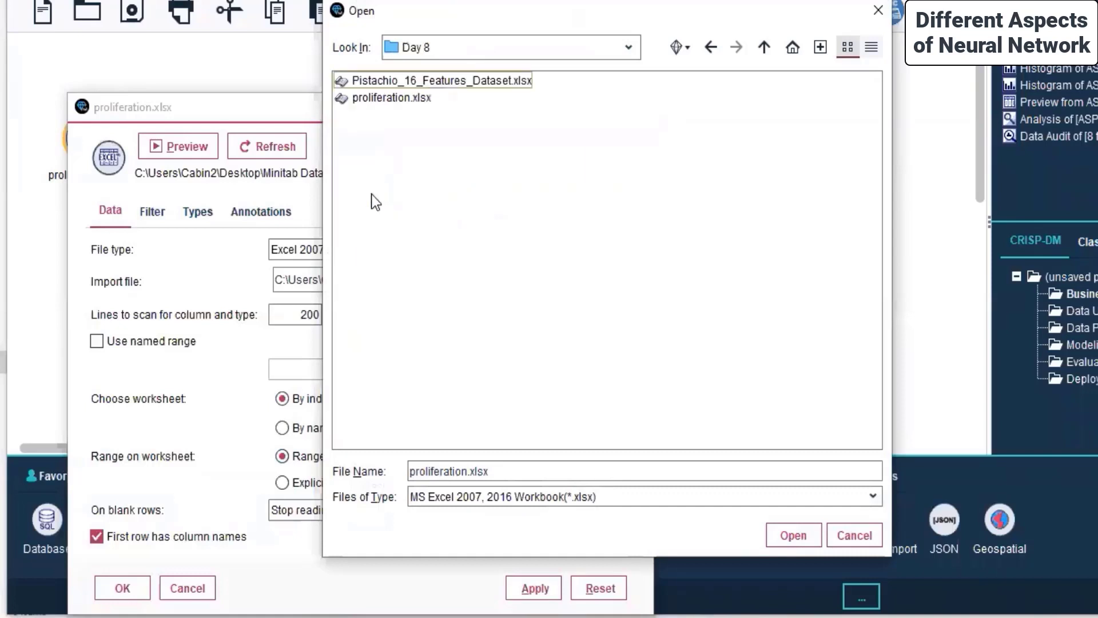
click(392, 98)
click(793, 526)
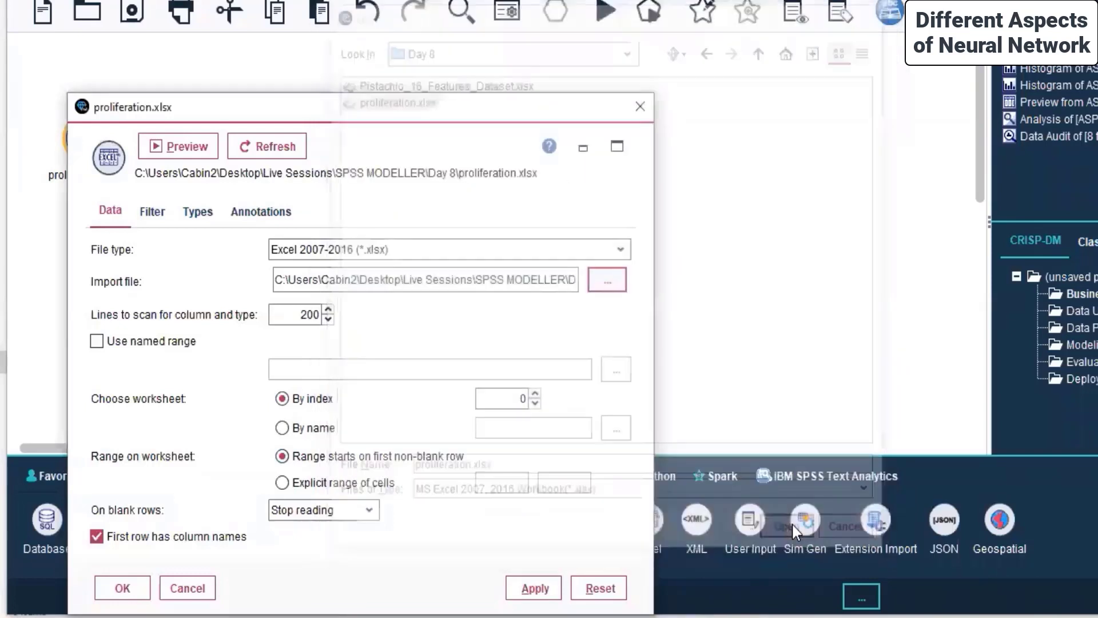
click(124, 588)
click(322, 218)
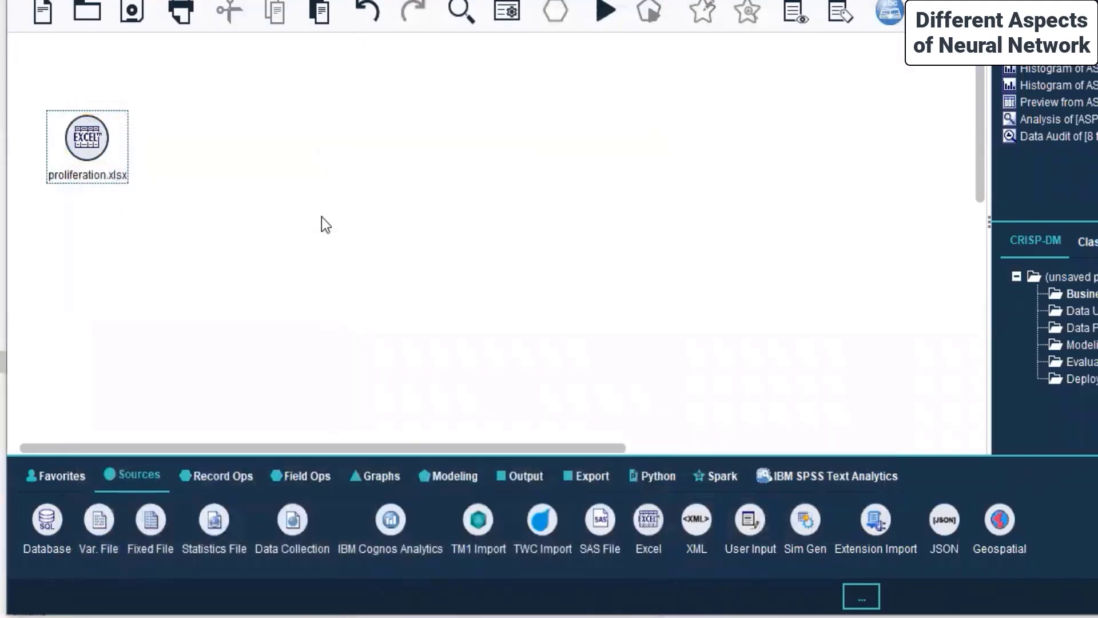
View the Excel node's data as a spreadsheet, check the Status values, and close the viewer
right_click(94, 150)
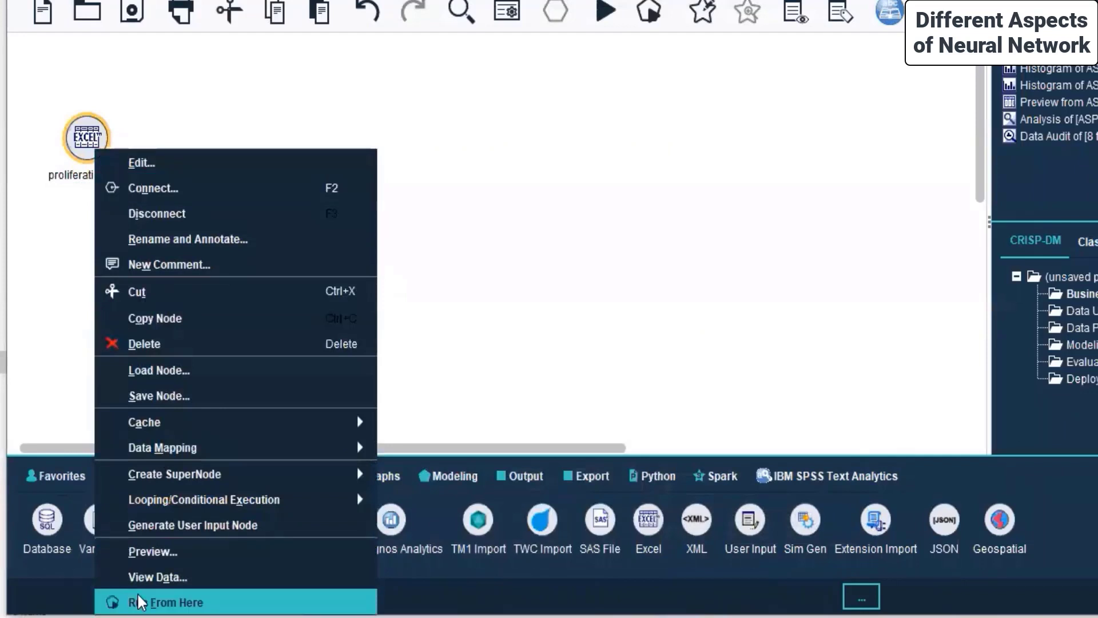
click(148, 579)
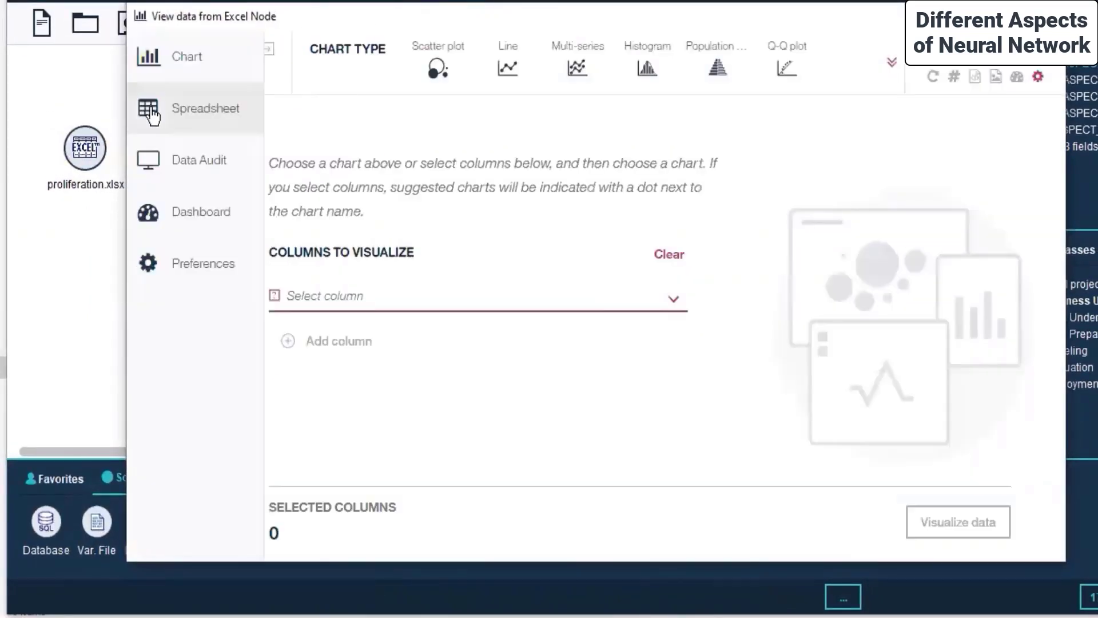
click(149, 114)
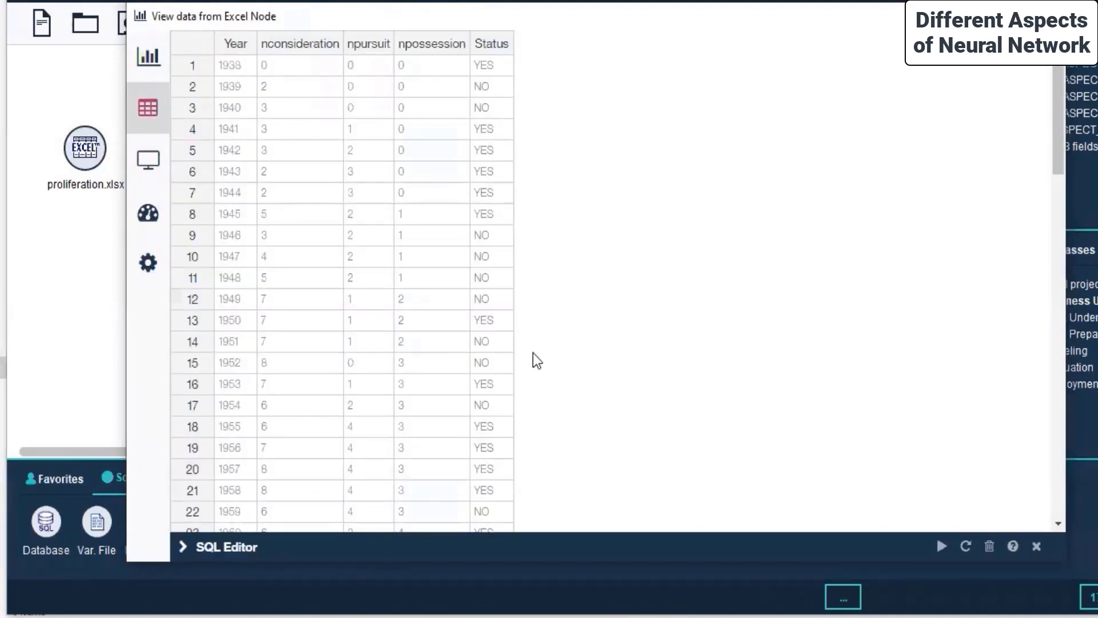
drag(681, 19, 613, 39)
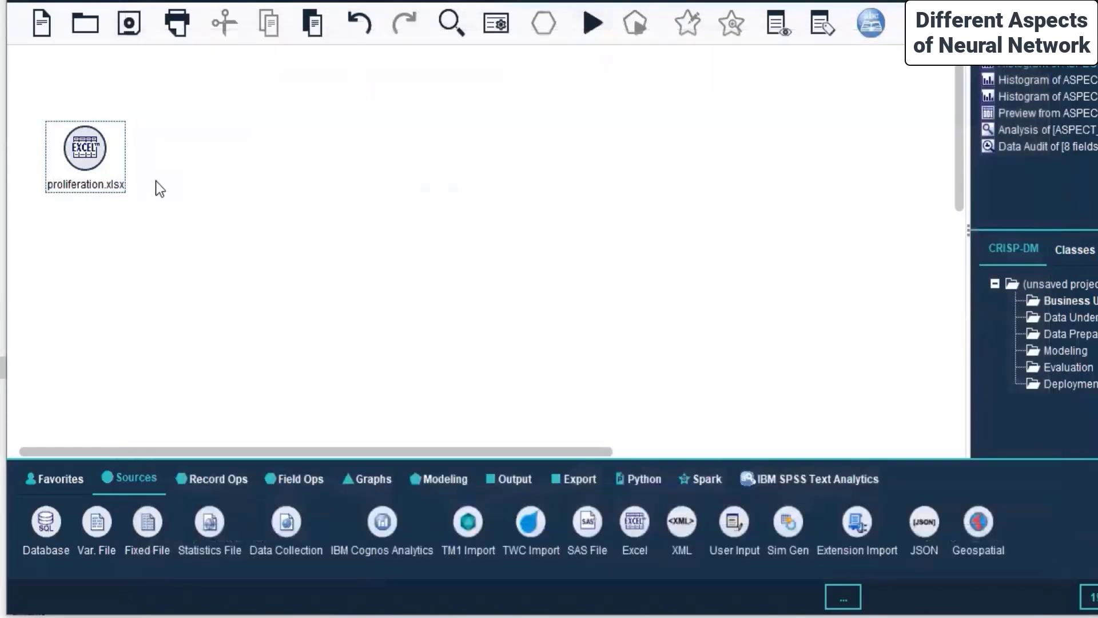
Add a Logistic modeling node connected to the proliferation.xlsx source node and place it beside the source
click(436, 481)
double_click(816, 524)
drag(172, 154, 321, 153)
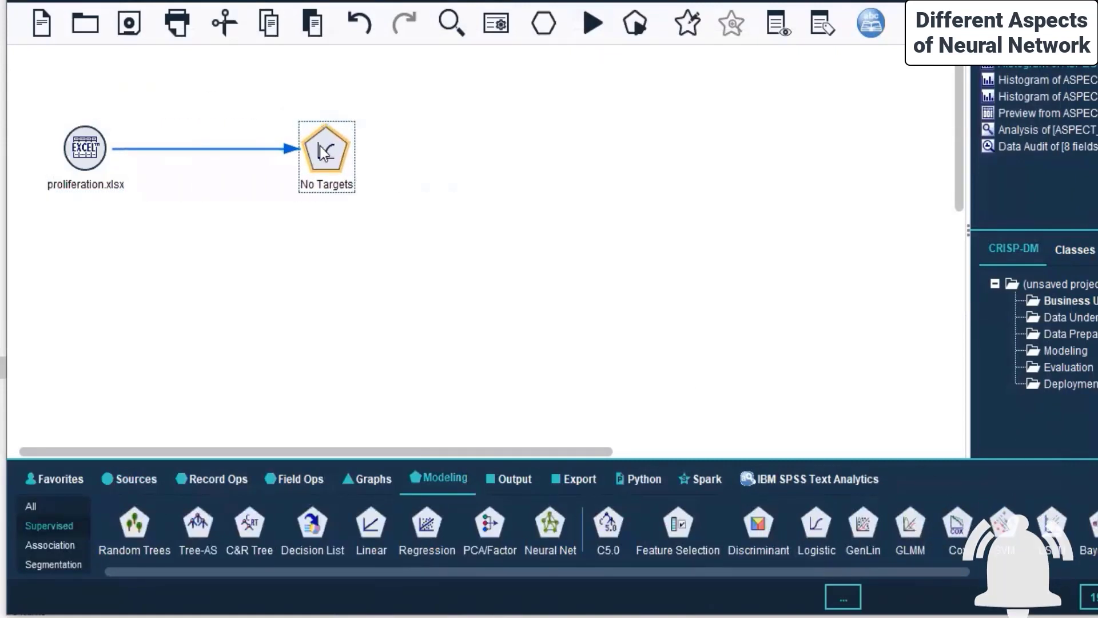
Edit the Logistic node to use custom field assignments with Status as the target
right_click(320, 147)
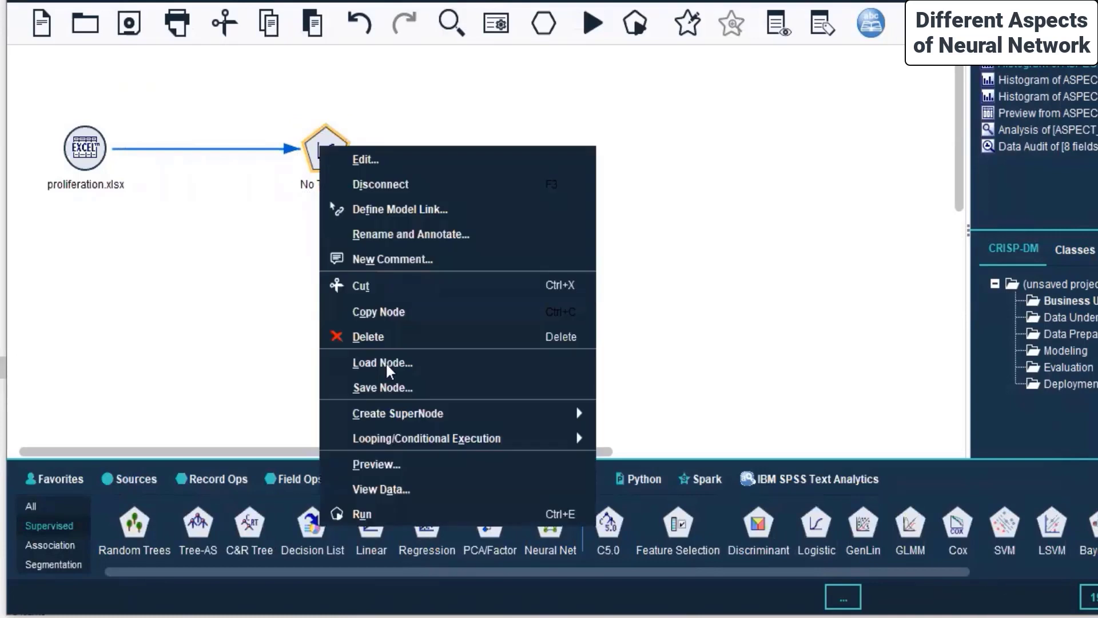
click(358, 153)
click(403, 131)
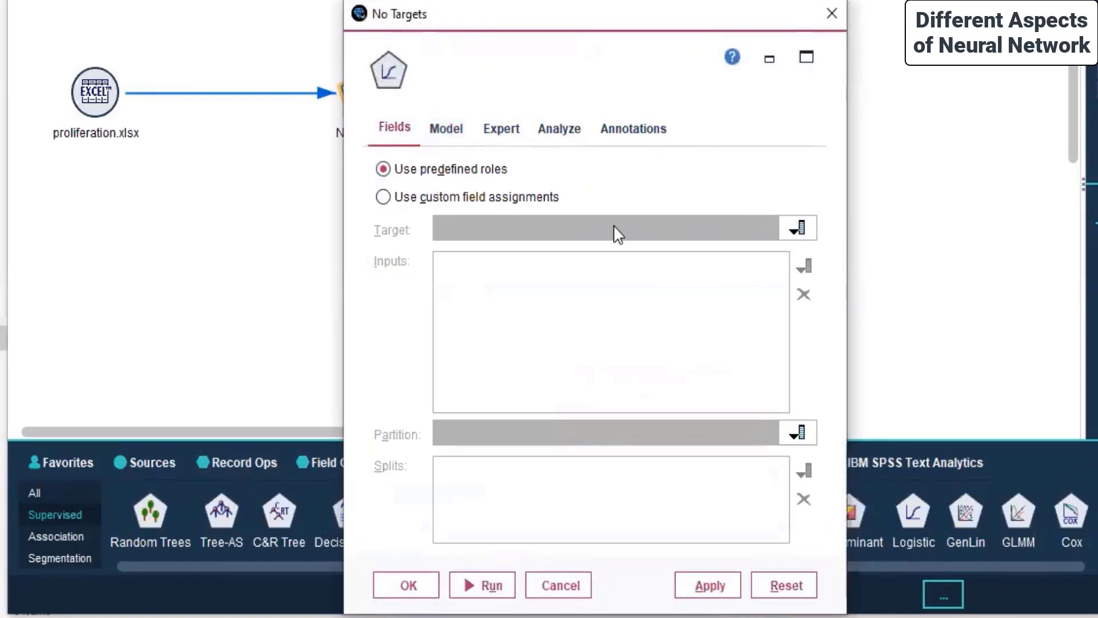
click(383, 197)
click(807, 235)
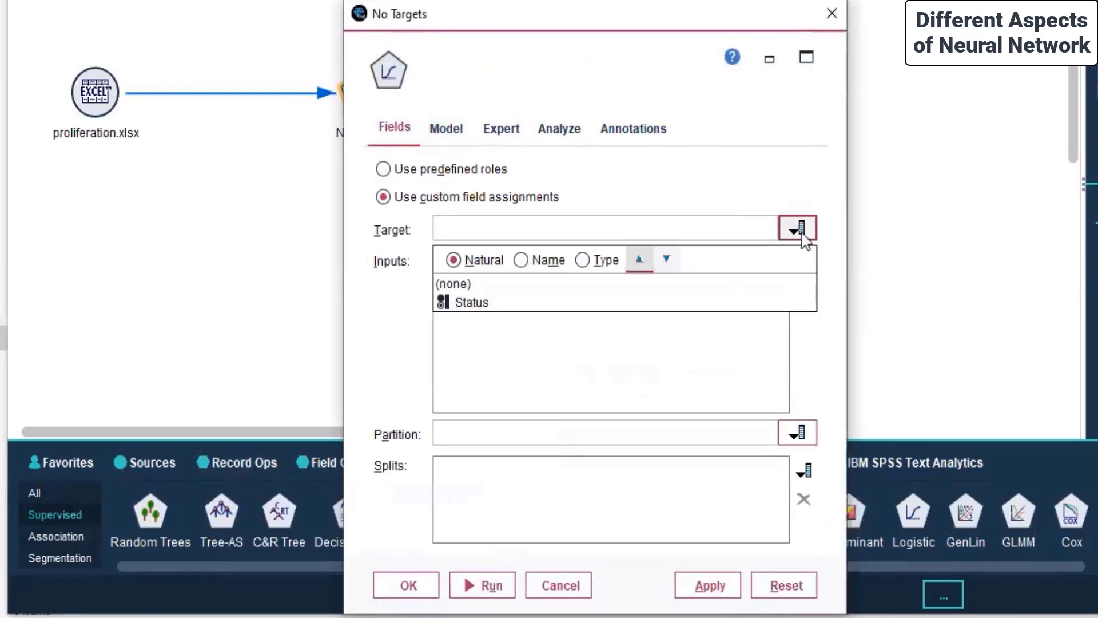
click(502, 307)
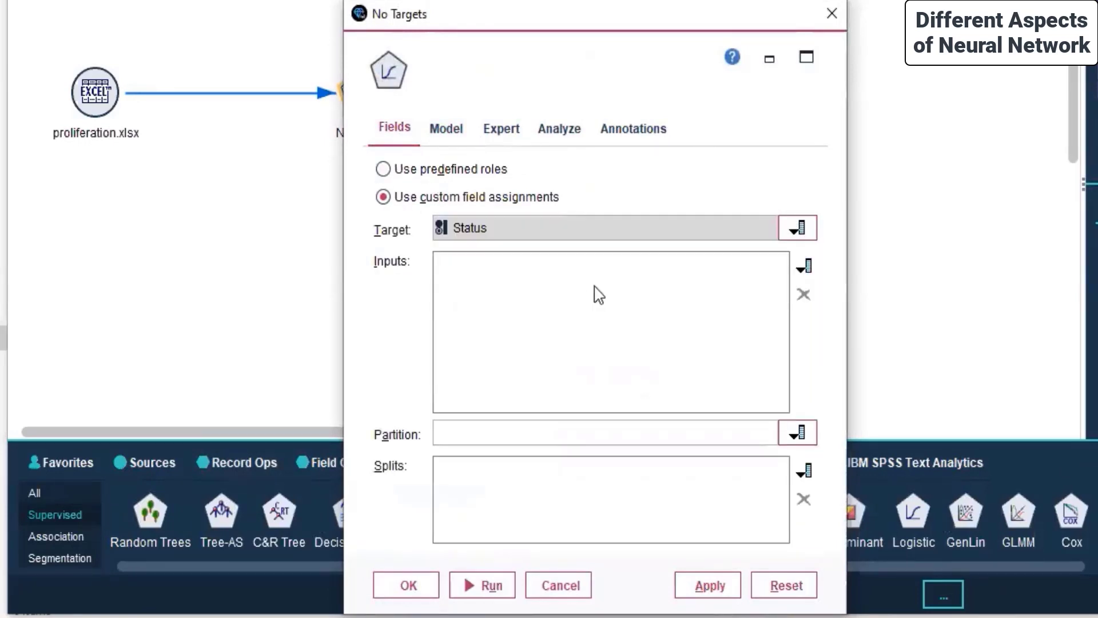
Assign nconsideration, npursuit and npossession as the Logistic node's input fields
click(805, 264)
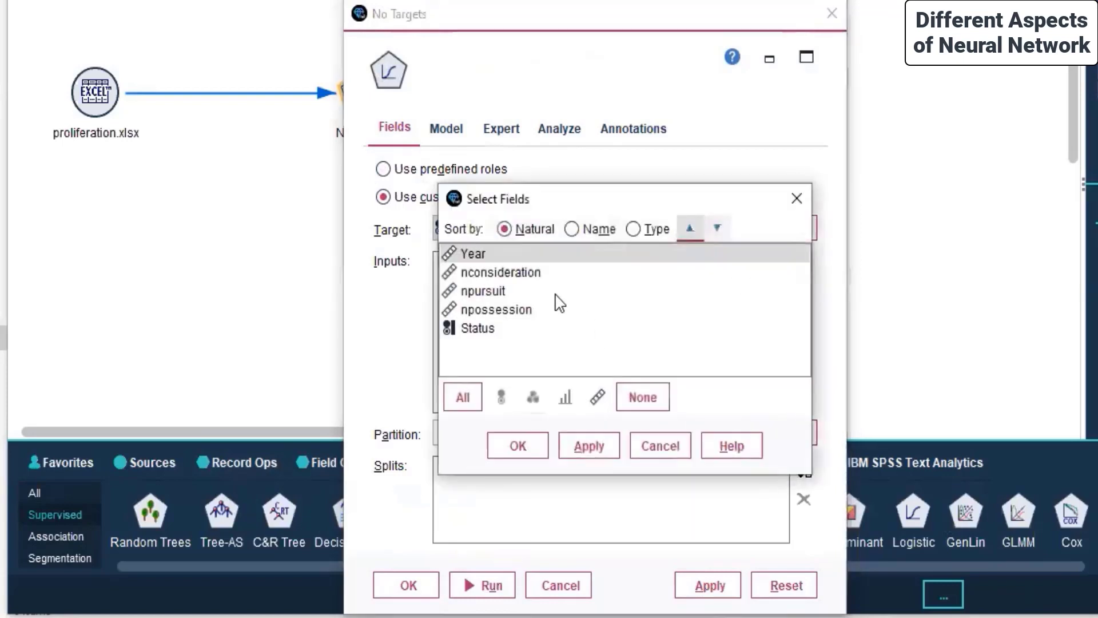
click(503, 278)
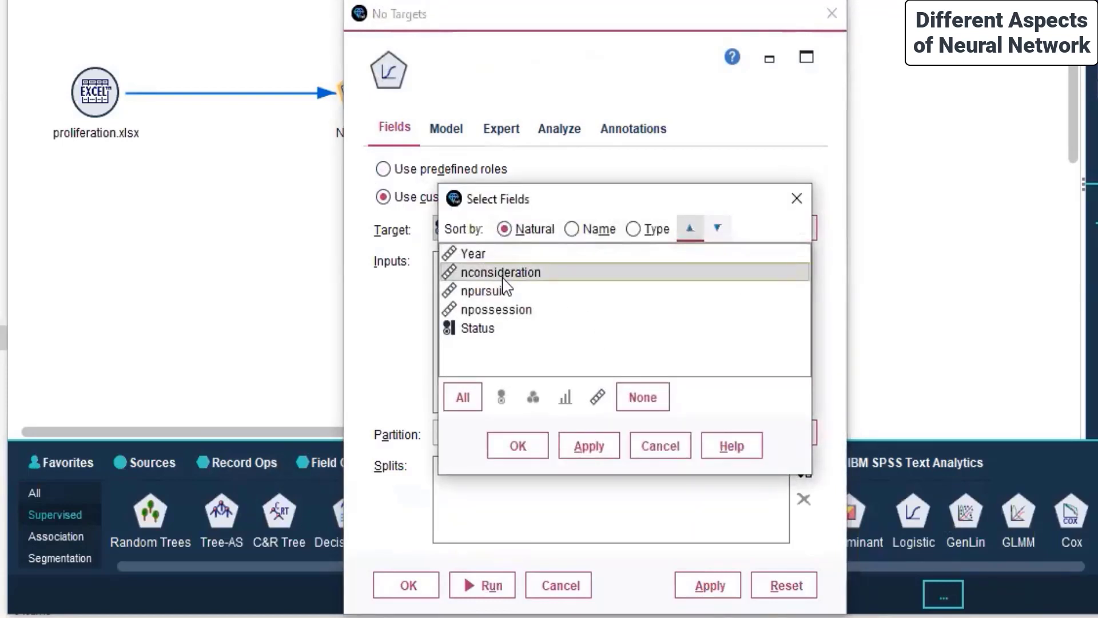
ctrl+click(510, 293)
ctrl+click(510, 311)
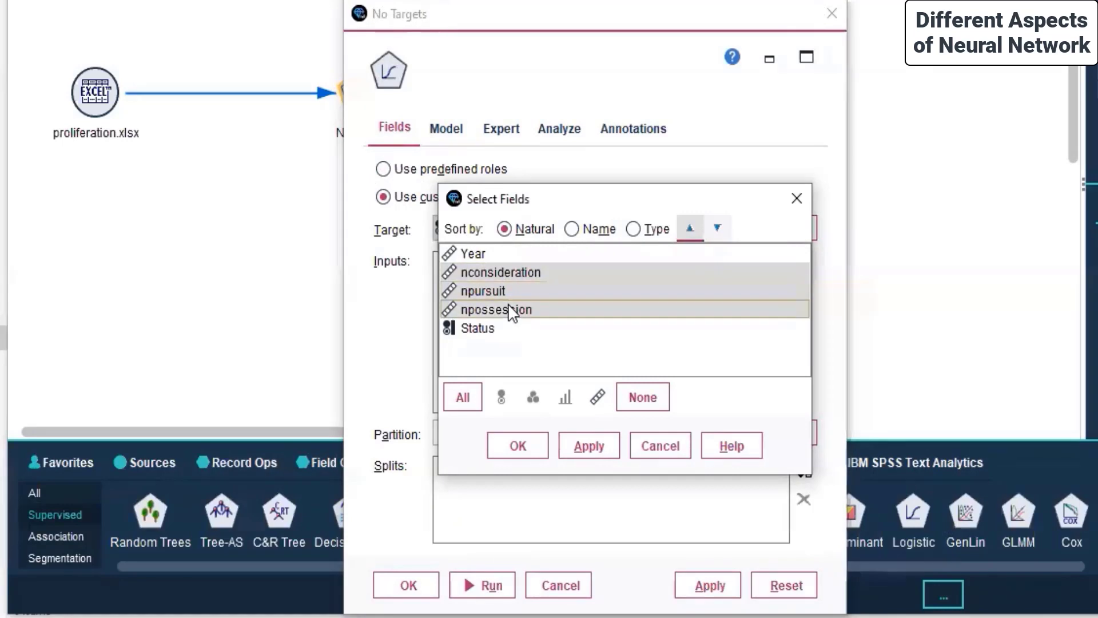
click(598, 447)
click(517, 445)
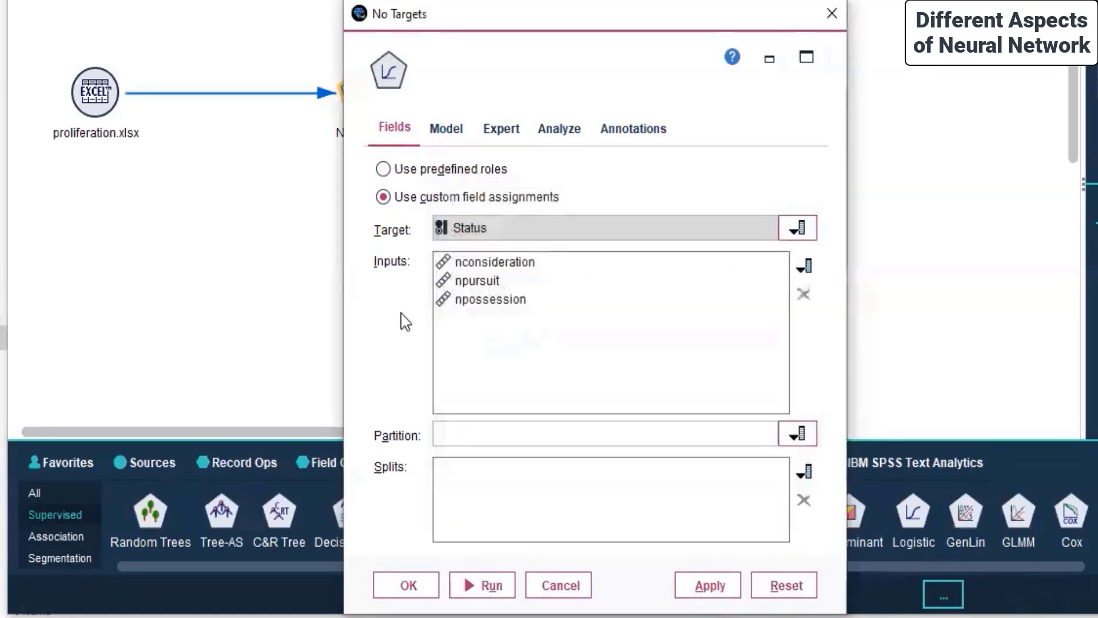
Set the partition field to none and try adding Year as a split field
click(798, 438)
click(608, 493)
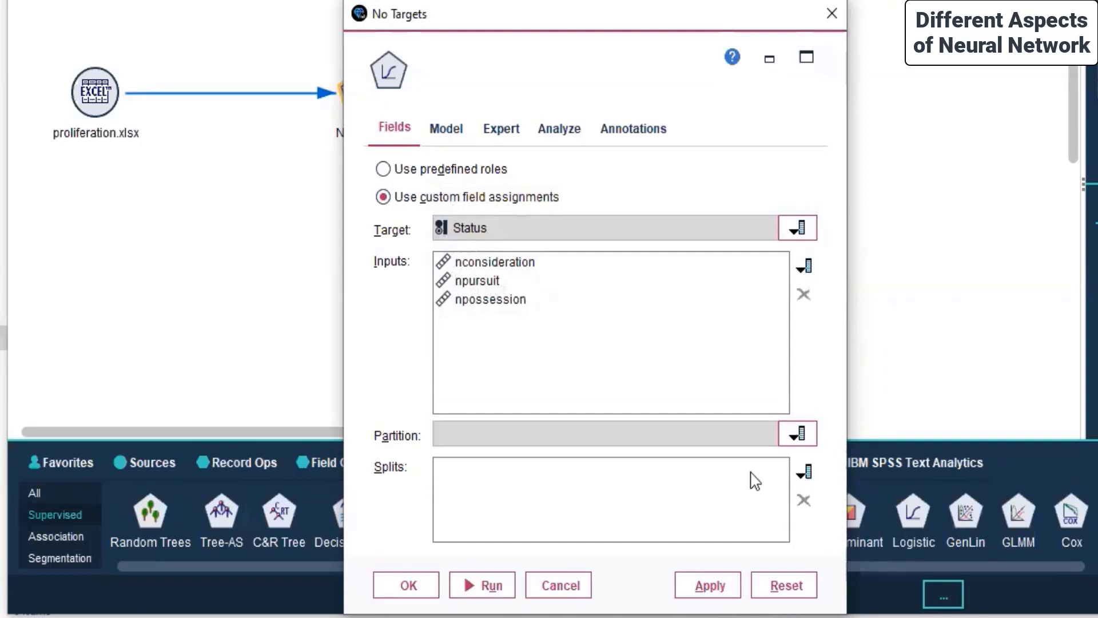
click(805, 473)
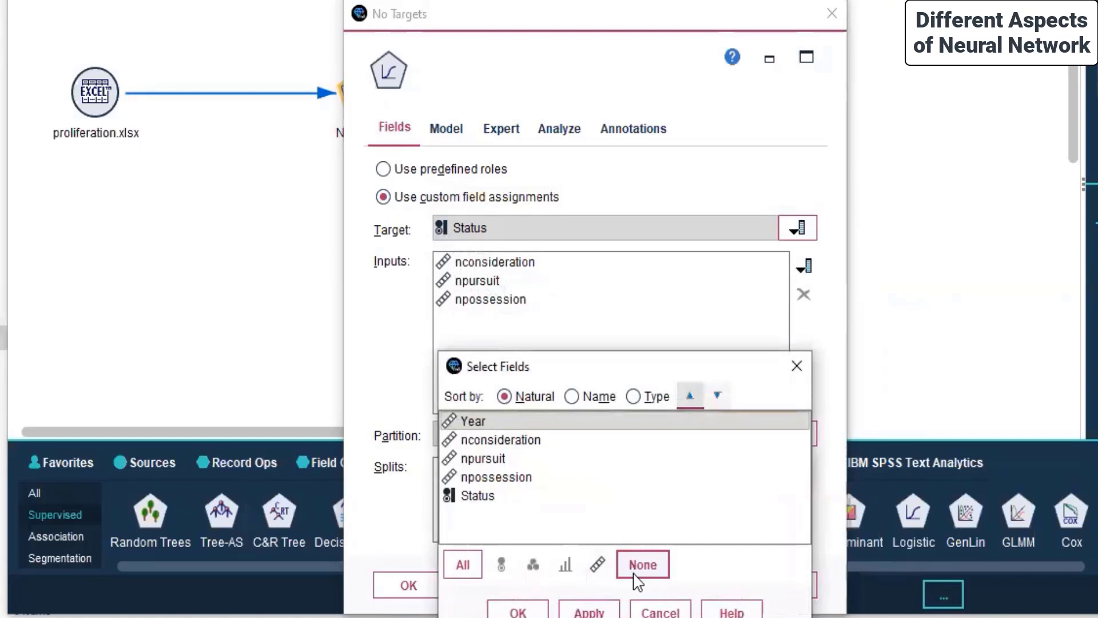
click(589, 611)
click(504, 611)
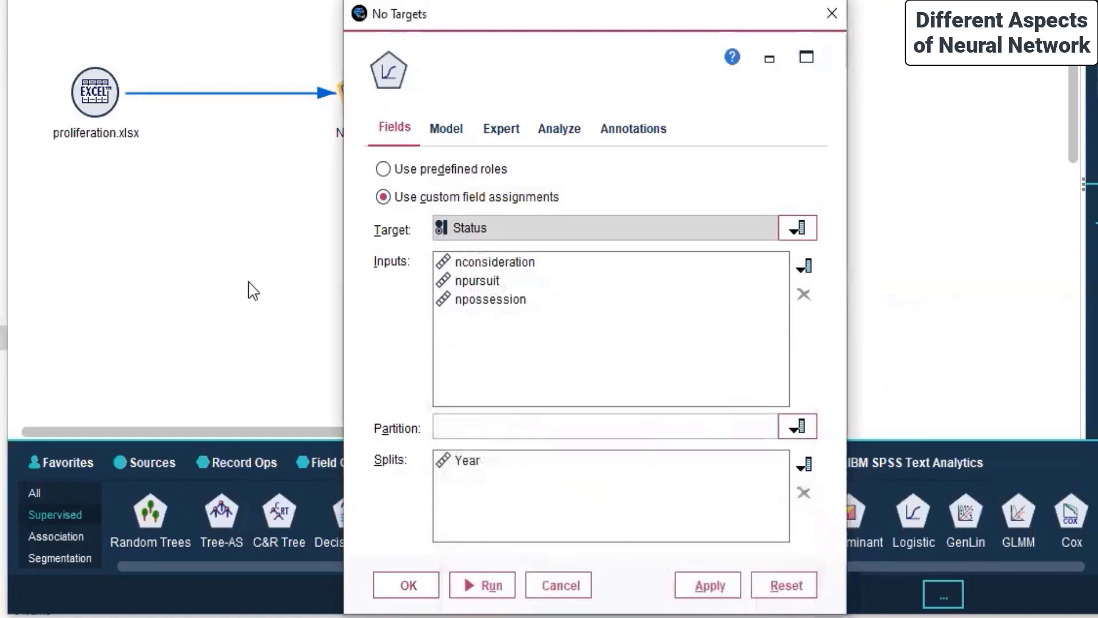
click(796, 430)
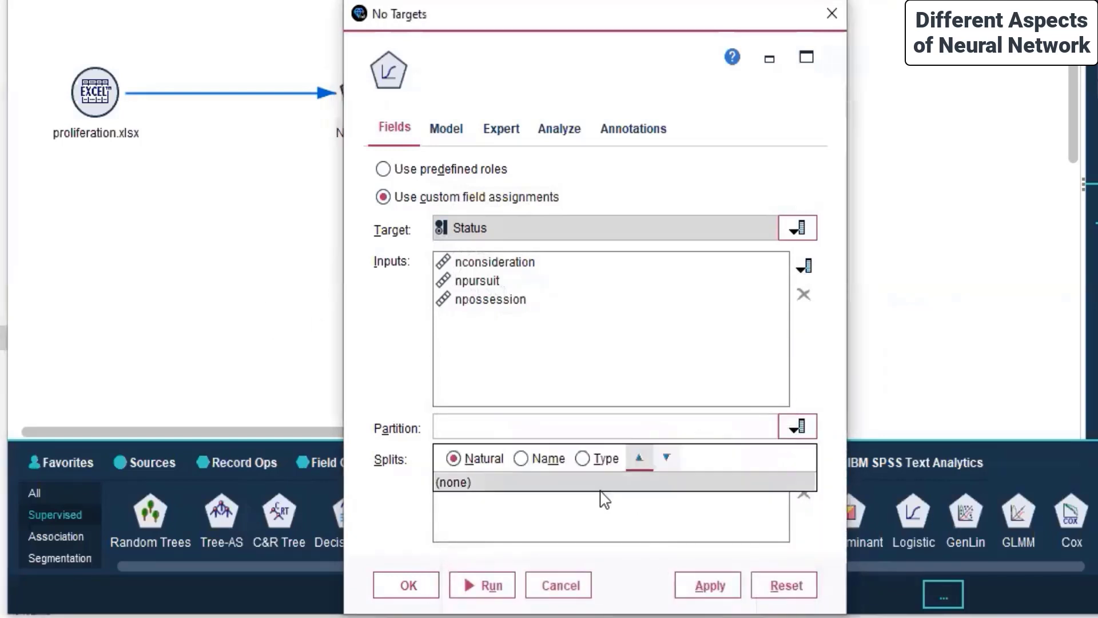
click(598, 486)
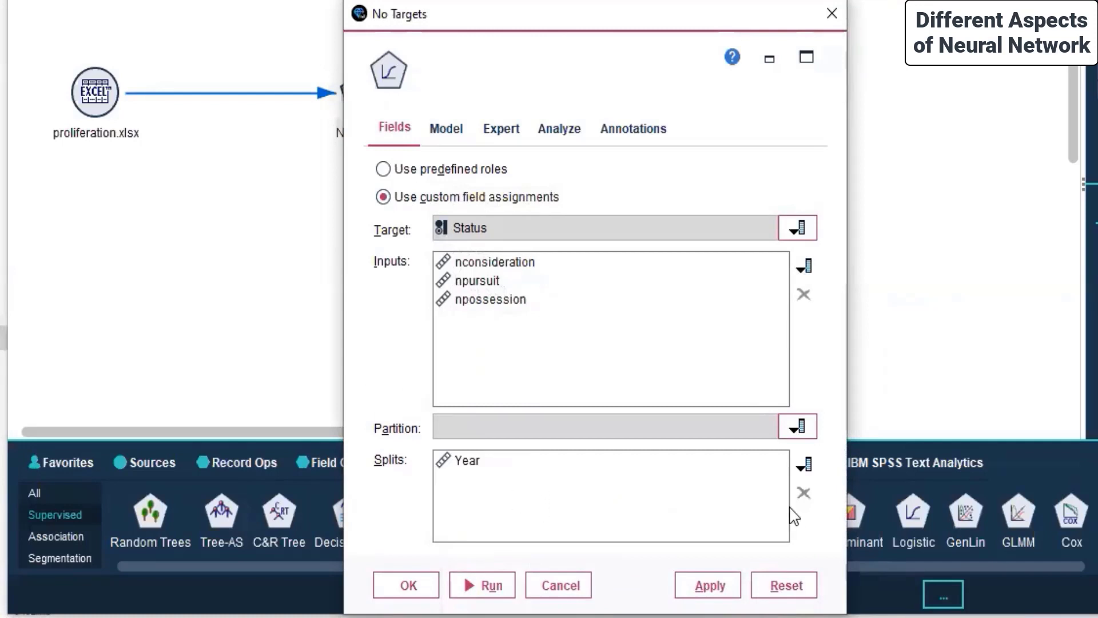
Remove Year from the split fields, check the model options, and accept the Logistic node's settings
click(559, 465)
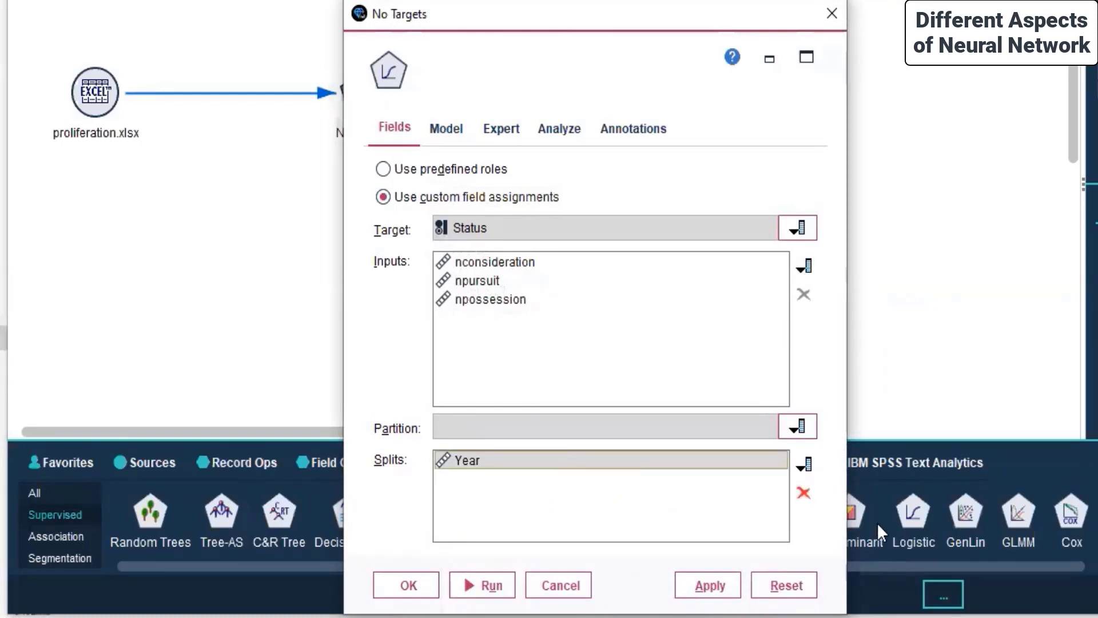
click(804, 497)
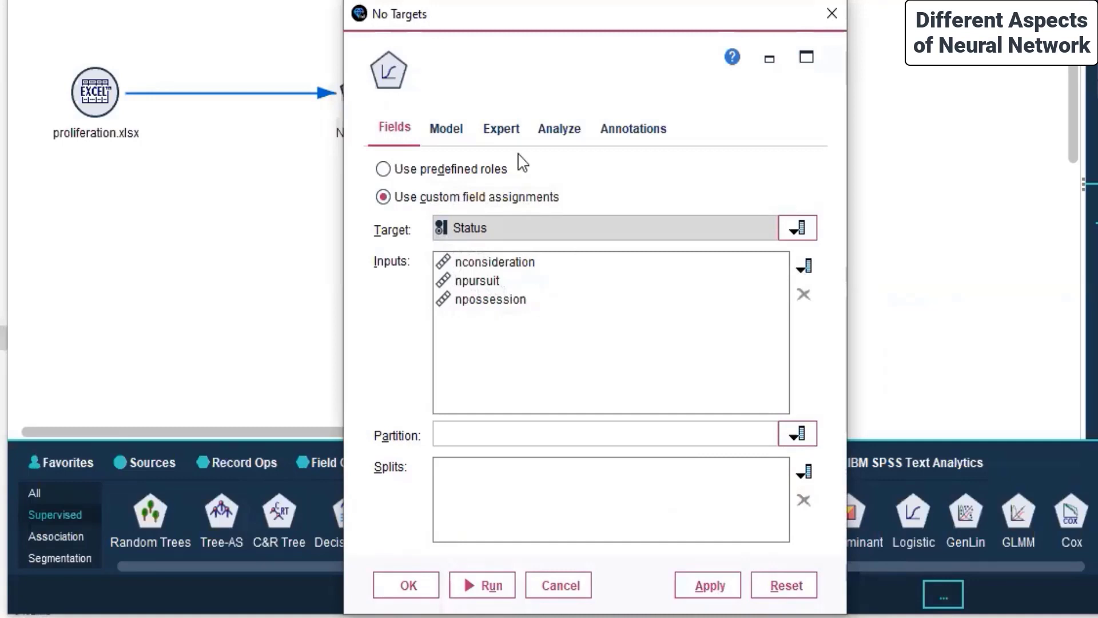
click(447, 132)
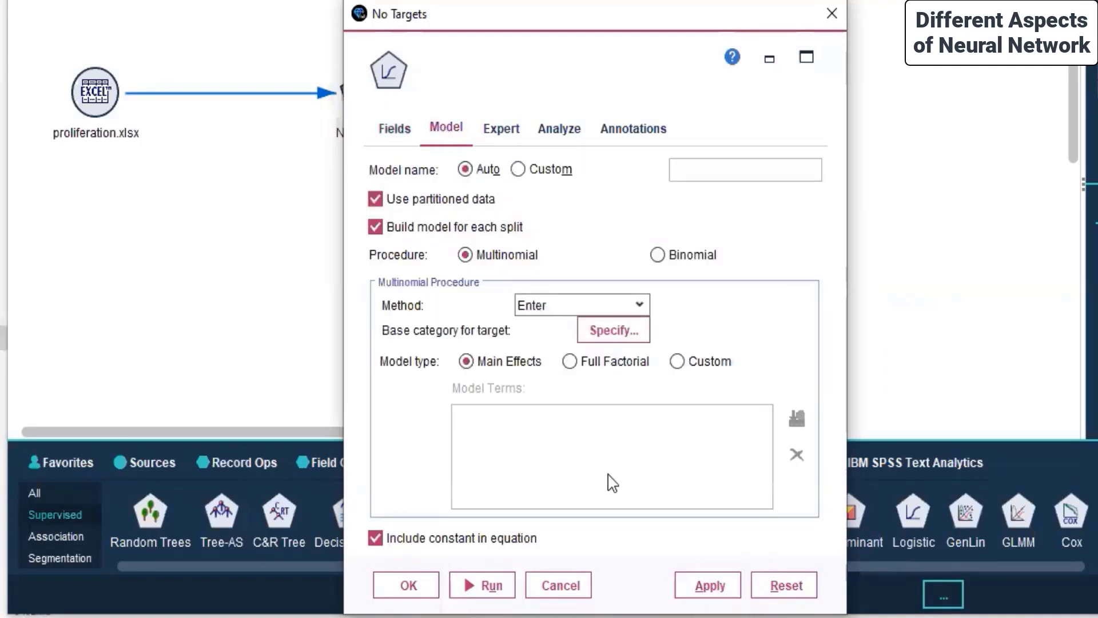
click(406, 586)
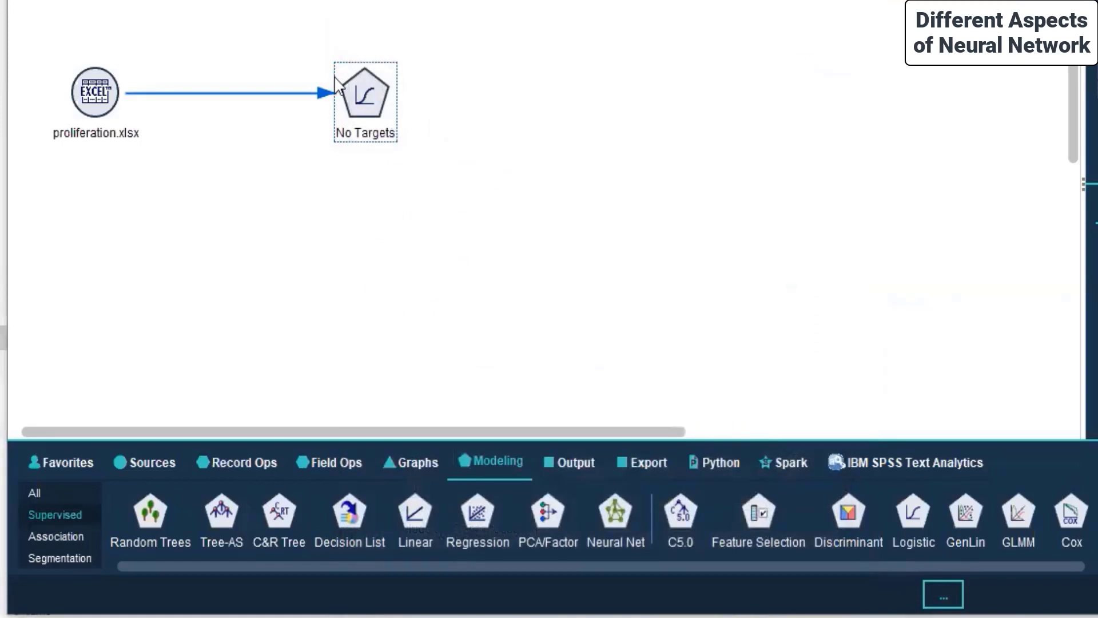
Reopen the Logistic node's settings and review its Fields, Expert, Analyze and Model options
right_click(364, 85)
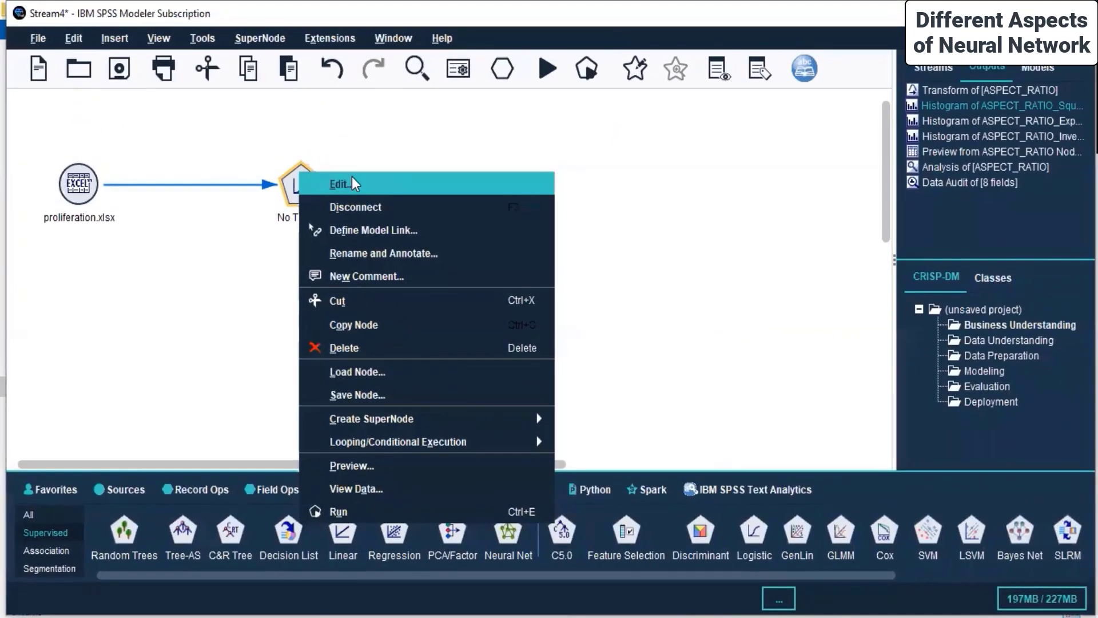
click(346, 180)
click(332, 216)
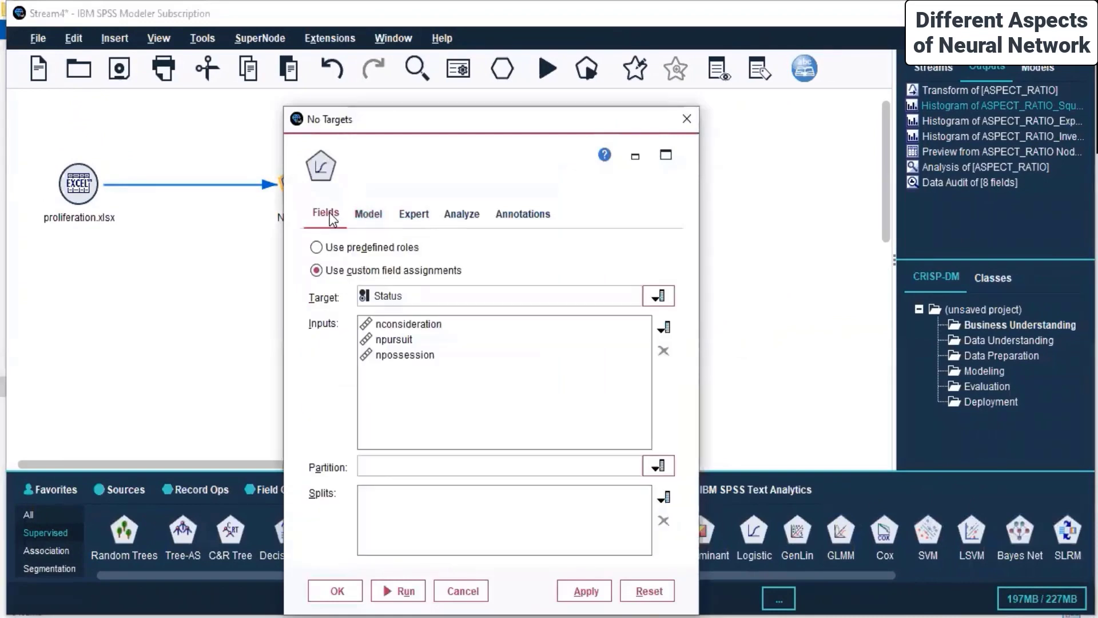
click(426, 216)
click(468, 216)
key(Tab)
key(space)
key(Tab)
key(space)
click(404, 217)
click(375, 214)
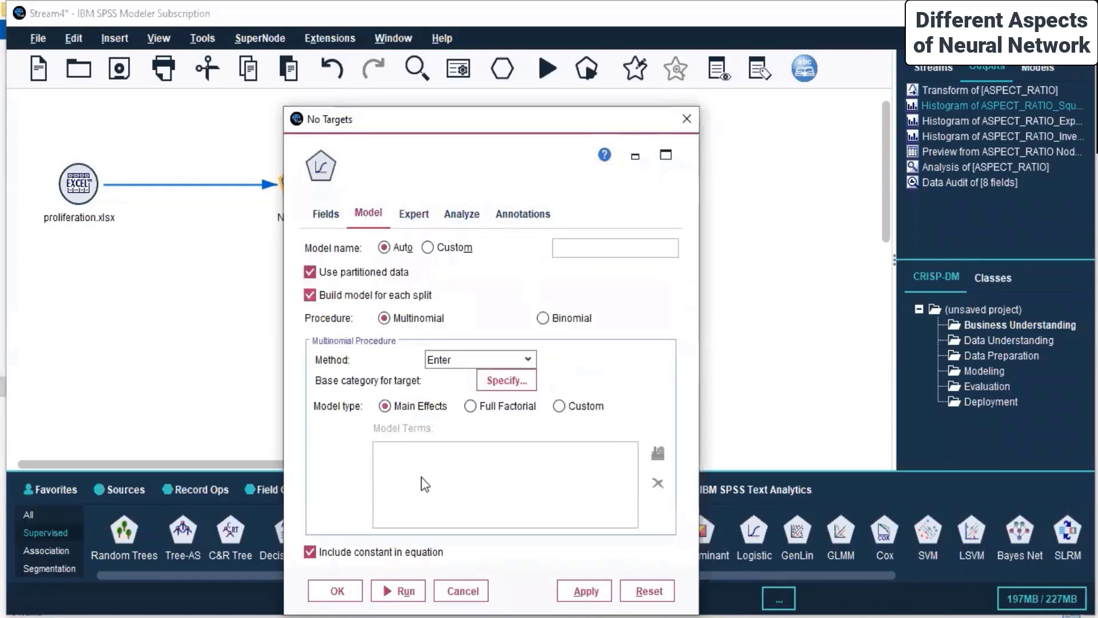
Check the target and input field assignments of the Logistic node and accept its settings
click(328, 215)
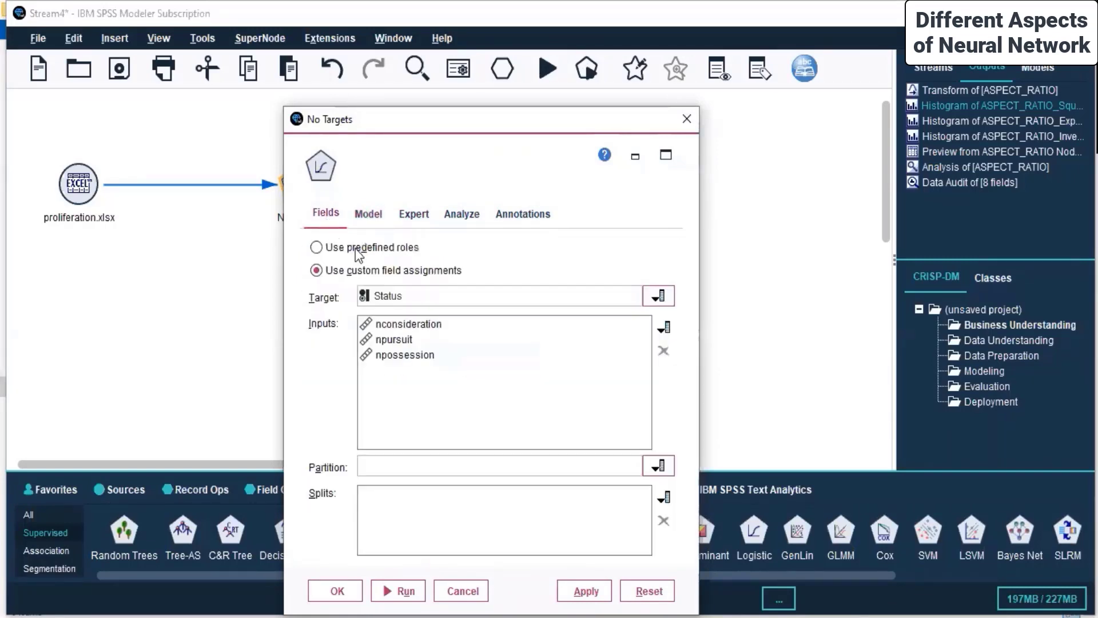
click(544, 301)
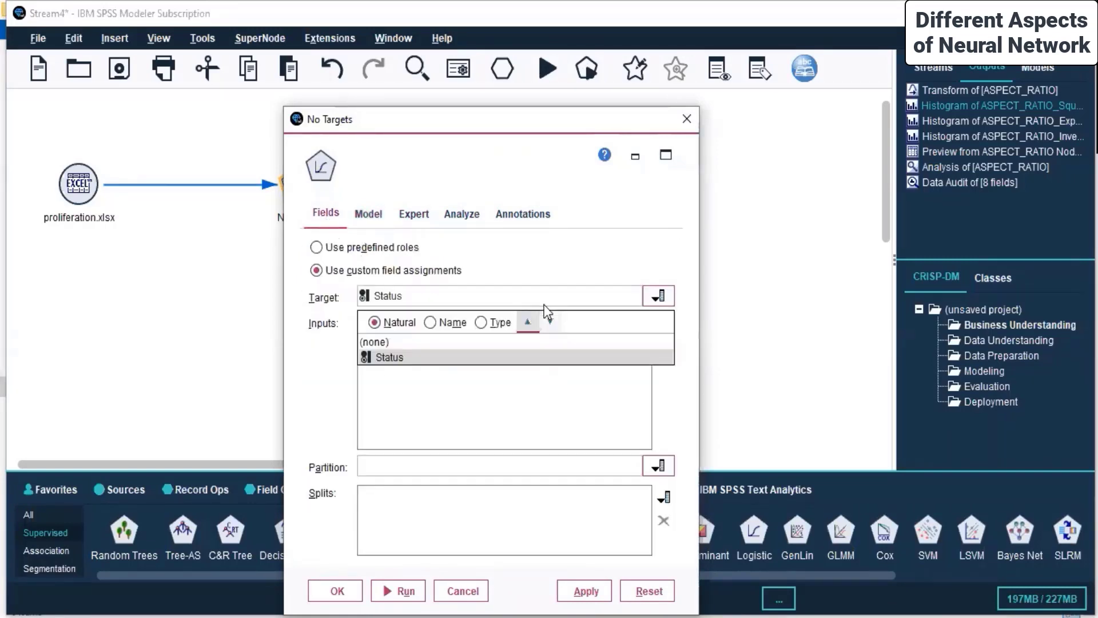
click(487, 325)
click(473, 294)
click(401, 355)
click(338, 591)
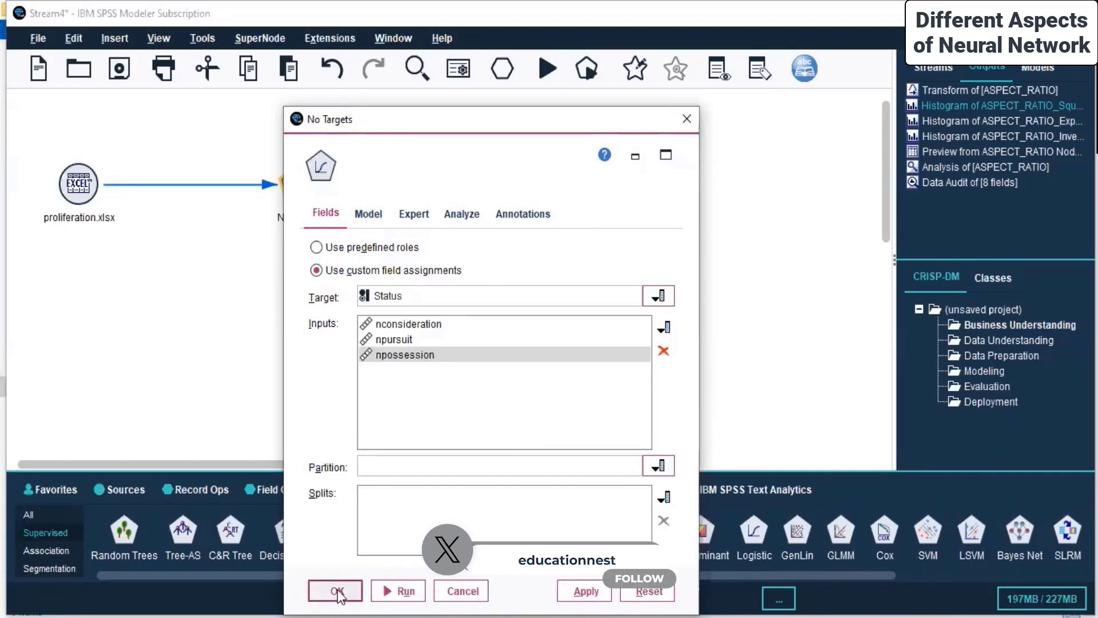
Read the field values in the types settings of the proliferation.xlsx source node and accept them
click(86, 184)
right_click(86, 184)
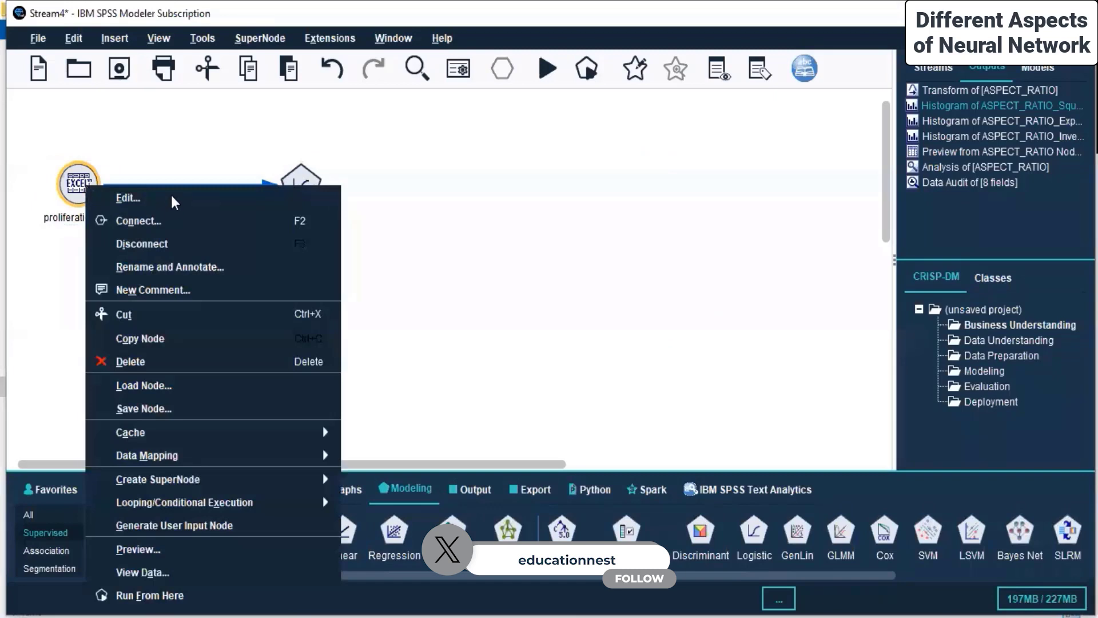
click(128, 198)
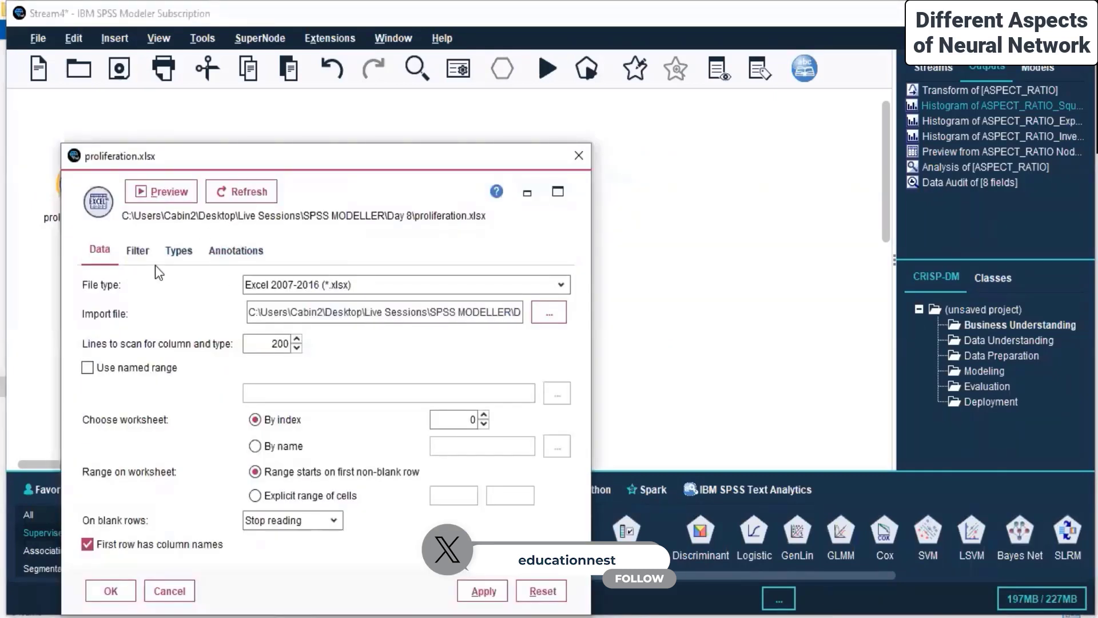
click(139, 253)
click(178, 252)
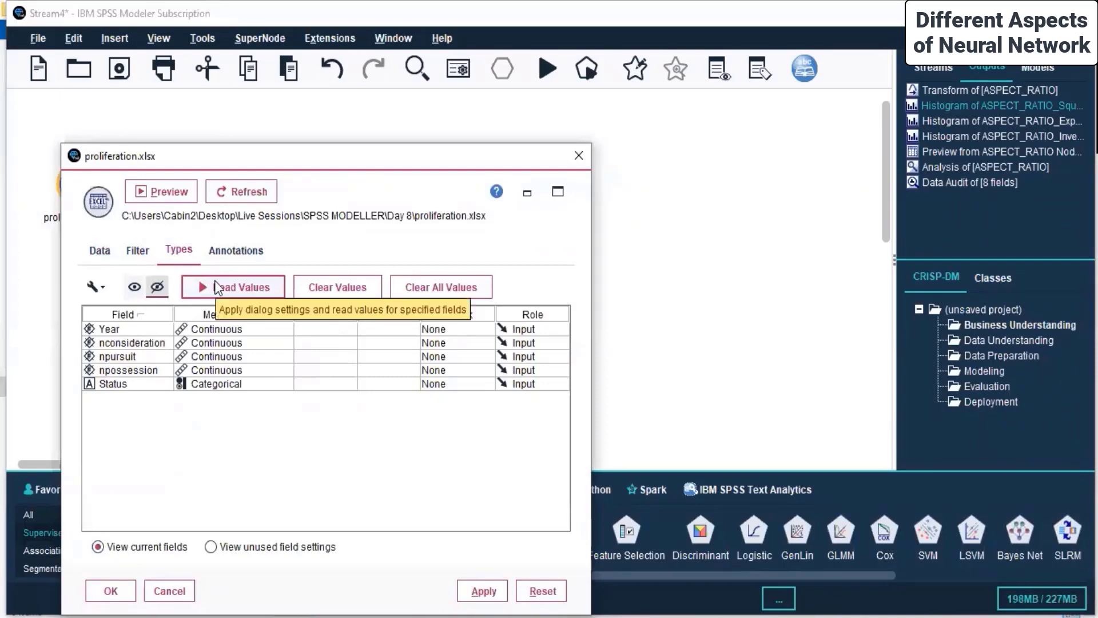
drag(328, 160, 644, 130)
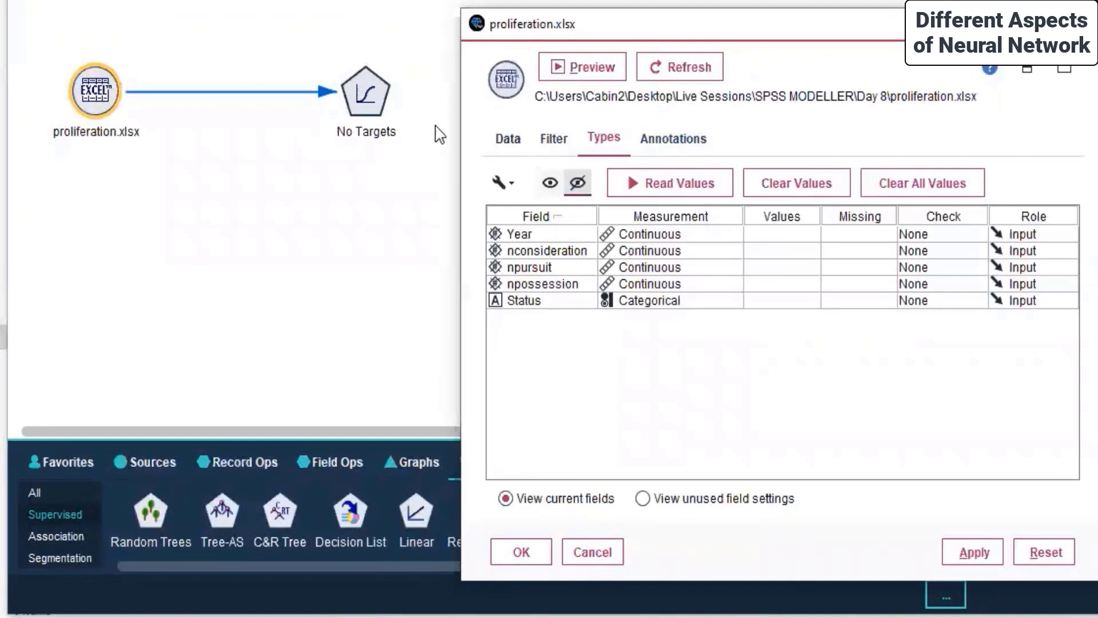
click(668, 189)
click(742, 340)
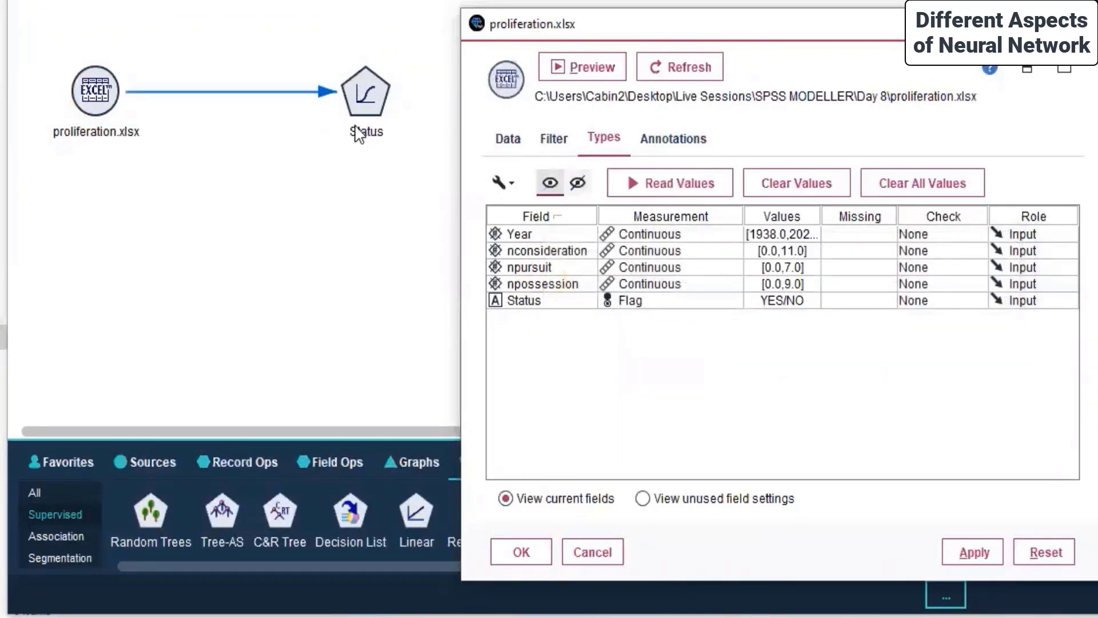
click(522, 553)
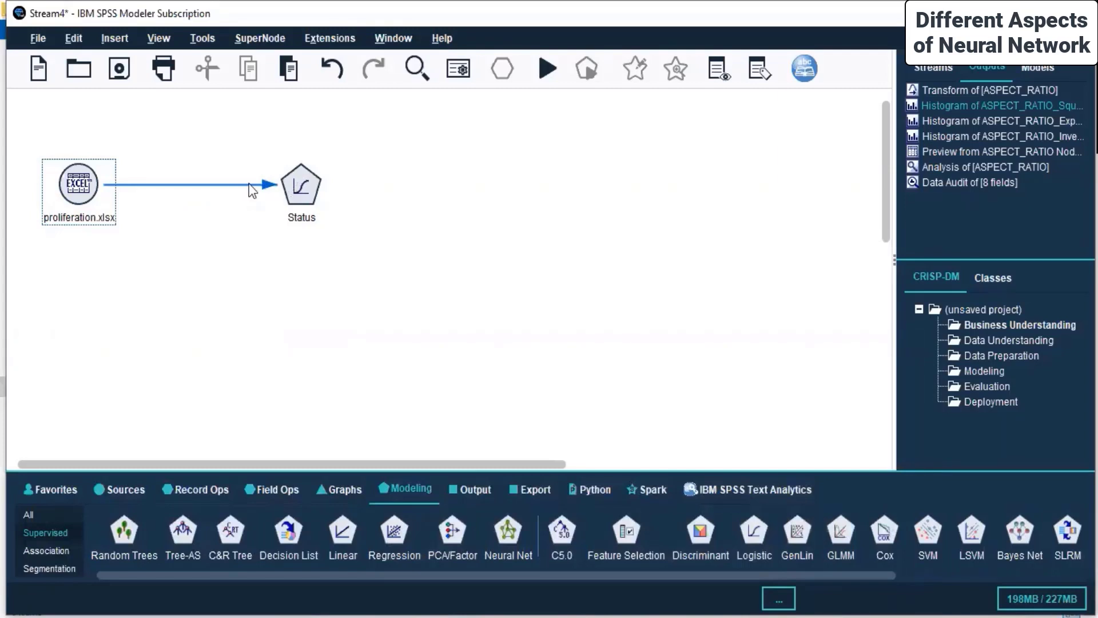
Move the Logistic node closer to the proliferation.xlsx source and run the stream from the source to build the Status model
drag(301, 191, 252, 190)
right_click(72, 182)
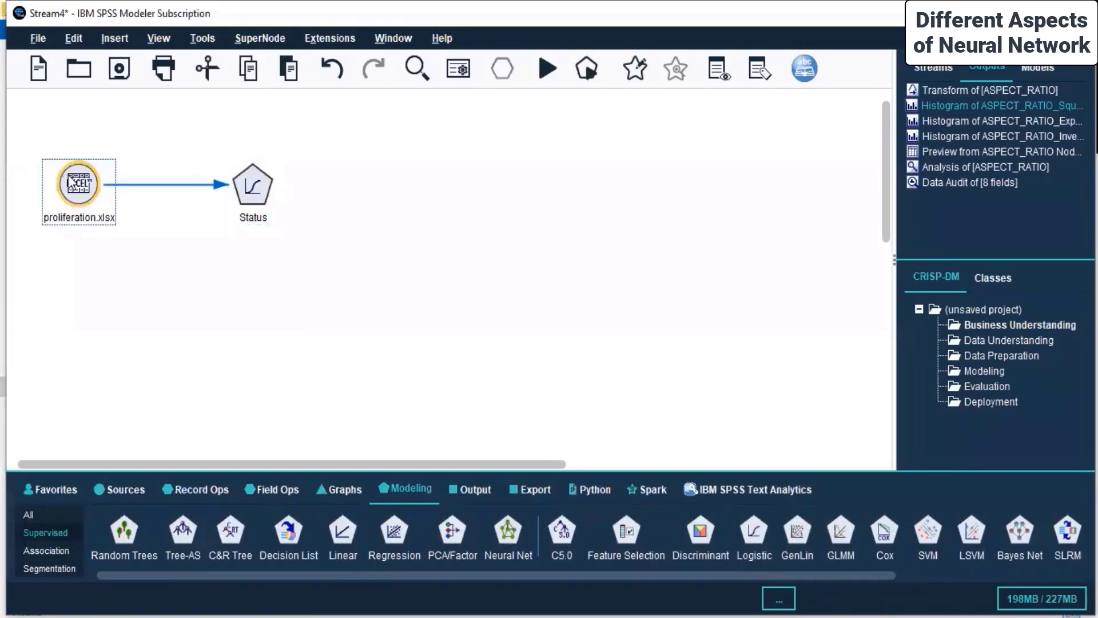
click(132, 585)
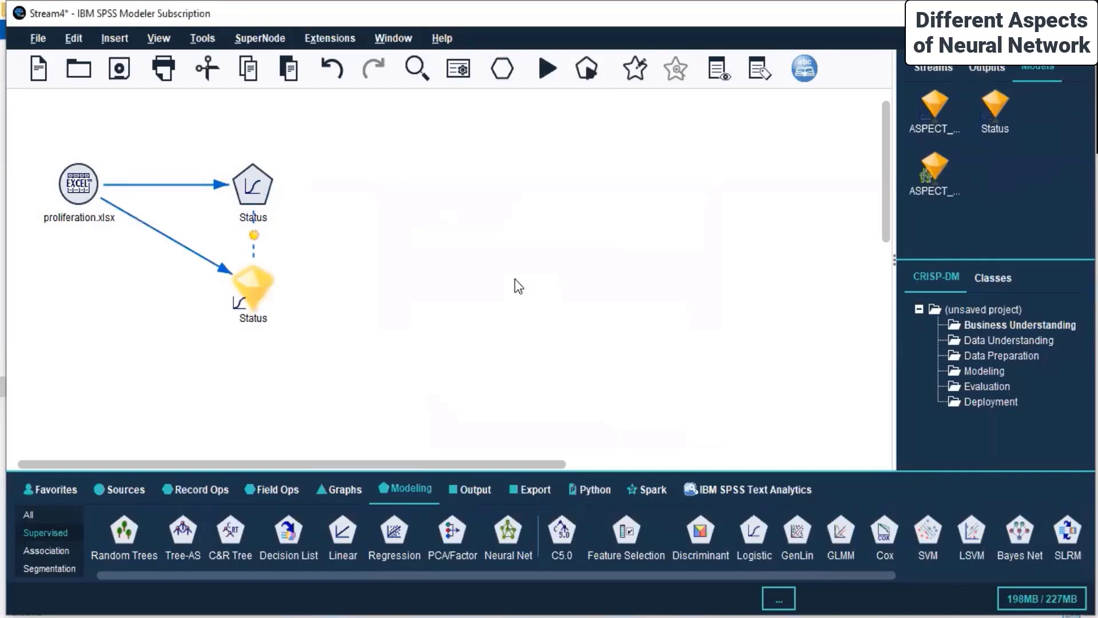
Preview the Status model nugget's predictions and probabilities, and close the preview table
right_click(245, 284)
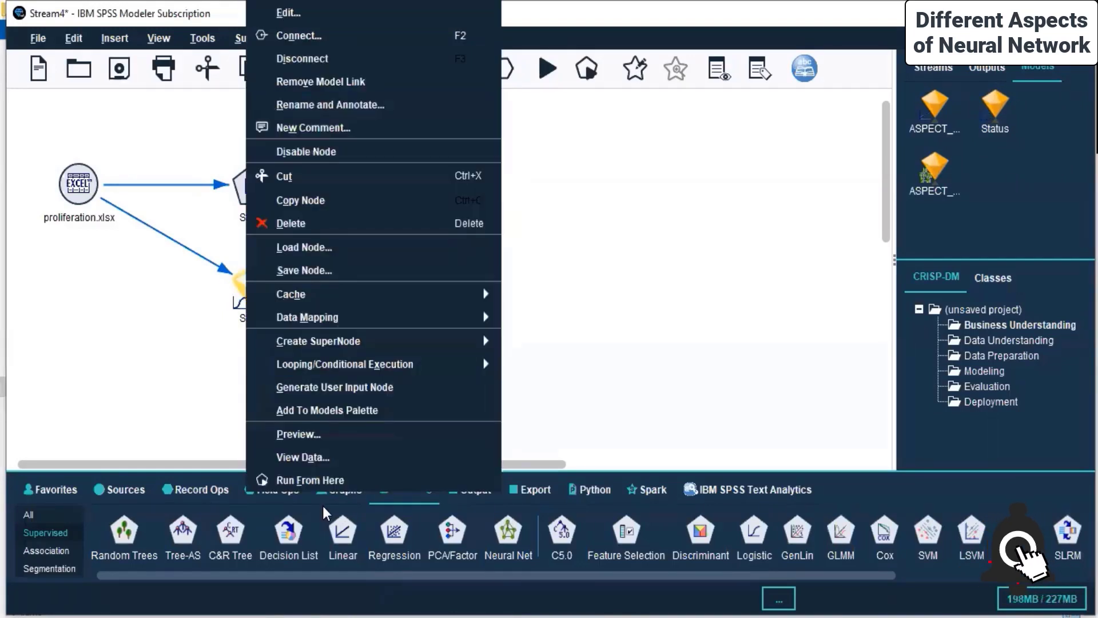
click(297, 434)
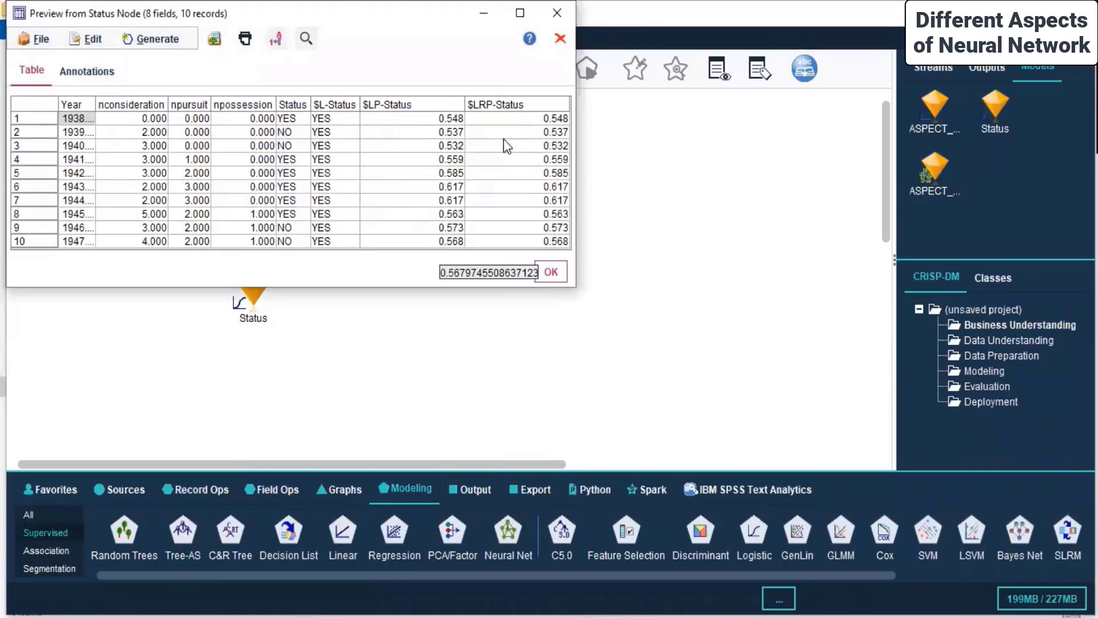
click(547, 272)
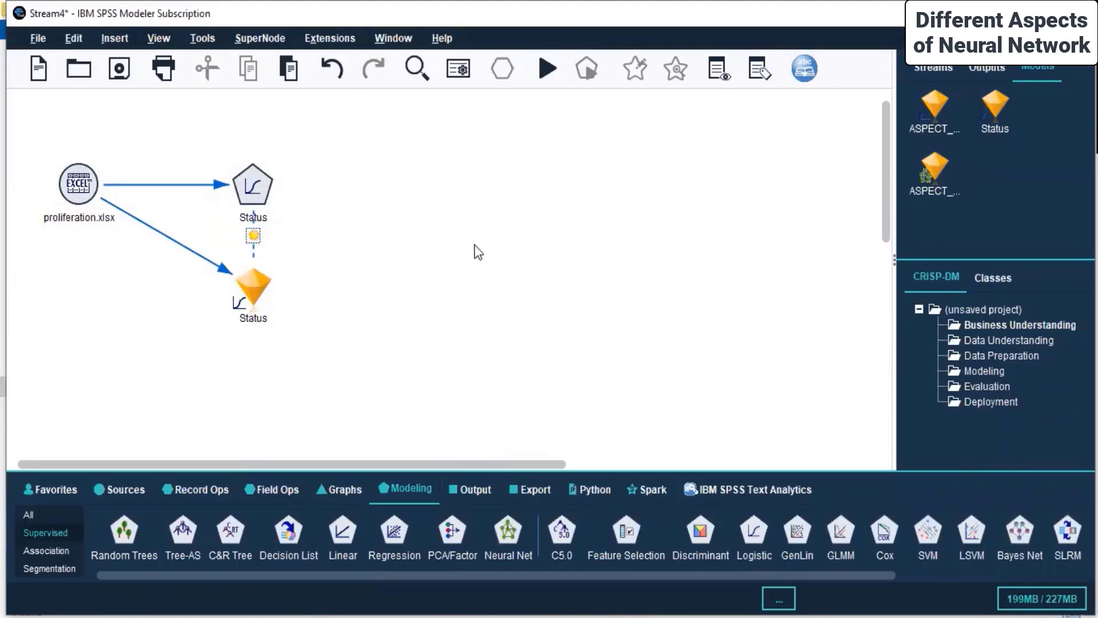
click(515, 487)
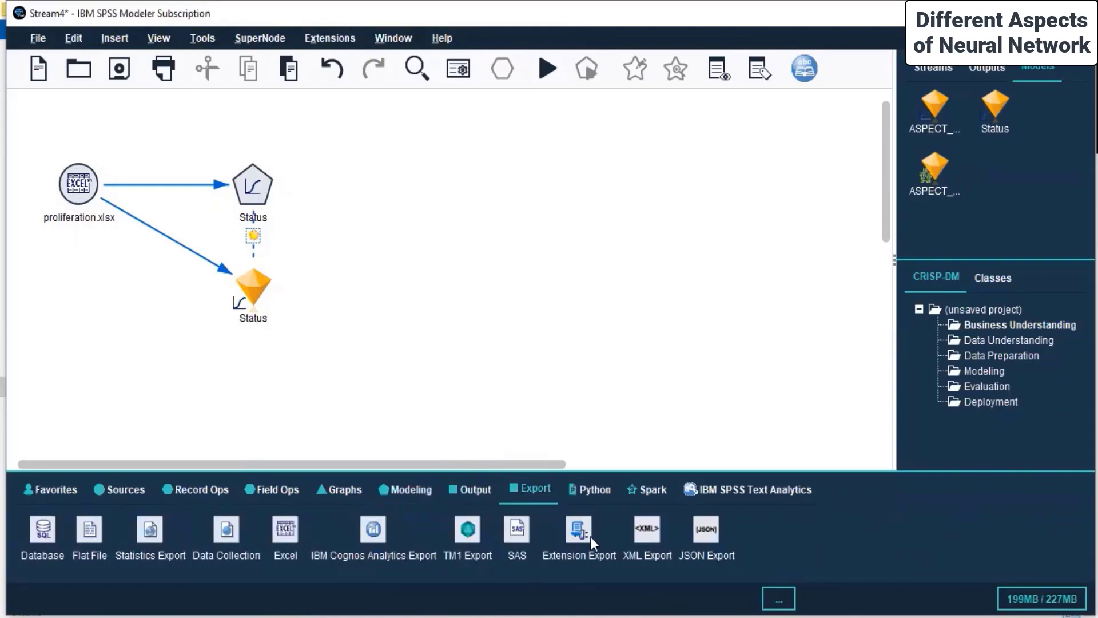
click(484, 488)
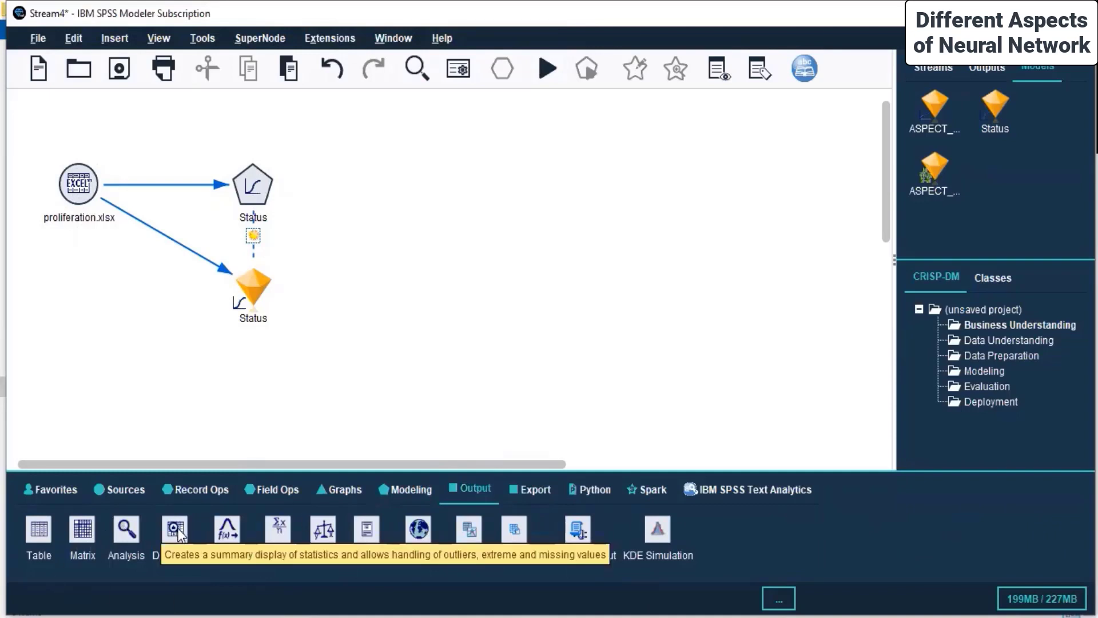
drag(173, 527, 360, 228)
key(ctrl+z)
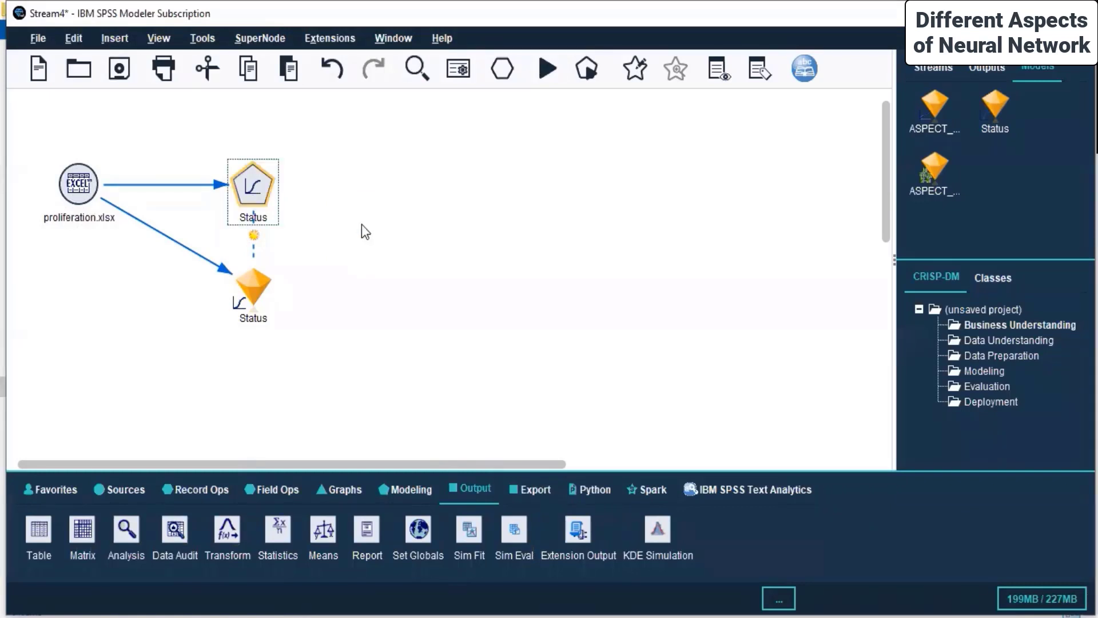
mouse_move(279, 531)
mouse_down()
mouse_move(218, 373)
mouse_move(272, 537)
mouse_up()
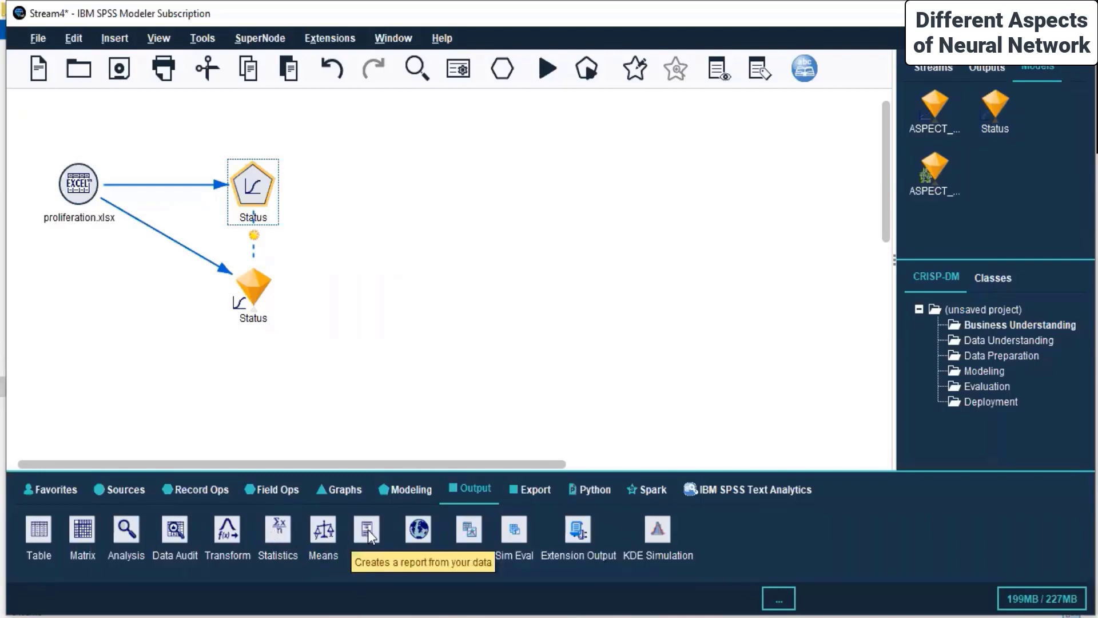
Place a Report node beside the Status model nugget and connect the nugget to it
drag(369, 530, 366, 290)
click(255, 280)
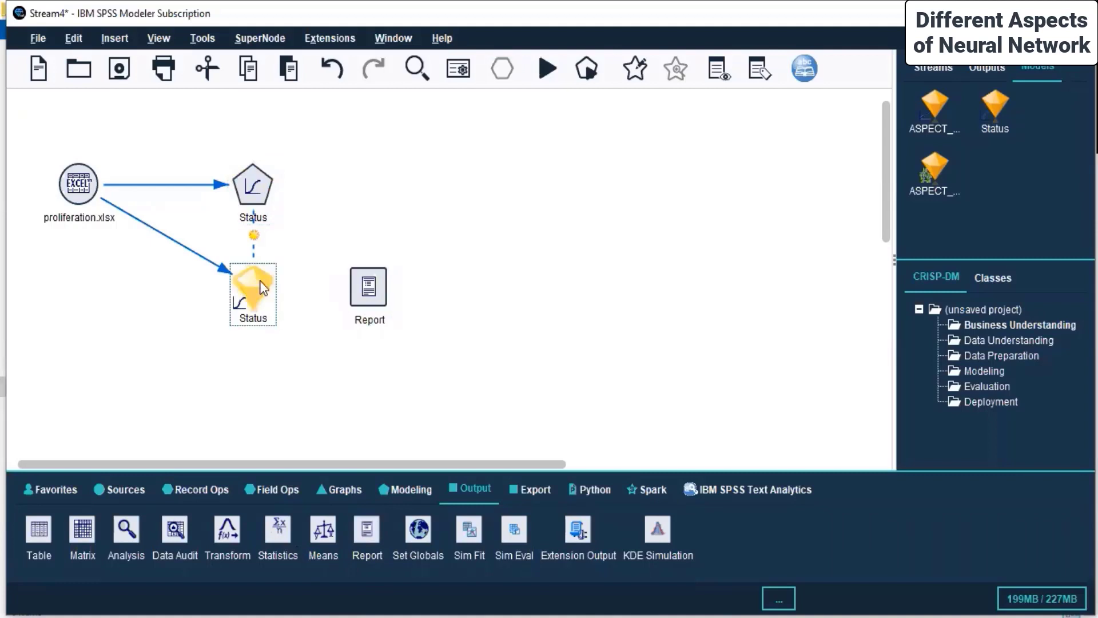
right_click(260, 280)
click(348, 33)
click(368, 290)
click(368, 290)
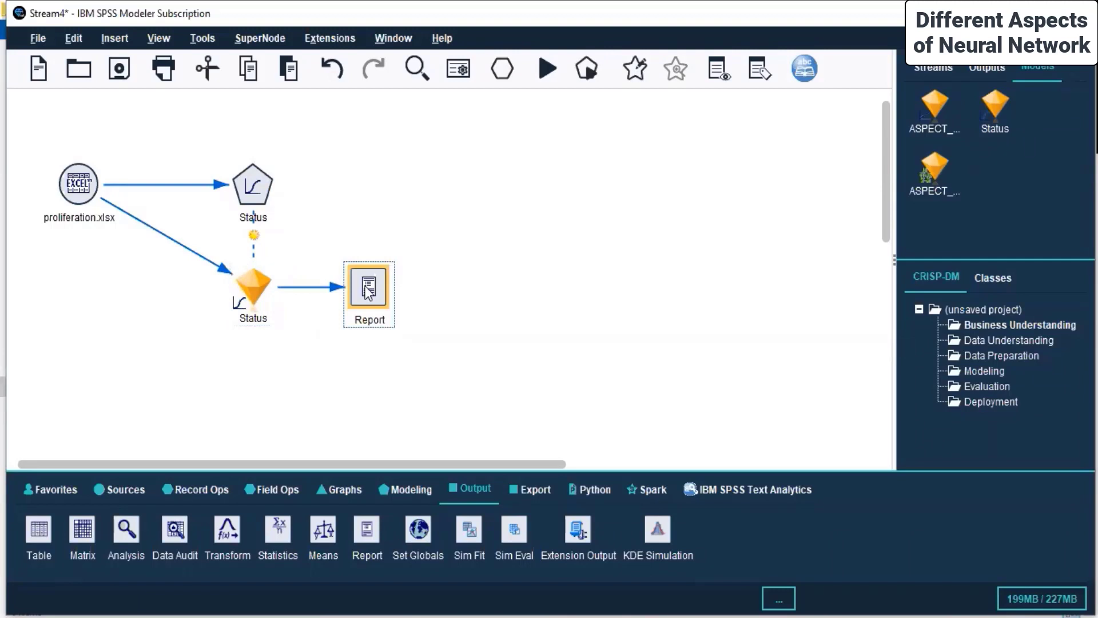
Run the Report node to check its output and annotations, and delete the node from the stream
right_click(367, 286)
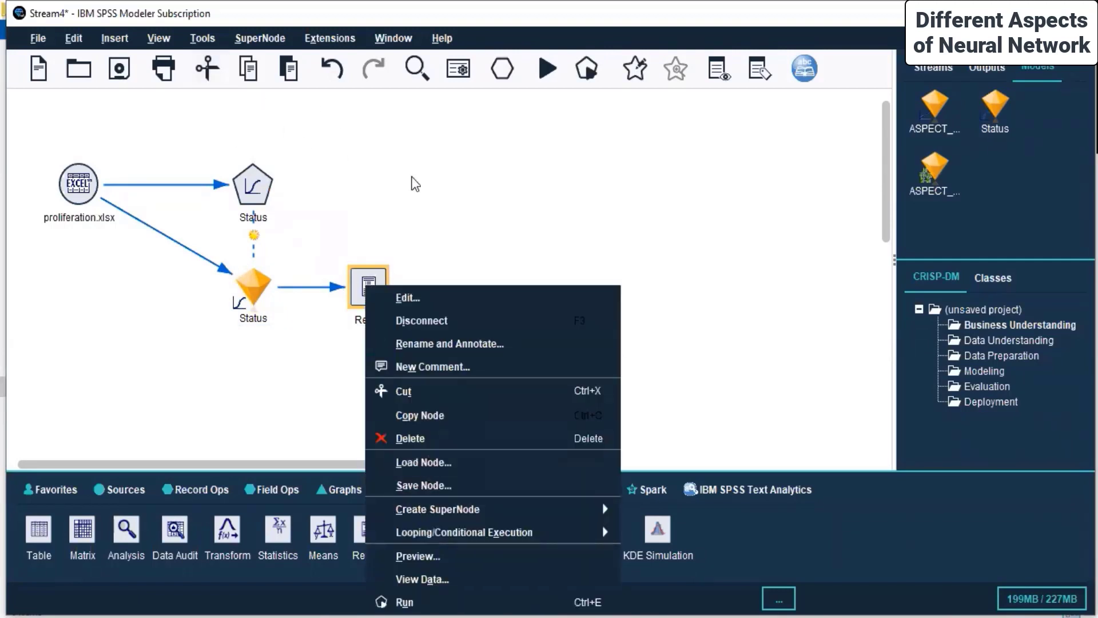
click(422, 601)
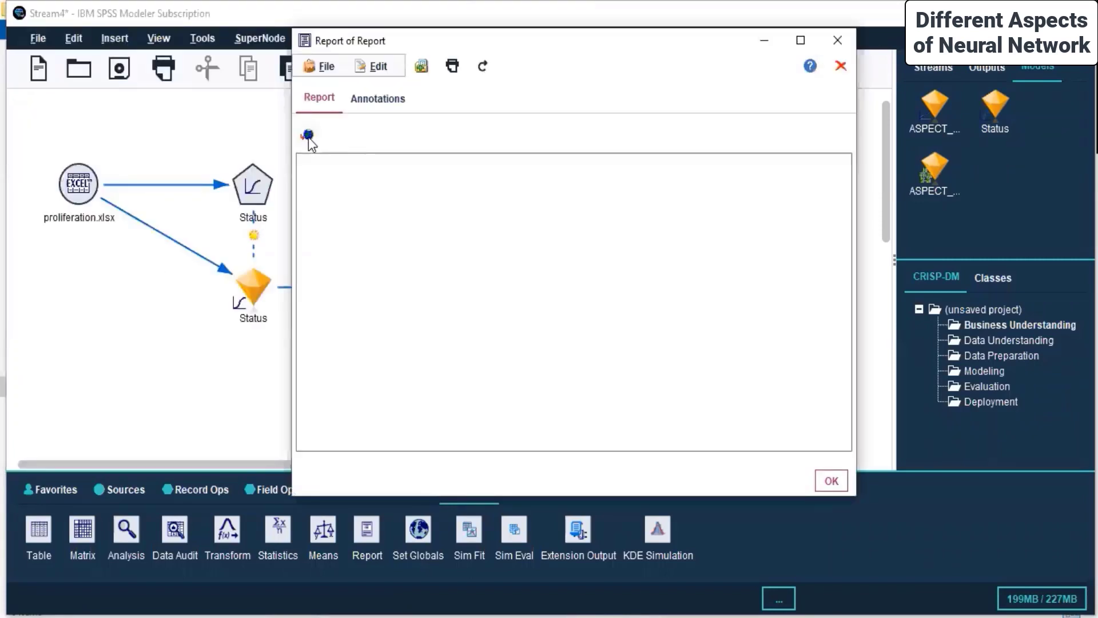
click(377, 100)
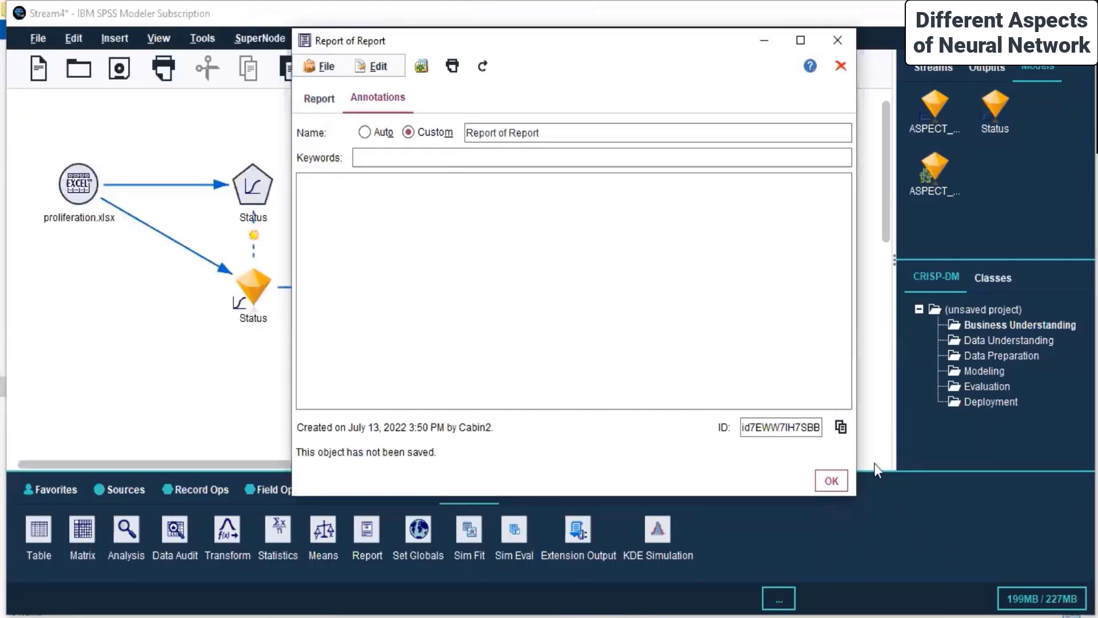
click(832, 480)
click(368, 282)
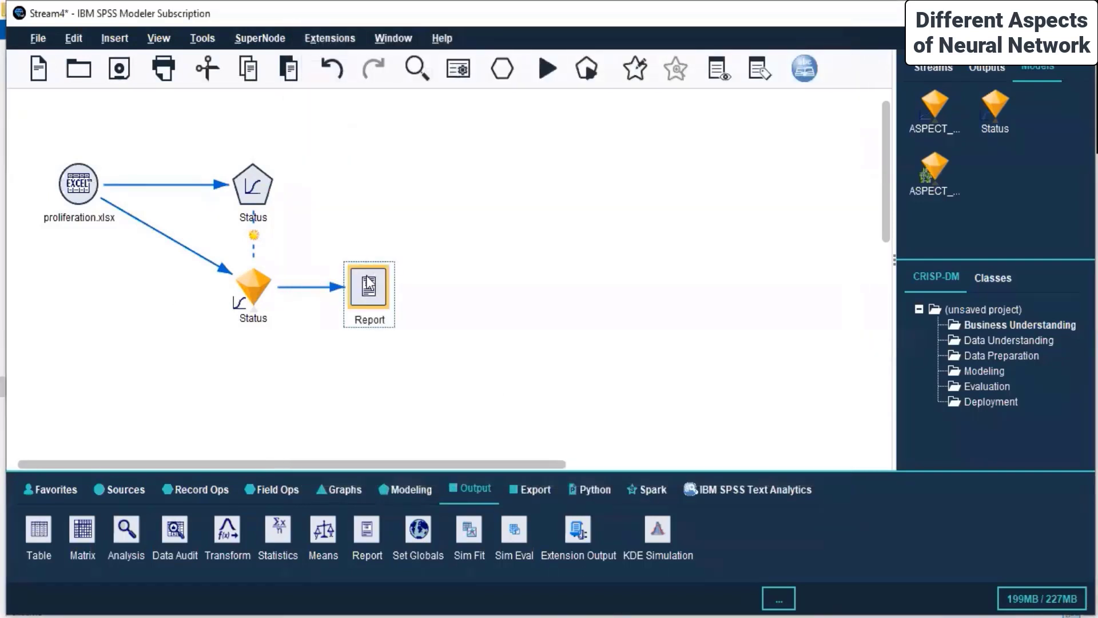
key(Delete)
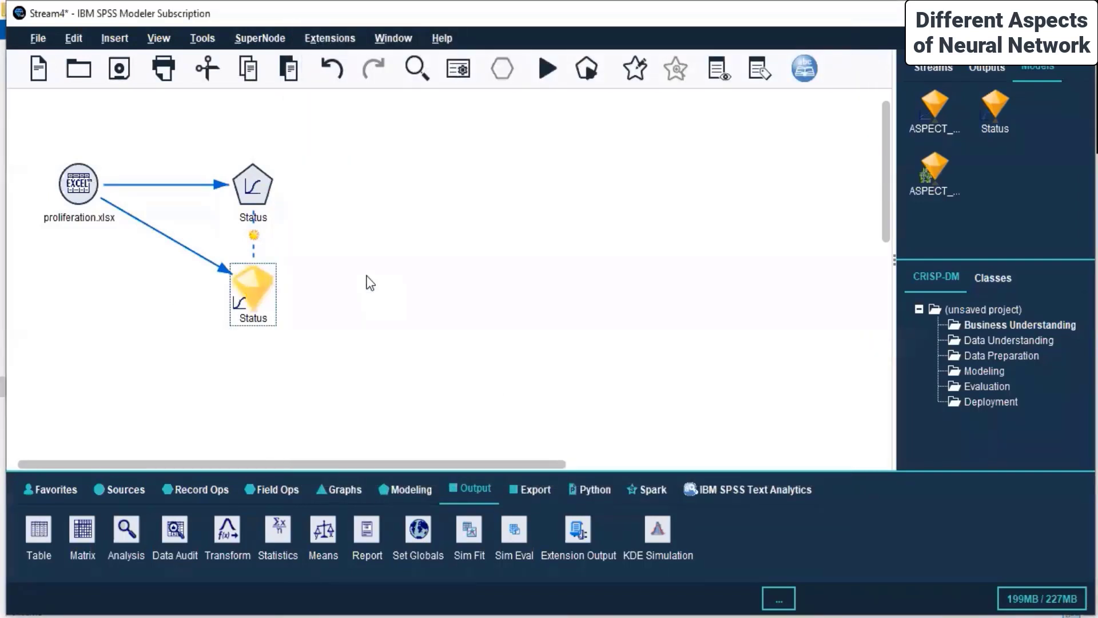
Place an Analysis node beside the Status model nugget and connect the nugget to it
click(408, 245)
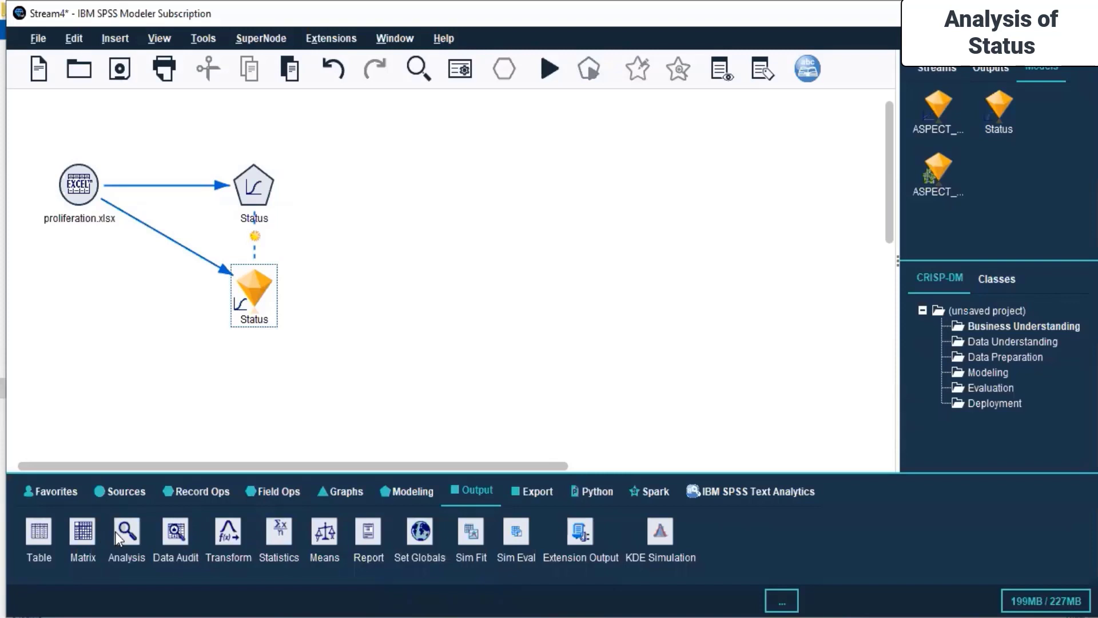
drag(369, 289, 366, 292)
click(253, 292)
right_click(253, 291)
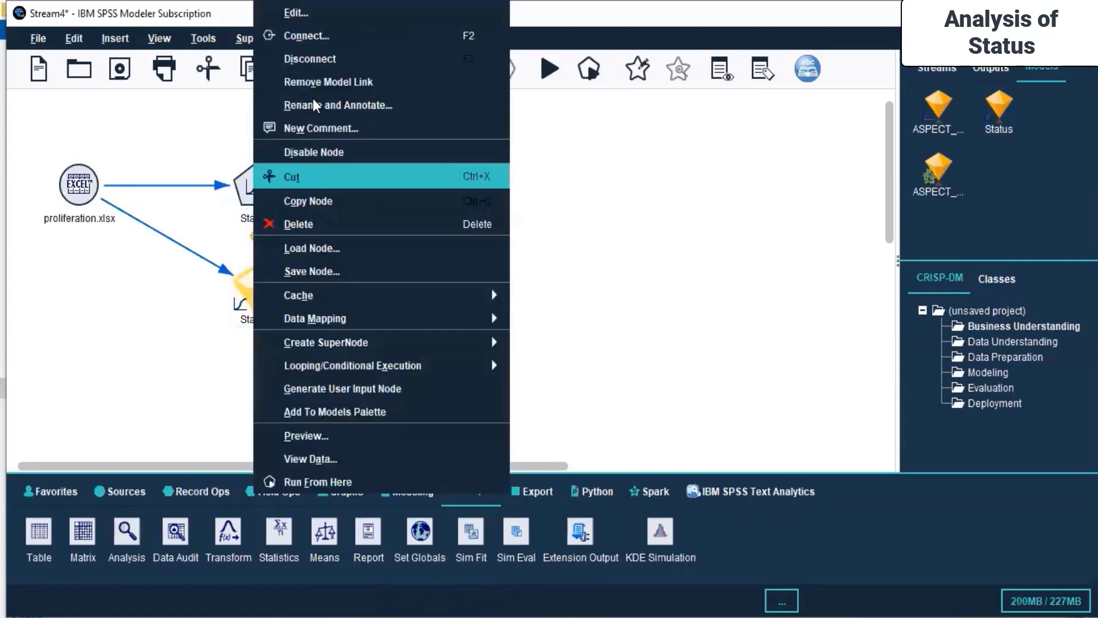
click(307, 36)
click(356, 297)
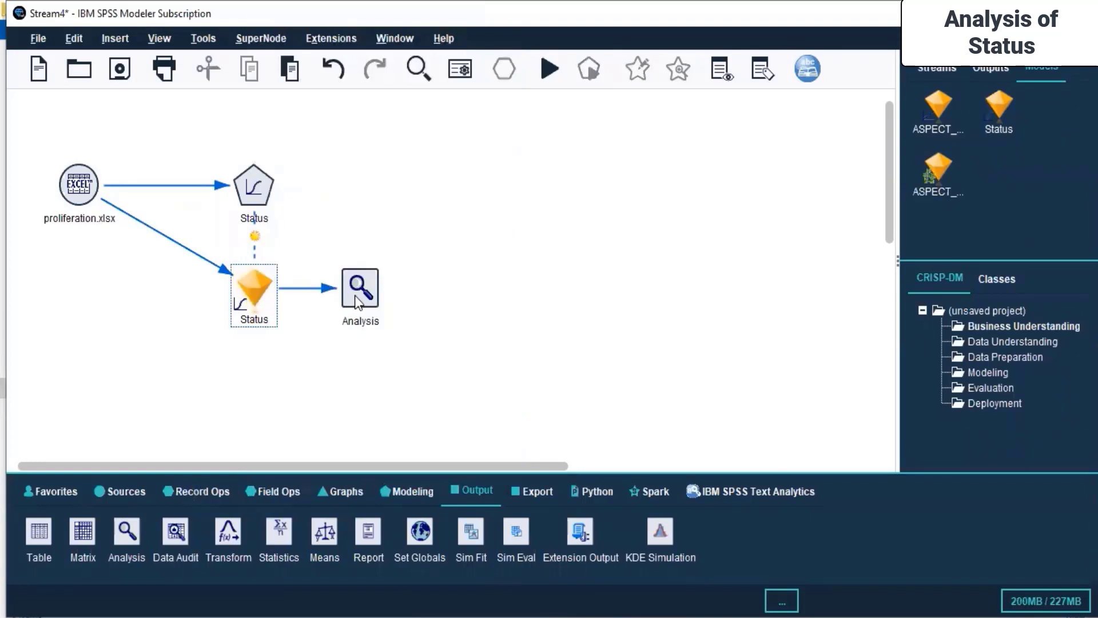
Run the Analysis node, review the comparison of predicted and actual Status, and close the output
right_click(355, 295)
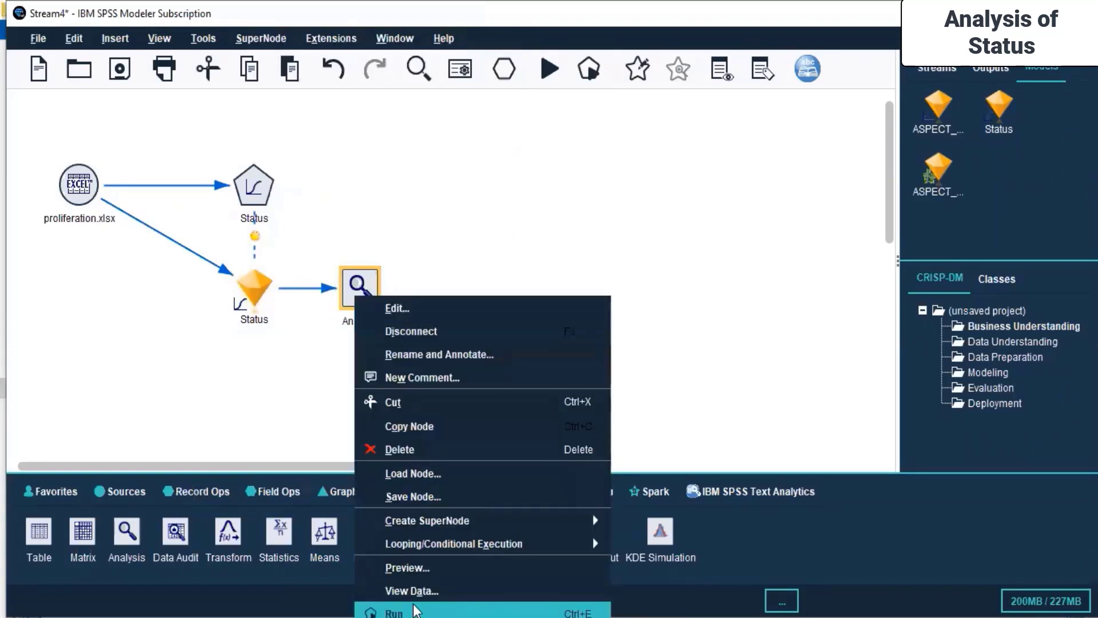
click(416, 611)
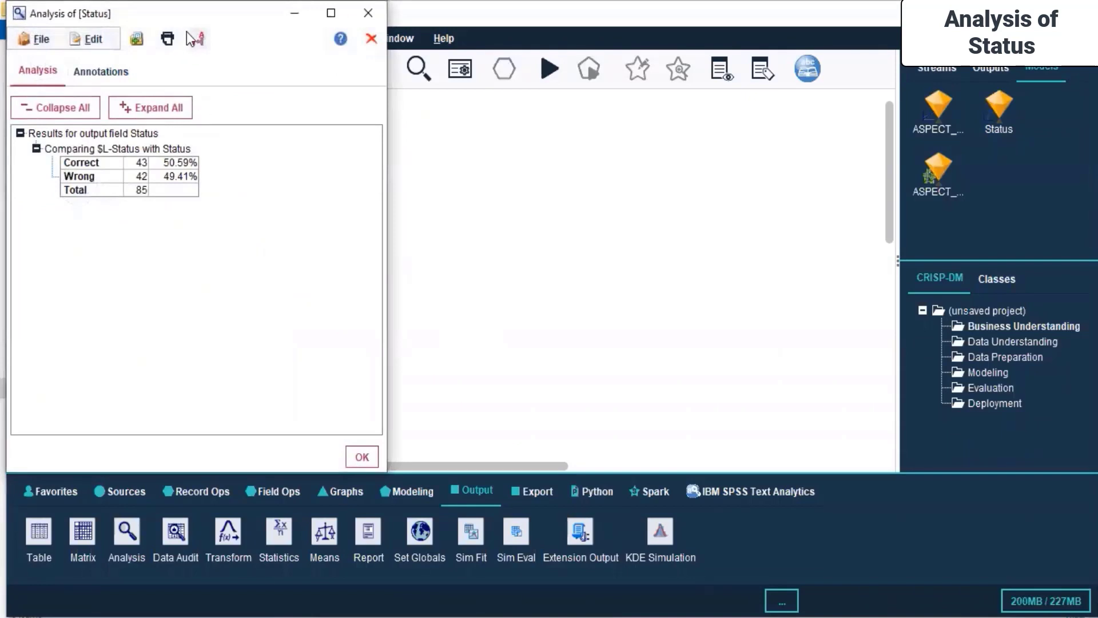
drag(187, 13, 667, 70)
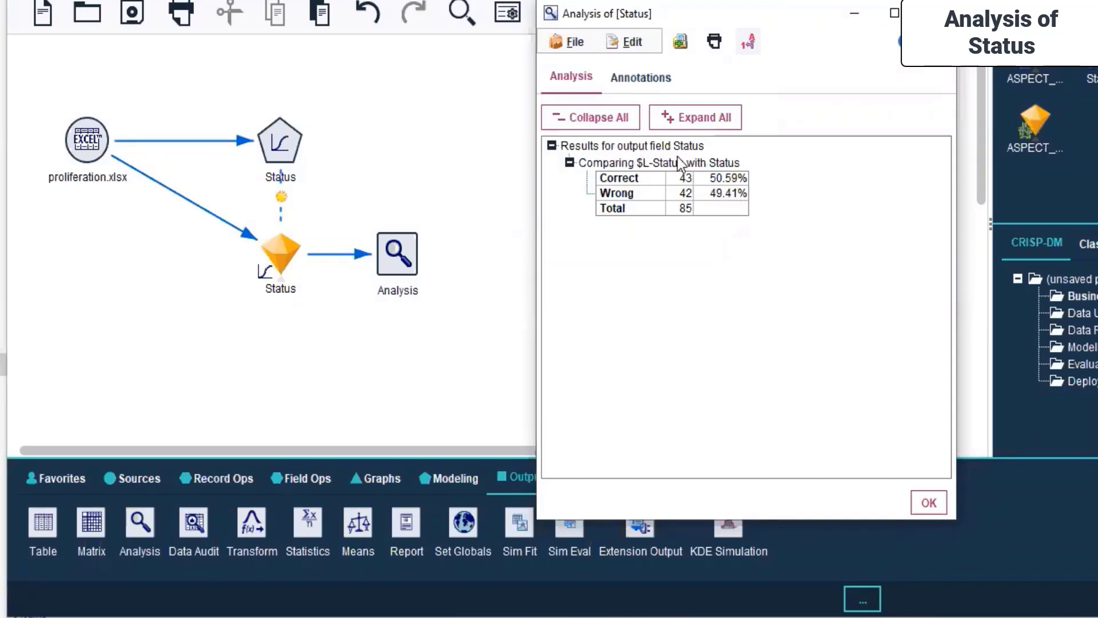
click(634, 77)
click(582, 78)
click(930, 507)
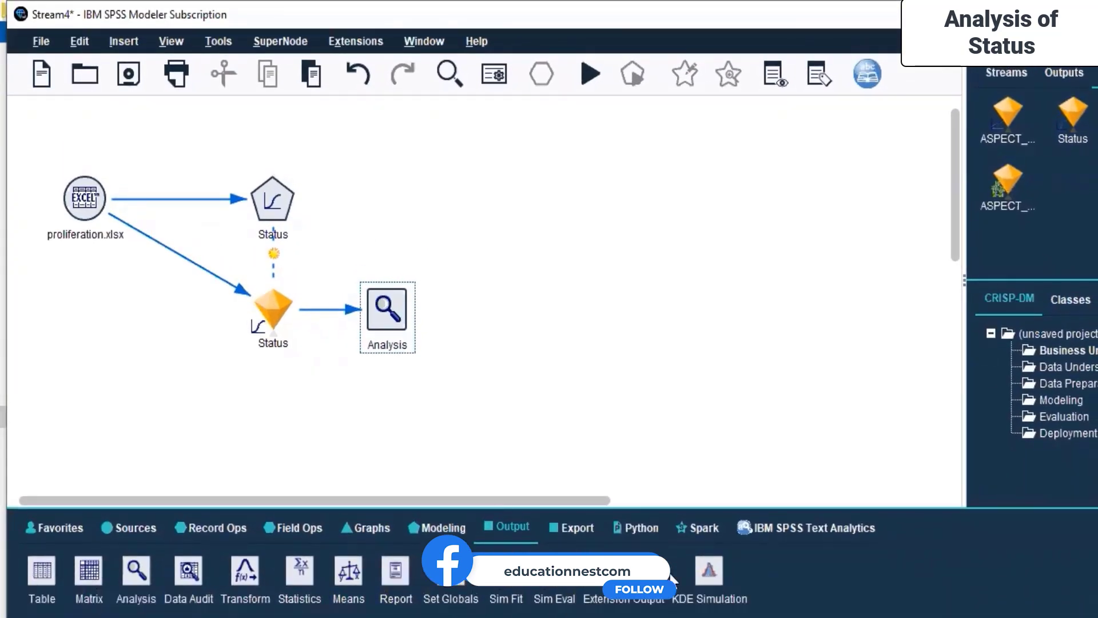
drag(716, 575, 247, 421)
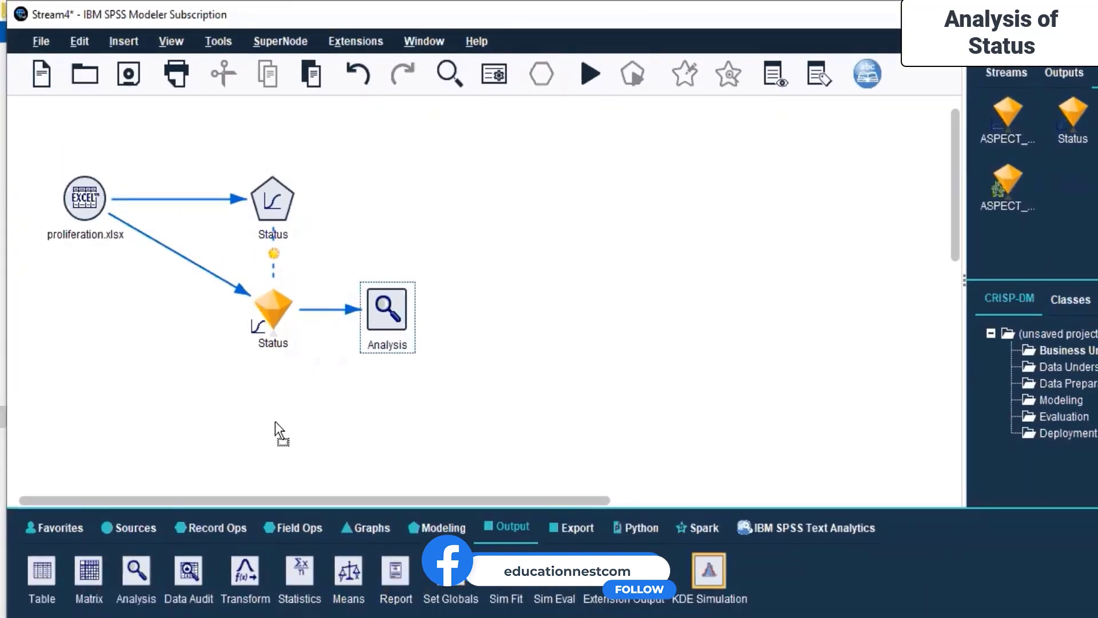
drag(164, 400, 126, 414)
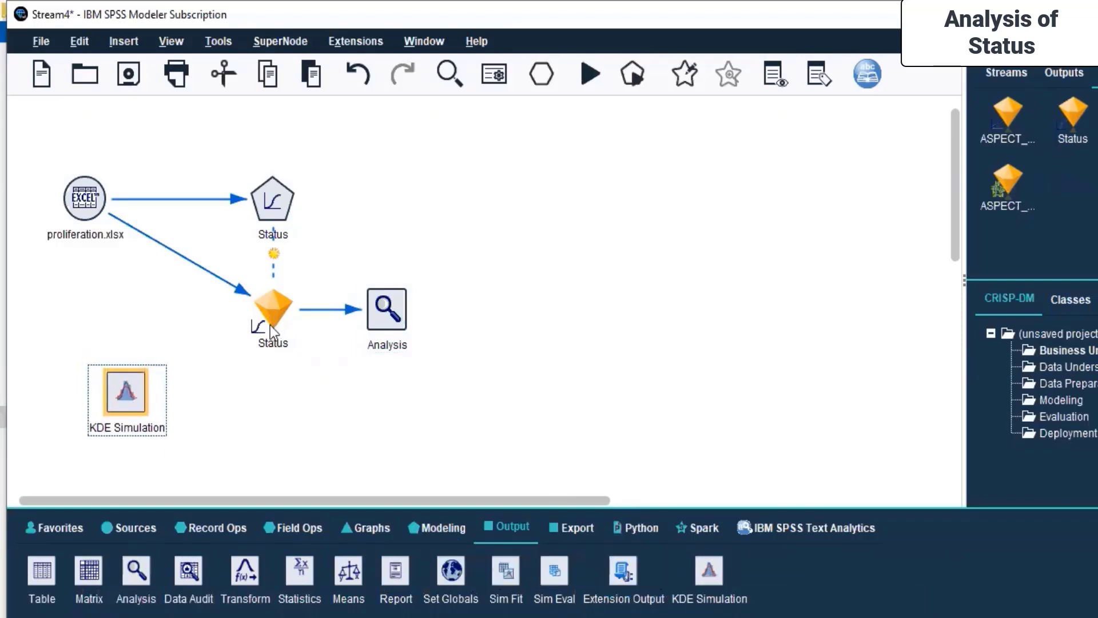
click(632, 387)
click(110, 404)
key(Delete)
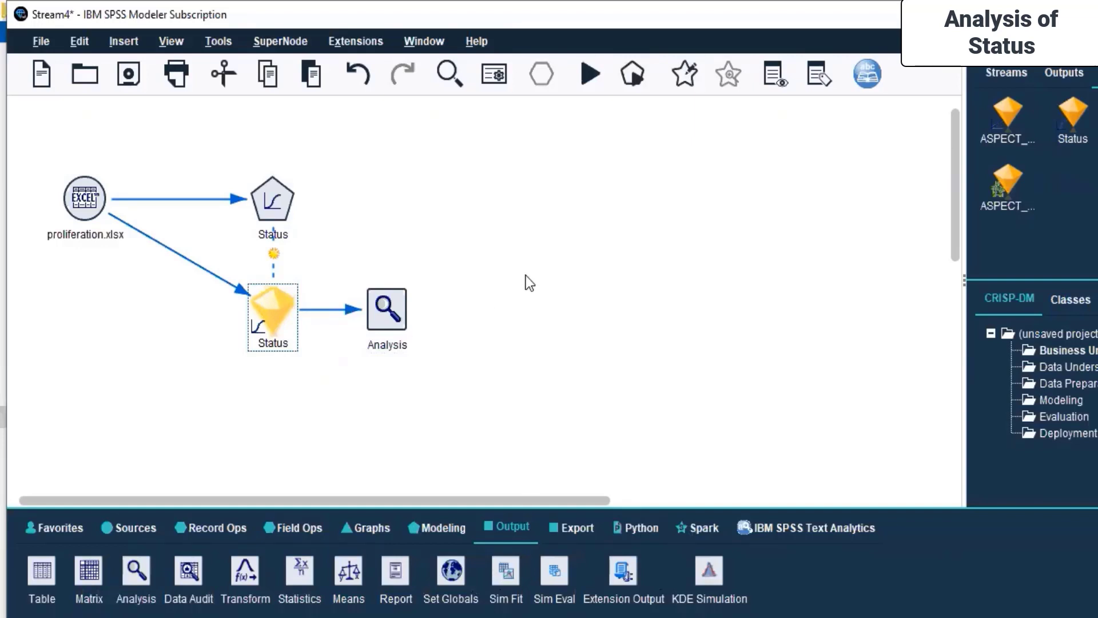
Save the stream as proliferation in the Day 8 folder
click(136, 66)
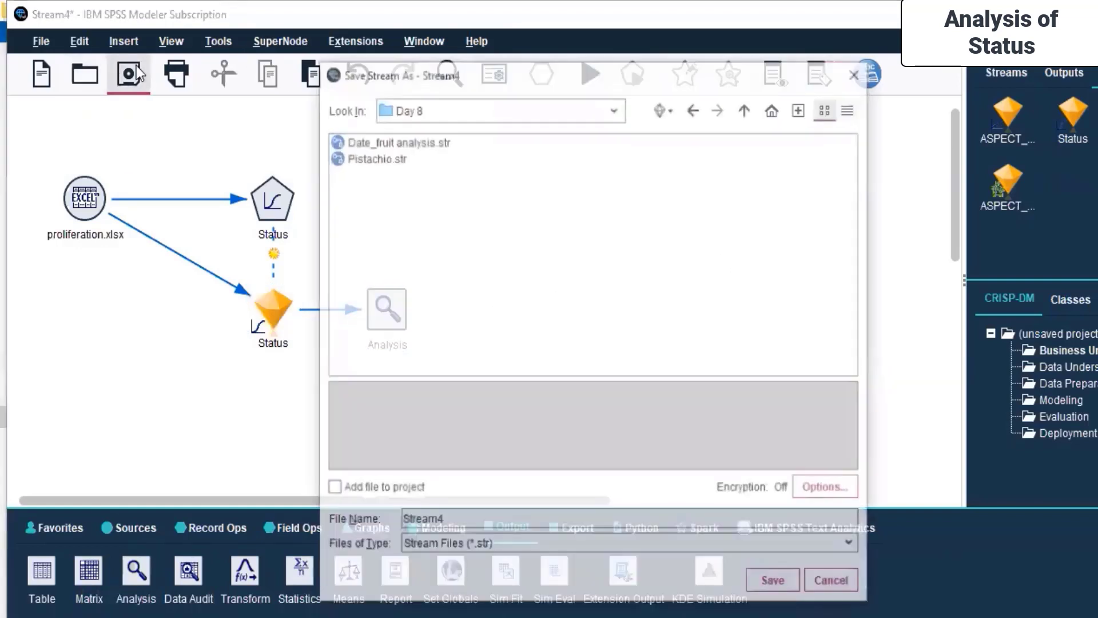
double_click(451, 520)
text(proliferation)
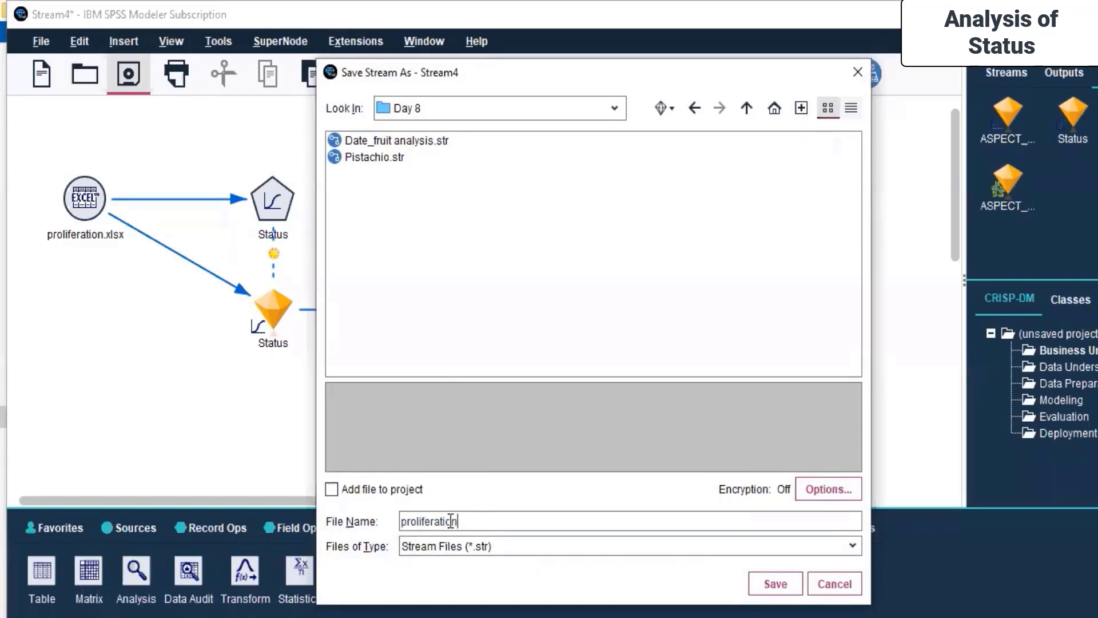
click(776, 584)
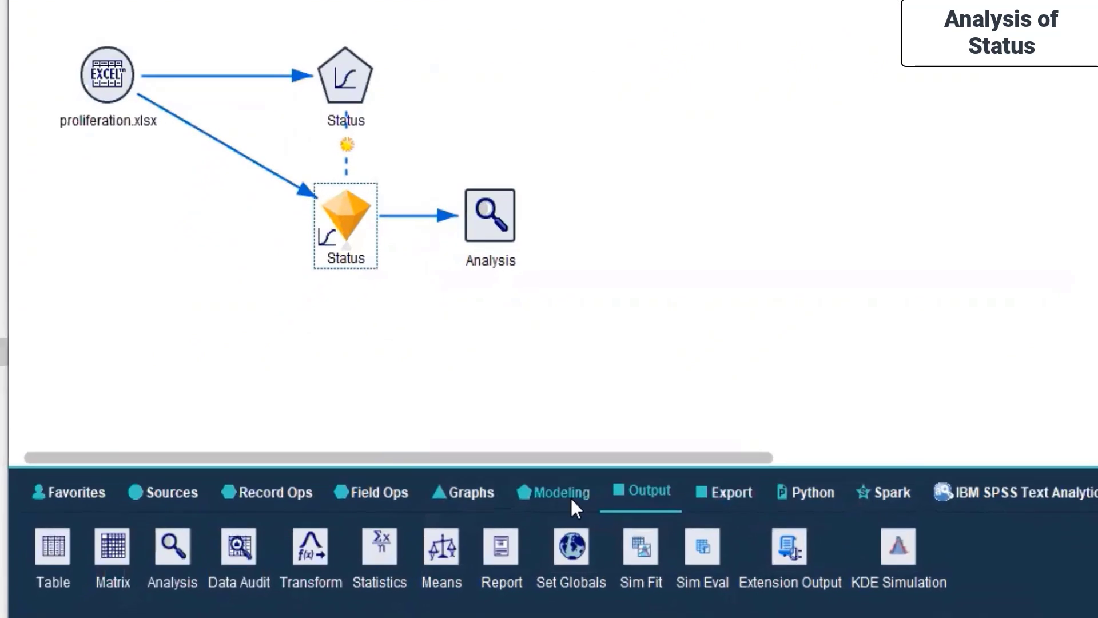
Look through the supervised, association and segmentation modelling nodes
click(437, 528)
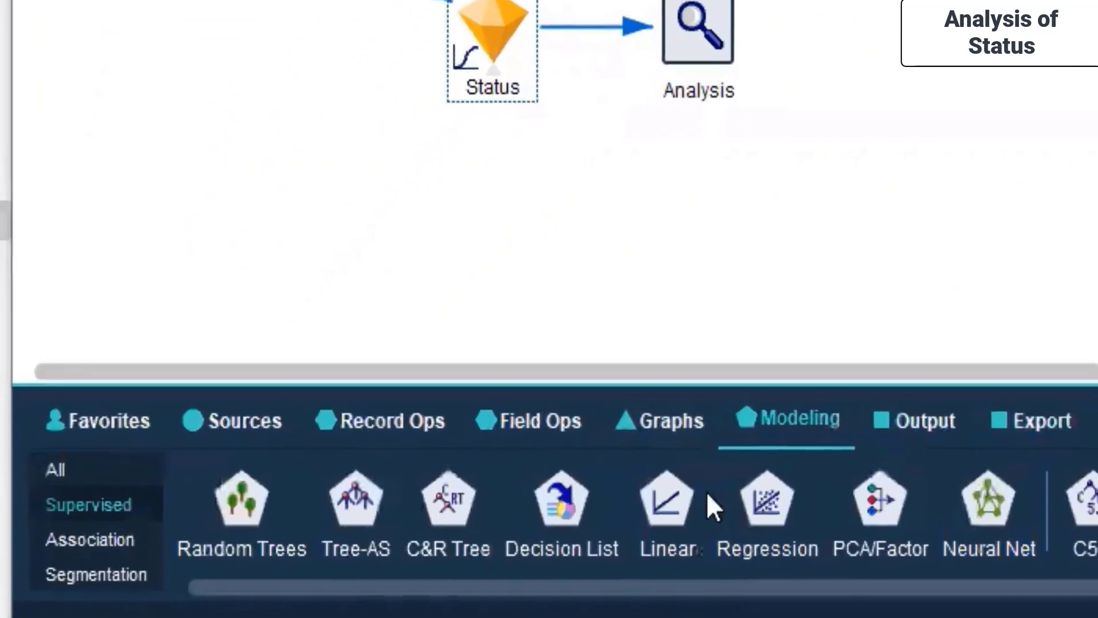
click(91, 544)
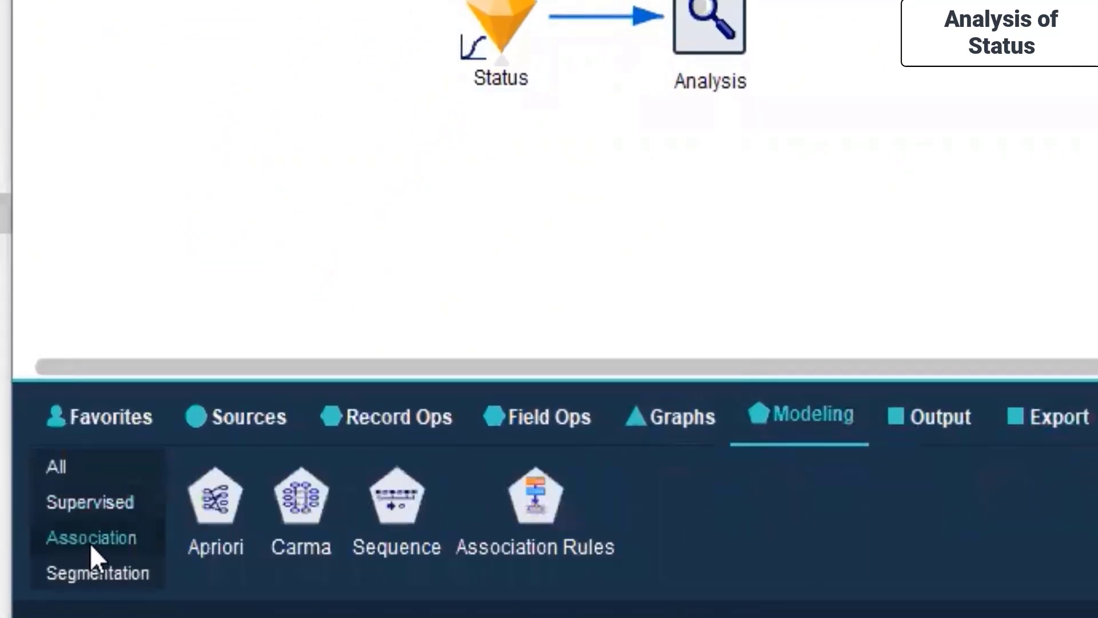
click(105, 569)
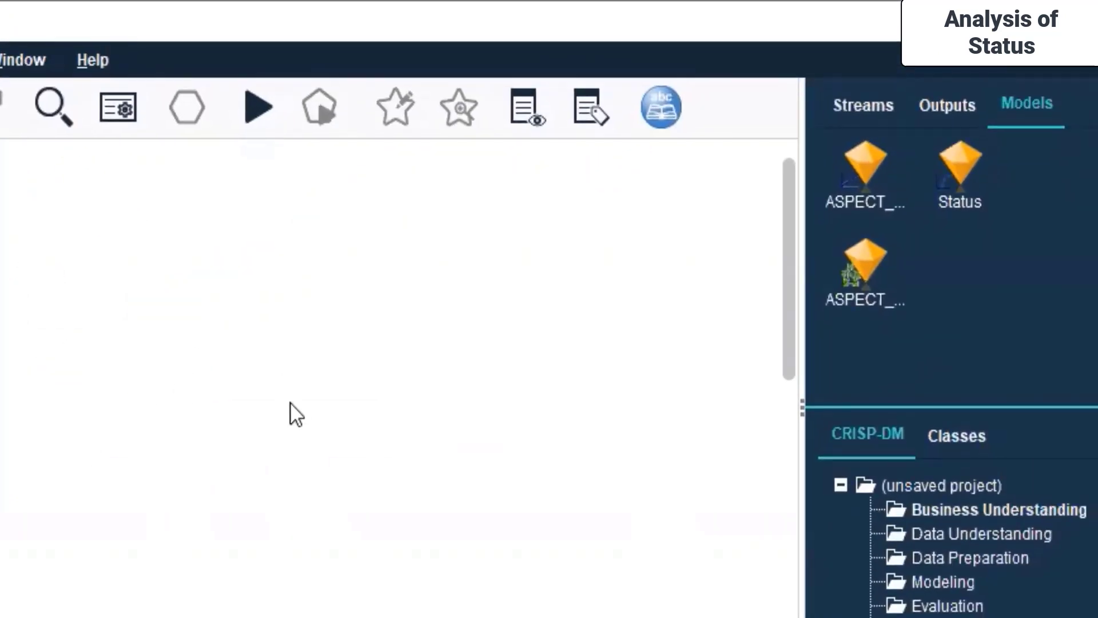
Switch to the Date_fruit analysis stream and shift all nodes except the Excel source well to the right
click(848, 114)
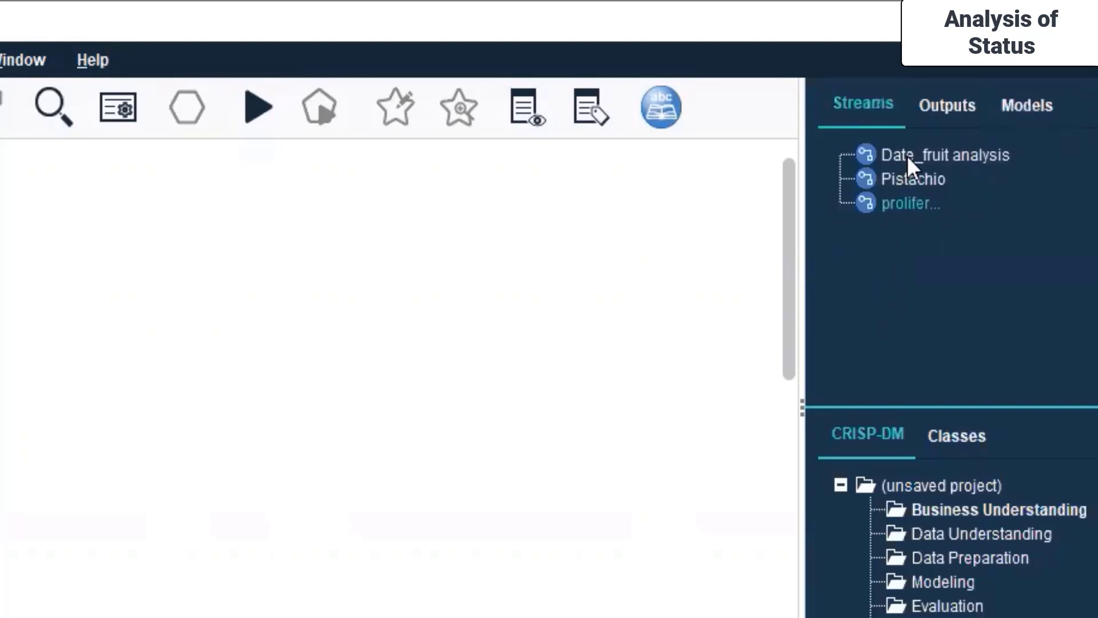
click(907, 156)
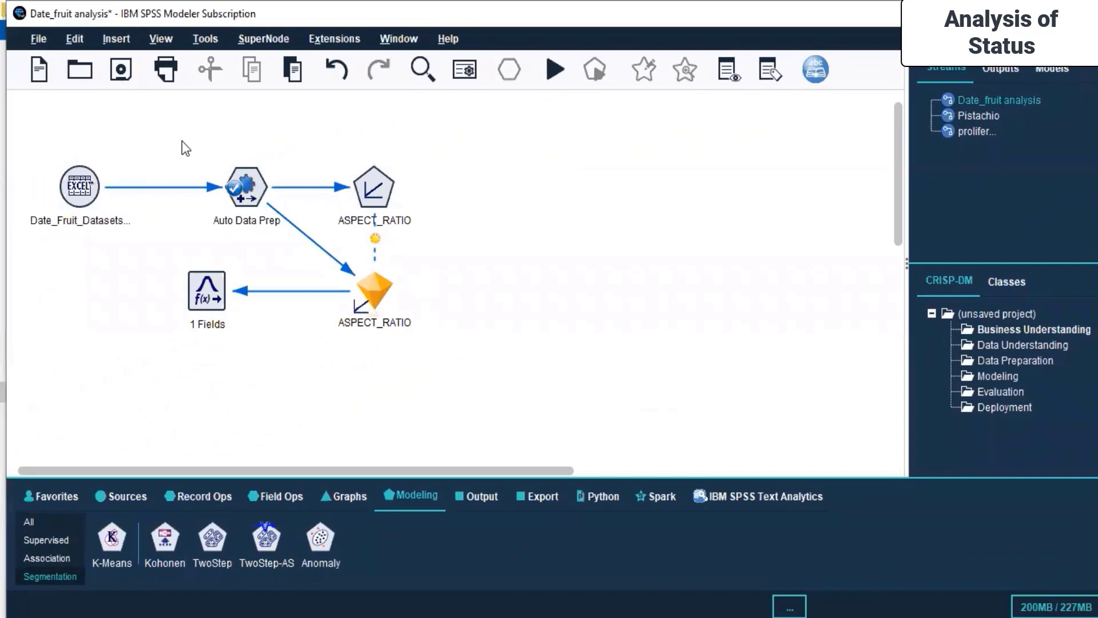
drag(183, 142, 437, 344)
drag(413, 350, 415, 350)
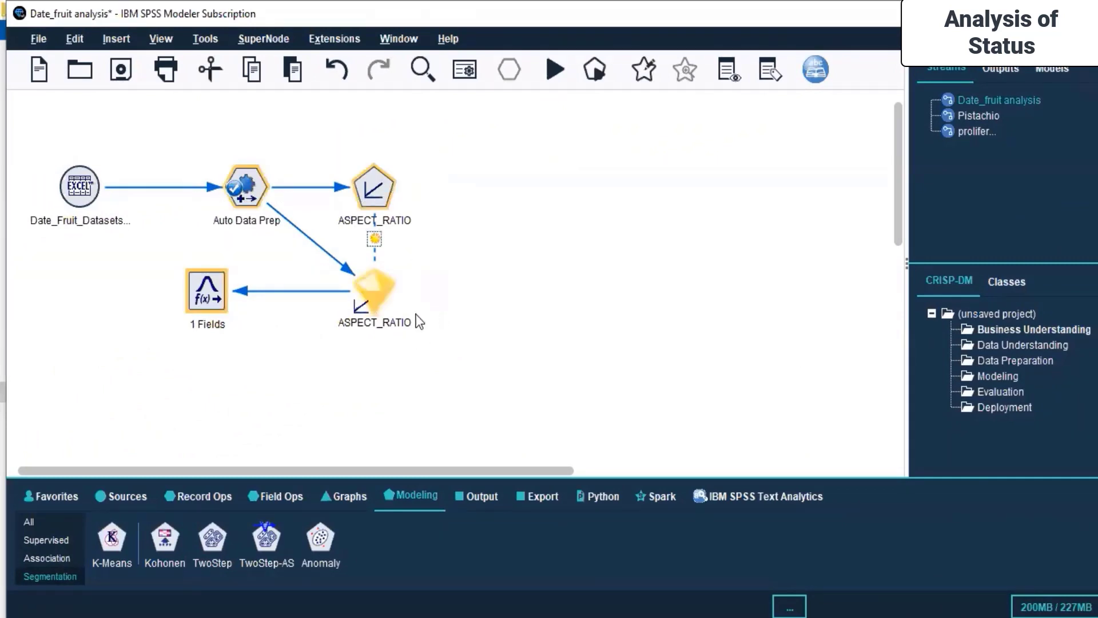
drag(246, 197, 667, 196)
click(326, 160)
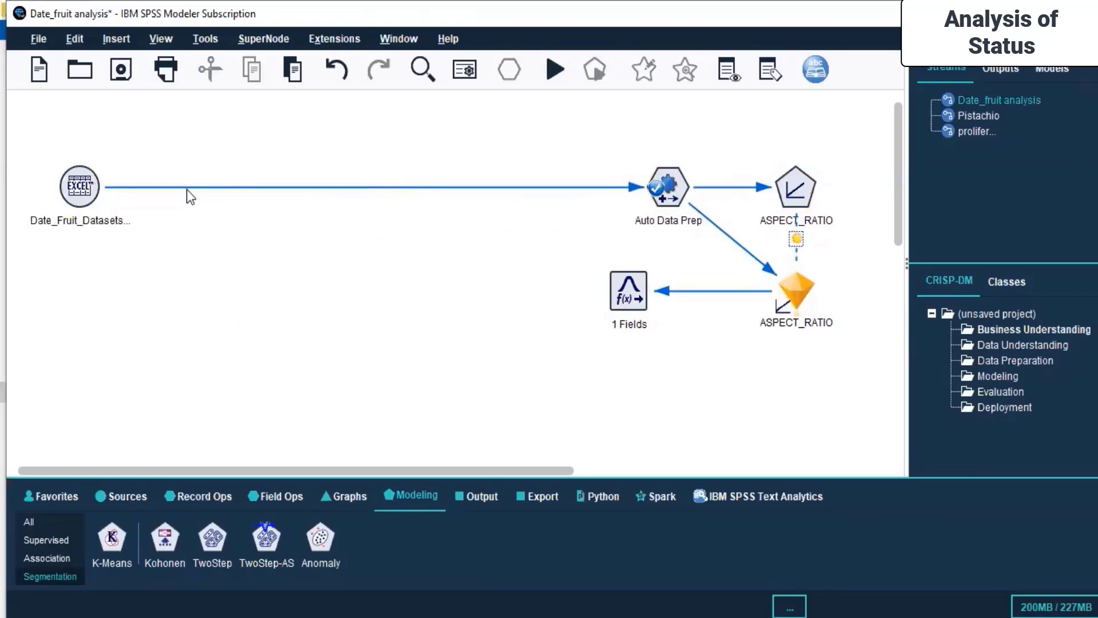
Add a comment reading "Automatic linear modelling model" above the Date_Fruit_Datasets source node
click(761, 76)
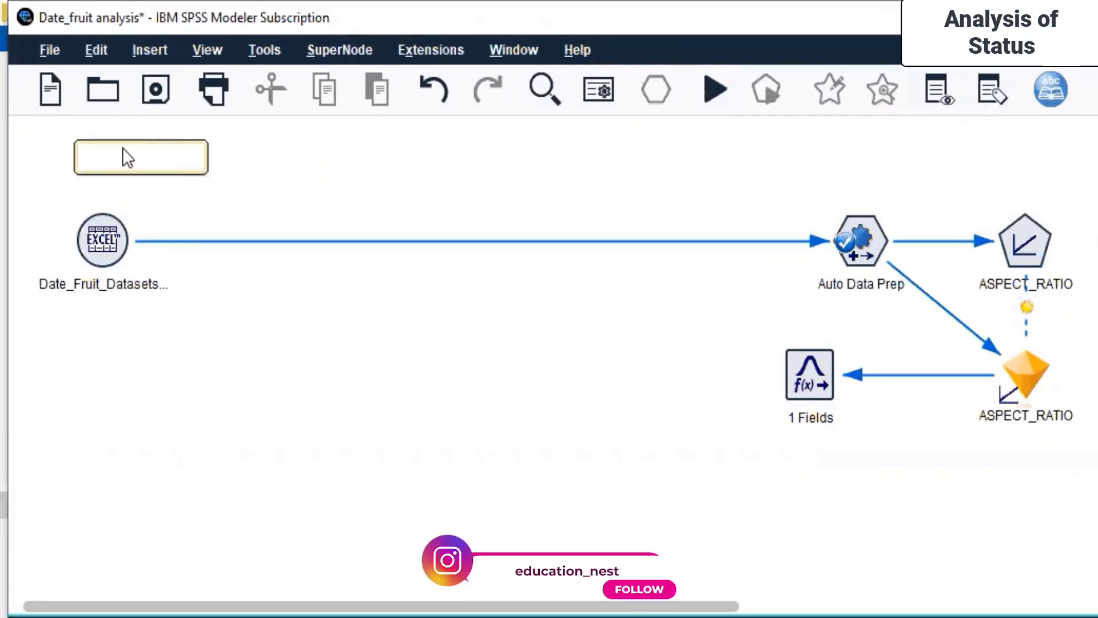
text(Linear)
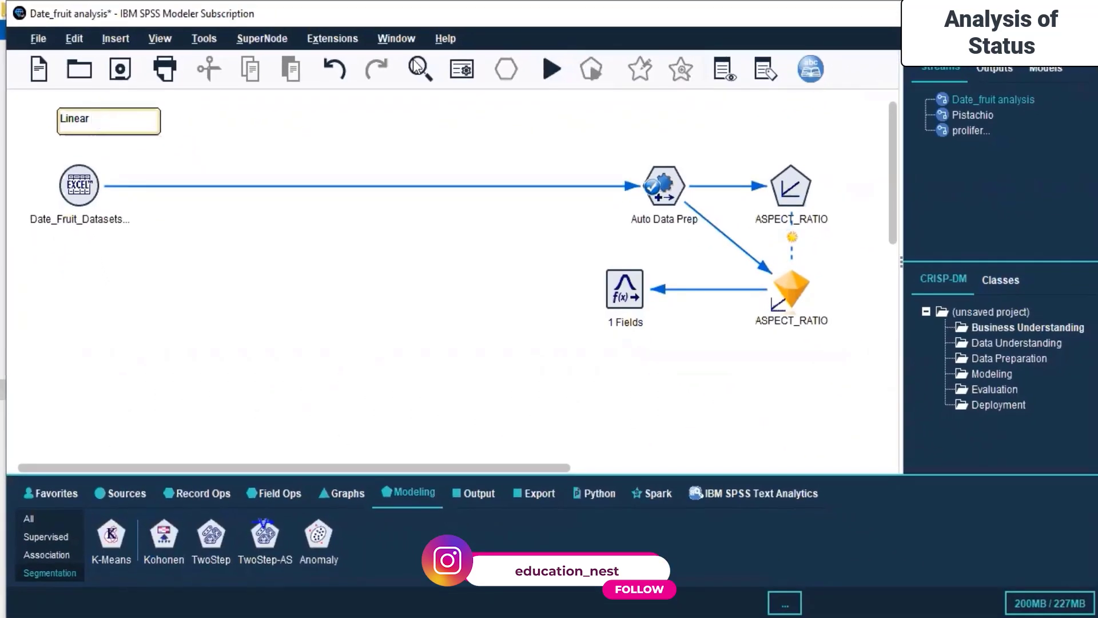
click(45, 538)
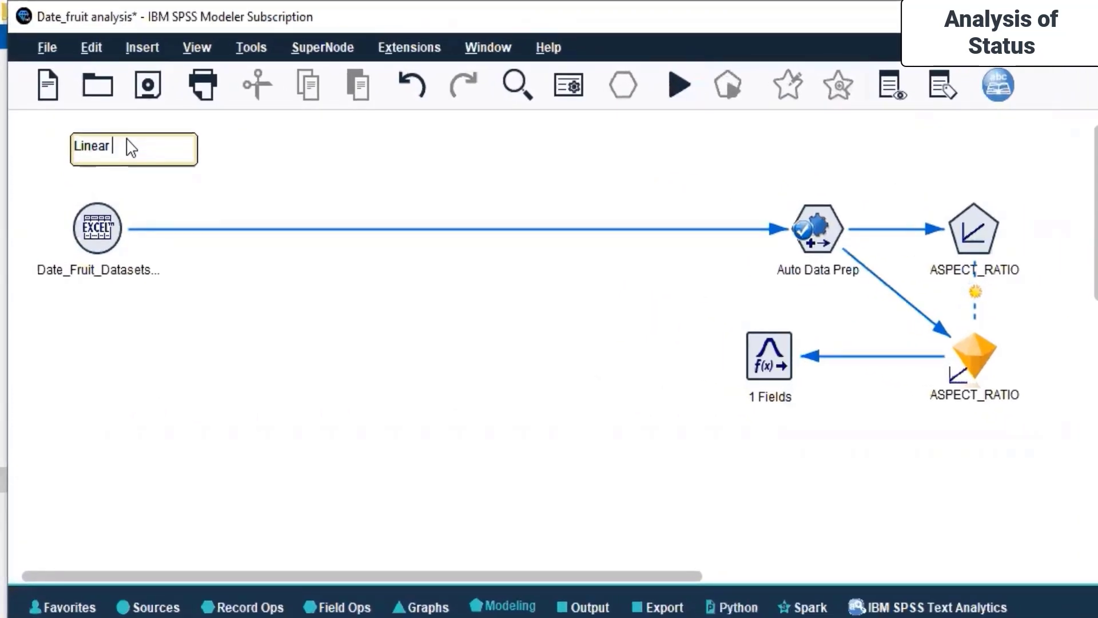
key(BackSpace)
key(BackSpace)
key(BackSpace)
key(BackSpace)
key(BackSpace)
key(BackSpace)
text(Automatic linear modelling)
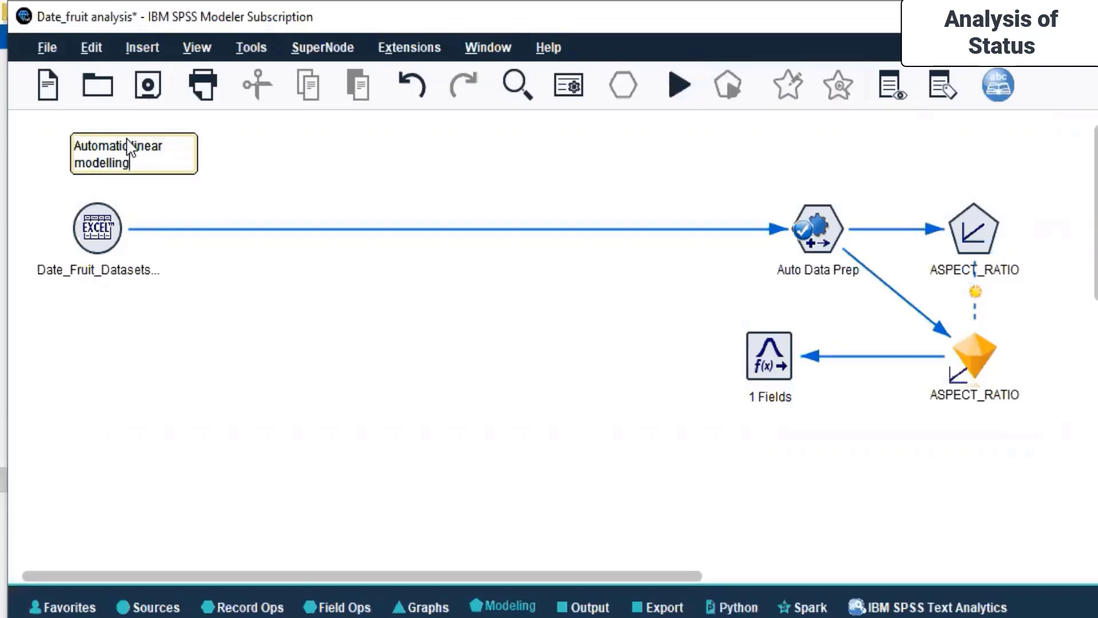
text( model)
Move the comment above the link to Auto Data Prep and widen it so its text fits on one line
click(88, 163)
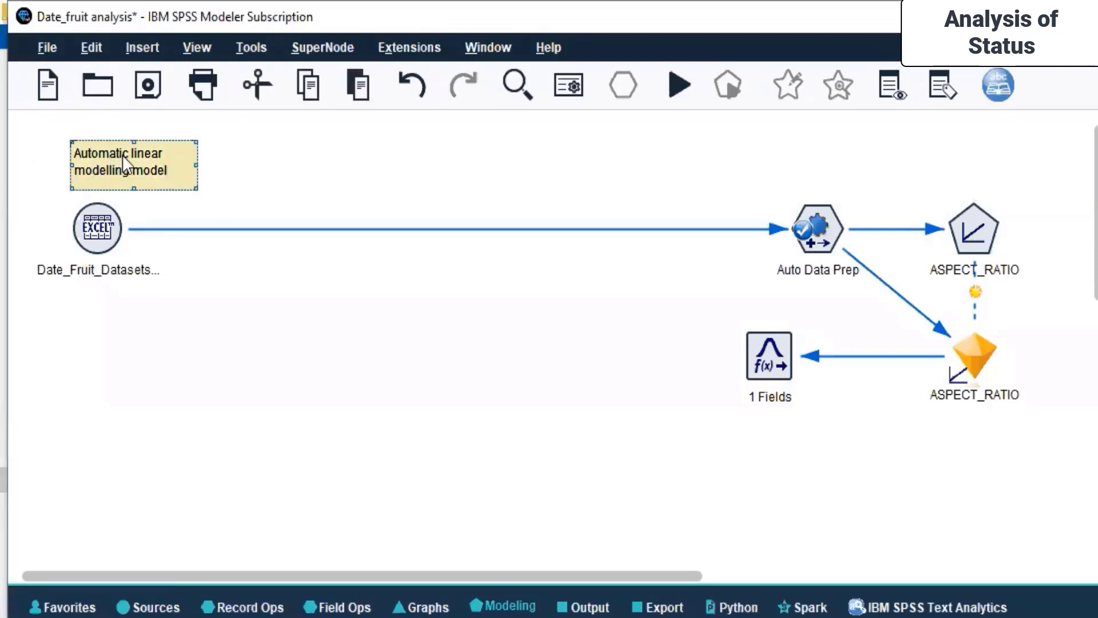
drag(125, 163, 232, 179)
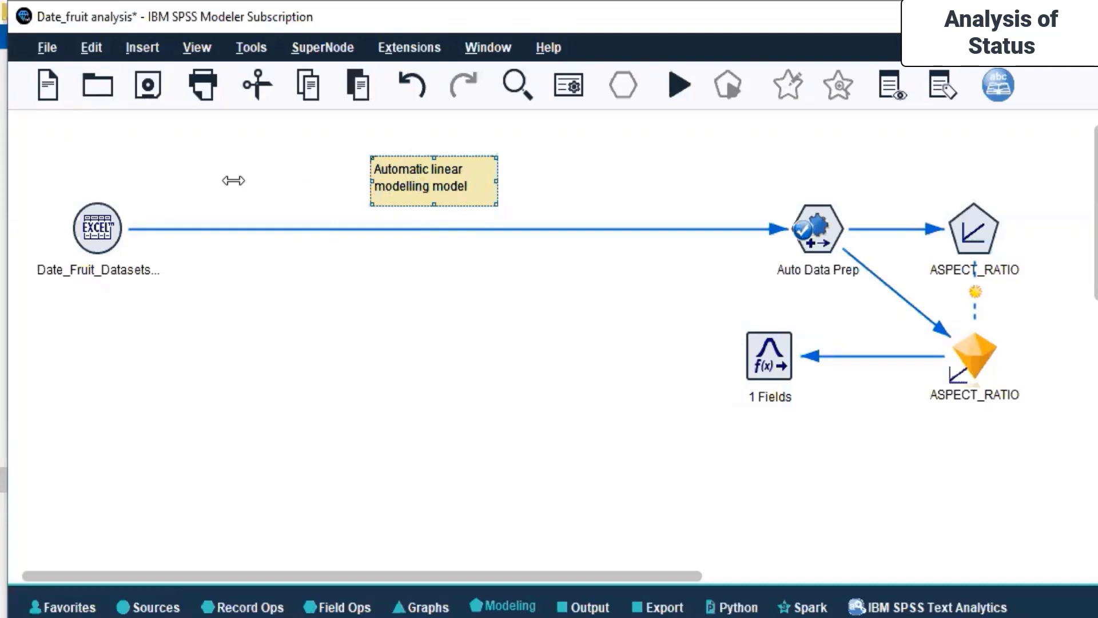
drag(379, 174, 523, 175)
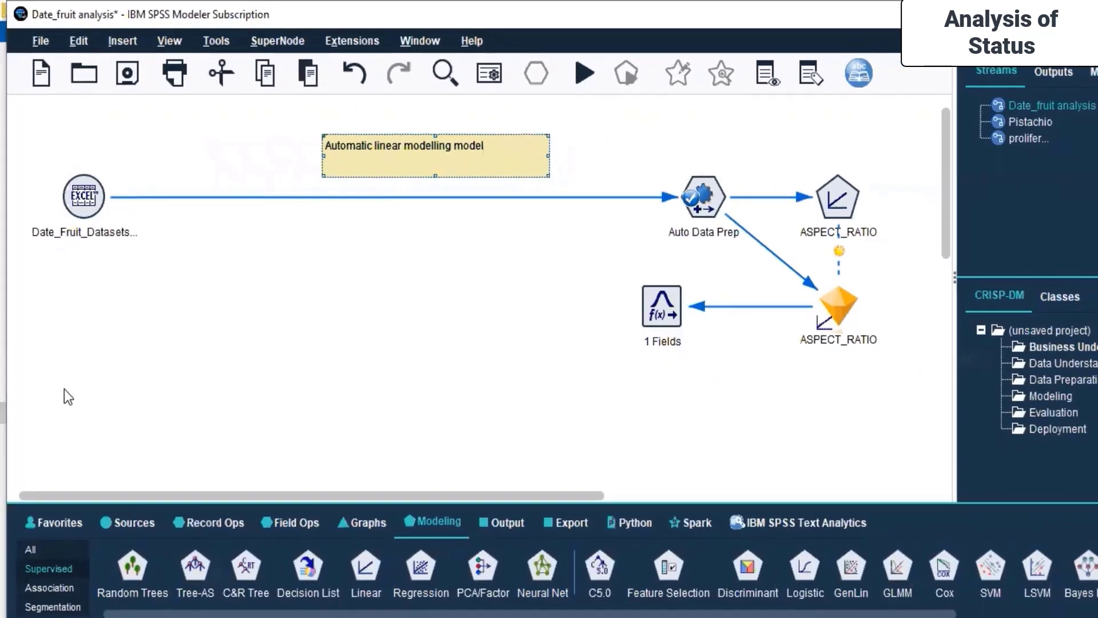
View the Pistachio and proliferation streams, and return to the Date_fruit analysis stream
click(1029, 122)
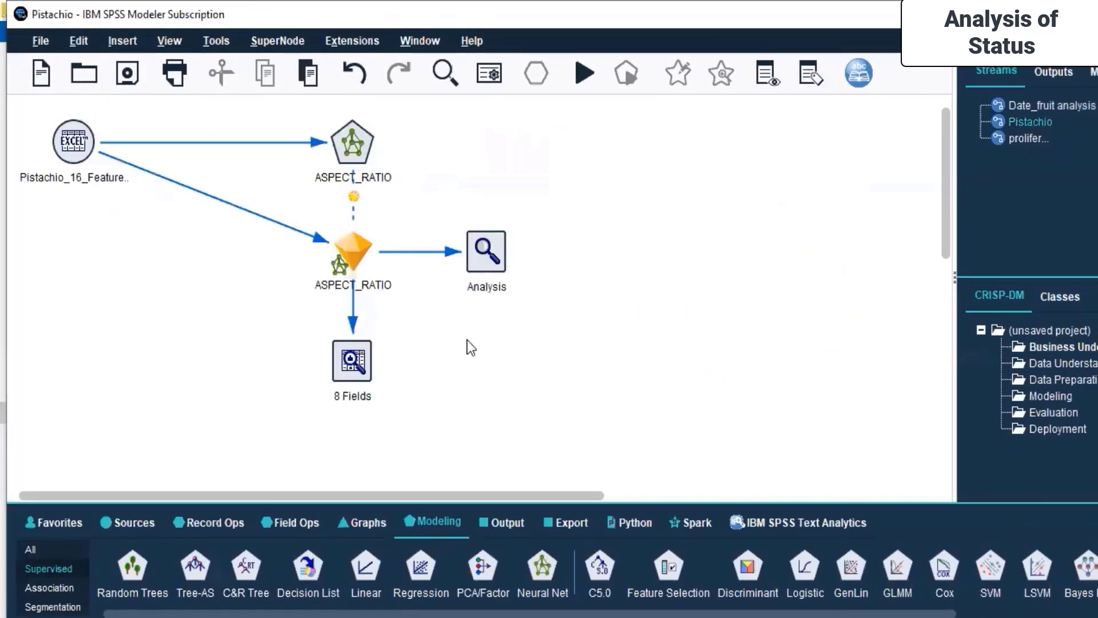
click(1024, 139)
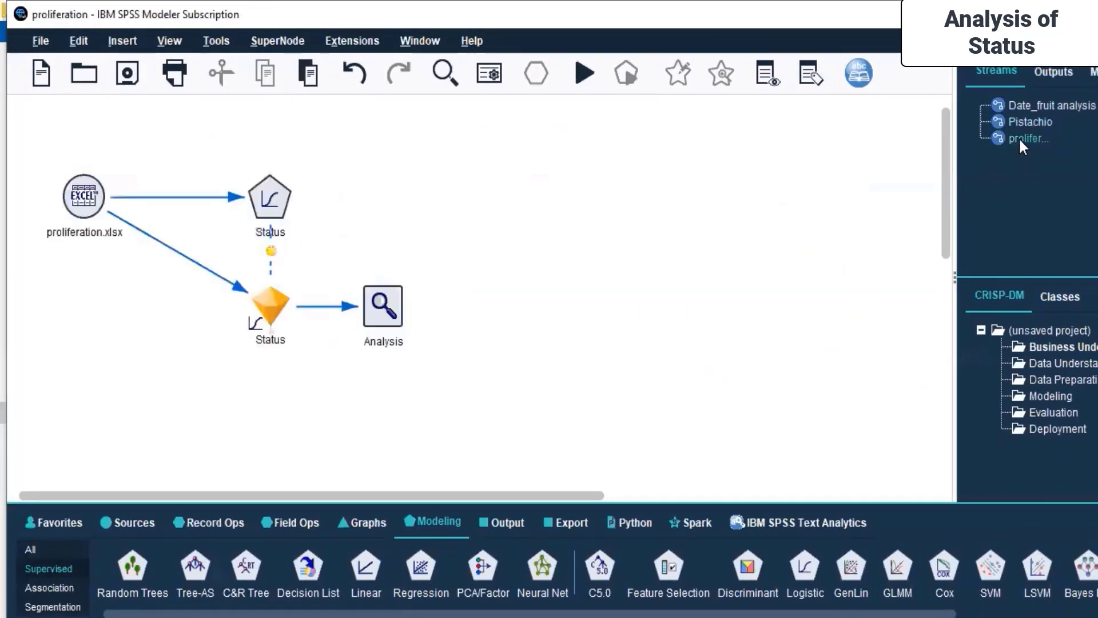
click(1054, 104)
key(Tab)
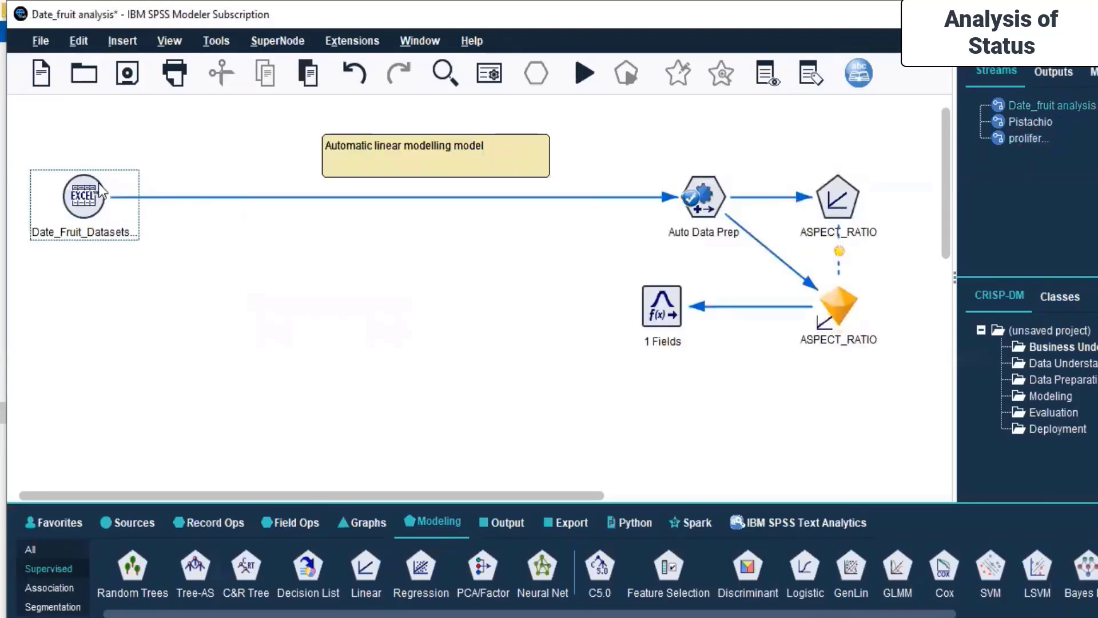
Move the Date_Fruit_Datasets source slightly right and place a K-Means node directly below it
drag(87, 204, 139, 204)
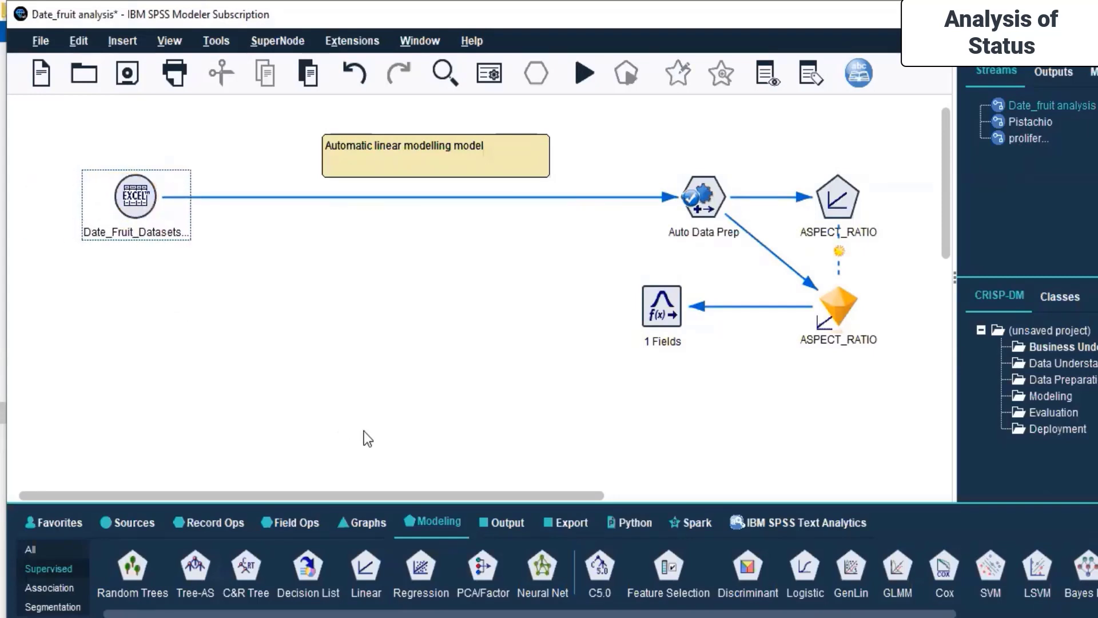
click(53, 607)
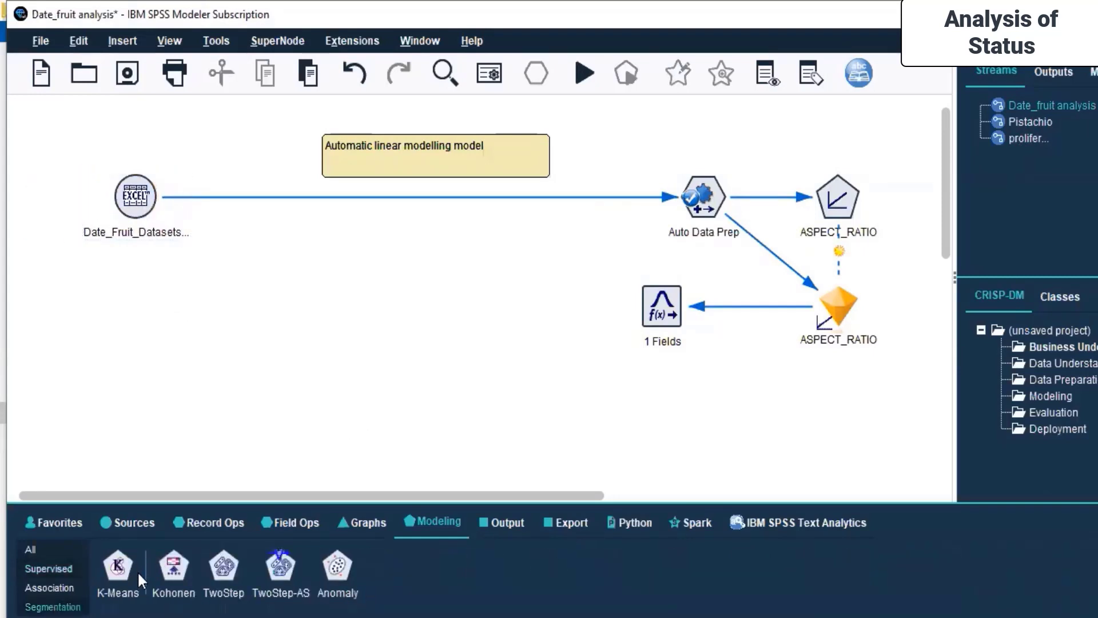
drag(129, 571, 137, 304)
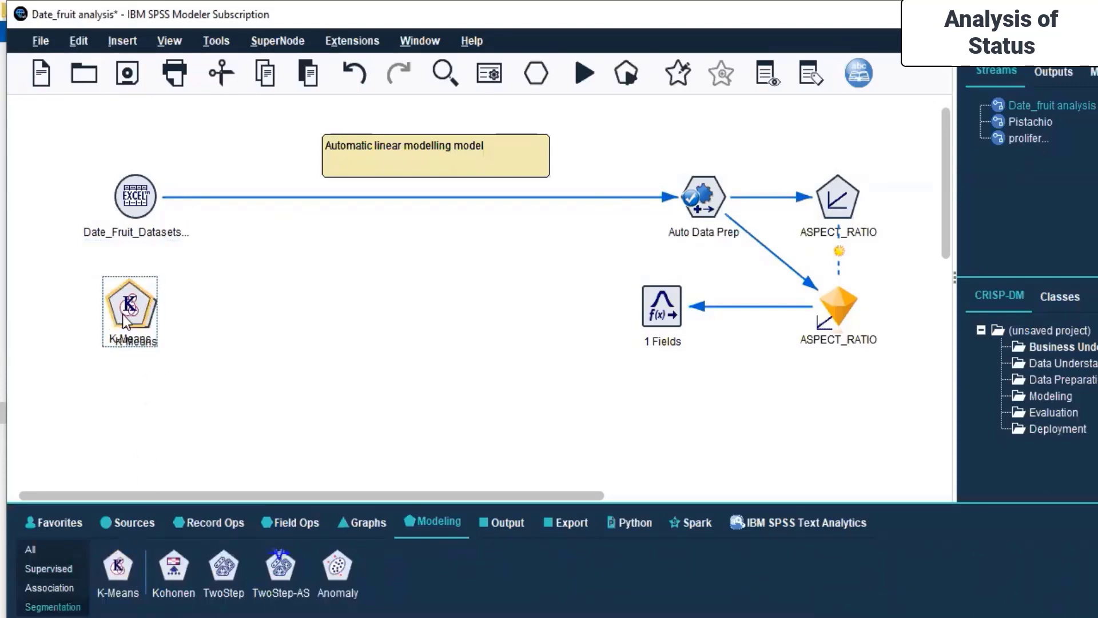
drag(131, 318, 141, 312)
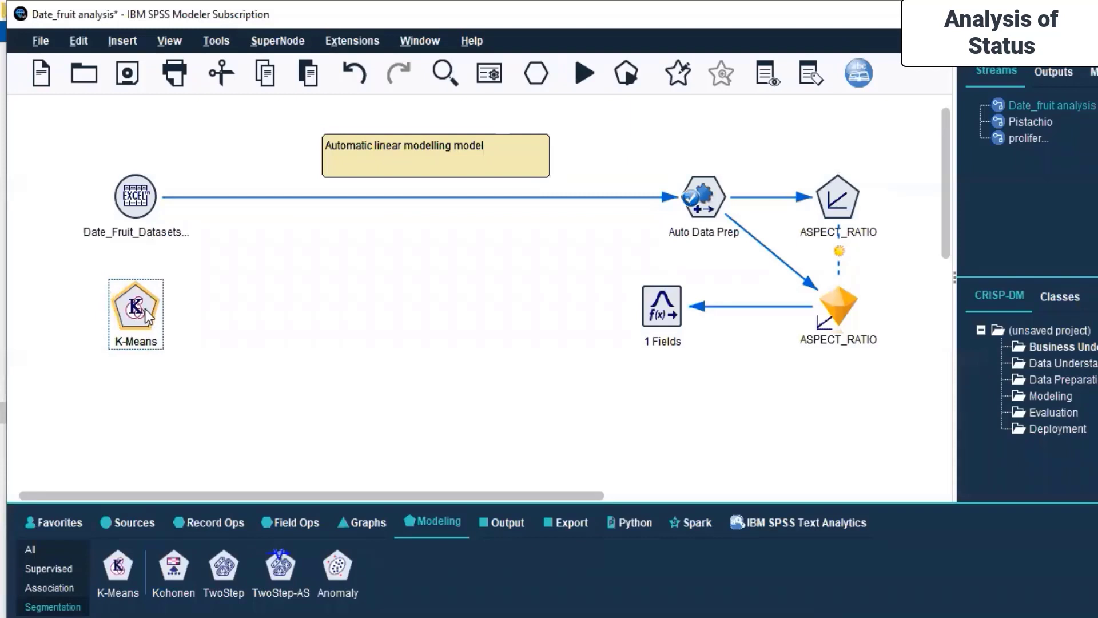
Connect the Date_Fruit_Datasets source to the K-Means node
click(130, 213)
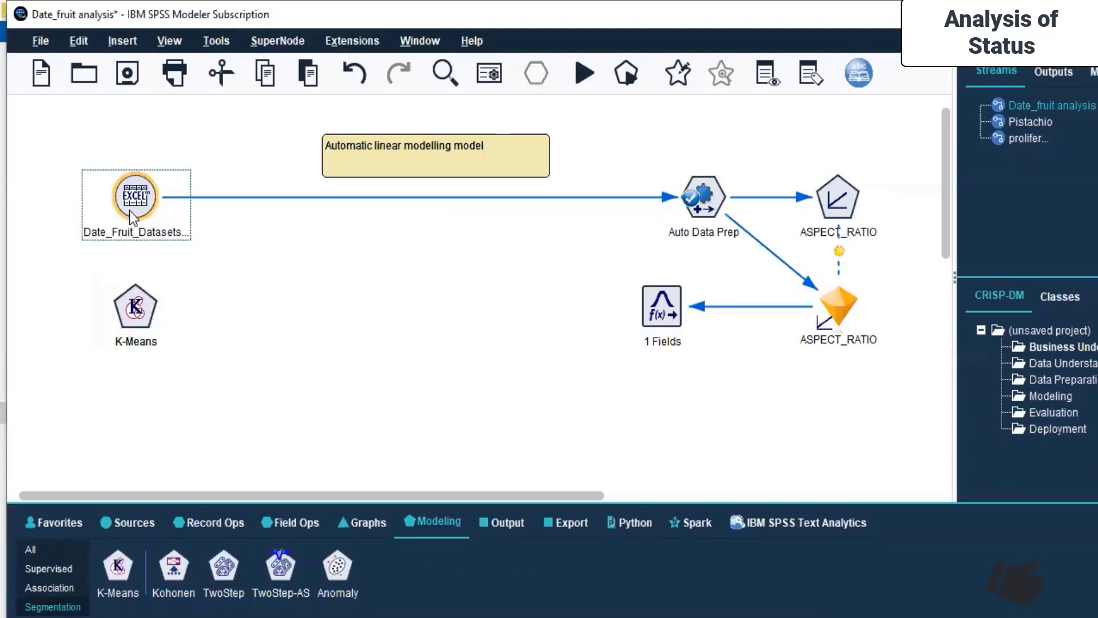
right_click(132, 217)
key(Escape)
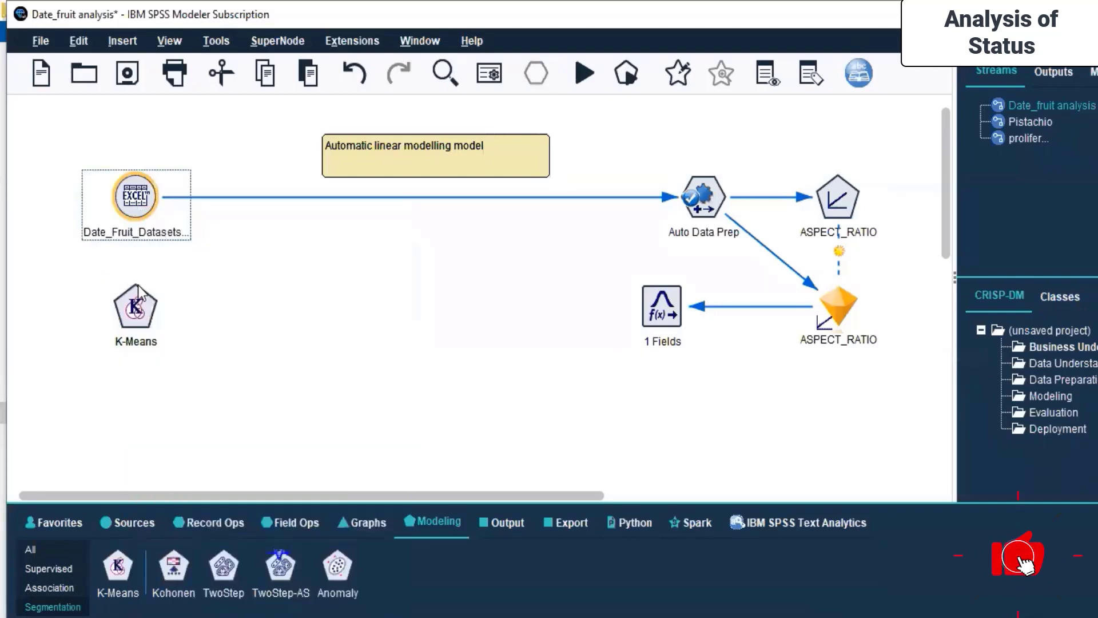
click(137, 307)
Edit the K-Means node to use custom field assignments with SOLIDITY, ROUNDNESS and COMPACTNESS as inputs
click(136, 307)
right_click(131, 299)
key(Escape)
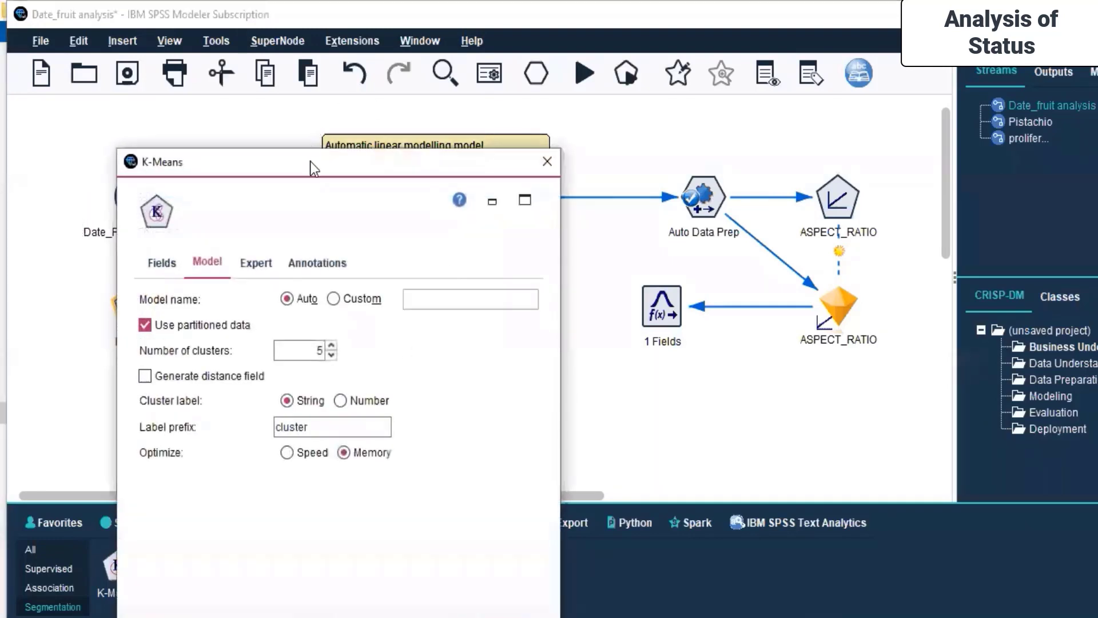
click(366, 192)
click(409, 255)
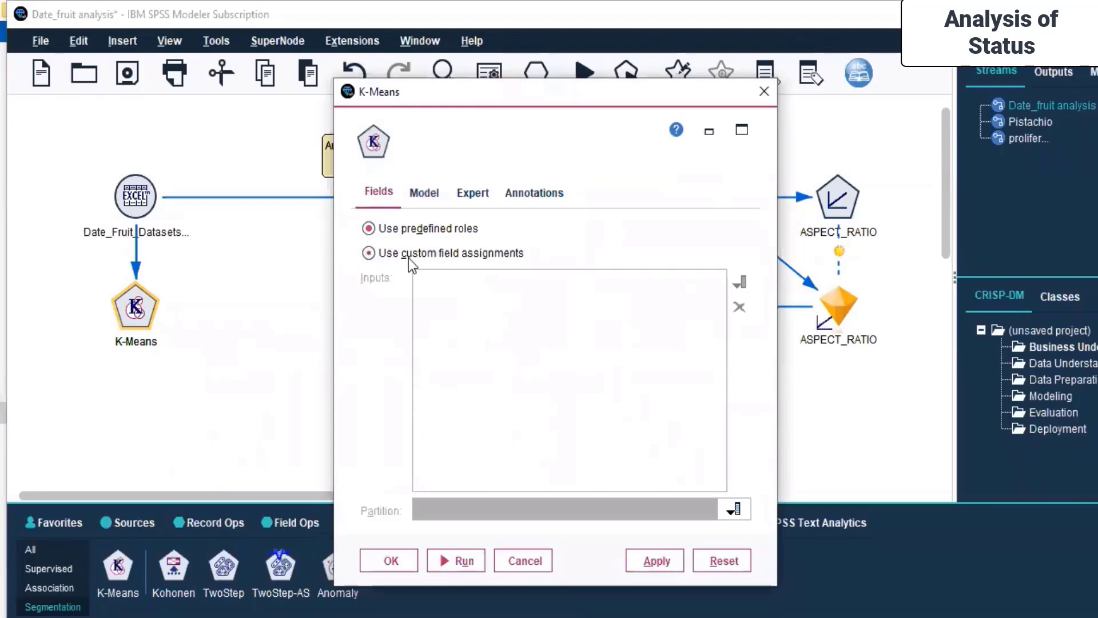
click(741, 283)
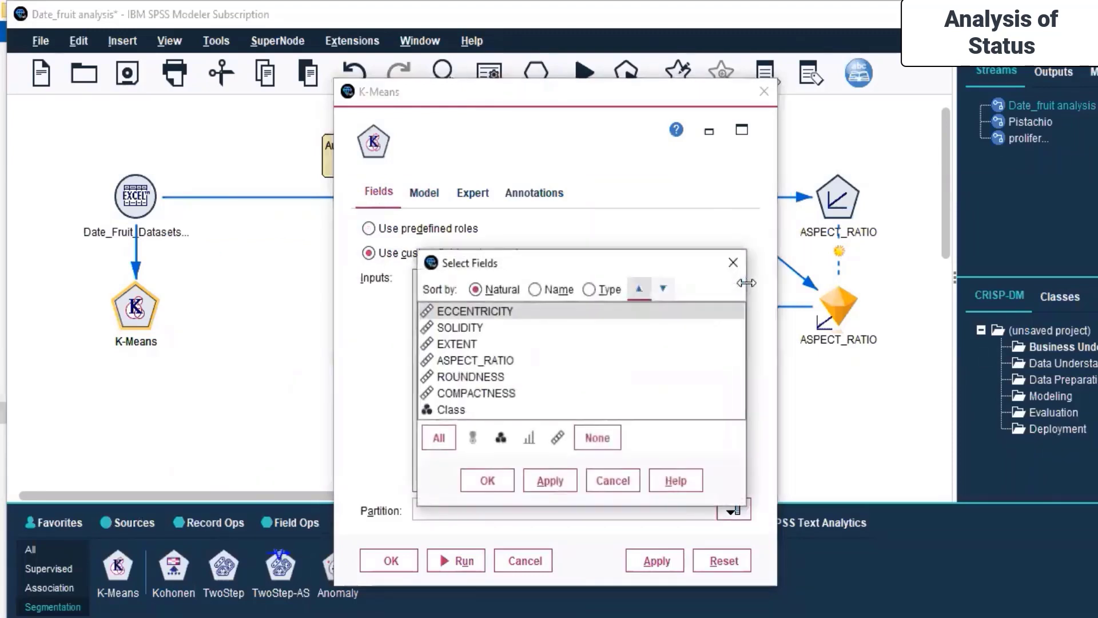
click(468, 329)
ctrl+click(468, 380)
ctrl+click(475, 396)
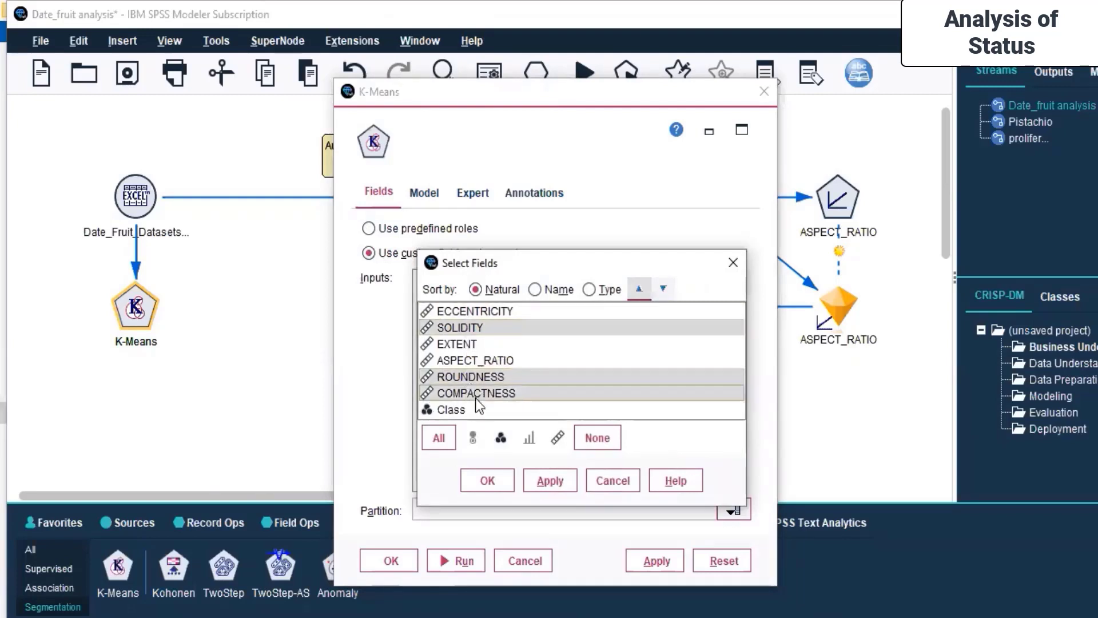
click(548, 486)
click(480, 481)
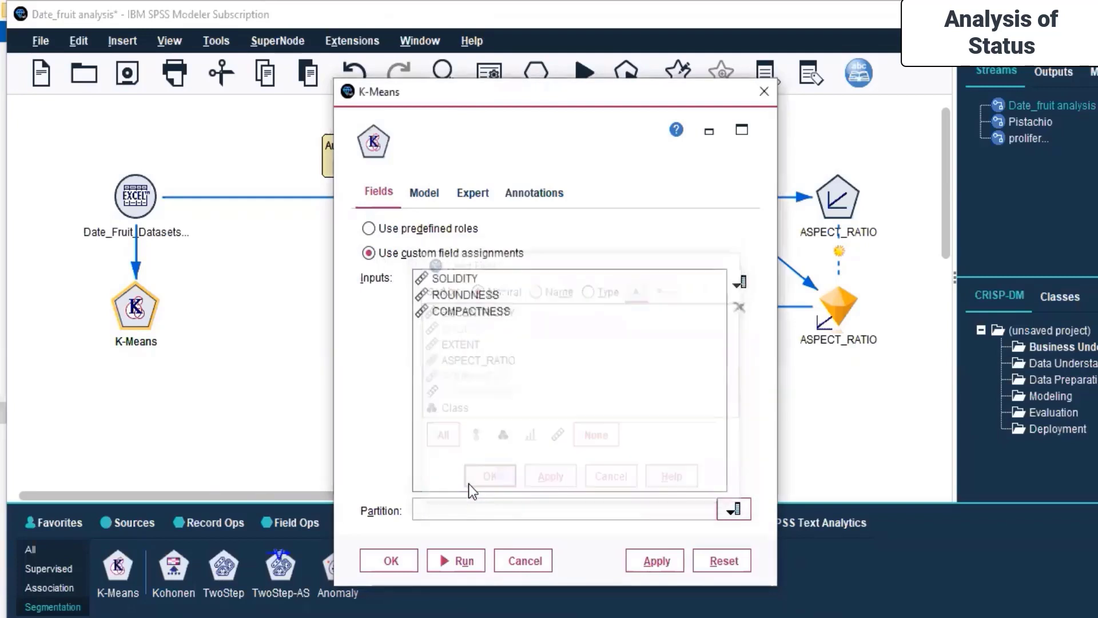
Assign Class as the K-Means partition field and open the node's model settings
click(327, 435)
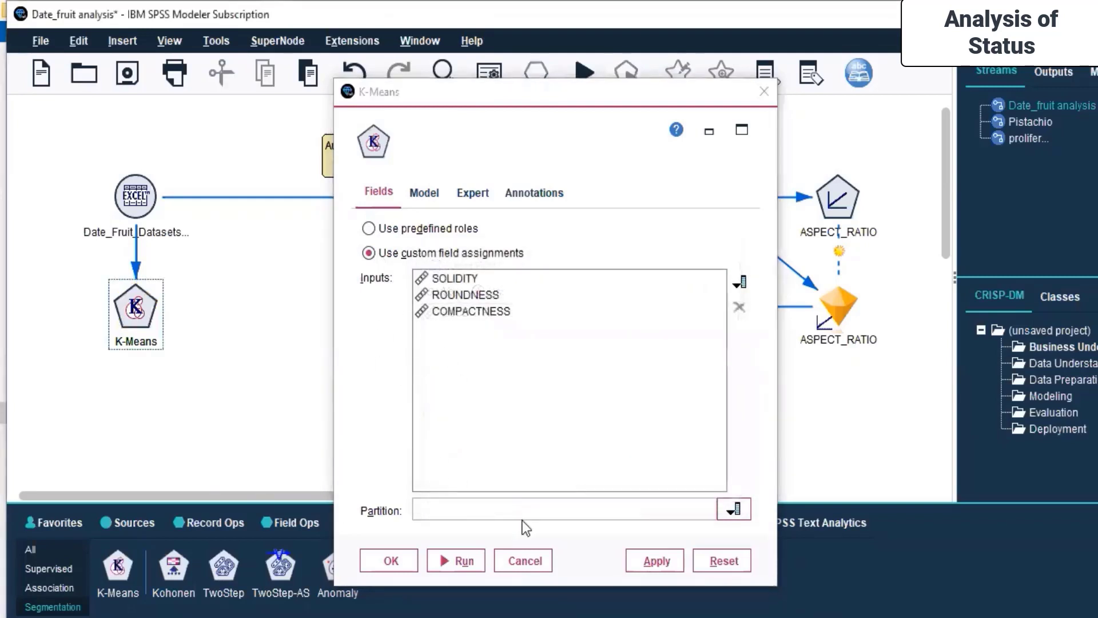
click(725, 509)
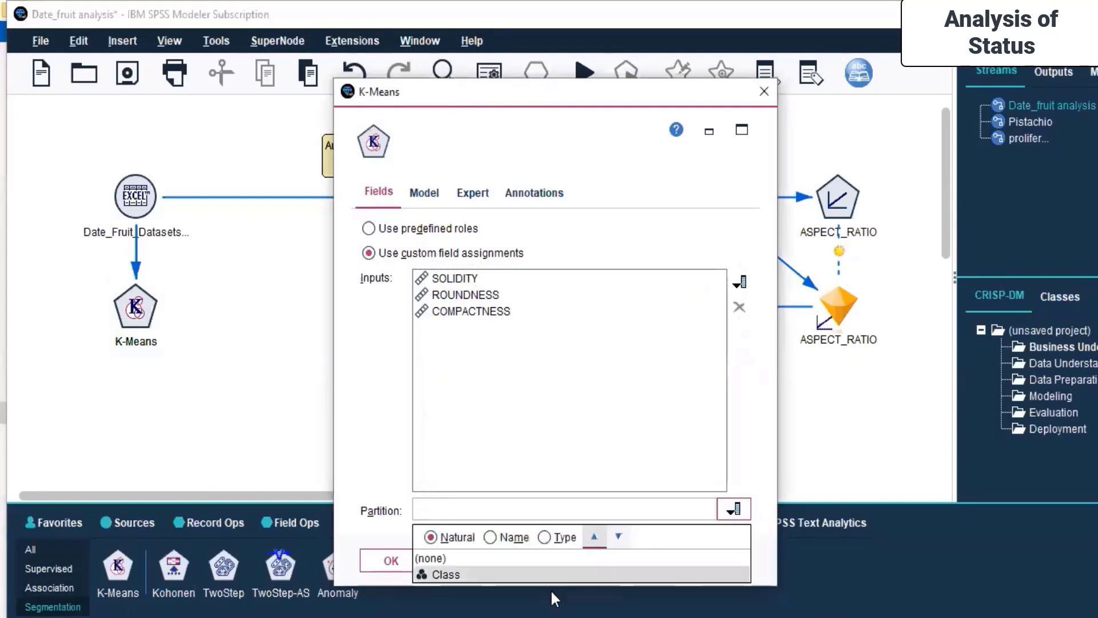
click(443, 575)
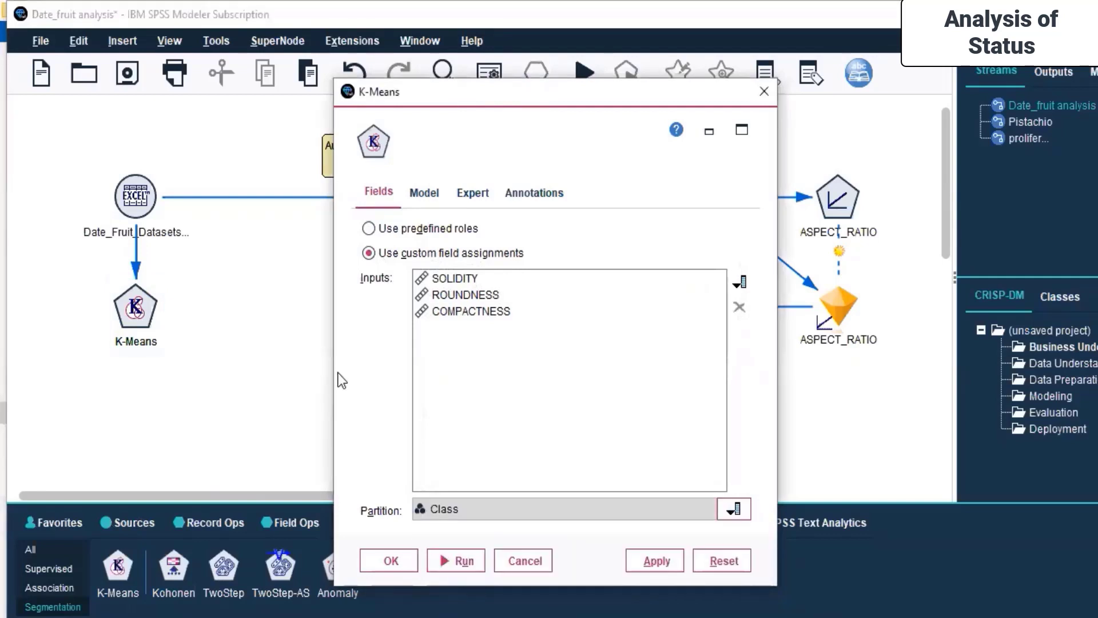
click(417, 195)
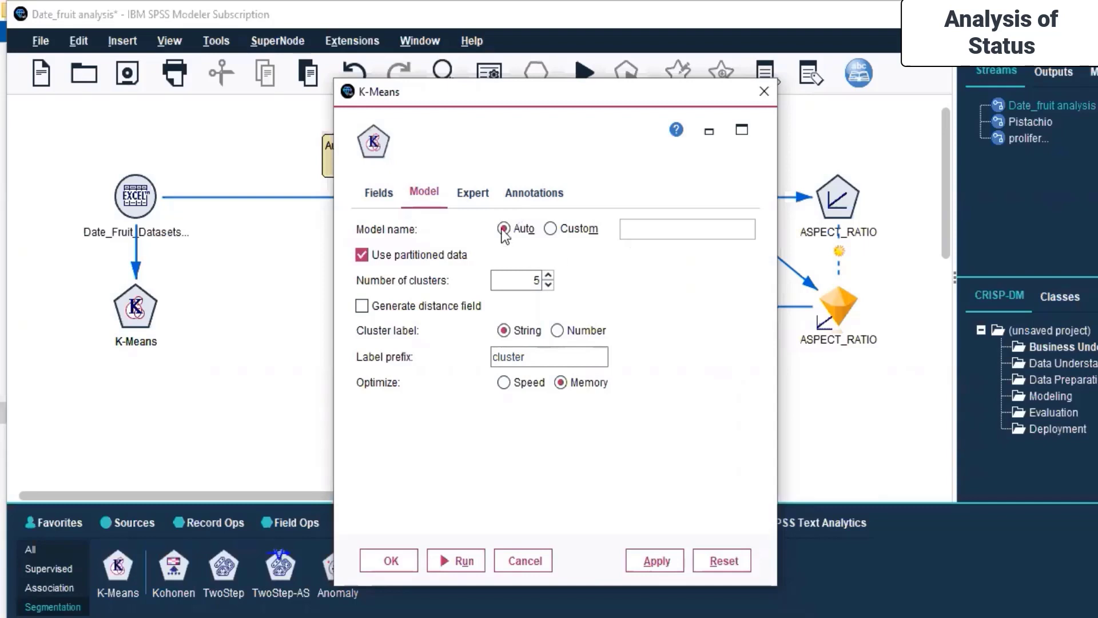
Check the K-Means node's expert and annotation settings, apply the configuration and close its dialog
click(474, 194)
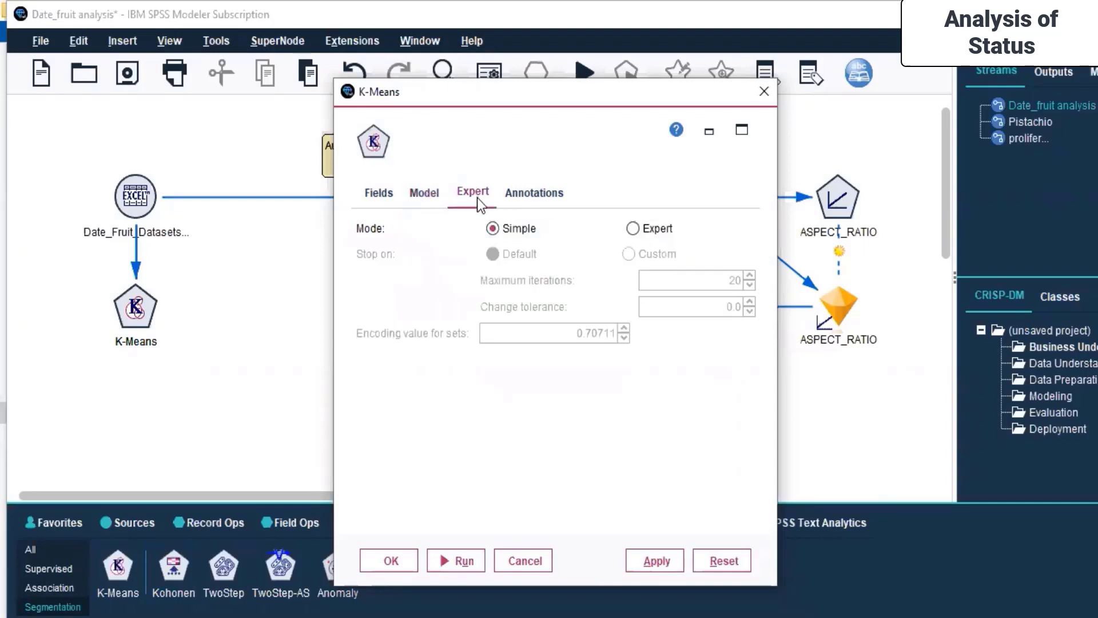
click(537, 189)
click(648, 562)
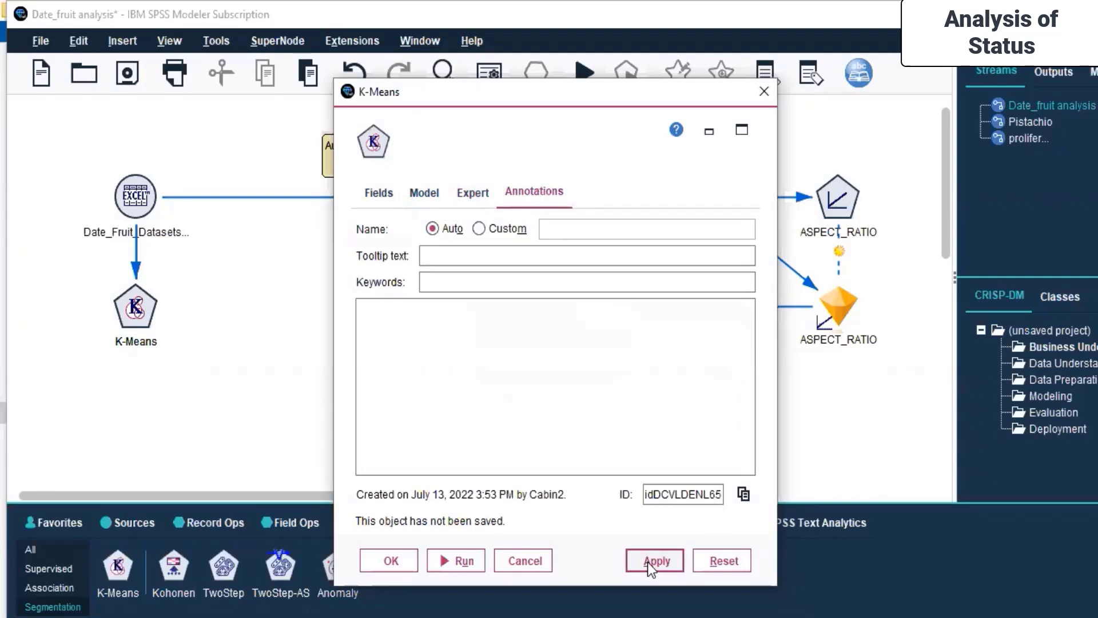
click(389, 562)
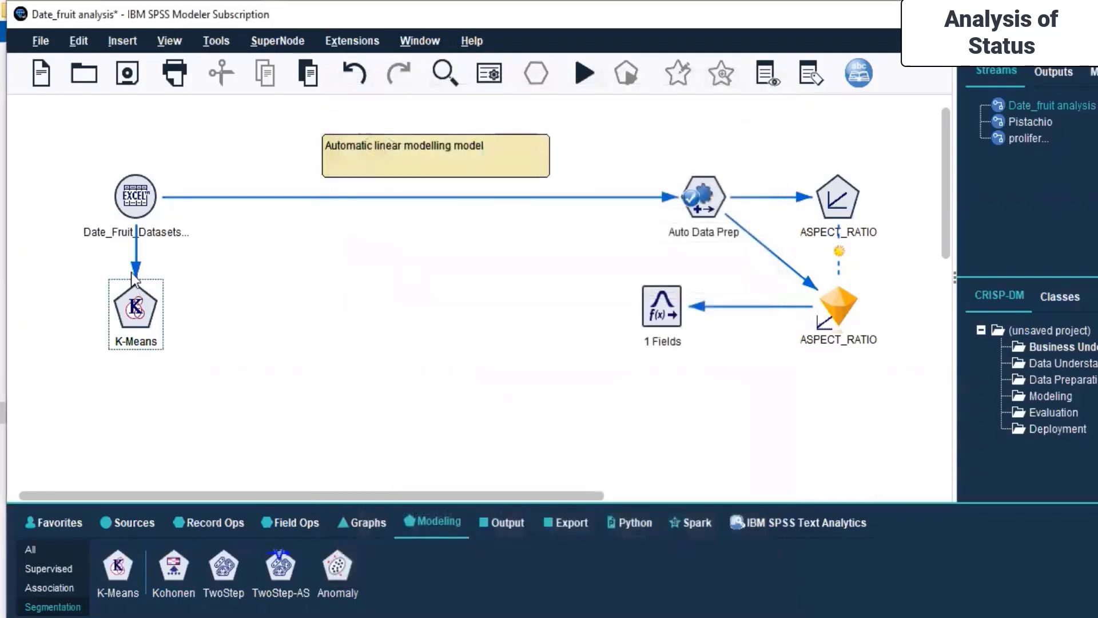
Run the K-Means node to build the clustering model nugget
click(131, 302)
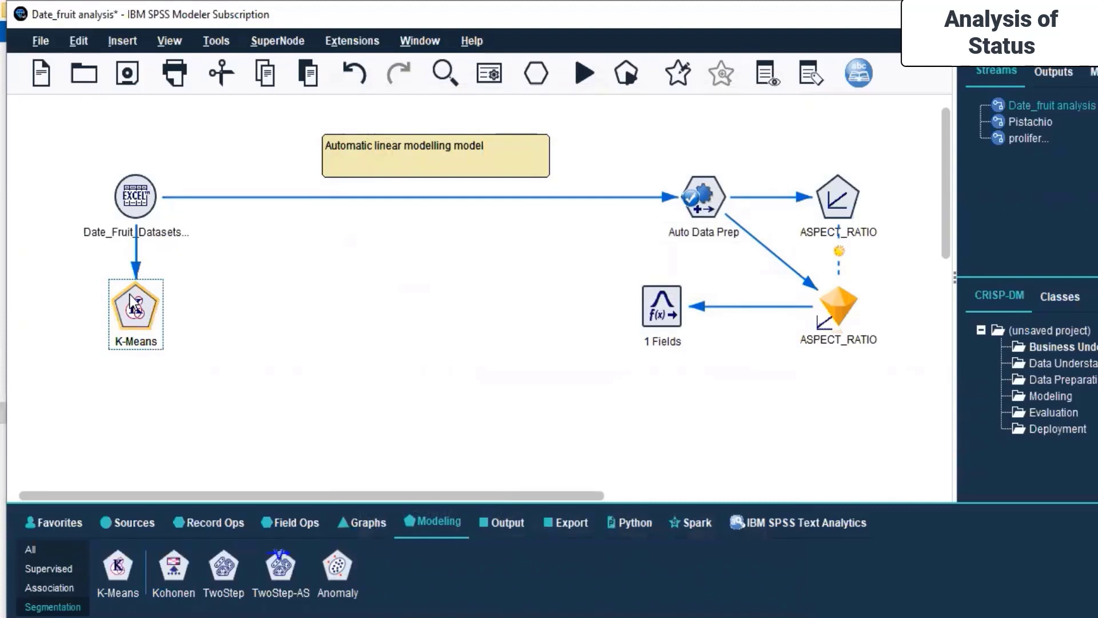
right_click(130, 301)
click(220, 607)
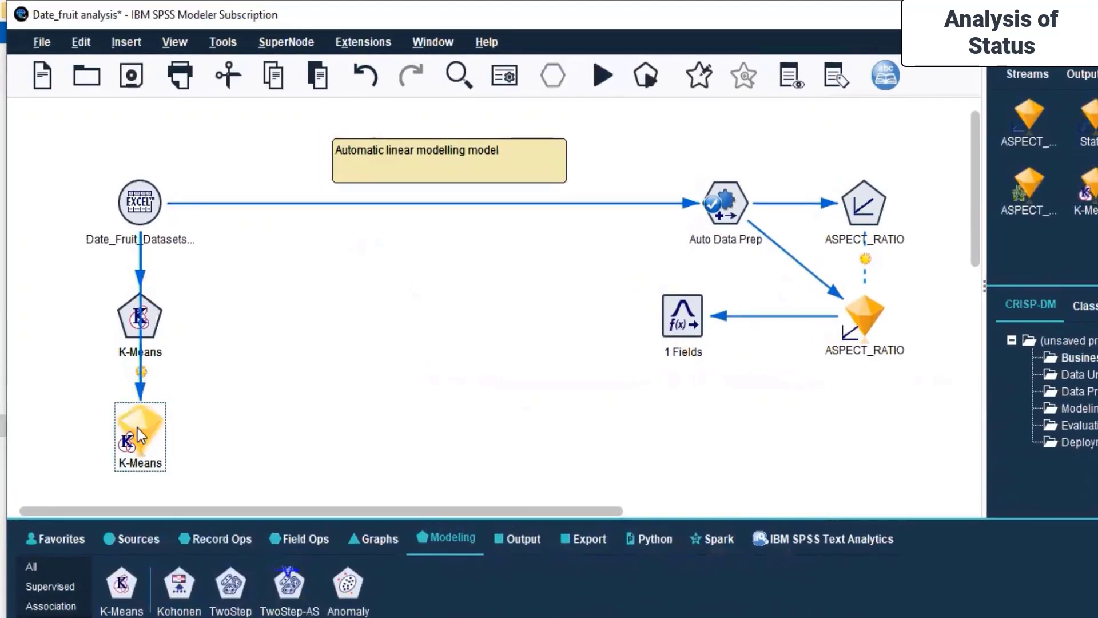
Run the stream from the K-Means model nugget and preview its clustered records
right_click(137, 428)
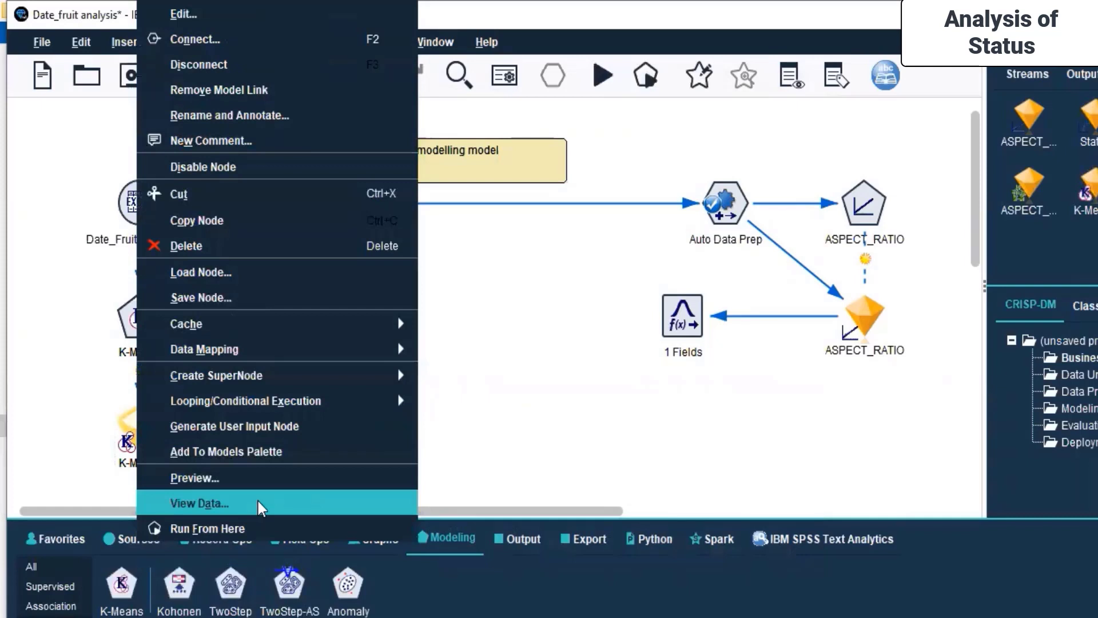
click(255, 528)
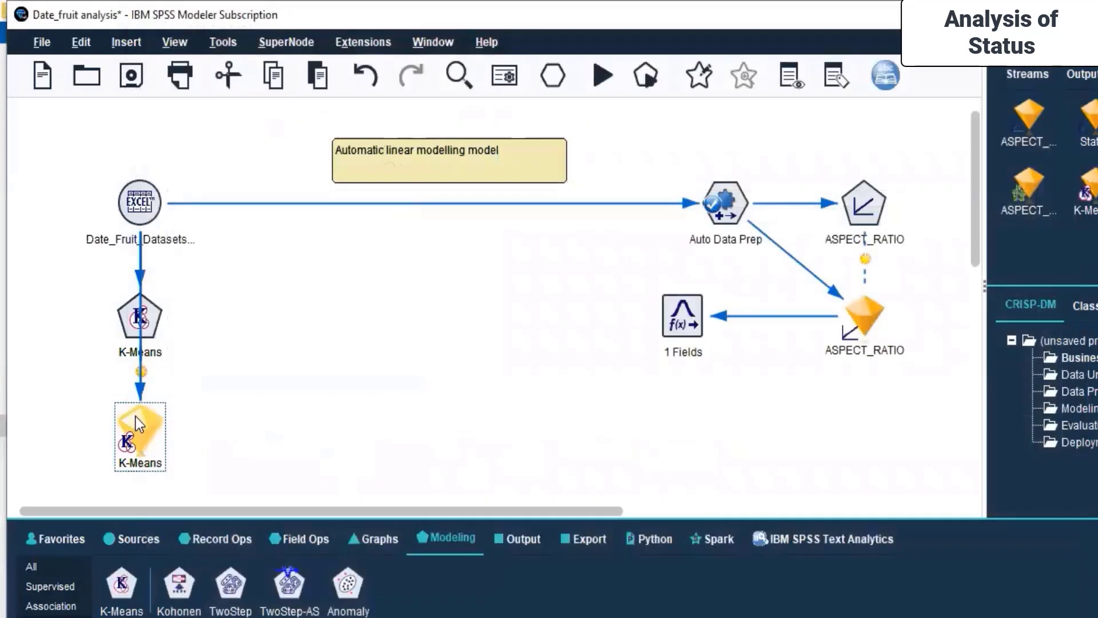
right_click(141, 418)
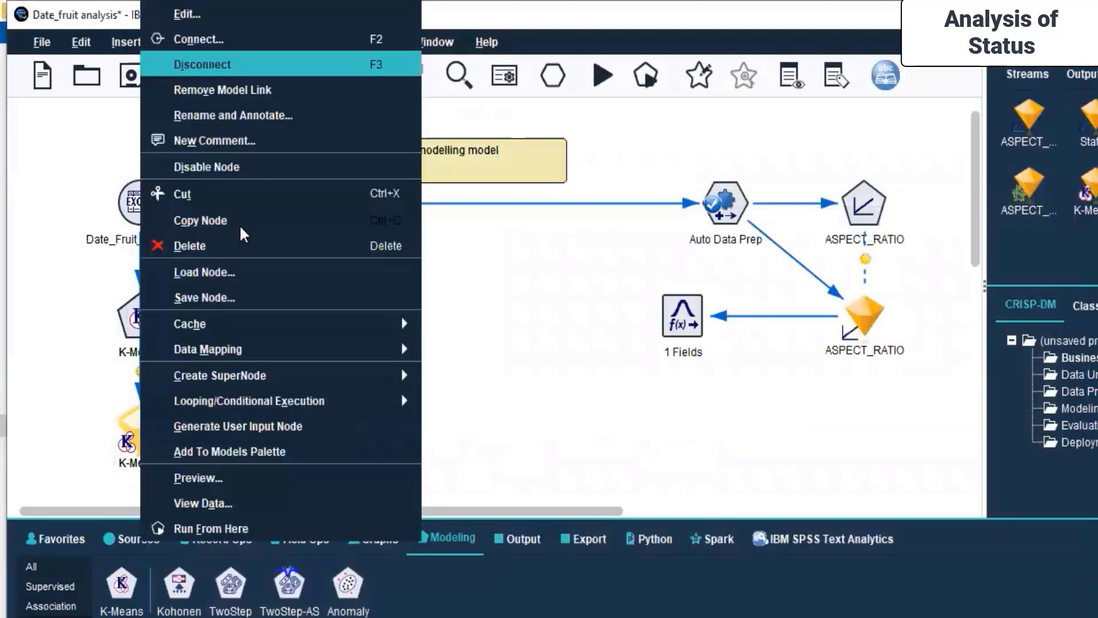
click(243, 477)
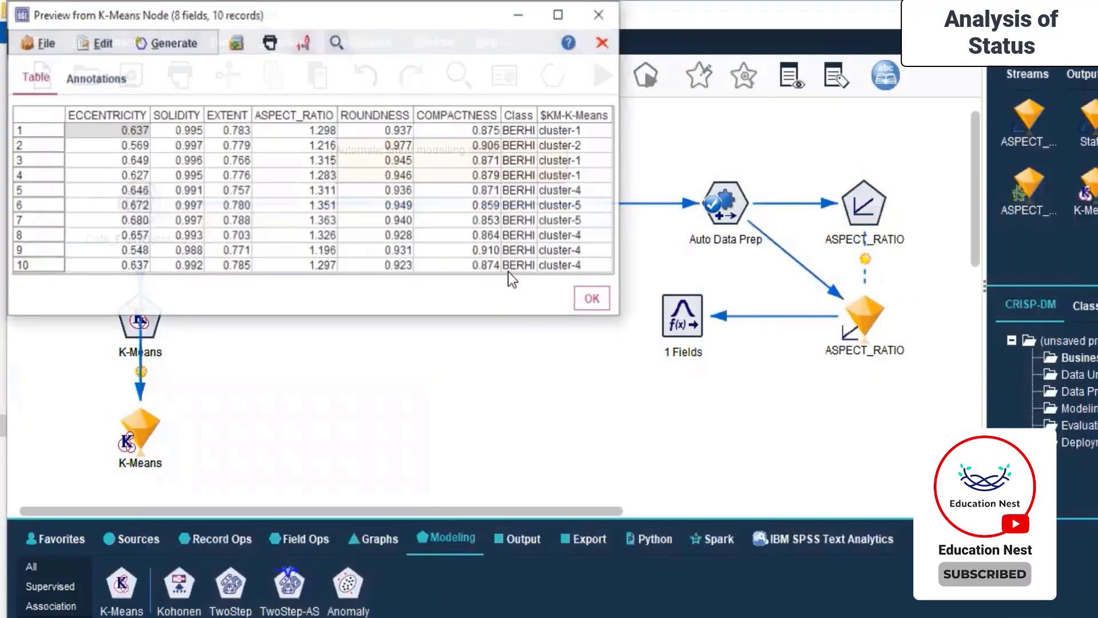
click(593, 301)
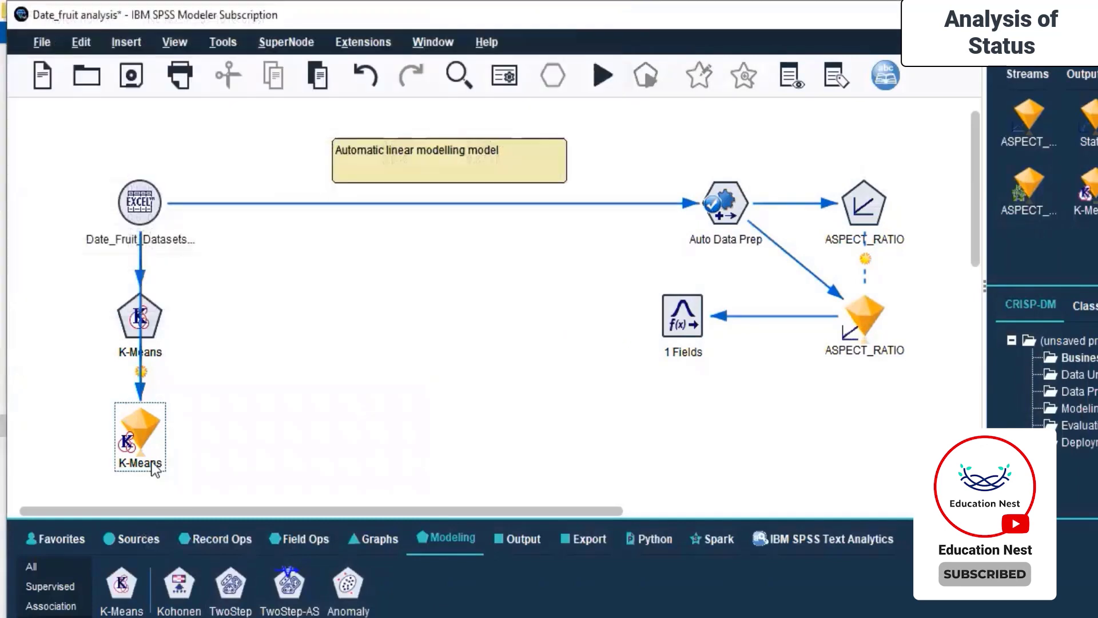
View the K-Means nugget's full data as a spreadsheet to examine the cluster assignments, and close the viewer
right_click(140, 420)
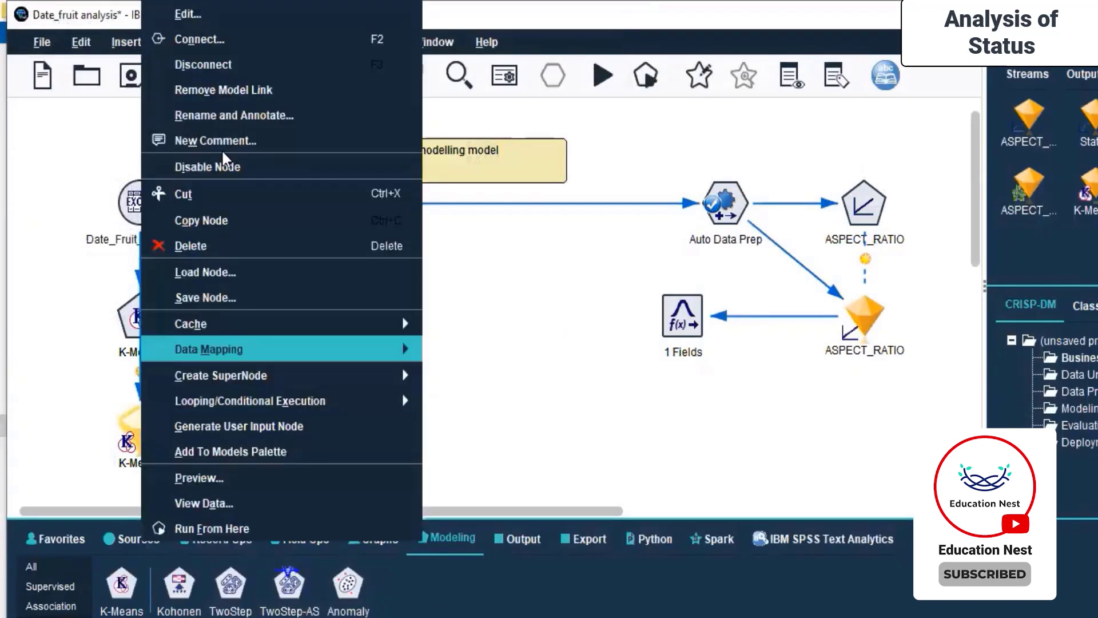
click(236, 503)
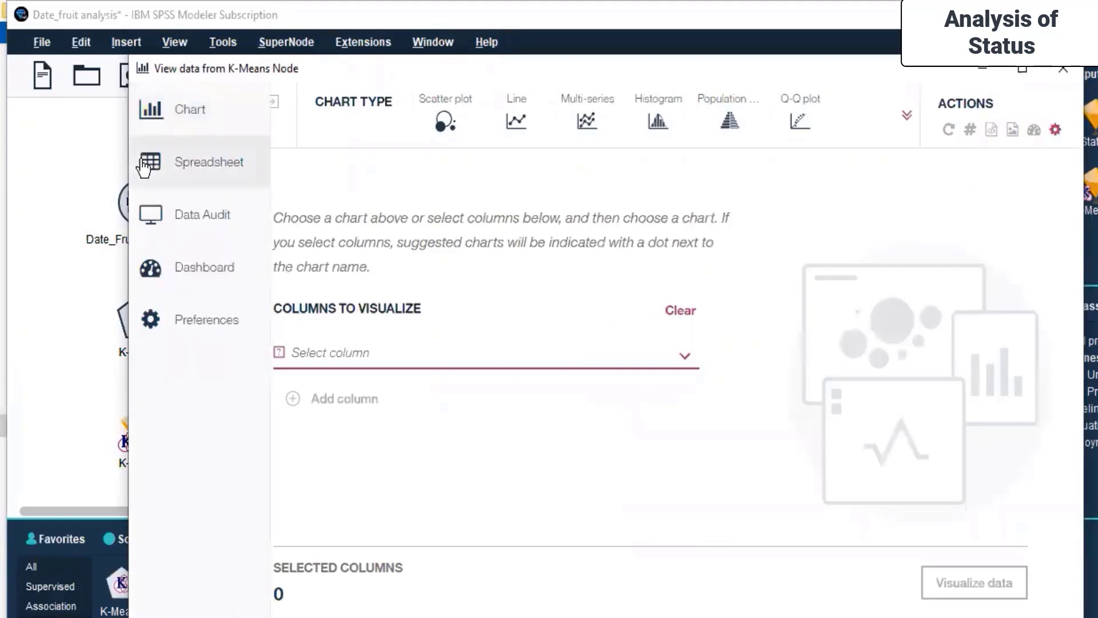
click(260, 154)
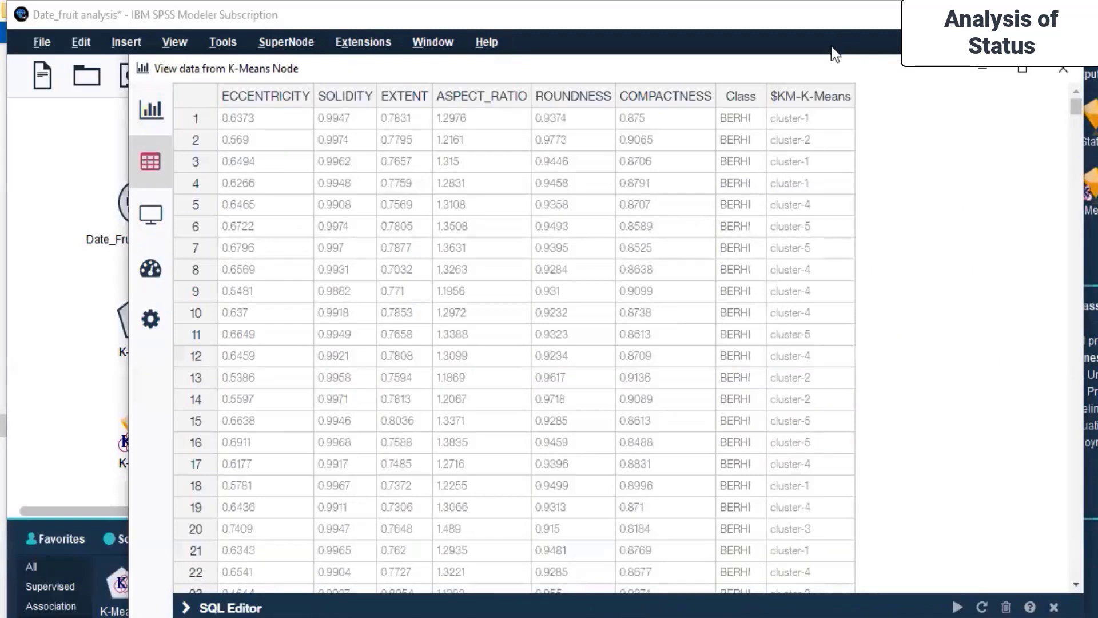
drag(938, 68, 844, 99)
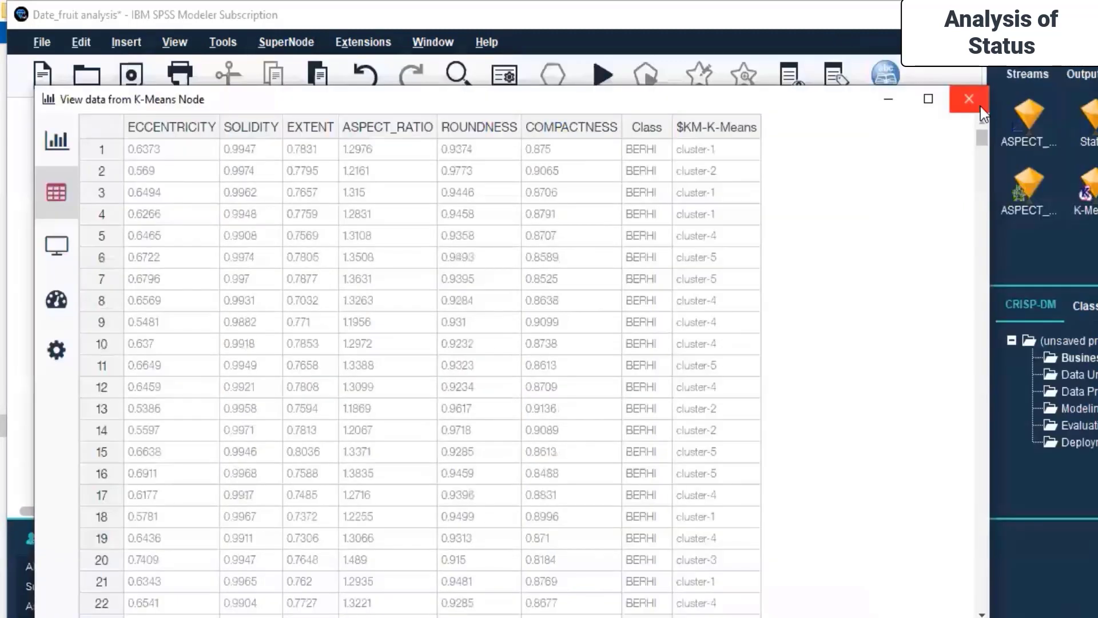
click(965, 105)
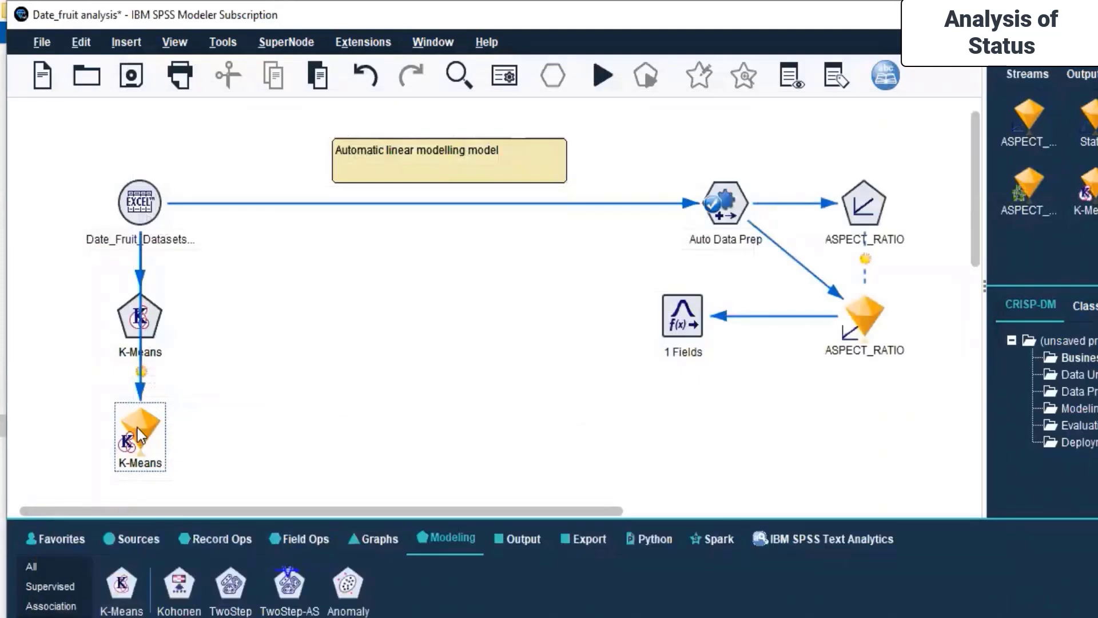
Move the K-Means nugget closer beneath the K-Means node and run the stream from the nugget
drag(139, 435, 284, 309)
key(ctrl+z)
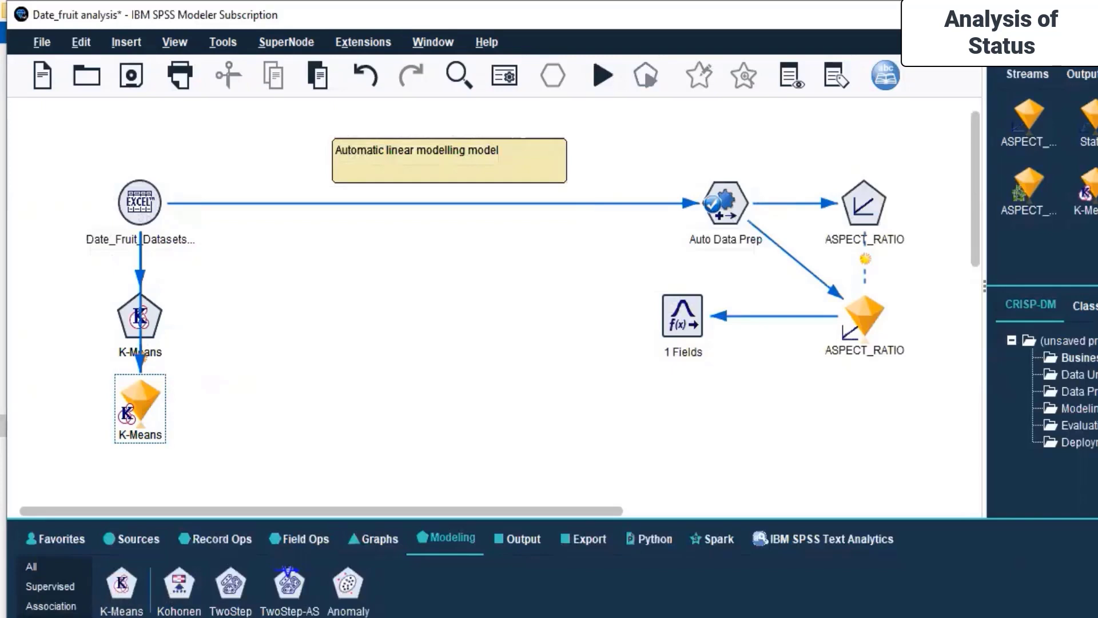
click(137, 387)
right_click(137, 386)
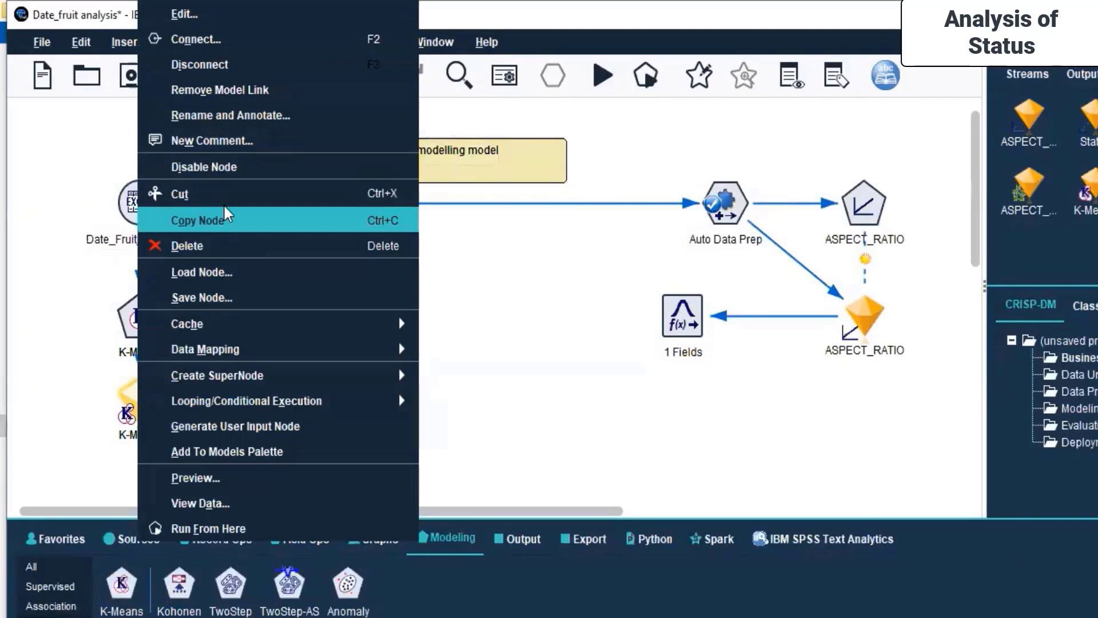
click(236, 531)
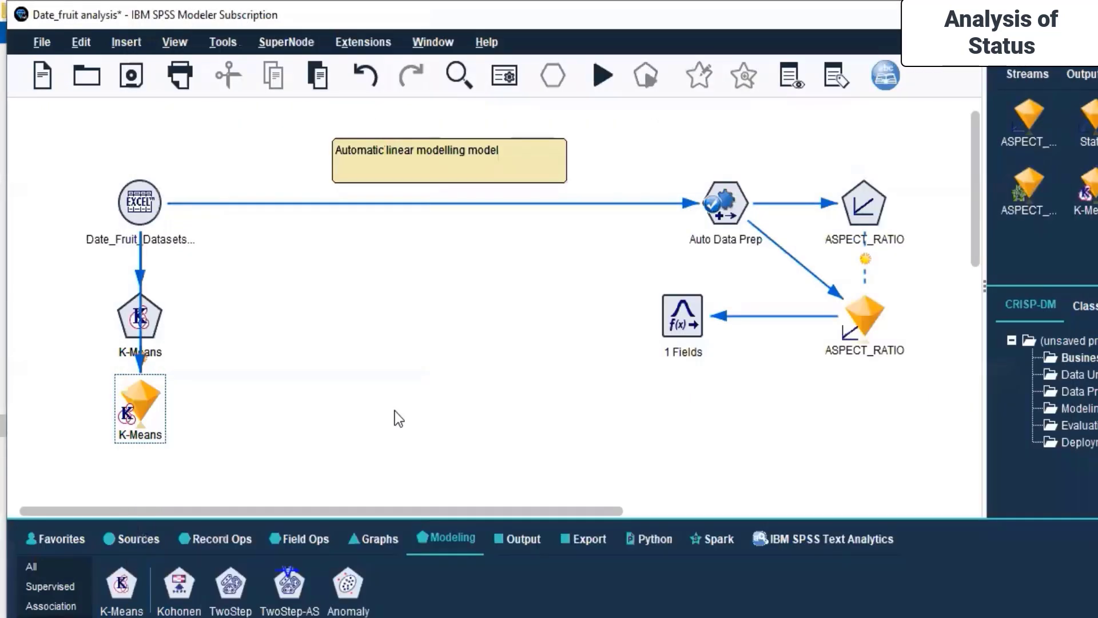
Place an Analysis output node to the right of the K-Means nugget and connect the nugget to it
click(517, 538)
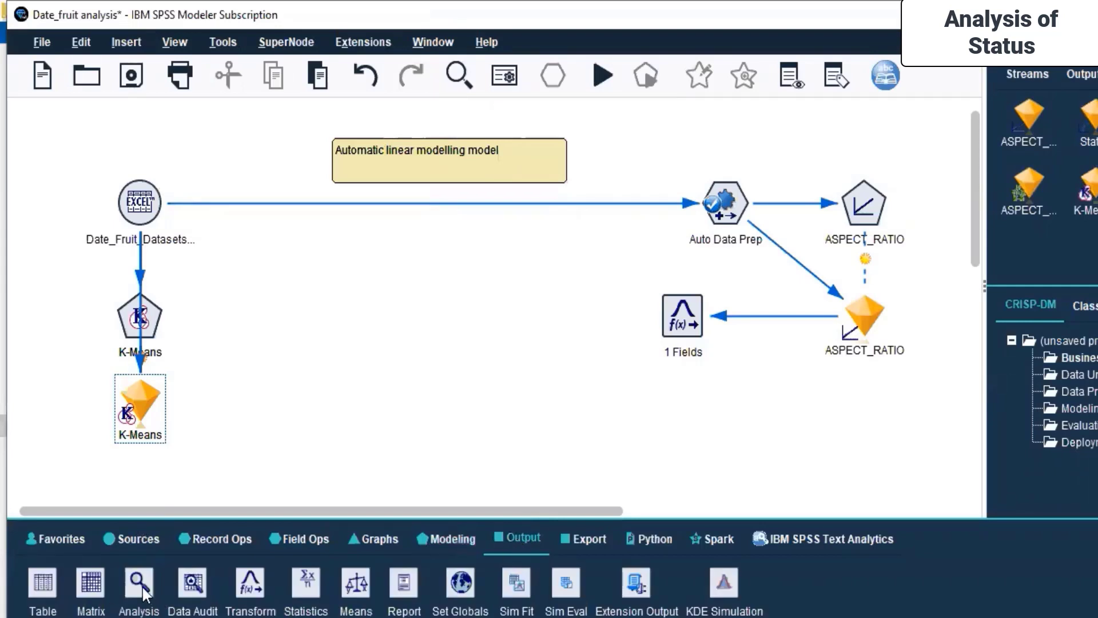
drag(142, 540, 278, 403)
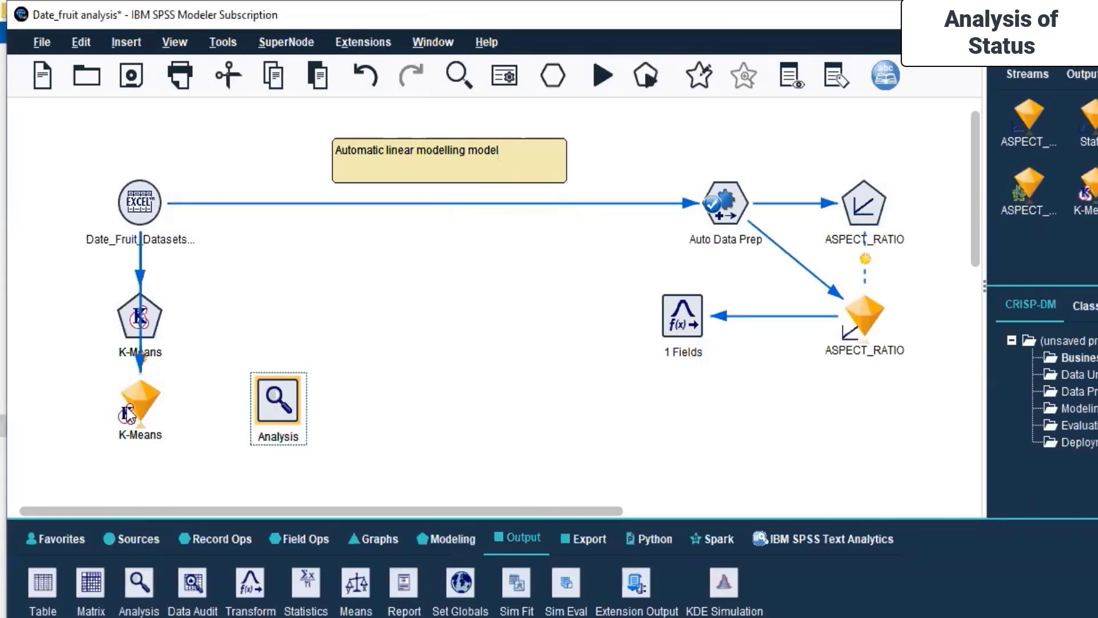
click(127, 409)
right_click(126, 409)
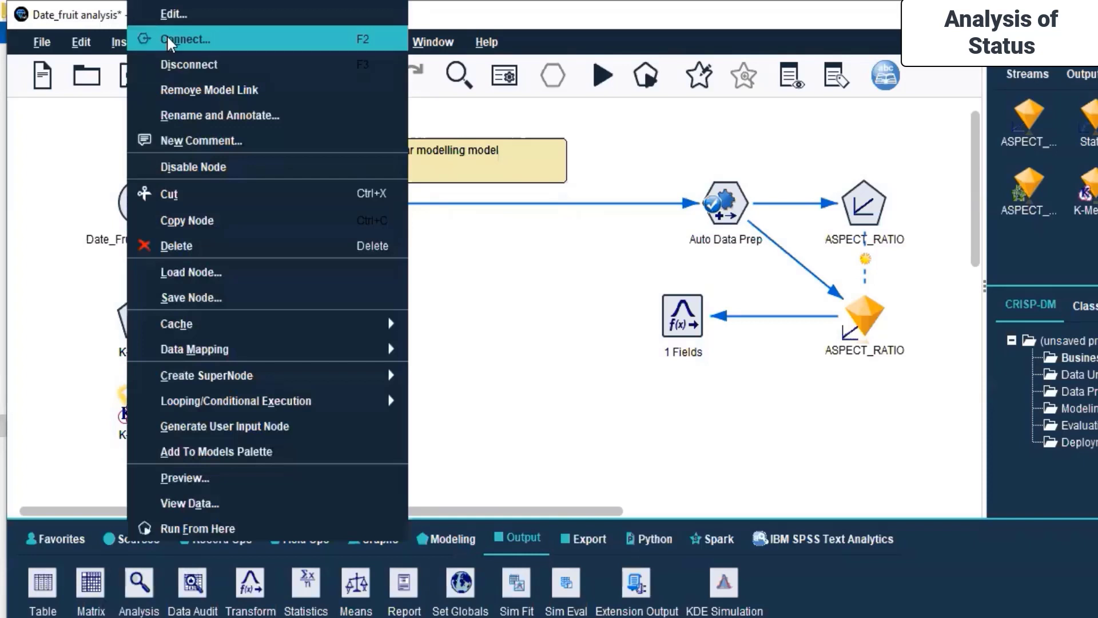
click(170, 40)
click(272, 399)
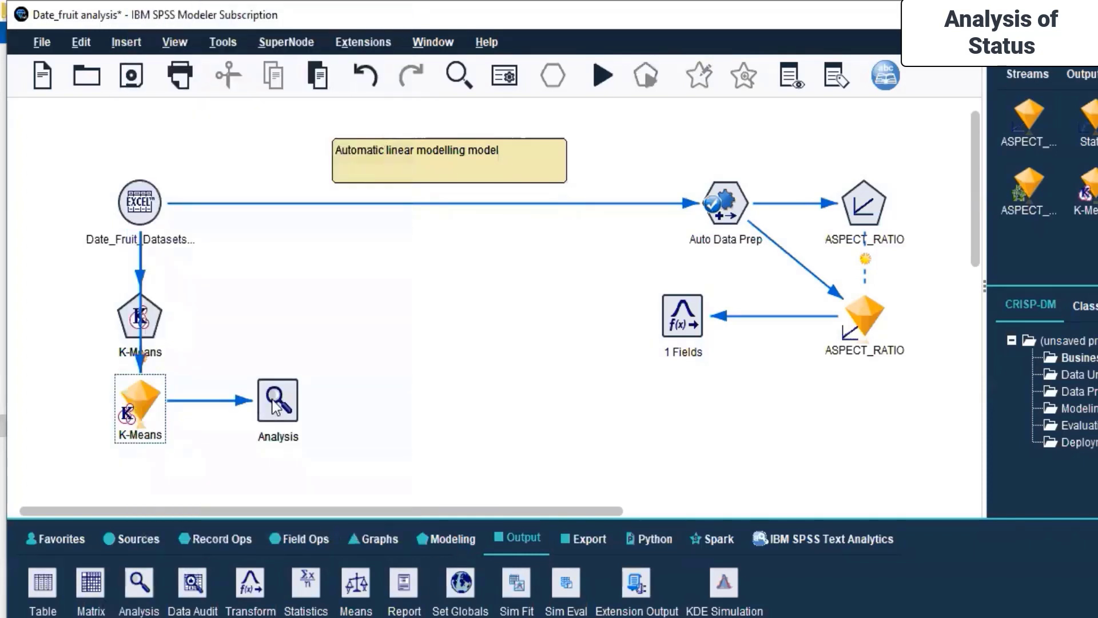
right_click(133, 410)
key(Escape)
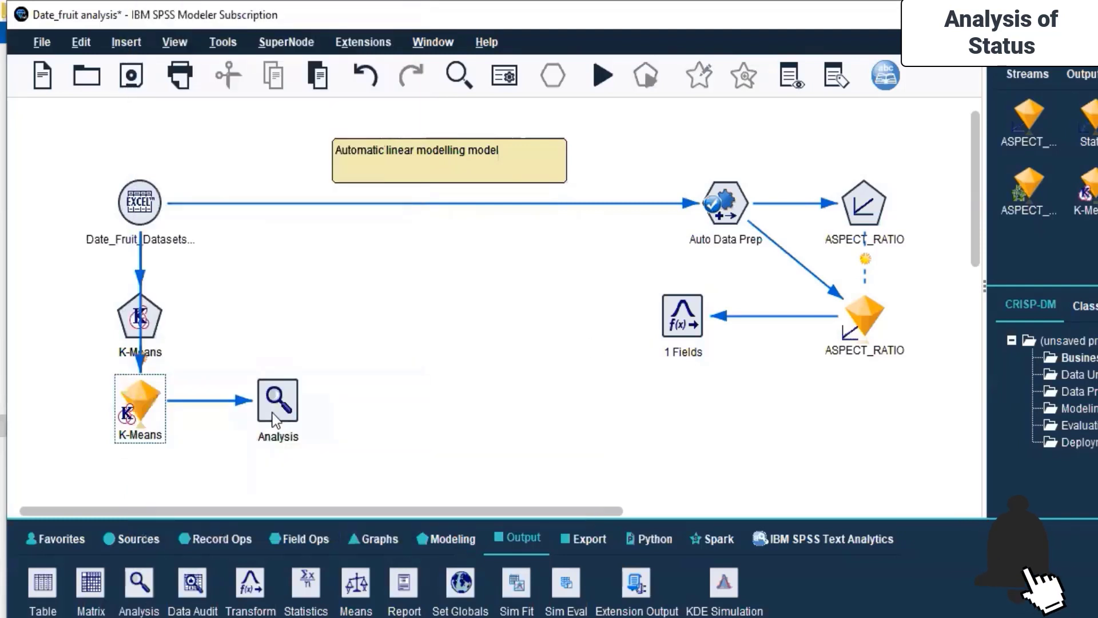
Try to run the Analysis node on the K-Means results and close the message window
click(272, 413)
right_click(272, 413)
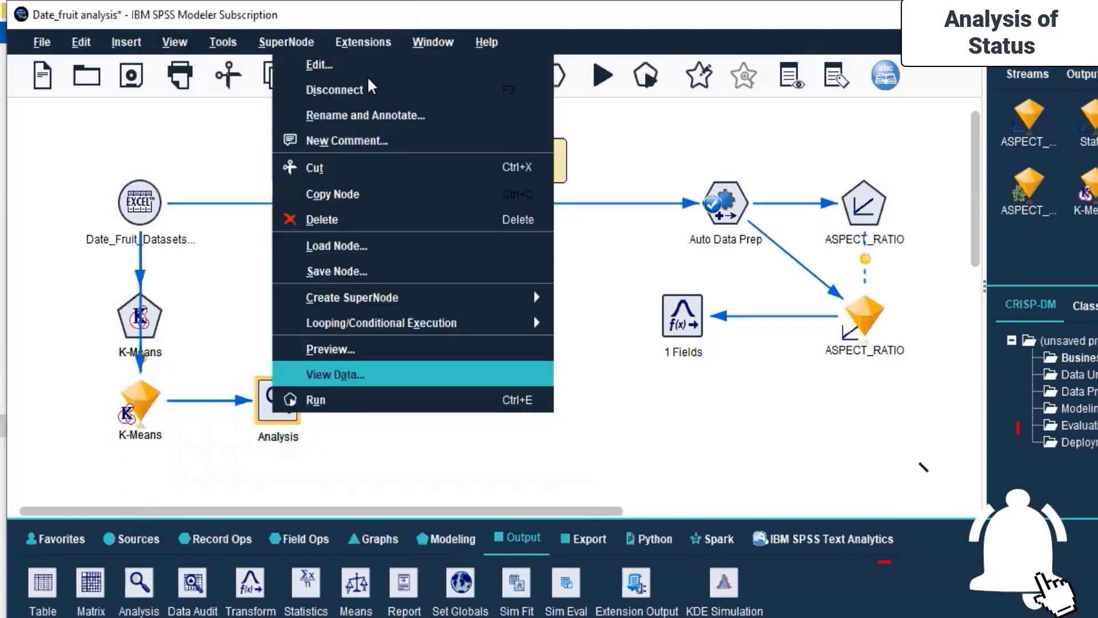
click(324, 404)
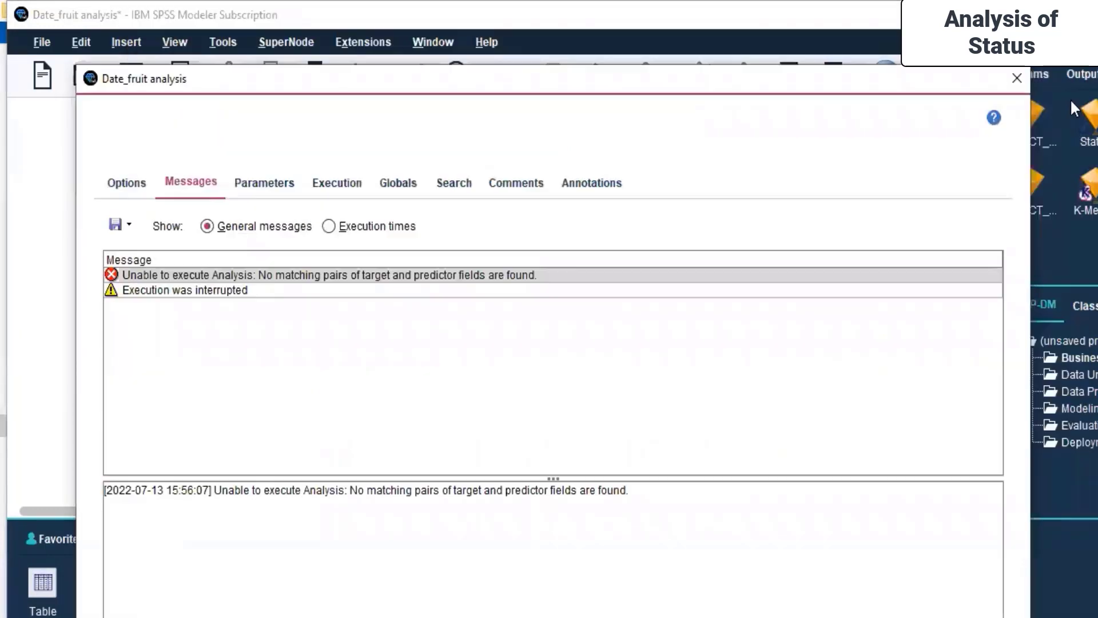
click(1017, 78)
Check the Analysis node's analysis and output settings, cancel the dialog and delete the node
right_click(265, 405)
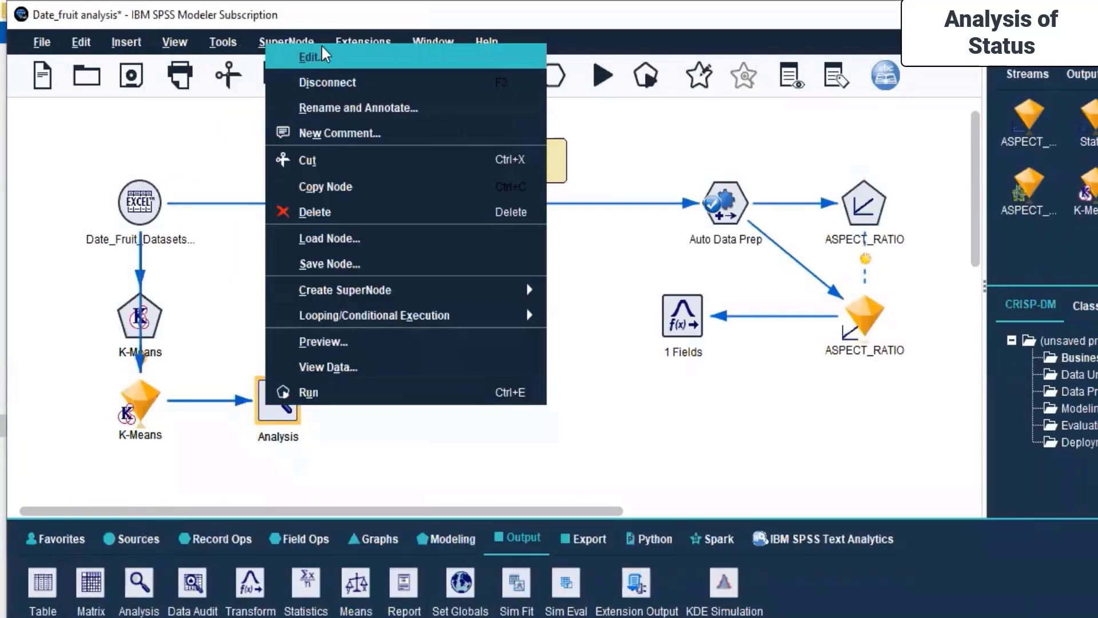
key(Return)
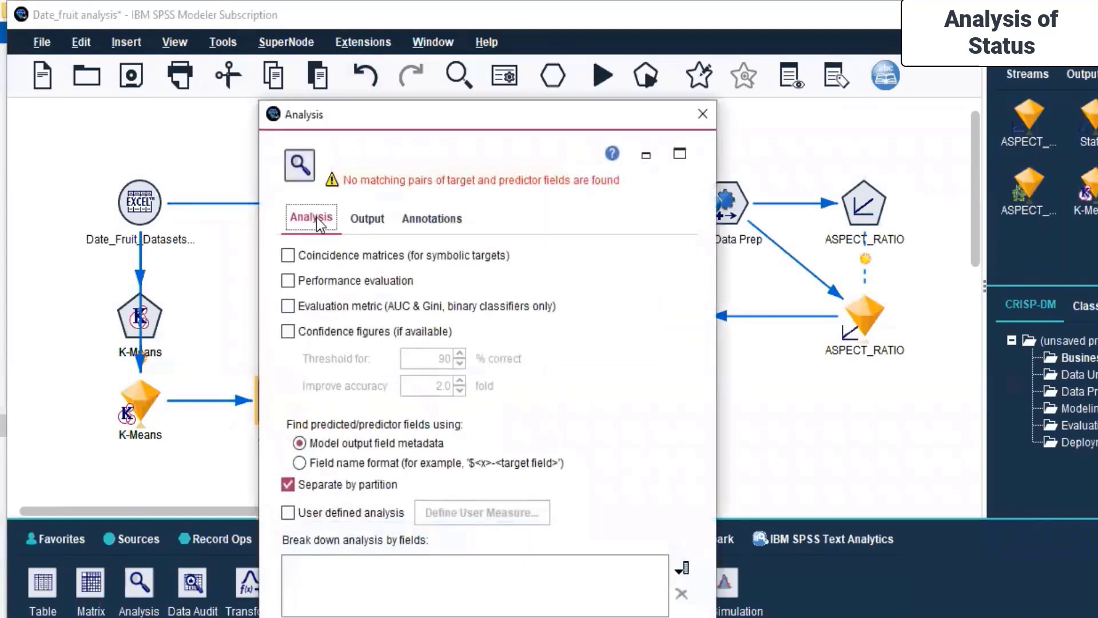
click(373, 224)
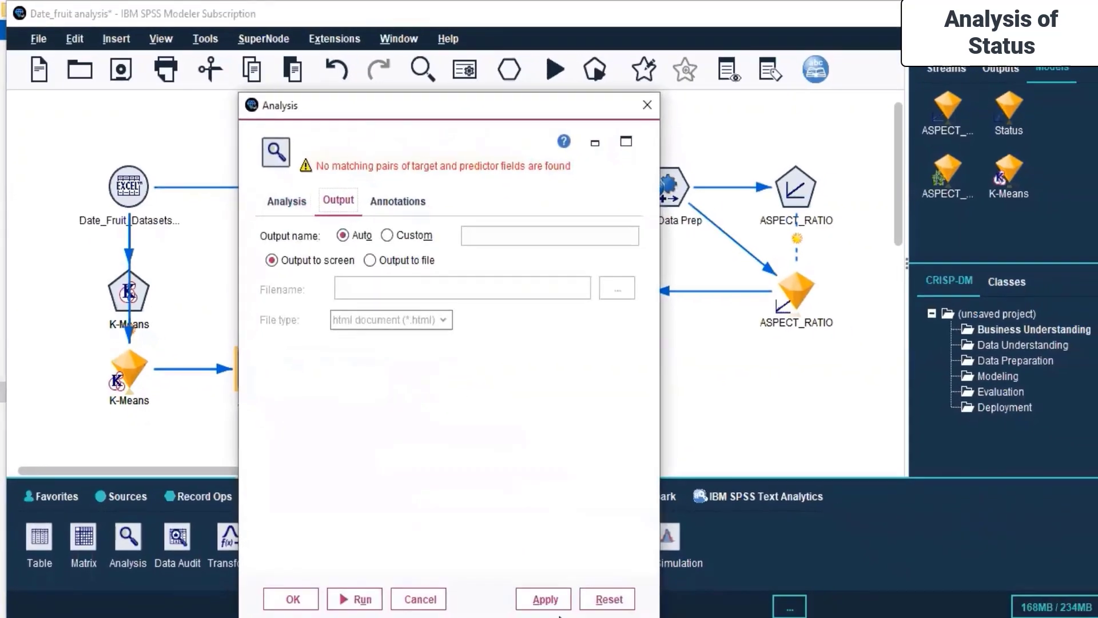
click(420, 598)
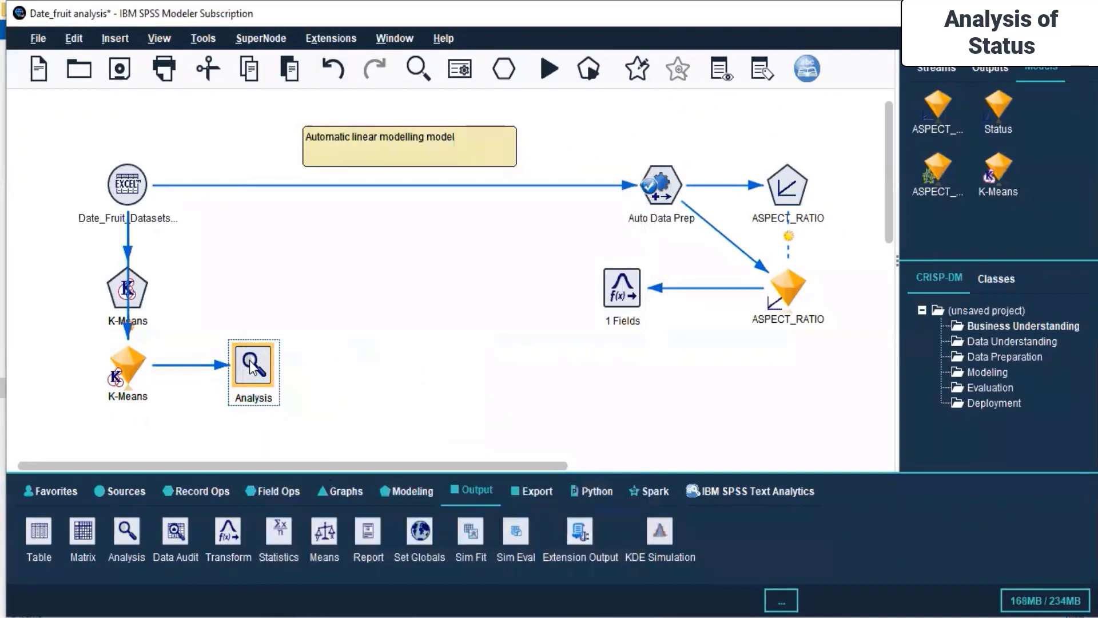
key(Delete)
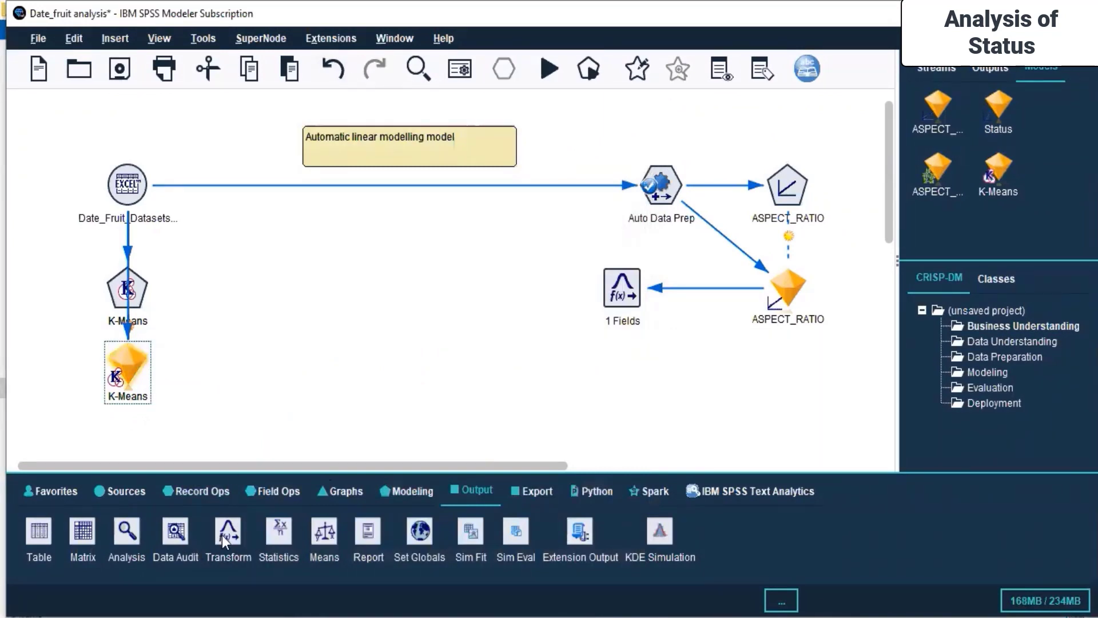
Place a Transform output node to the right of the K-Means nugget and connect the nugget to it
drag(235, 534, 278, 373)
right_click(128, 371)
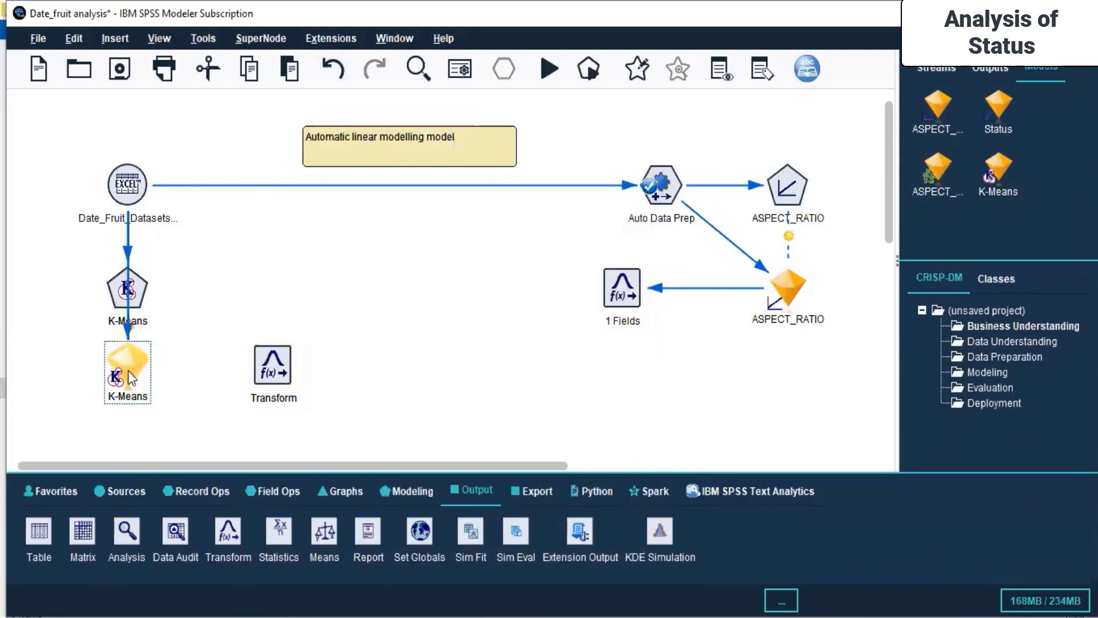
click(222, 43)
click(267, 368)
Try to run the Transform node and close the message window
right_click(267, 368)
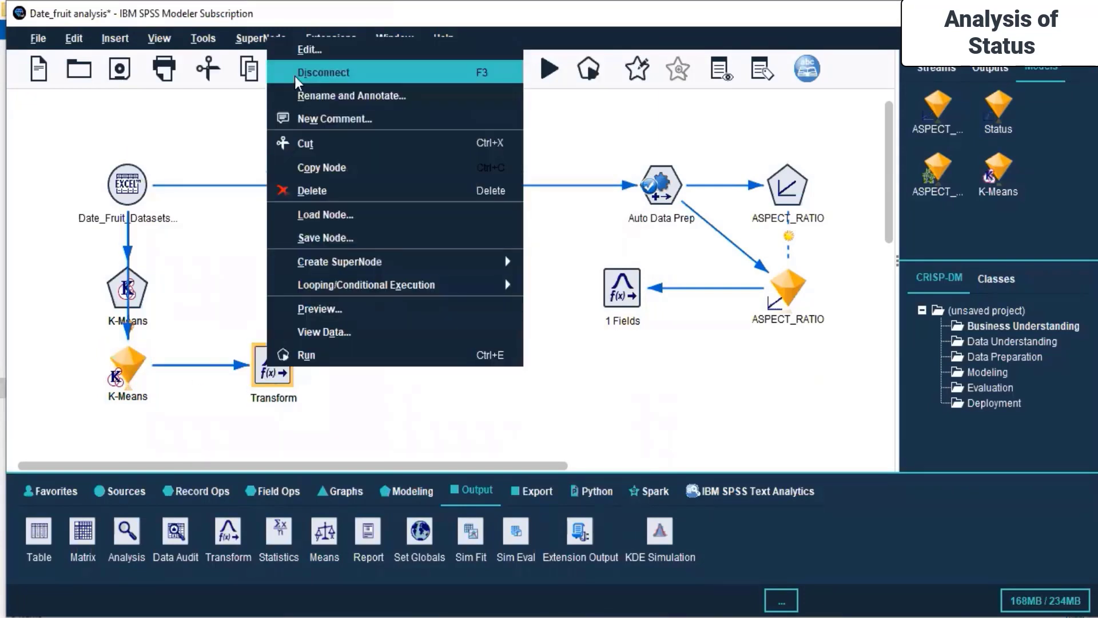
click(338, 354)
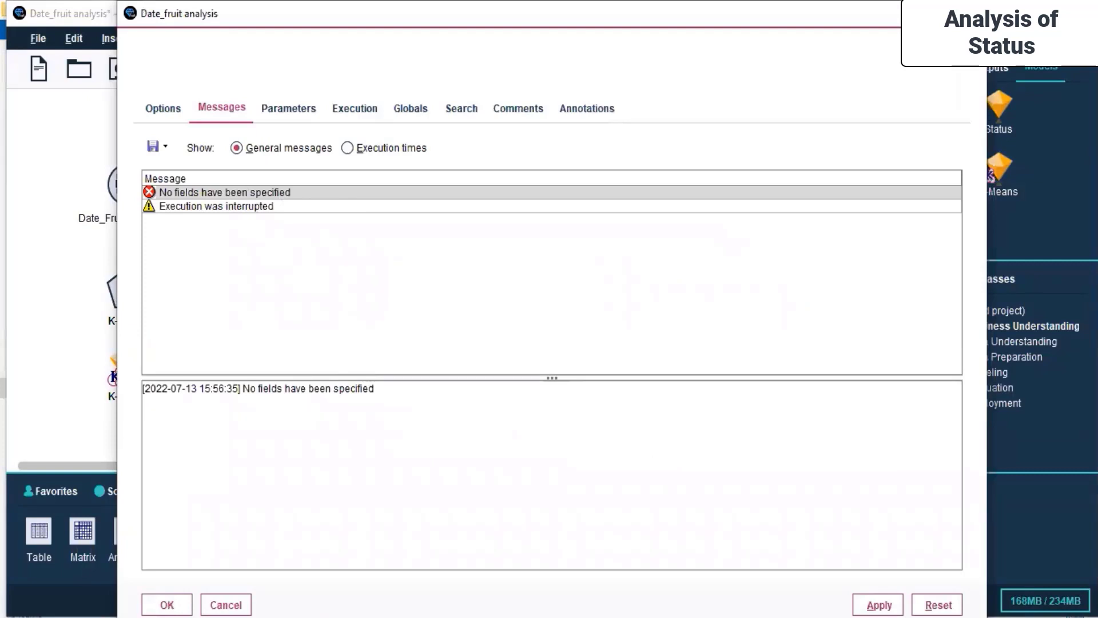
key(Escape)
Configure the Transform node beside the K-Means nugget to use the fields ECCENTRICITY, SOLIDITY, ROUNDNESS and COMPACTNESS
right_click(272, 357)
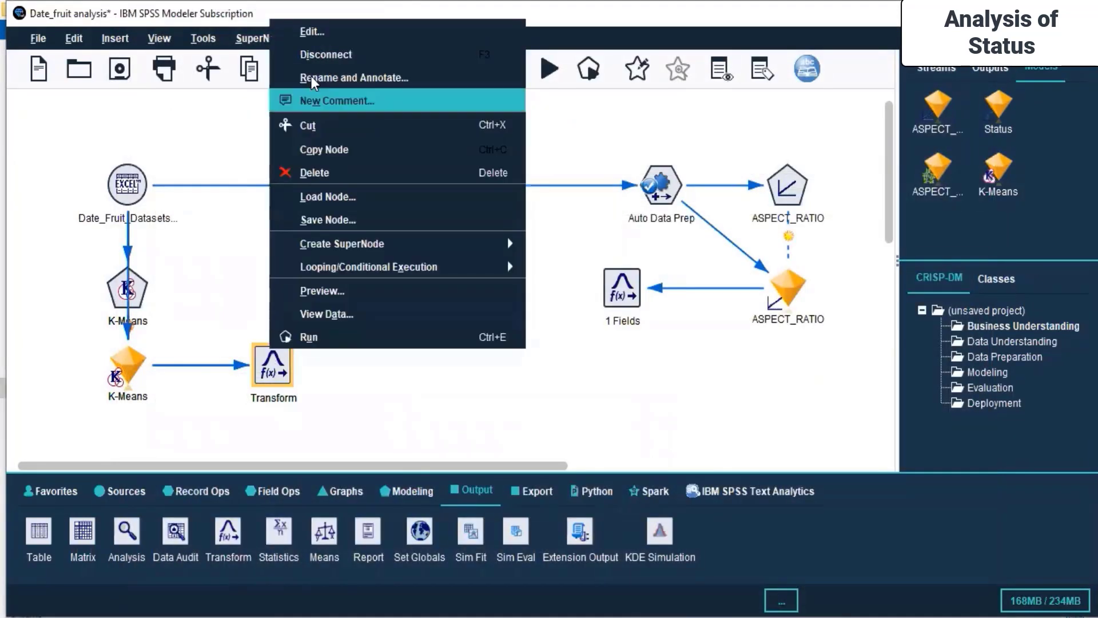
click(316, 32)
click(305, 365)
click(641, 401)
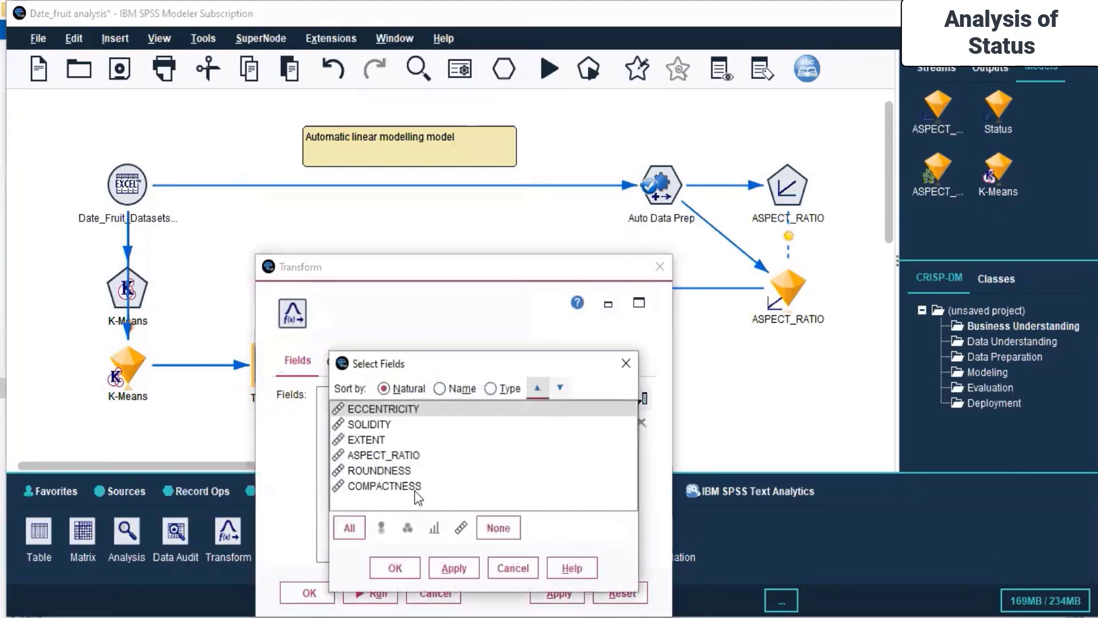
click(373, 414)
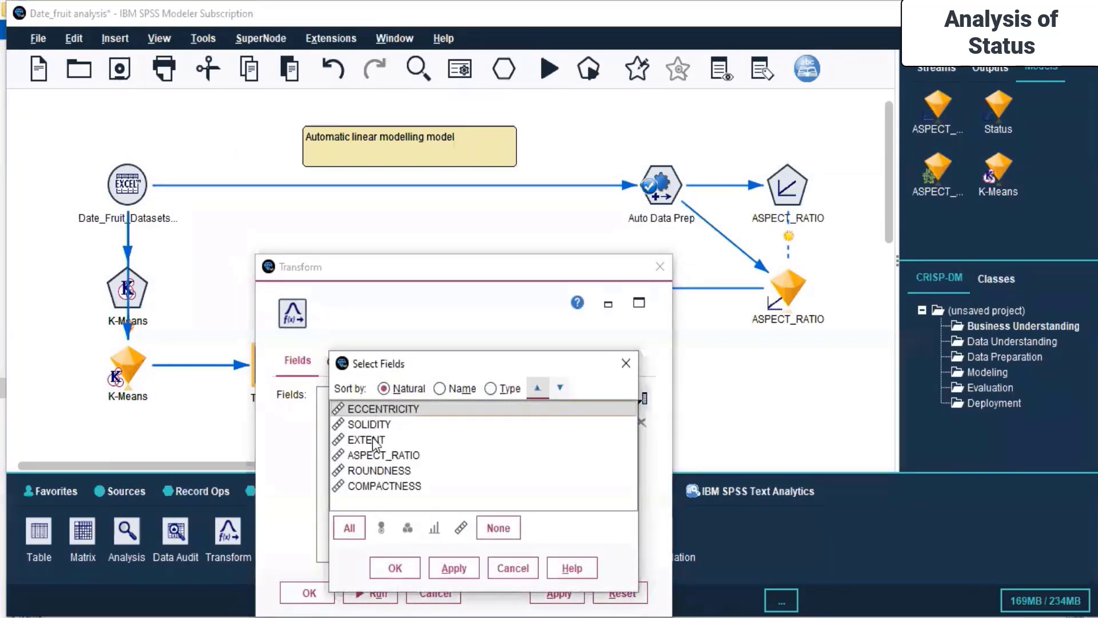
ctrl+click(373, 424)
ctrl+click(376, 471)
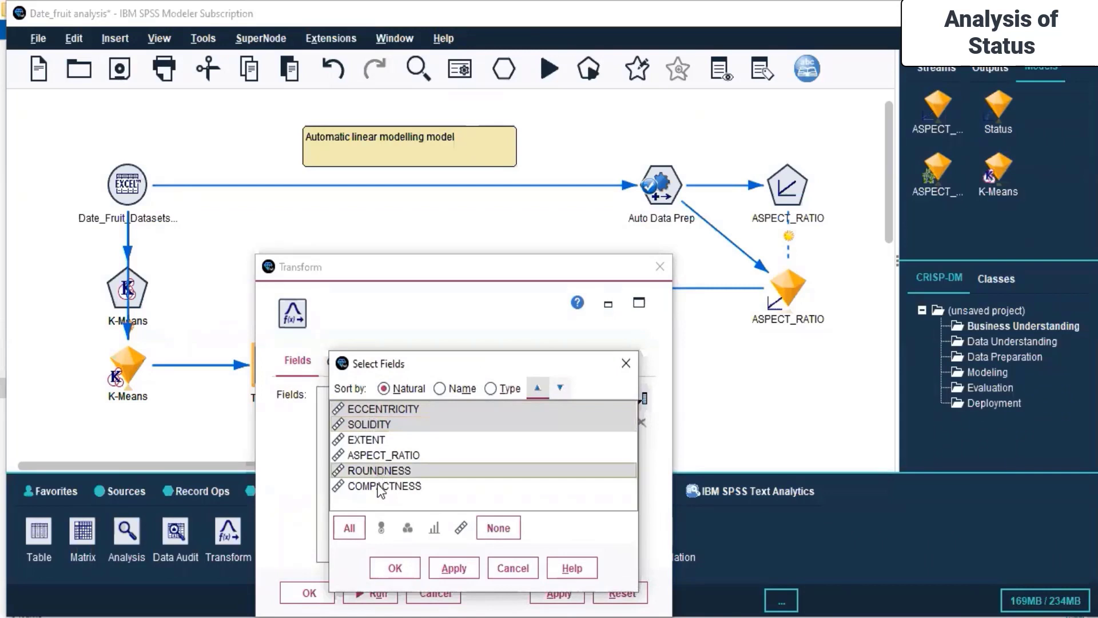
ctrl+click(379, 486)
click(454, 568)
click(395, 568)
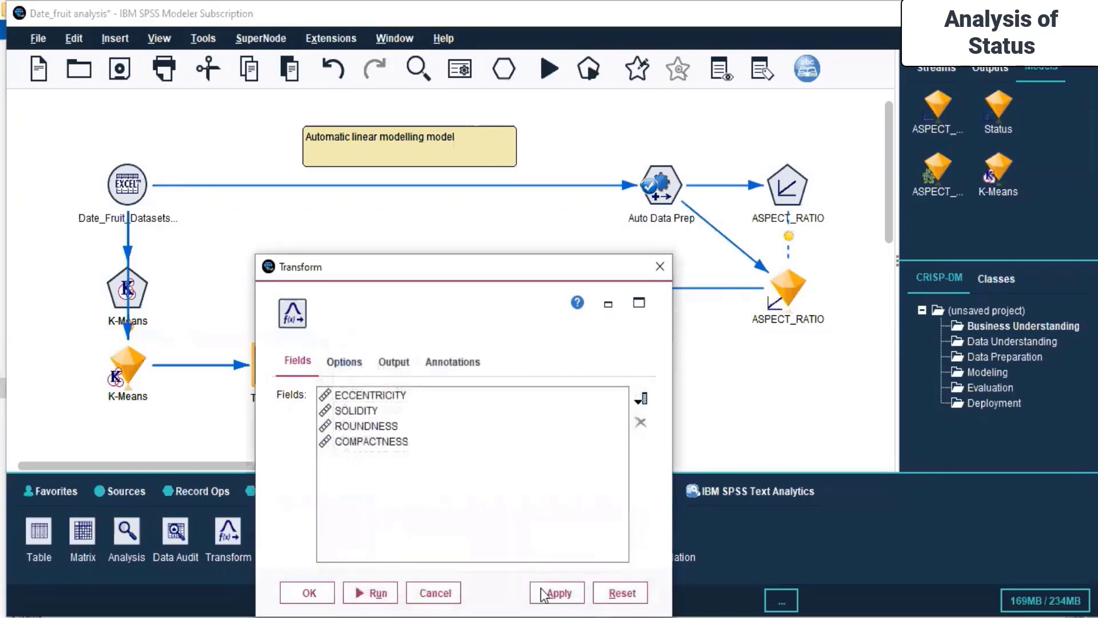
click(309, 593)
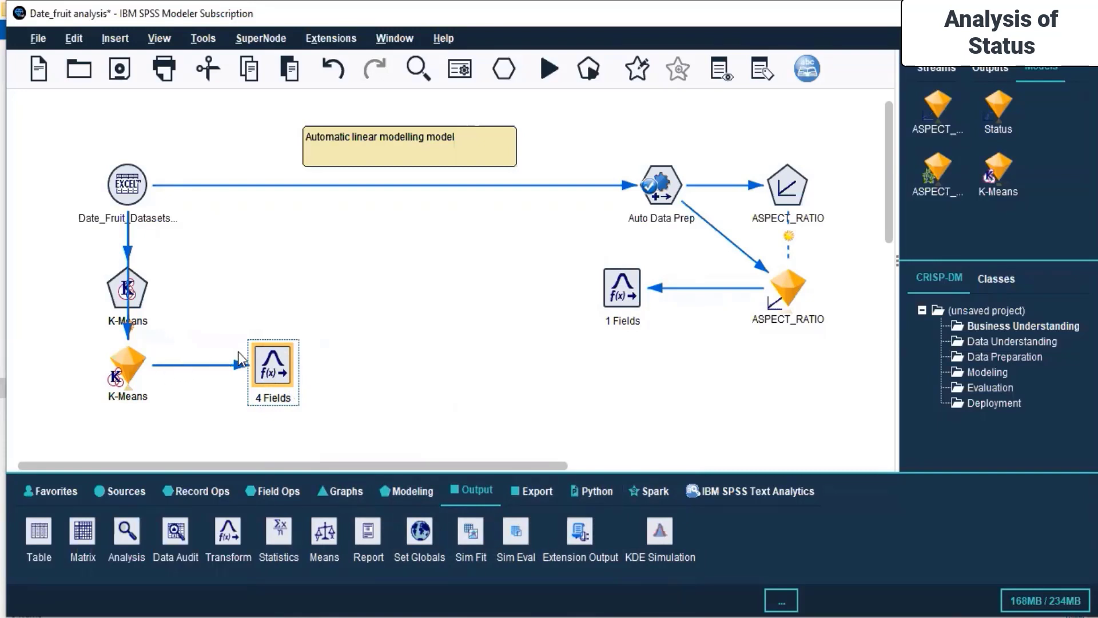
Run the four-field Transform node and maximize its output window to view the distributions
right_click(271, 358)
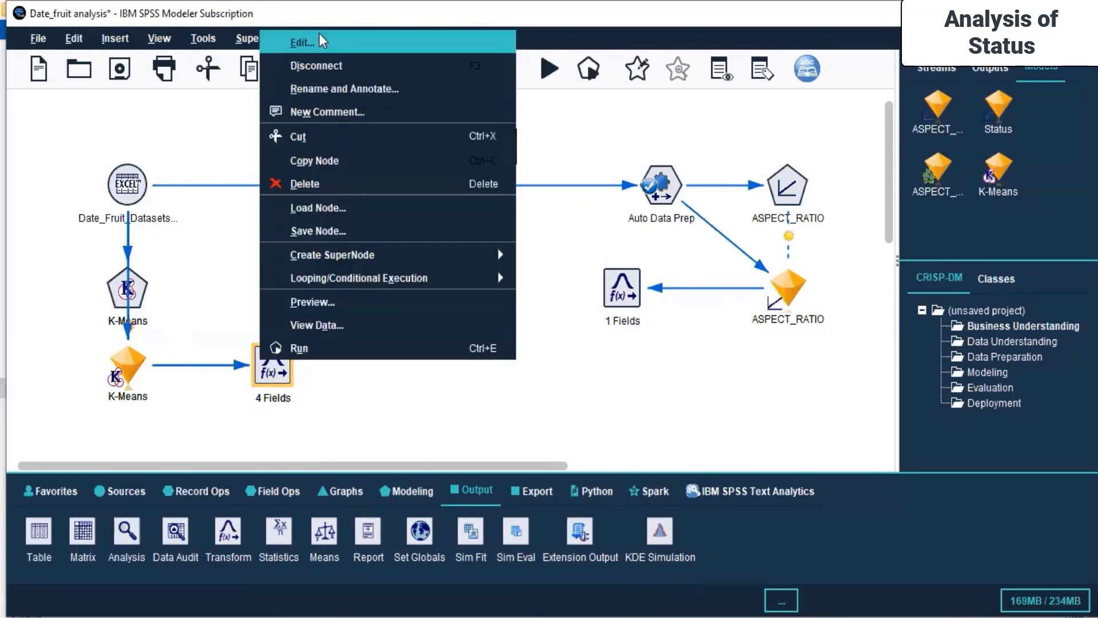
click(355, 350)
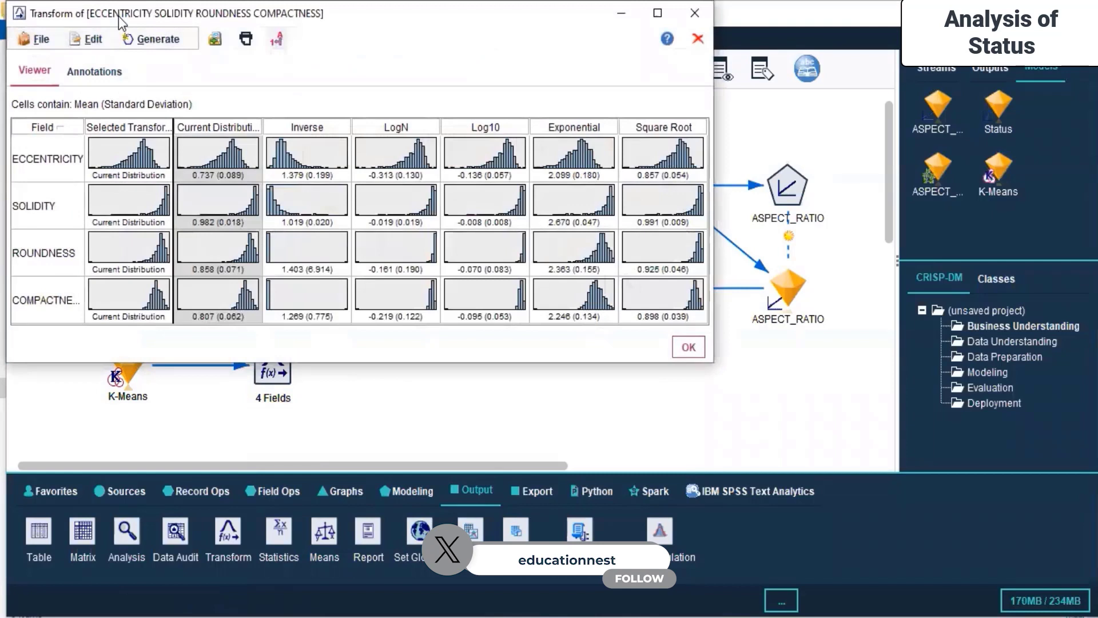
drag(117, 17, 442, 151)
click(982, 148)
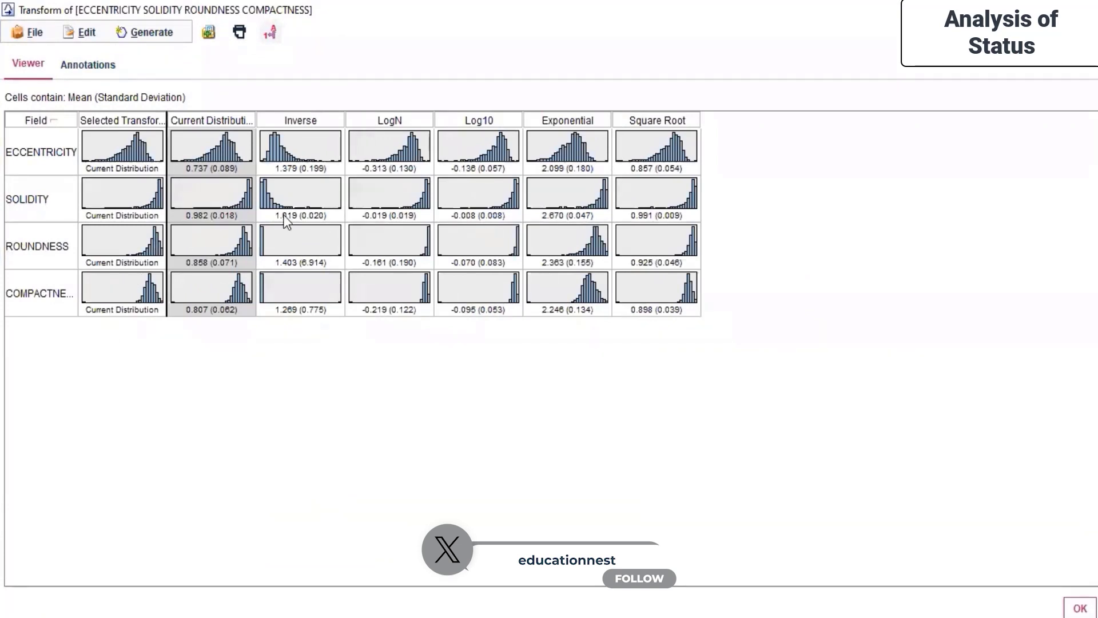
Save the Transform output in the Day 8 folder under its suggested name and save the Date_fruit analysis stream
click(30, 34)
mouse_move(95, 29)
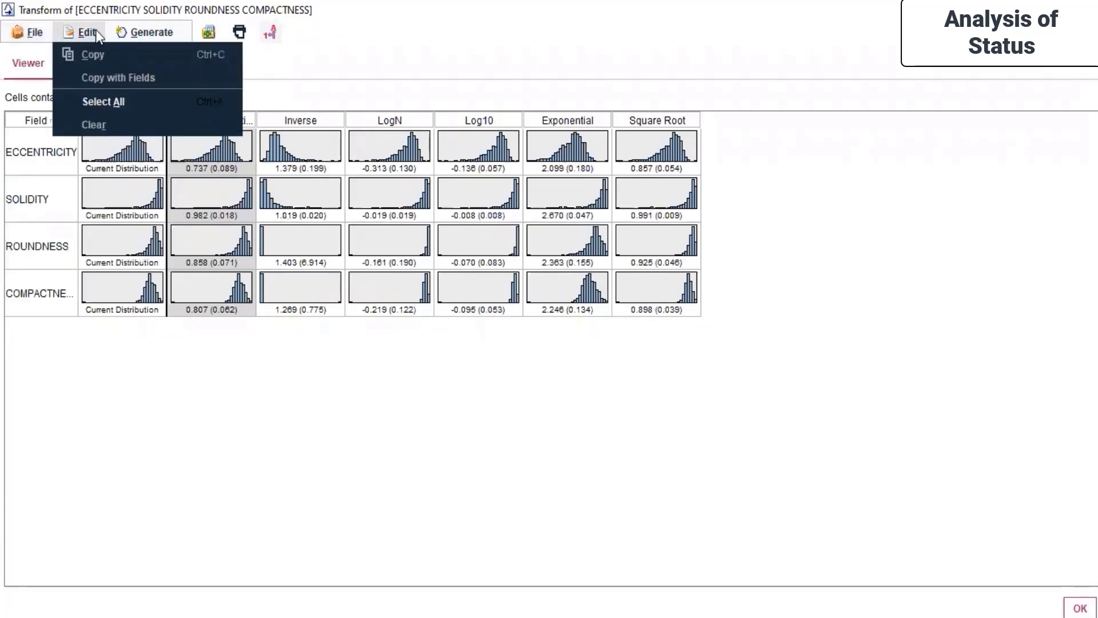
mouse_move(31, 32)
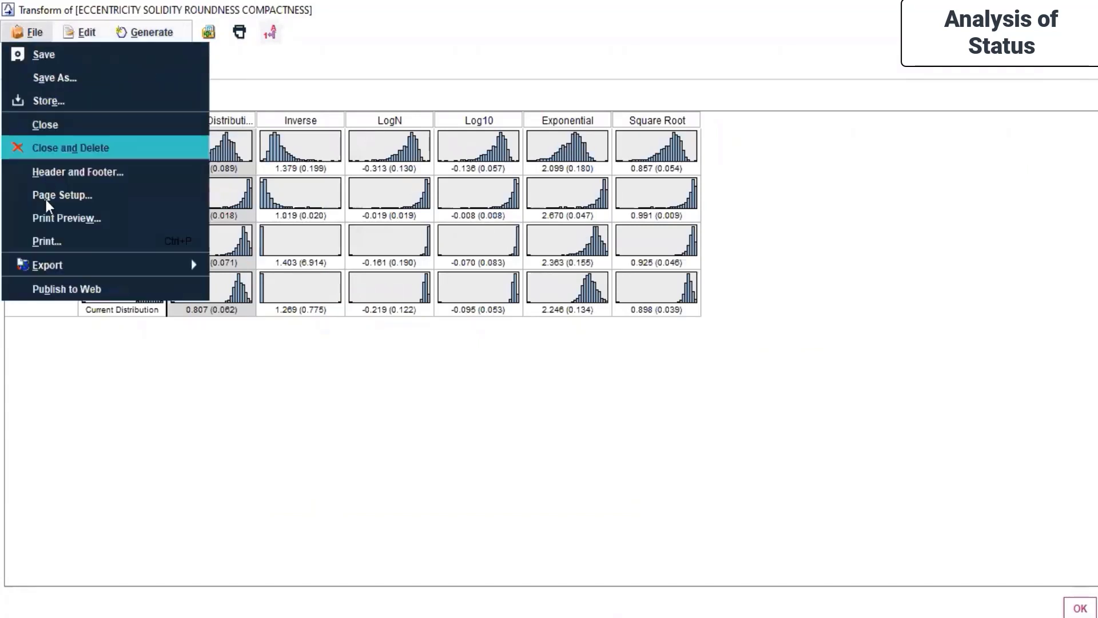
click(53, 54)
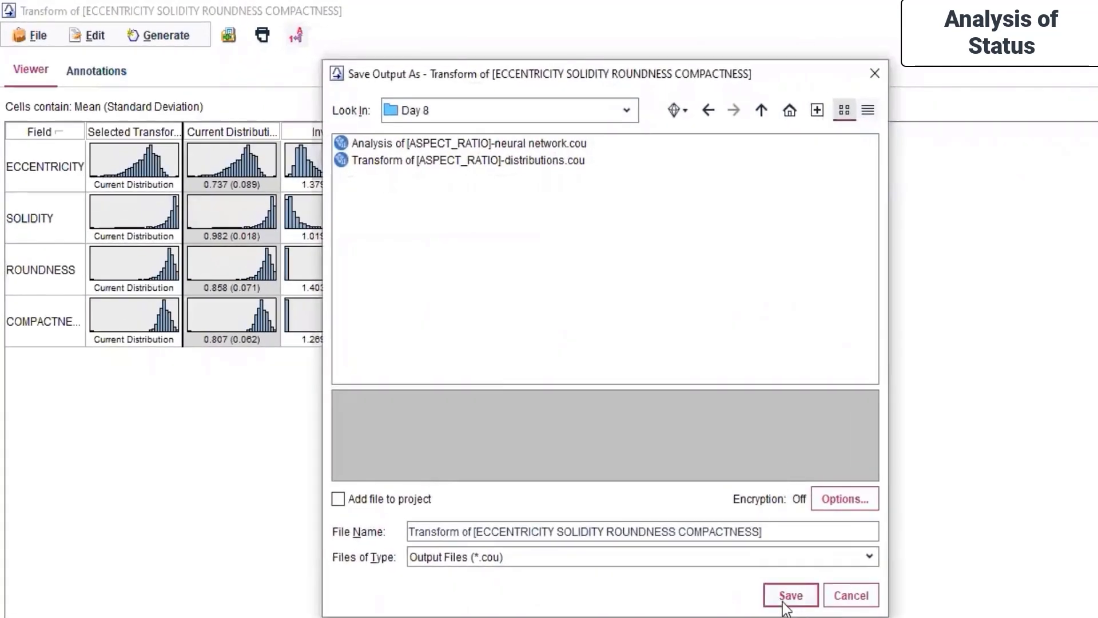
click(779, 595)
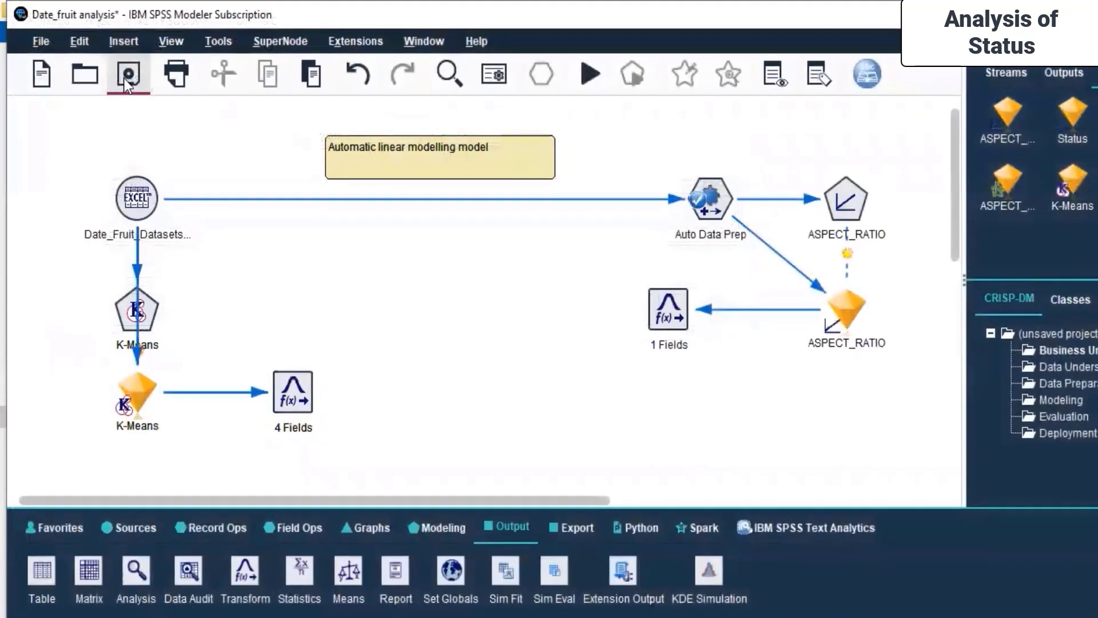
click(125, 75)
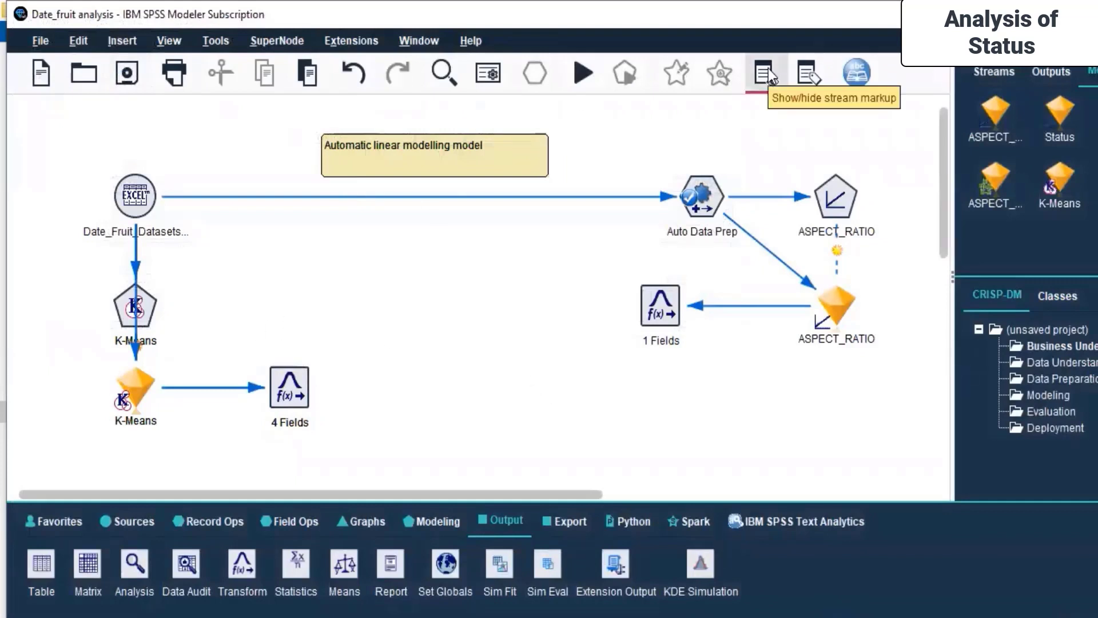
Add a stream comment reading "Segmentation modelling analysis"
click(808, 69)
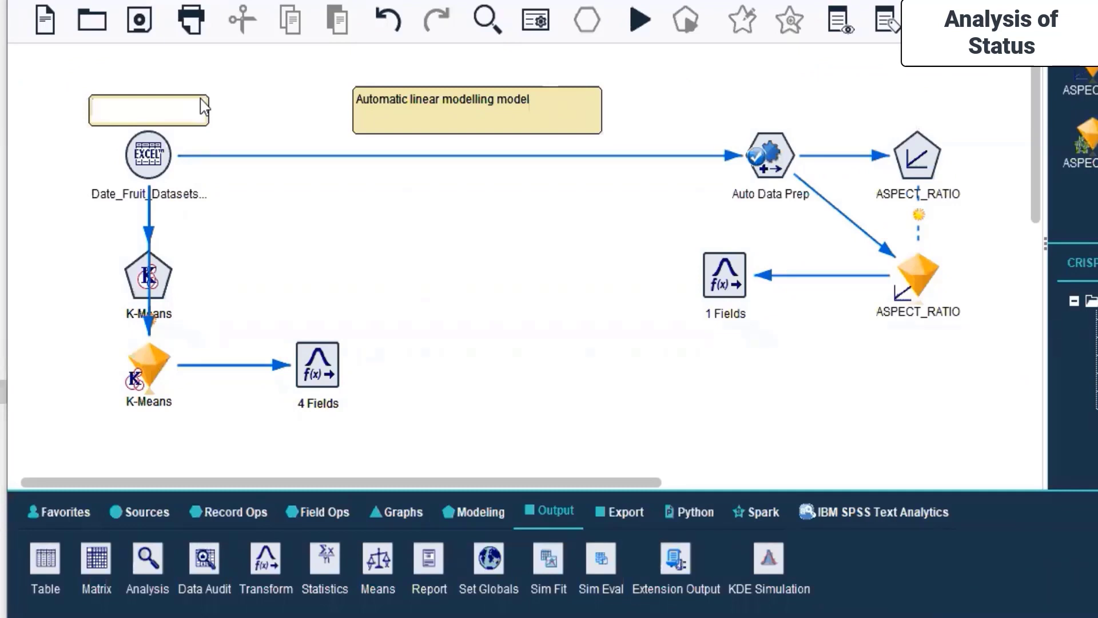
text(Segmentation modelling)
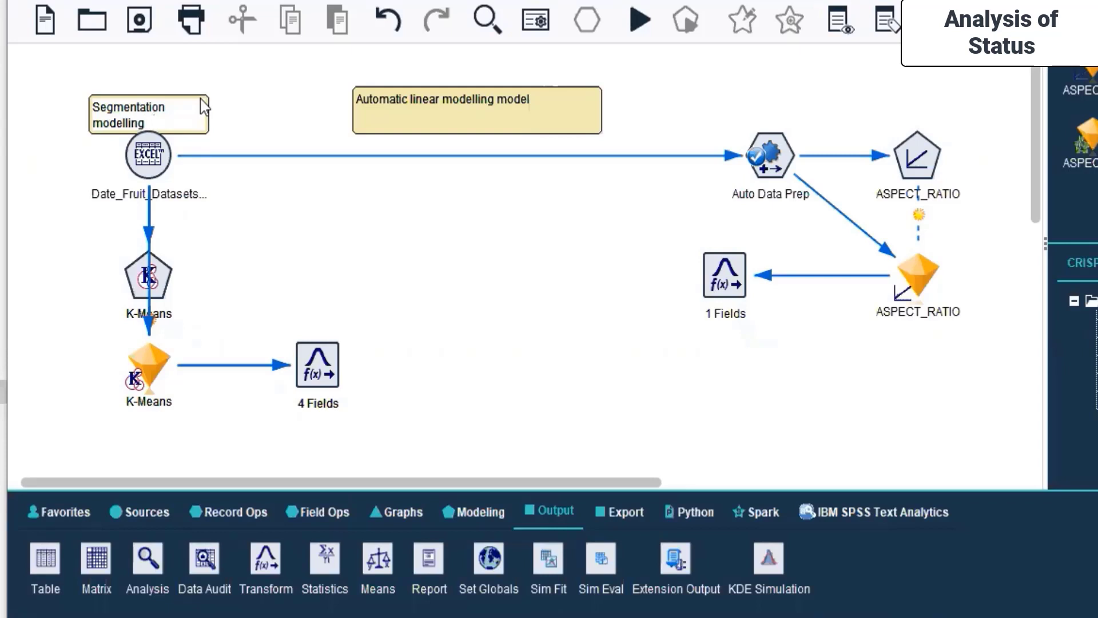
text( analysis)
Move the segmentation comment away from the Excel source node and place it just right of the K-Means modeling node
drag(143, 121, 222, 233)
right_click(222, 233)
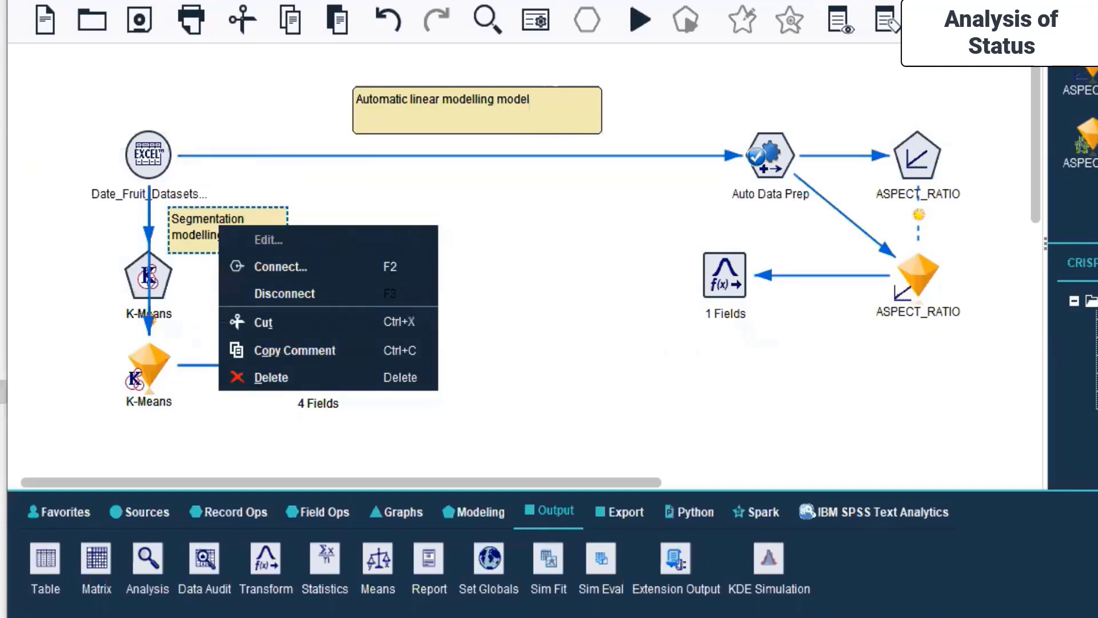
key(Escape)
click(263, 222)
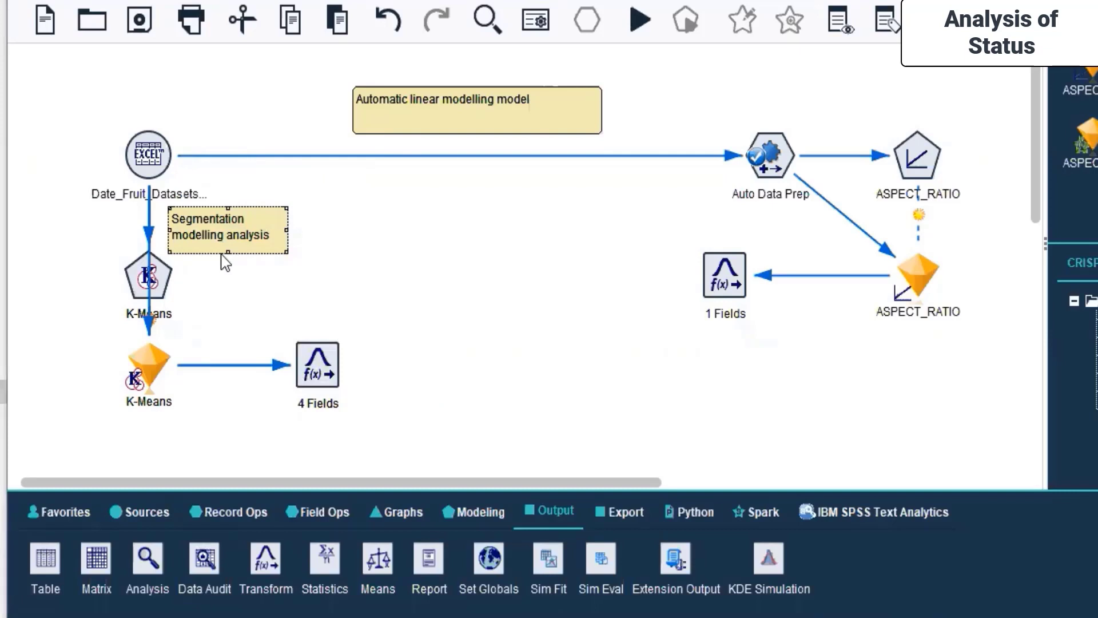
right_click(197, 235)
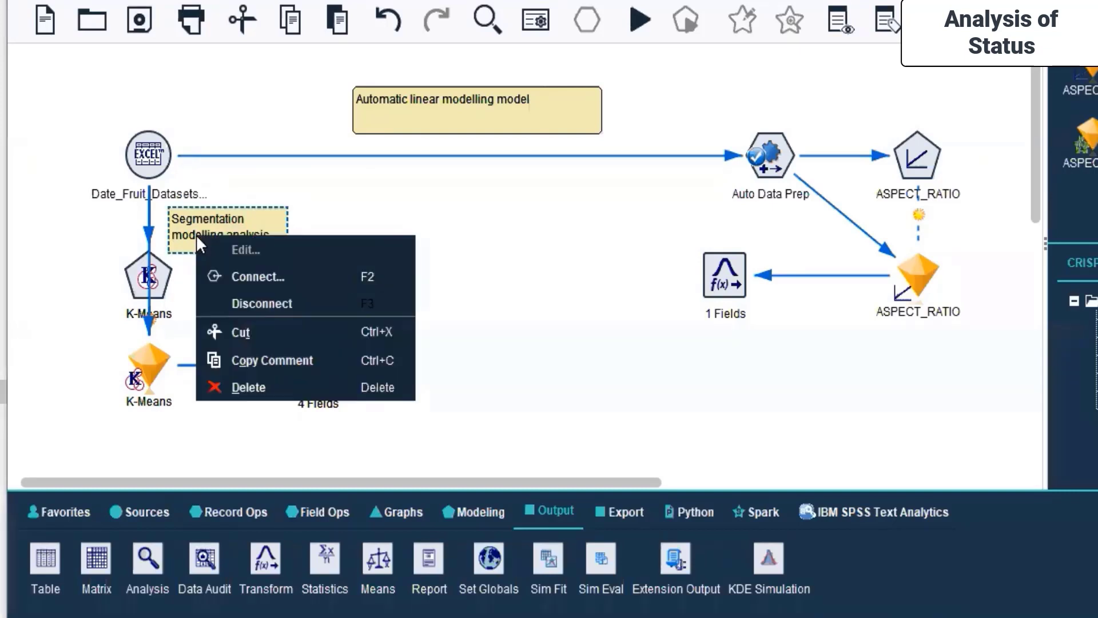
click(254, 231)
key(ctrl+v)
drag(255, 237, 265, 275)
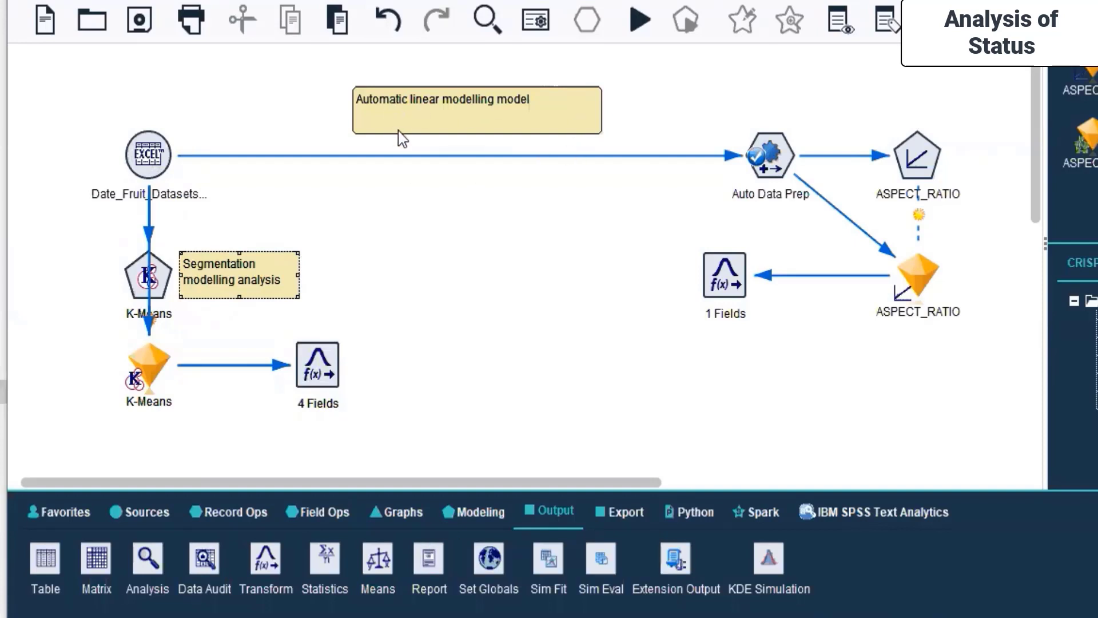
Change the linear modelling comment's text to "Supervised modelling (Automatic linear modelling model)"
click(418, 211)
click(369, 106)
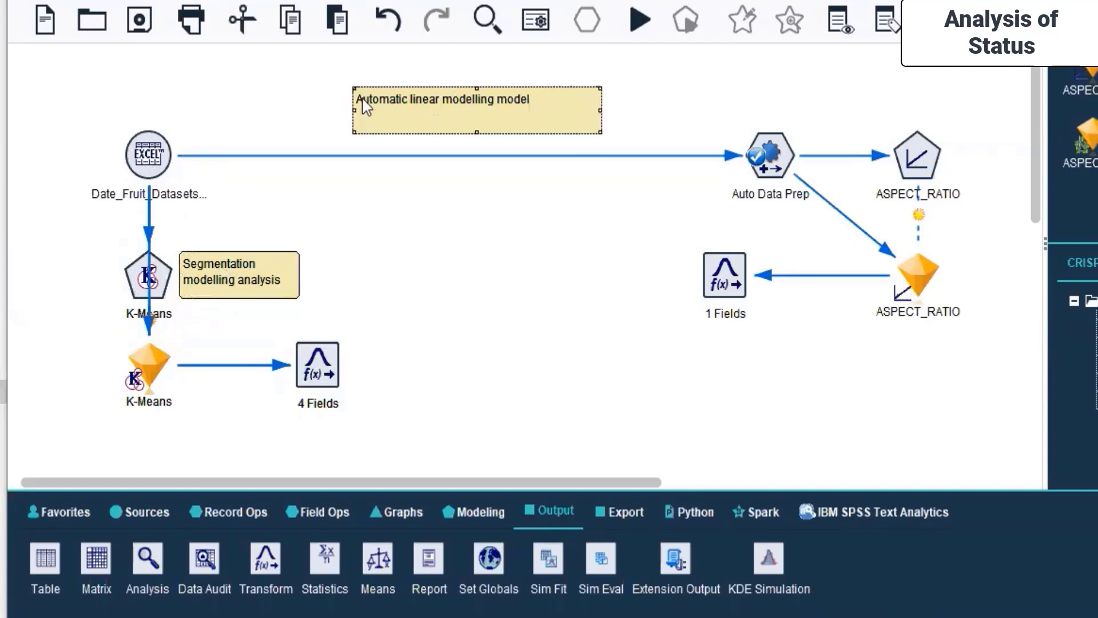
double_click(366, 106)
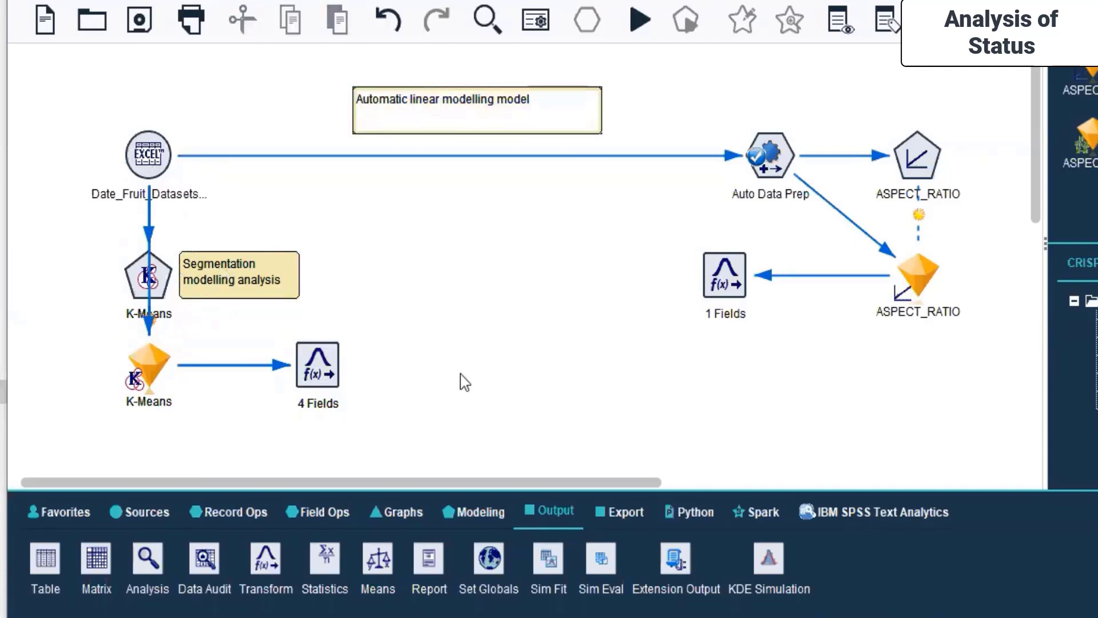
click(355, 98)
text(Supervised m)
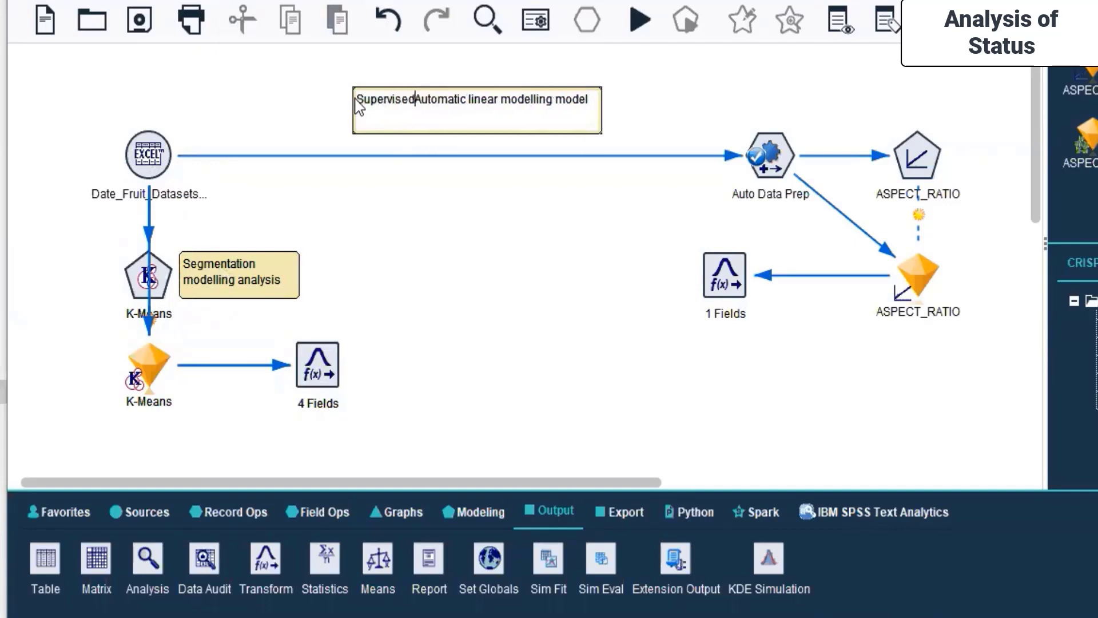
text(odelling ()
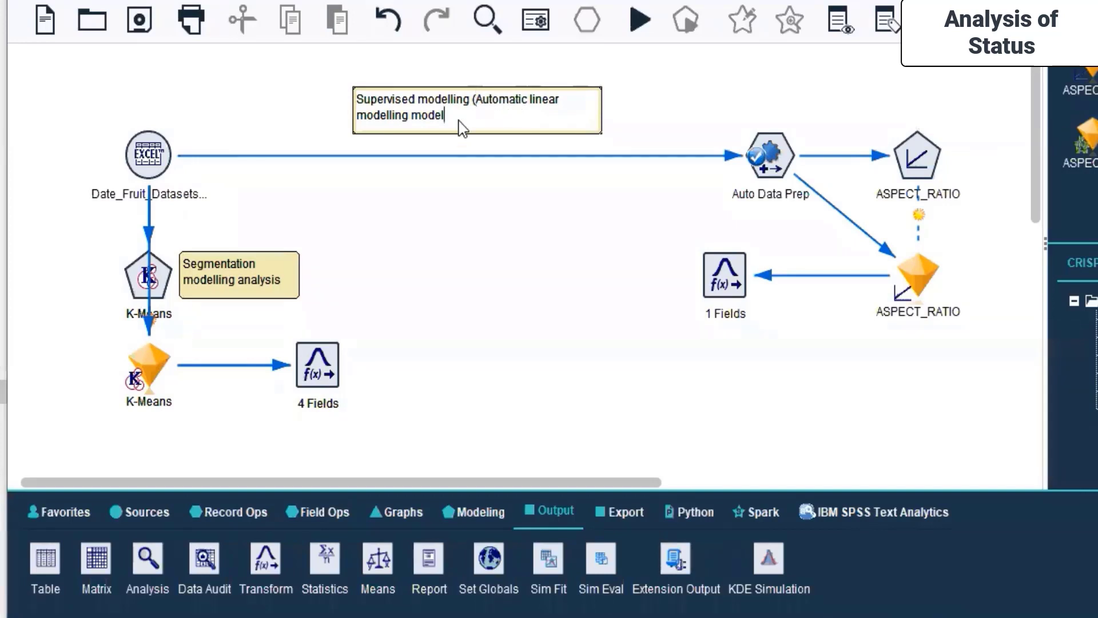
click(497, 269)
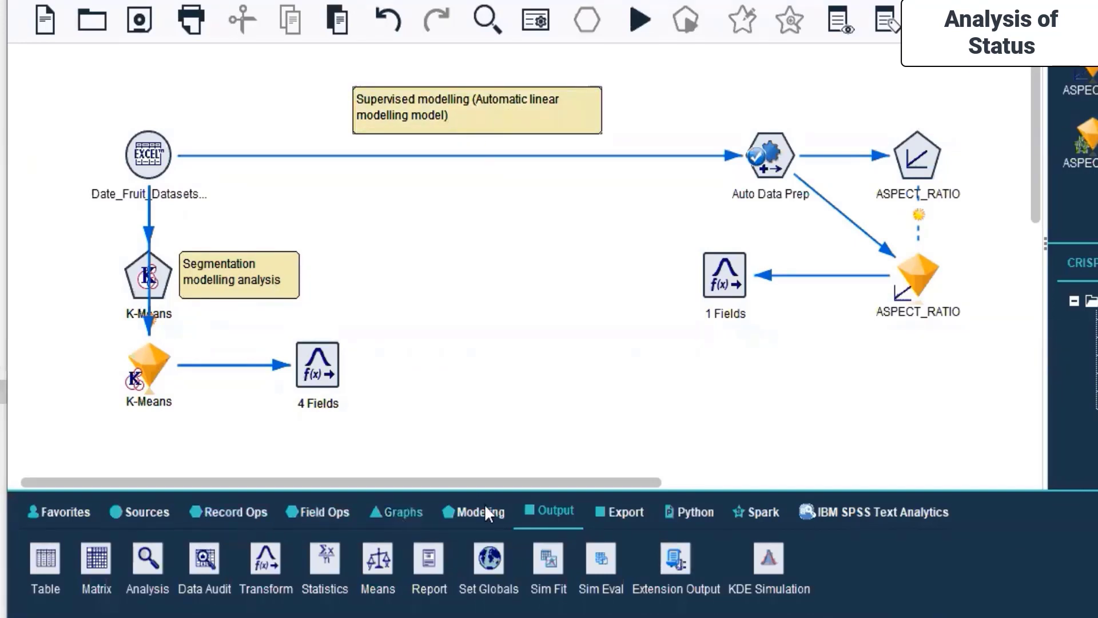
Append "(K-means)" to the segmentation comment and make its box wider and shorter to fit the text on two lines
click(451, 514)
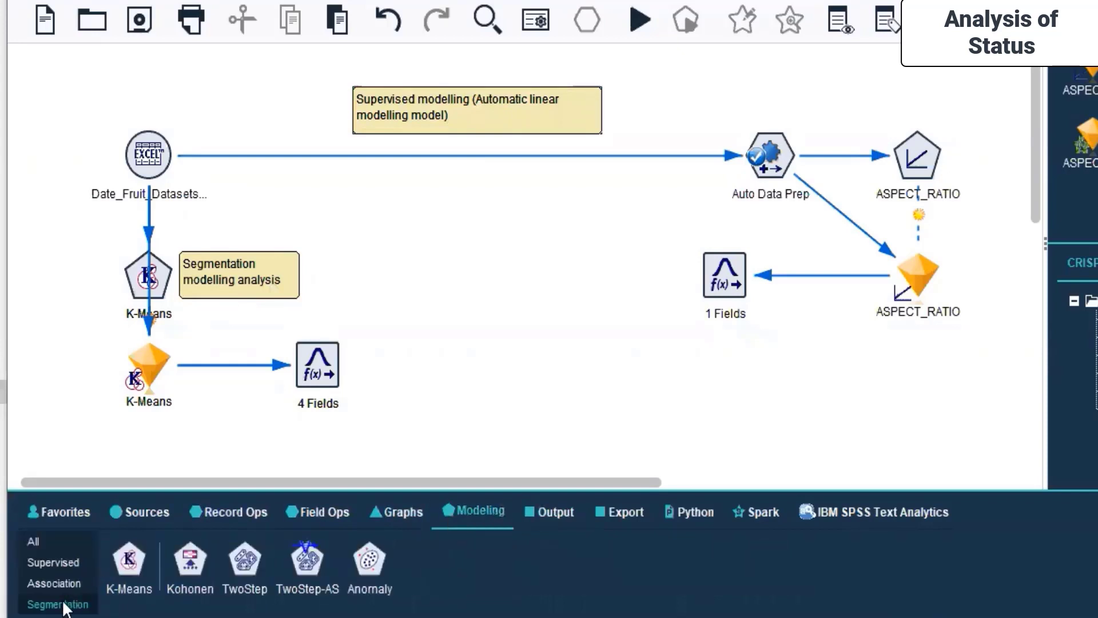
double_click(285, 280)
click(284, 280)
text(()
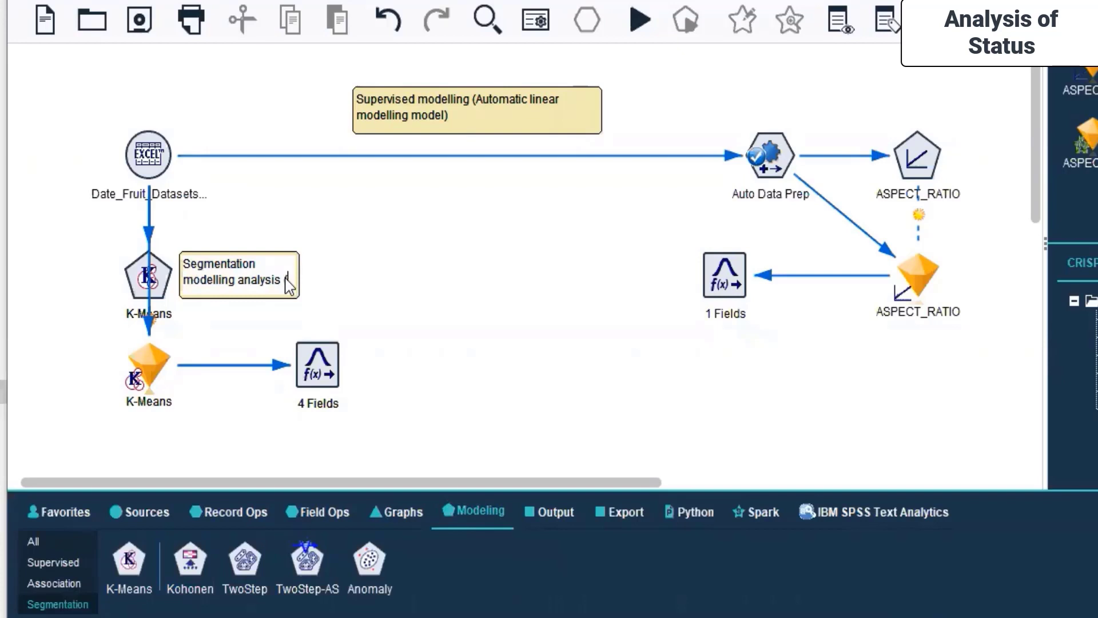
text(K-means)
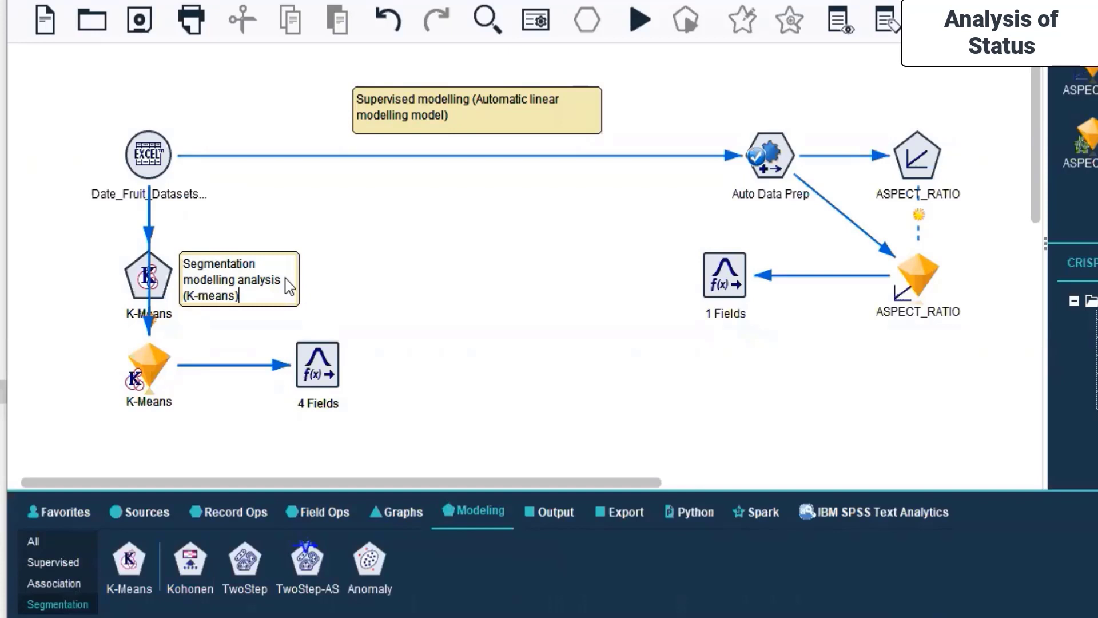
click(404, 294)
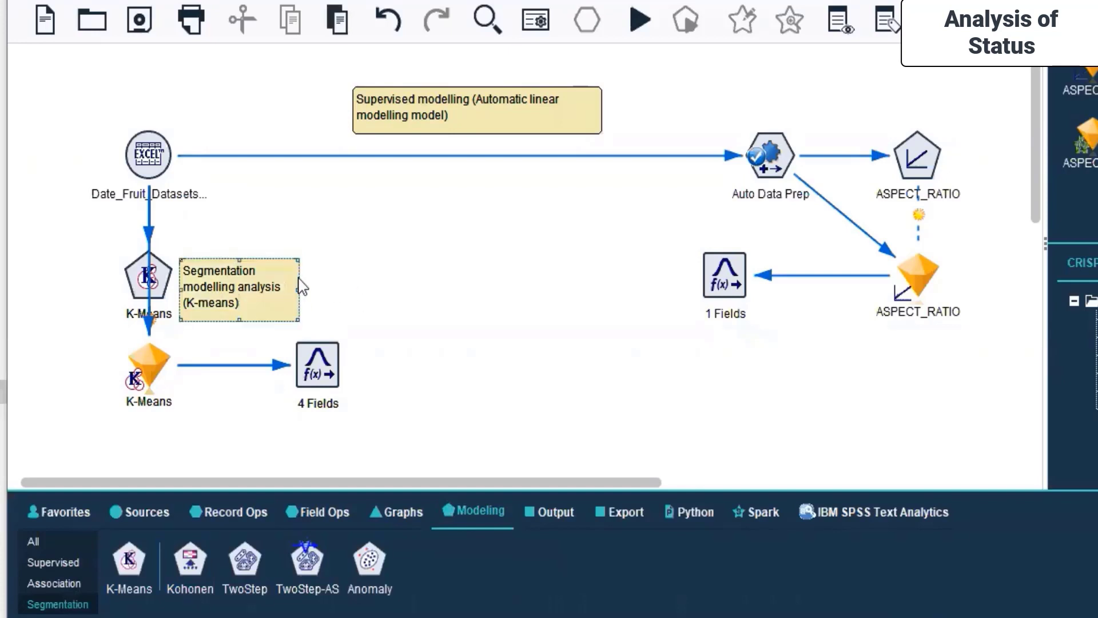
drag(301, 288, 362, 287)
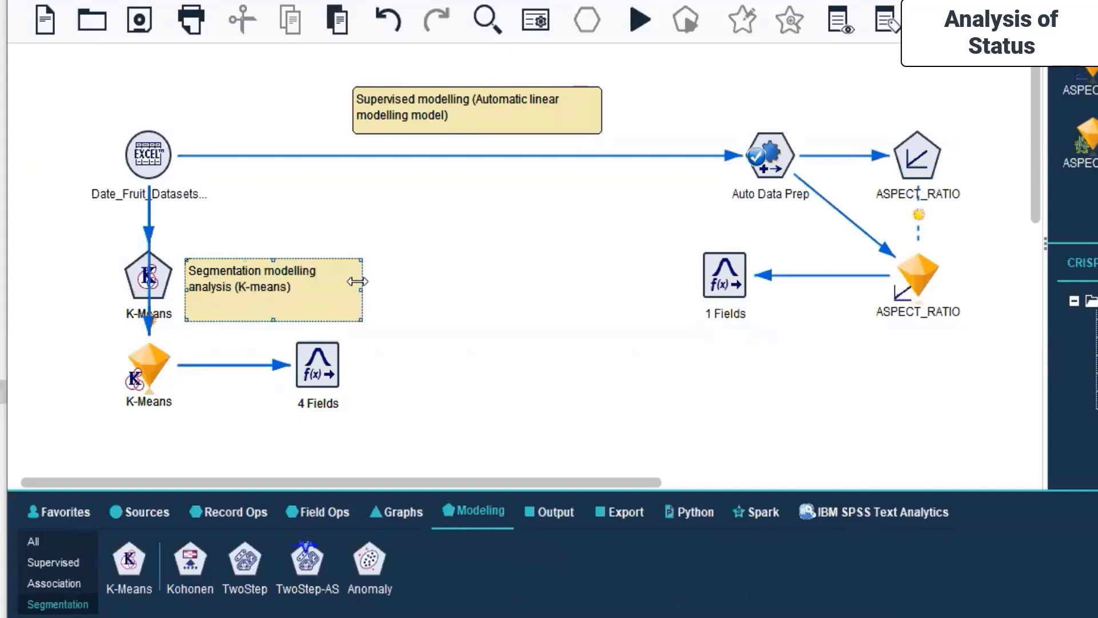
drag(250, 330, 326, 303)
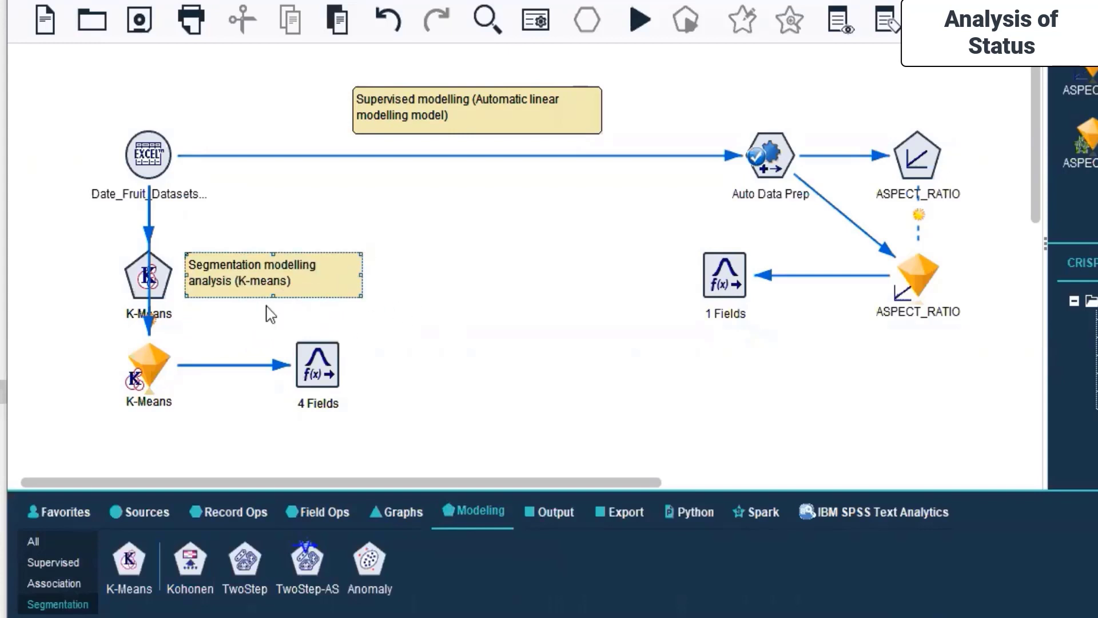